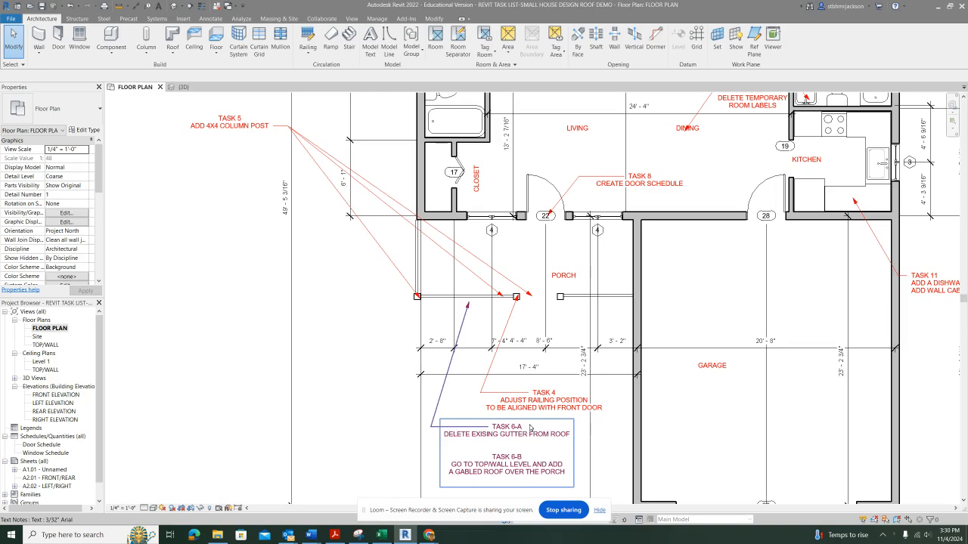
Step: Clear the current selection and open the 3D view of the house
{"action": "key", "text": "Escape"}
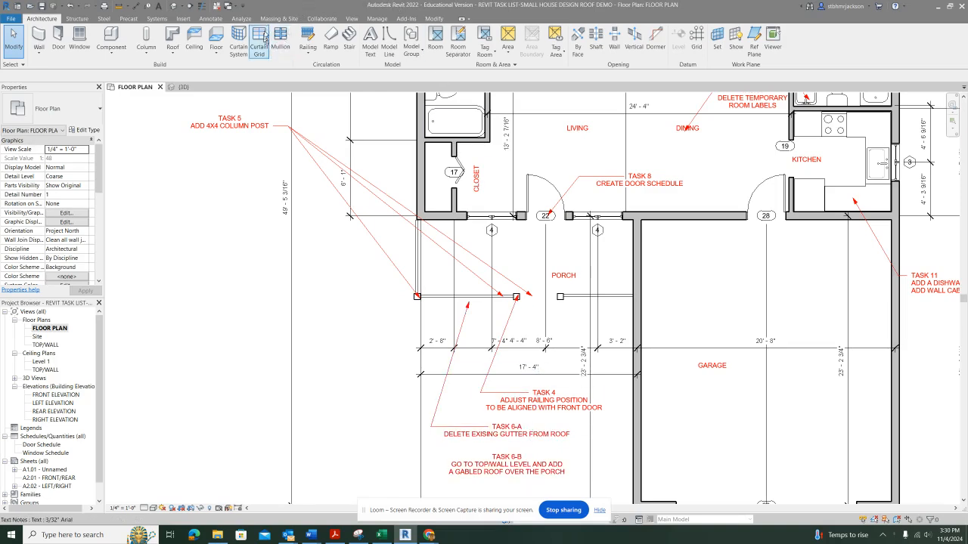
{"action": "left_click", "coordinate": [174, 10]}
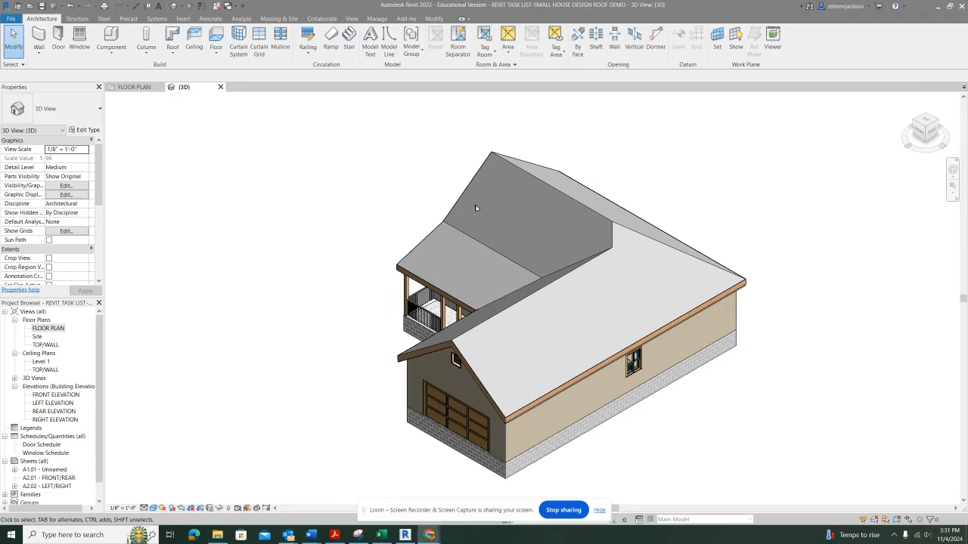
Step: Try to place a Fascia-Flat 1x12 fascia along the garage roof's outer eave, and undo the placement
{"action": "left_click", "coordinate": [172, 52]}
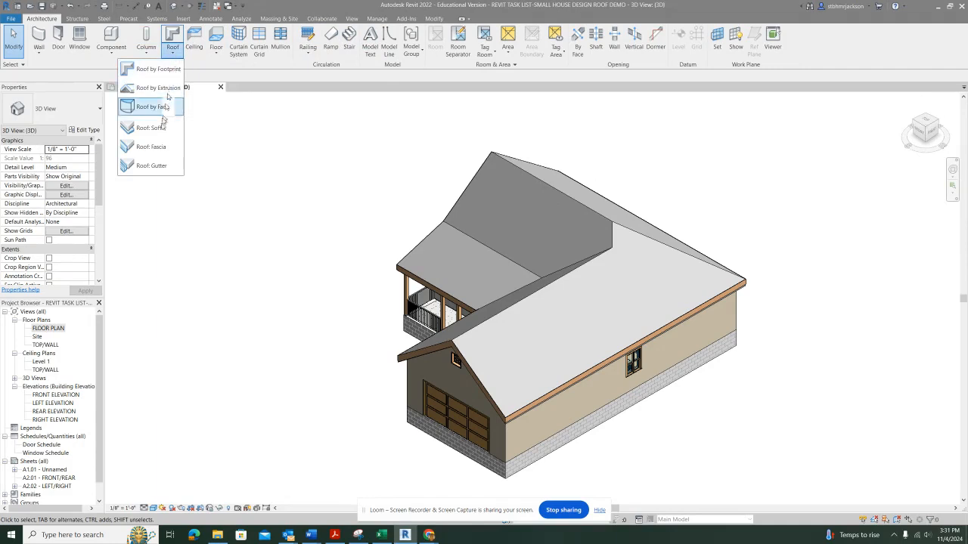
{"action": "left_click", "coordinate": [152, 148]}
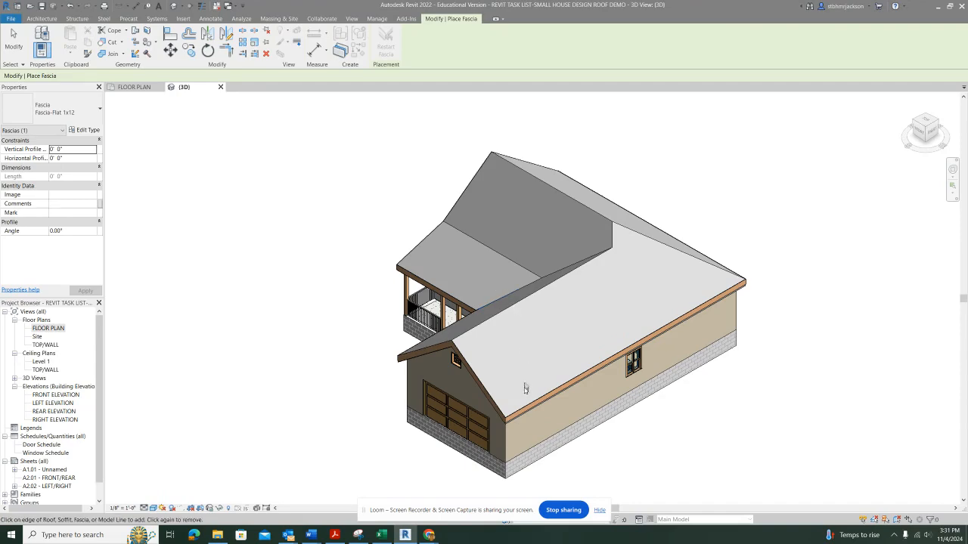
{"action": "left_click", "coordinate": [530, 409]}
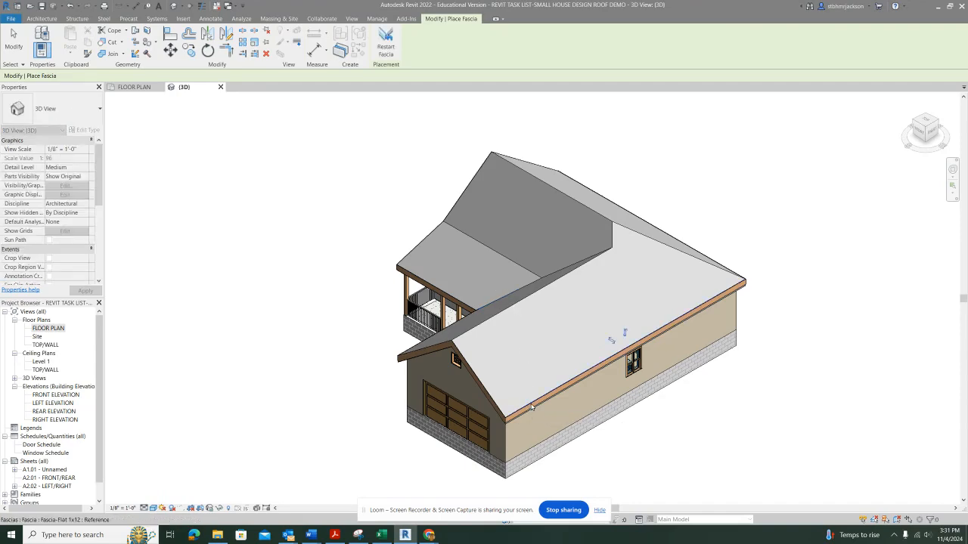
{"action": "scroll", "coordinate": [569, 401], "scroll_direction": "up", "scroll_amount": 5}
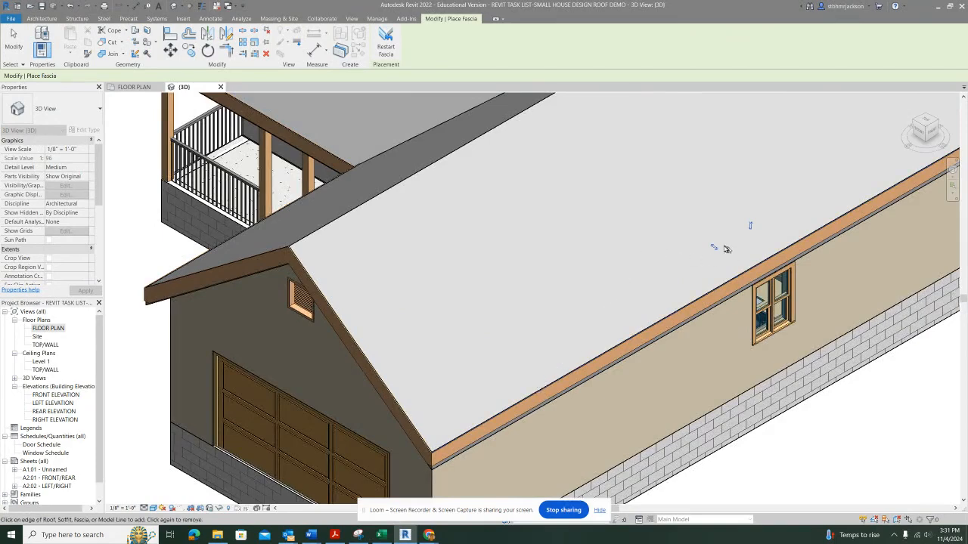
{"action": "key", "text": "Escape"}
{"action": "key", "text": "Escape"}
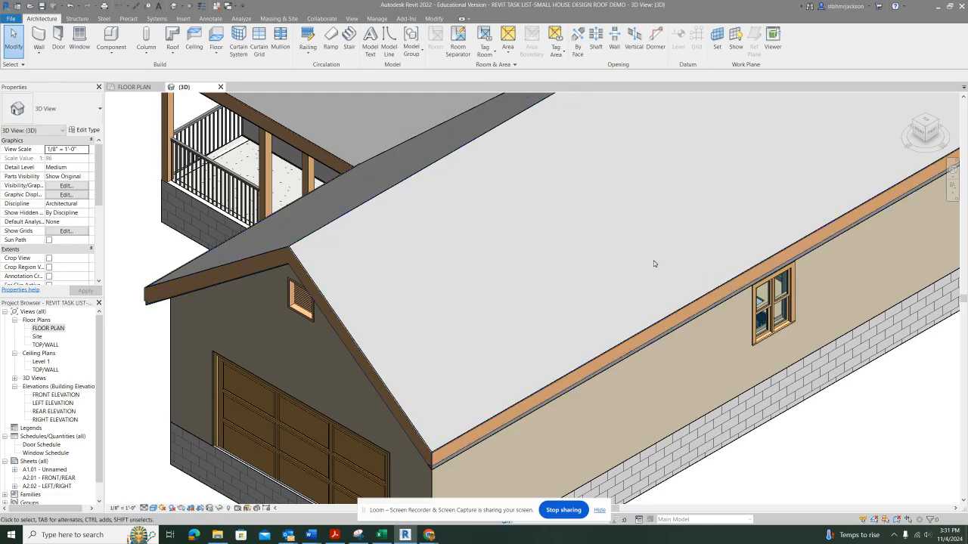
{"action": "scroll", "coordinate": [606, 294], "scroll_direction": "down", "scroll_amount": 2}
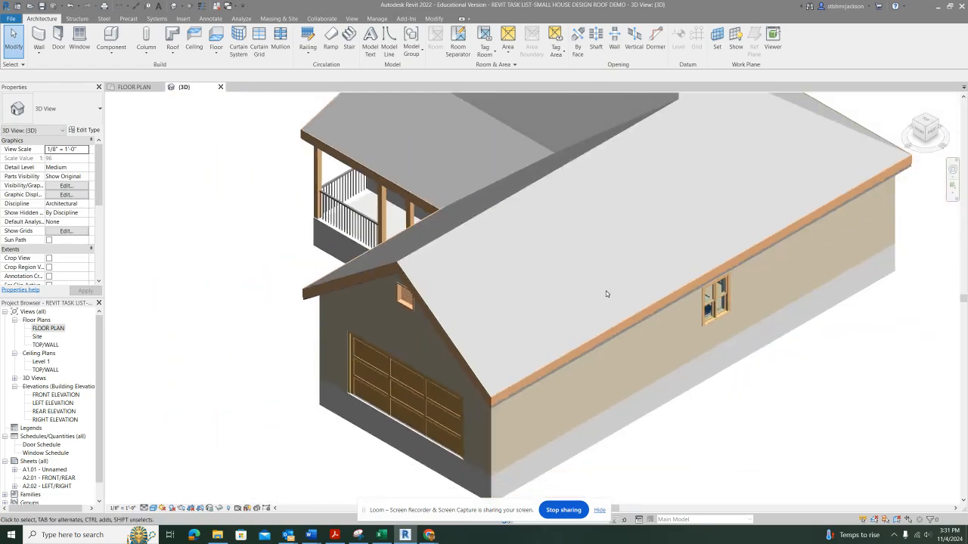
{"action": "scroll", "coordinate": [616, 292], "scroll_direction": "up", "scroll_amount": 1}
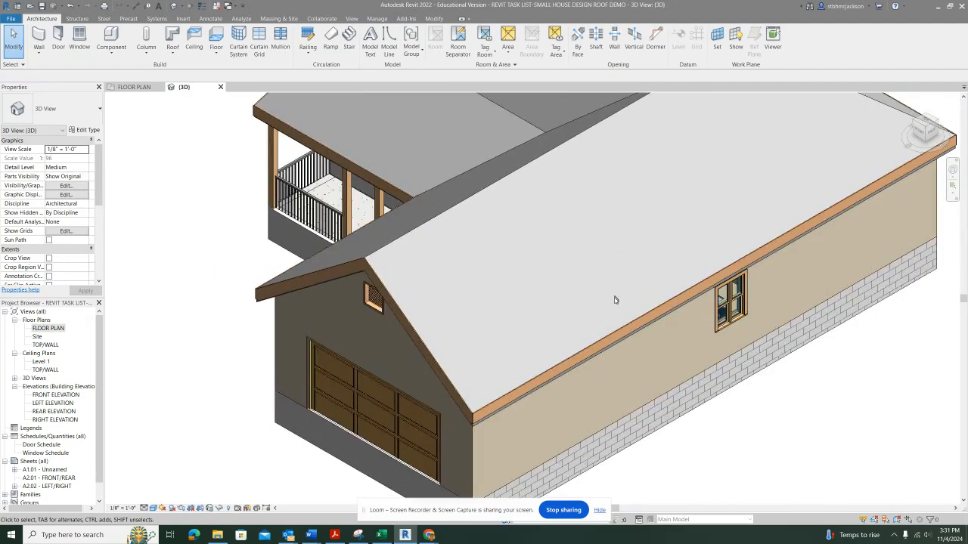
{"action": "left_click", "coordinate": [71, 7]}
Step: Place a Bevel 5" x 5" roof gutter along the garage roof's outer side eave
{"action": "scroll", "coordinate": [552, 363], "scroll_direction": "up", "scroll_amount": 5}
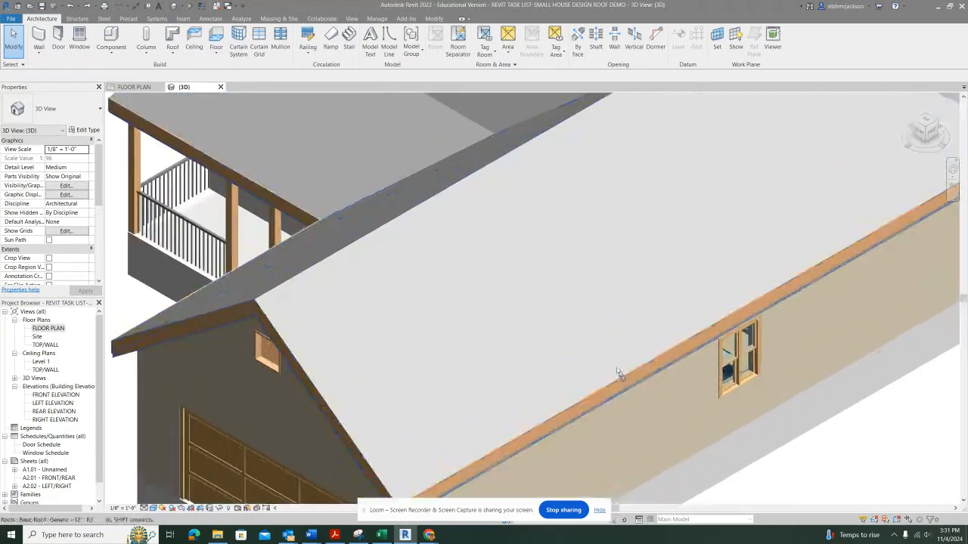
{"action": "left_click", "coordinate": [173, 56]}
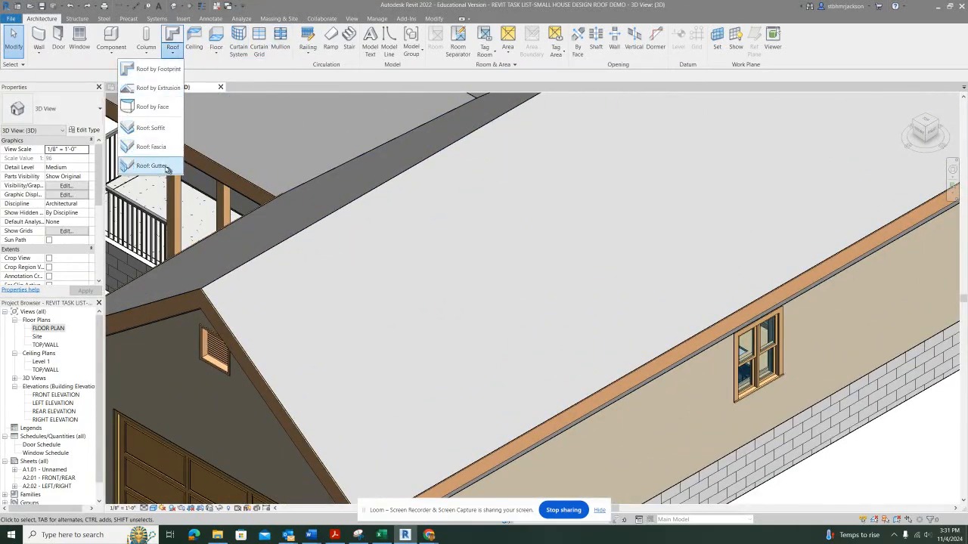
{"action": "left_click", "coordinate": [170, 168]}
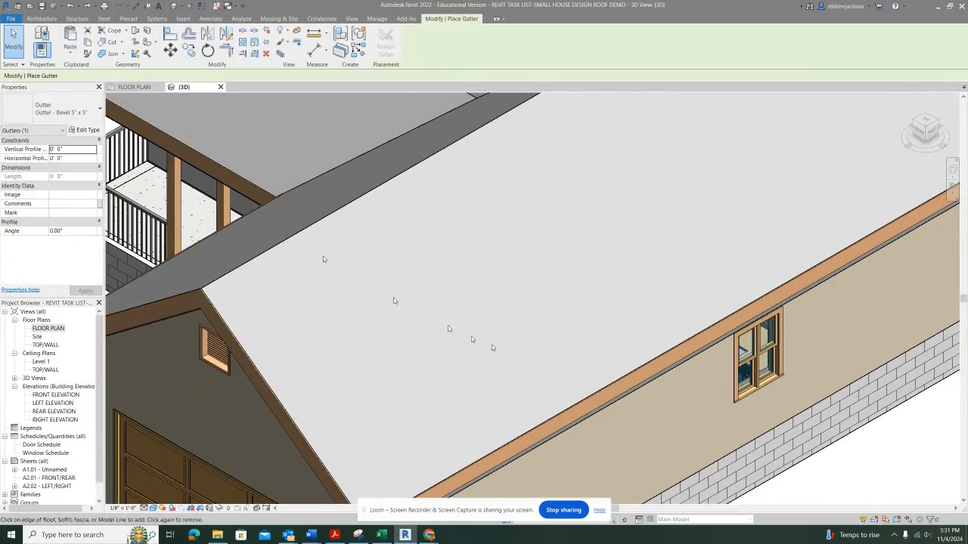
{"action": "left_click", "coordinate": [640, 371]}
{"action": "scroll", "coordinate": [696, 292], "scroll_direction": "down", "scroll_amount": 4}
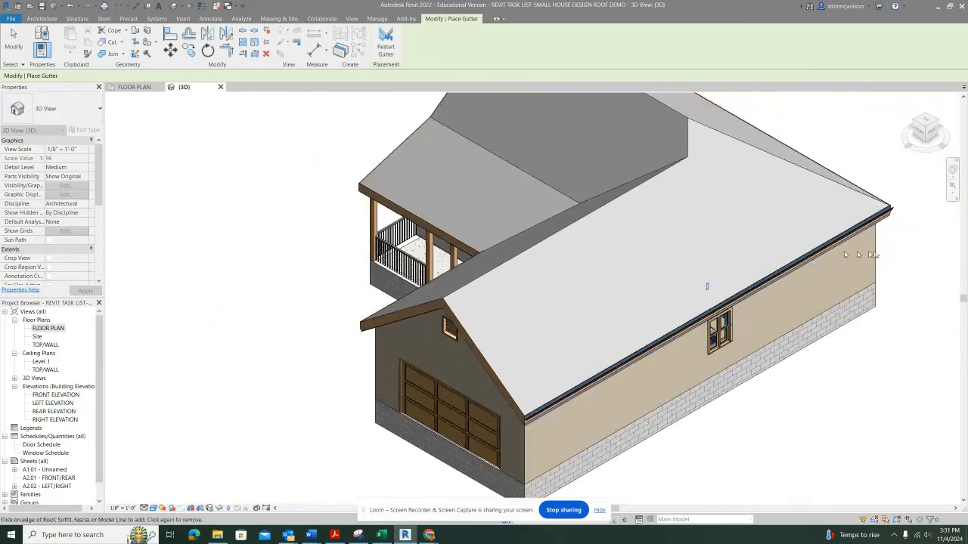
Step: Continue the Bevel 5" x 5" gutter along the rear eave of the house roof
{"action": "middle_click_drag", "start_coordinate": [700, 290], "coordinate": [572, 342]}
{"action": "scroll", "coordinate": [779, 307], "scroll_direction": "down", "scroll_amount": 3}
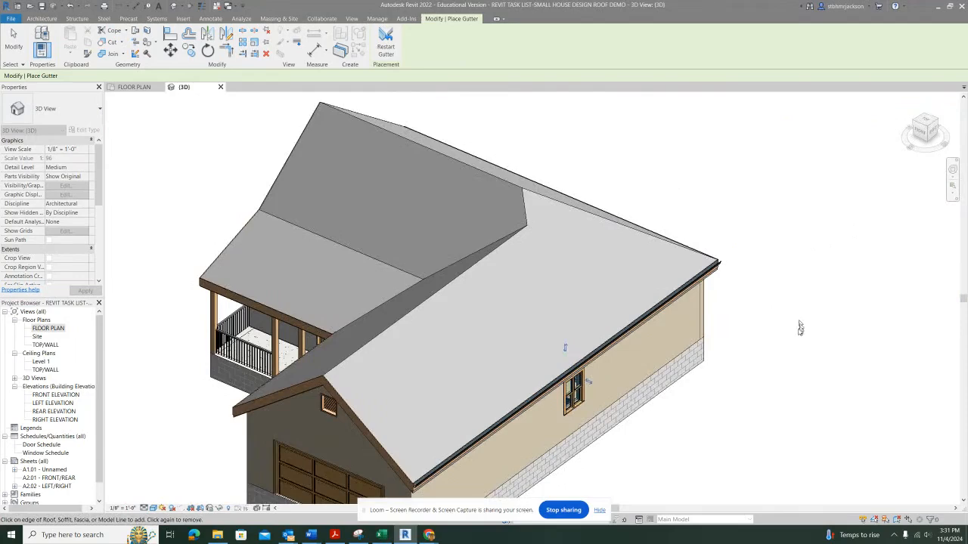
{"action": "middle_click_drag", "start_coordinate": [778, 308], "coordinate": [412, 195], "text": "shift"}
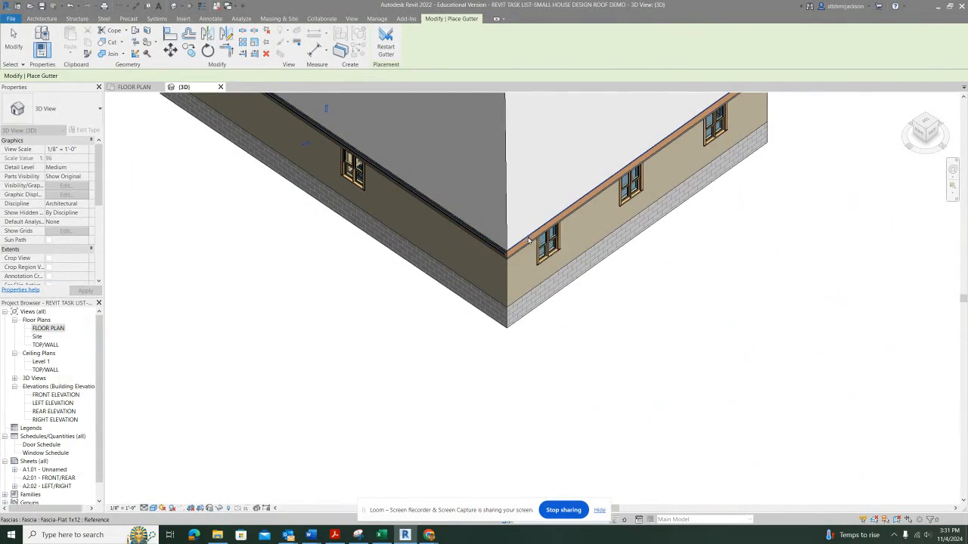
{"action": "scroll", "coordinate": [531, 242], "scroll_direction": "up", "scroll_amount": 5}
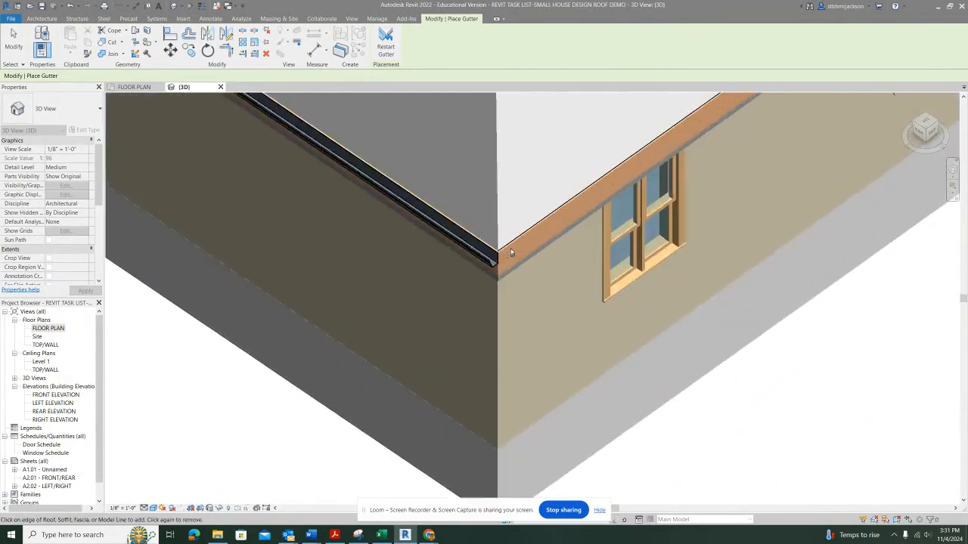
{"action": "scroll", "coordinate": [507, 246], "scroll_direction": "down", "scroll_amount": 8}
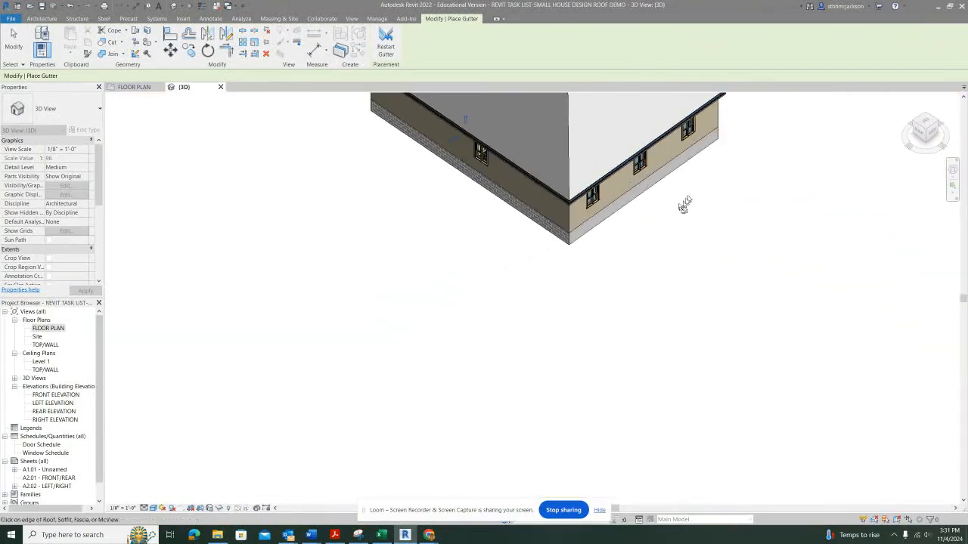
Step: Add the Bevel 5" x 5" gutter to the porch roof's front eave and the garage roof's adjoining inner eave
{"action": "middle_click_drag", "start_coordinate": [683, 205], "coordinate": [539, 223], "text": "shift"}
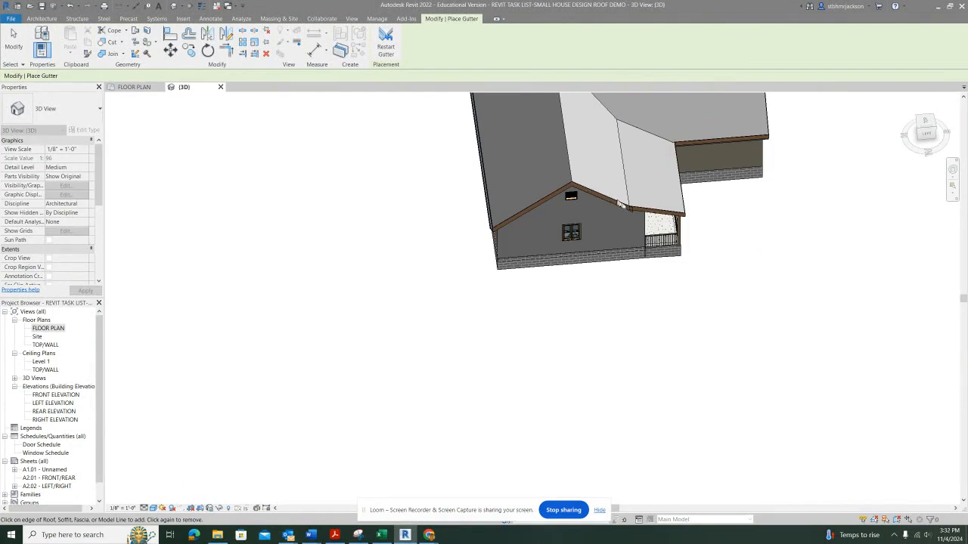
{"action": "middle_click_drag", "start_coordinate": [686, 213], "coordinate": [545, 245], "text": "shift"}
{"action": "scroll", "coordinate": [552, 195], "scroll_direction": "up", "scroll_amount": 3}
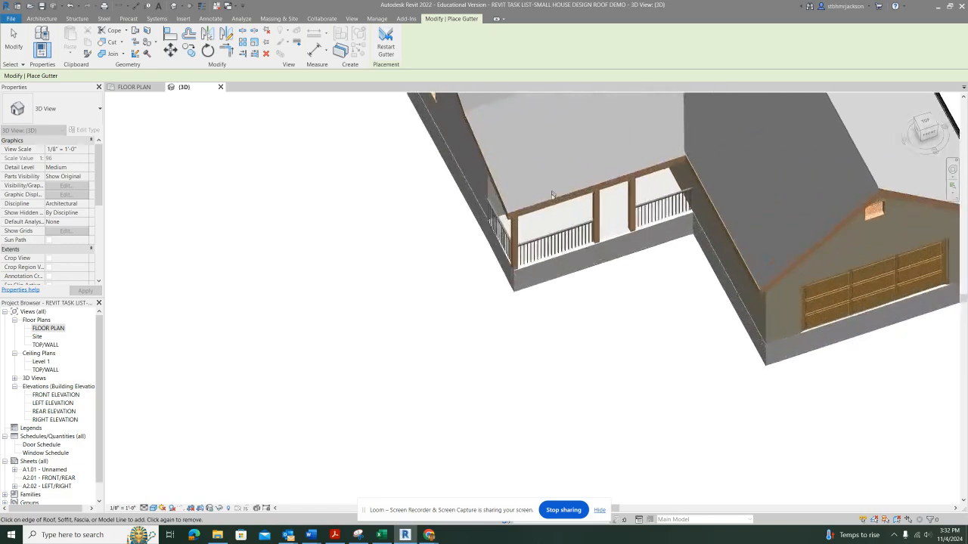
{"action": "scroll", "coordinate": [552, 195], "scroll_direction": "up", "scroll_amount": 4}
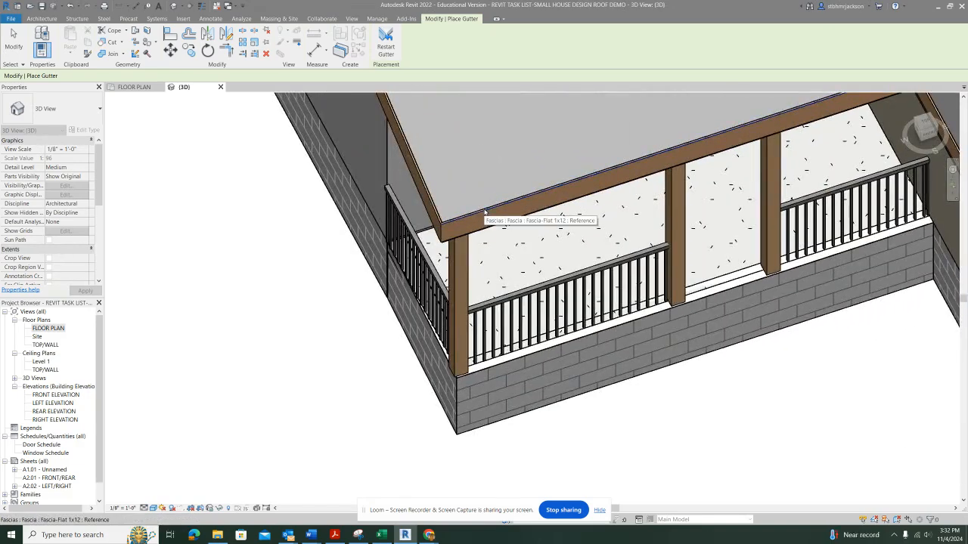
{"action": "left_click", "coordinate": [485, 212]}
{"action": "middle_click_drag", "start_coordinate": [719, 217], "coordinate": [533, 268], "text": "shift"}
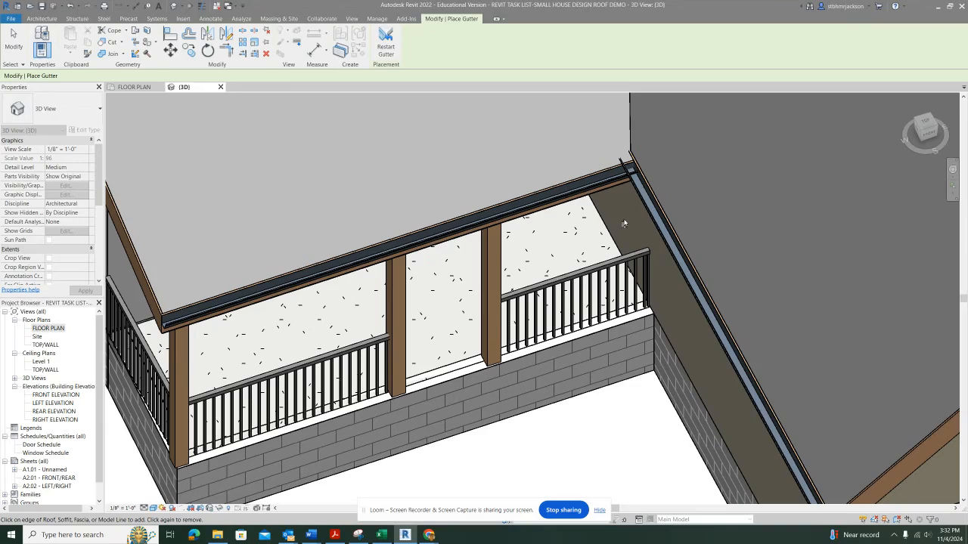
Step: Shorten the overlapping ends of the porch and garage gutters back to the corner where the two eaves meet
{"action": "key", "text": "Escape"}
{"action": "left_click", "coordinate": [642, 202]}
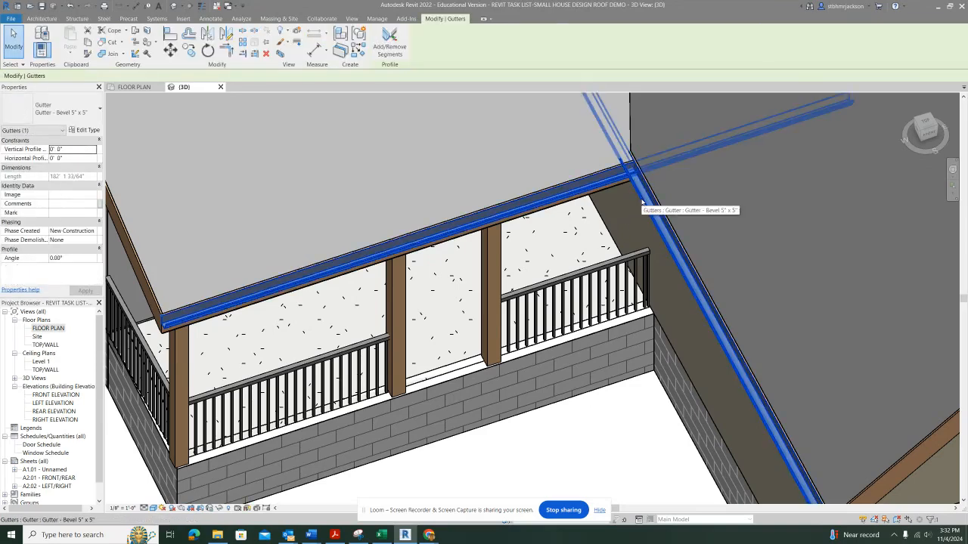
{"action": "scroll", "coordinate": [642, 227], "scroll_direction": "down", "scroll_amount": 2}
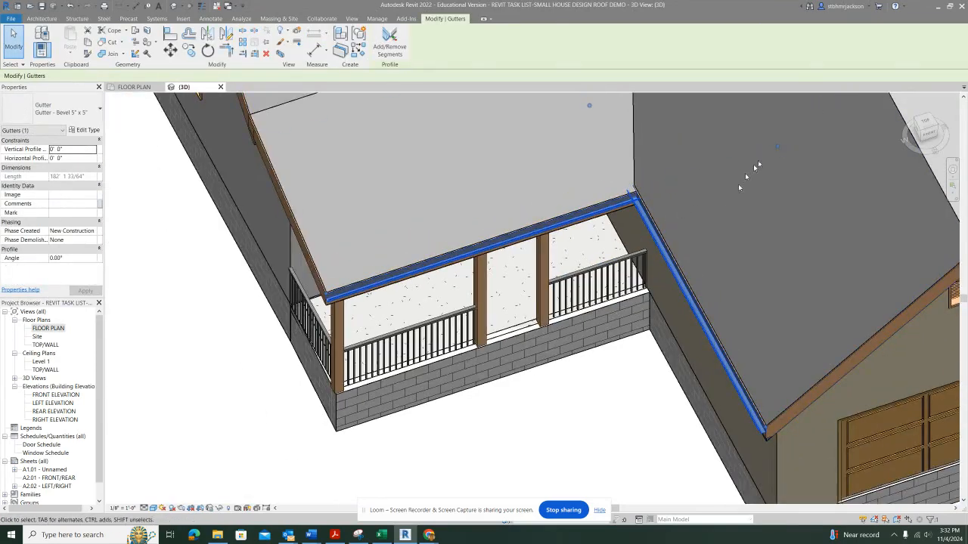
{"action": "left_click_drag", "start_coordinate": [703, 163], "coordinate": [630, 215]}
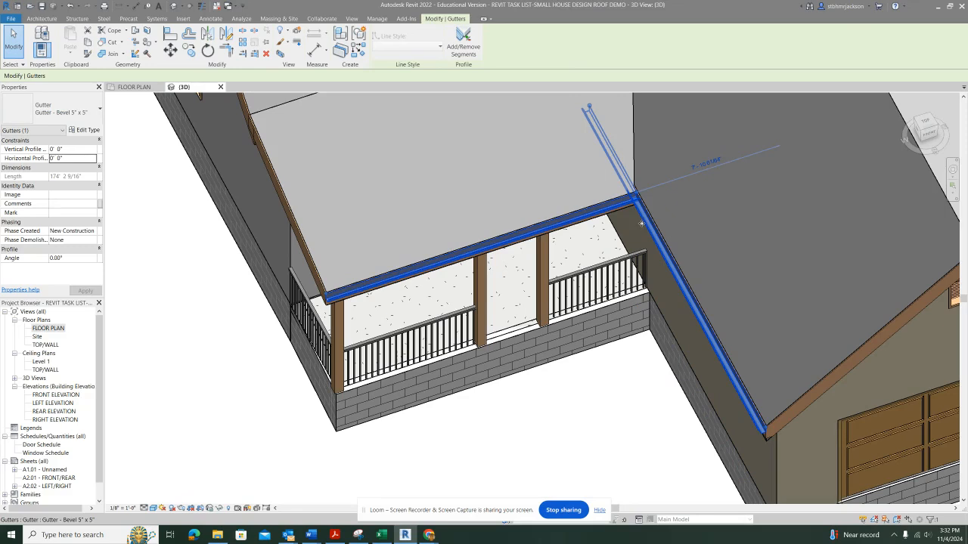
{"action": "left_click_drag", "start_coordinate": [589, 105], "coordinate": [627, 202]}
{"action": "left_click", "coordinate": [641, 412]}
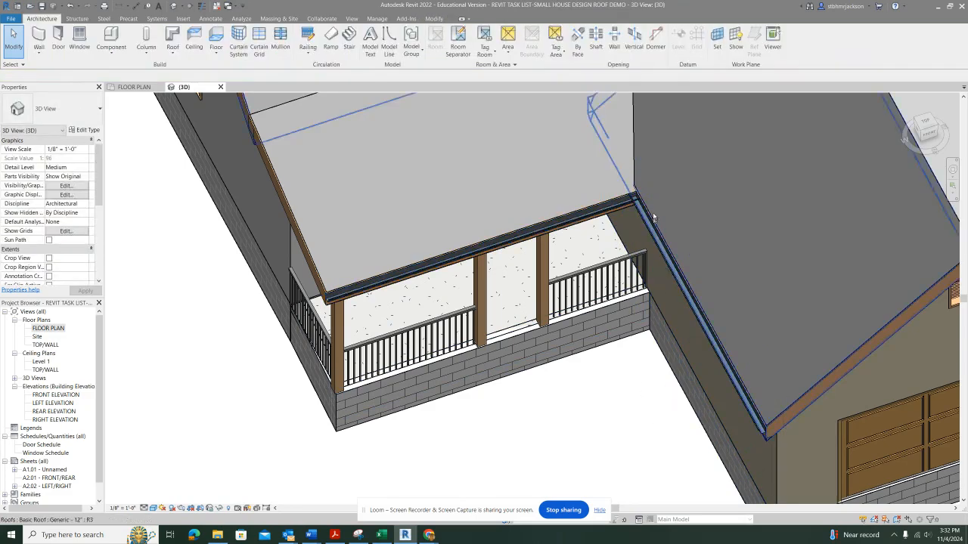
Step: Inspect the gutter corner between the porch and the garage, and the surrounding eaves and porch, in 3D
{"action": "scroll", "coordinate": [643, 215], "scroll_direction": "up", "scroll_amount": 5}
{"action": "scroll", "coordinate": [642, 215], "scroll_direction": "up", "scroll_amount": 1}
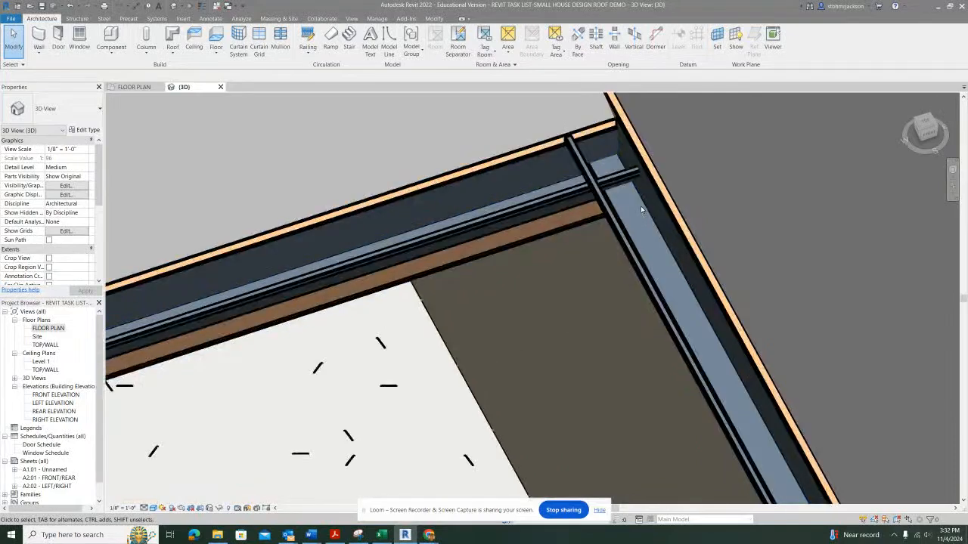
{"action": "scroll", "coordinate": [621, 189], "scroll_direction": "down", "scroll_amount": 6}
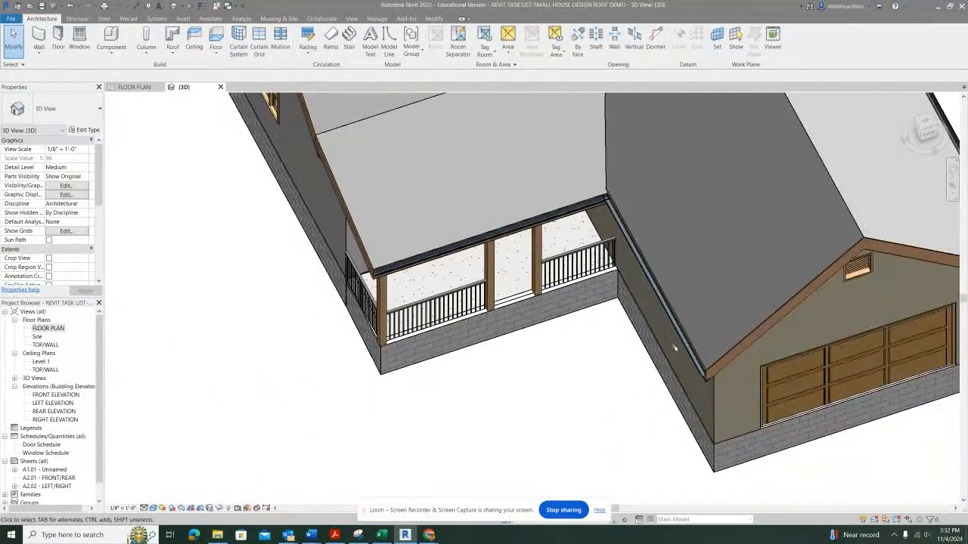
{"action": "middle_click_drag", "start_coordinate": [674, 348], "coordinate": [449, 378]}
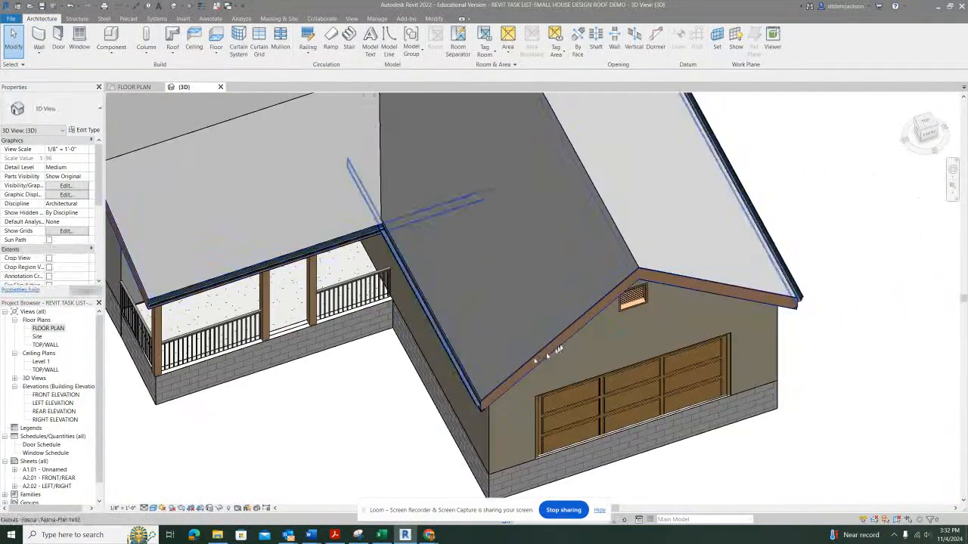
{"action": "middle_click_drag", "start_coordinate": [556, 316], "coordinate": [805, 348]}
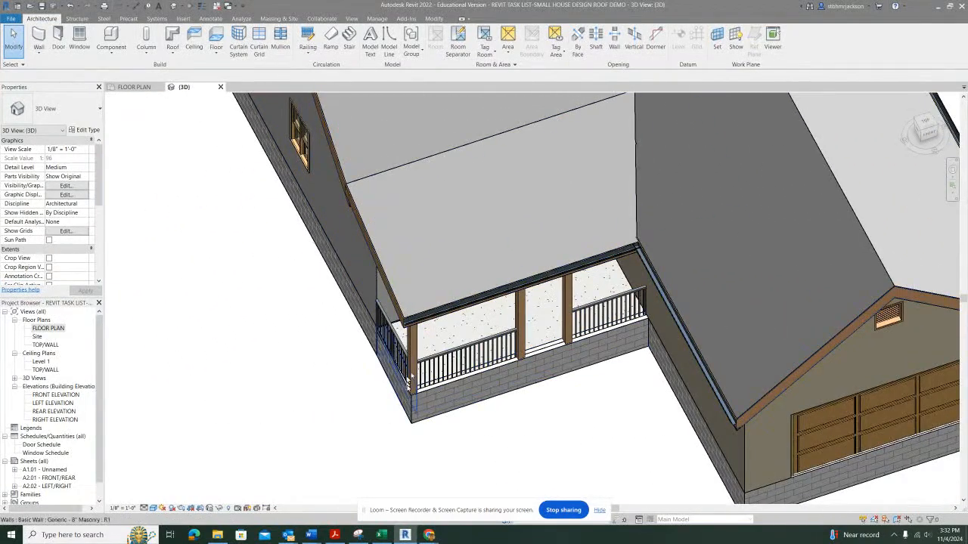
{"action": "middle_click_drag", "start_coordinate": [433, 371], "coordinate": [486, 284], "text": "shift"}
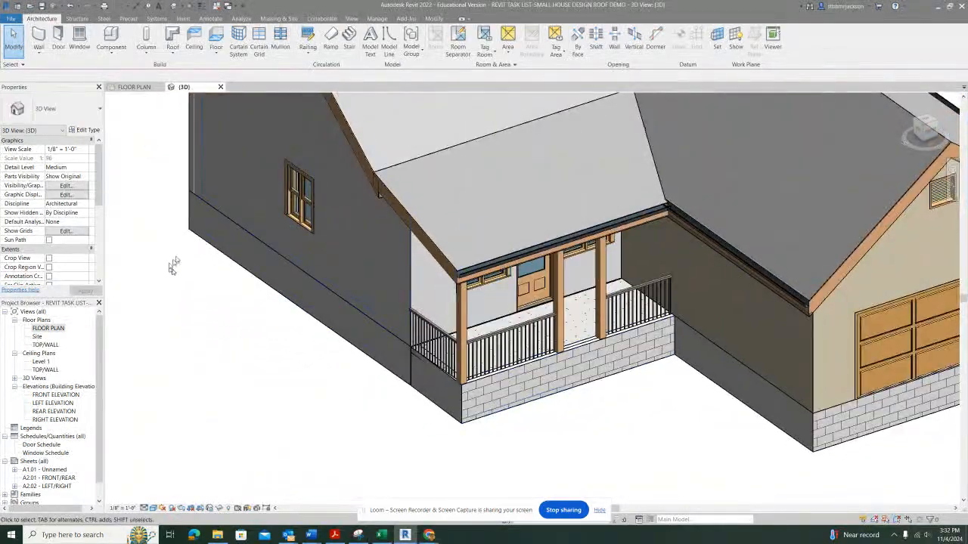
Step: Open the floor plan and review the red task notes around the porch, living area and bedrooms
{"action": "double_click", "coordinate": [47, 328]}
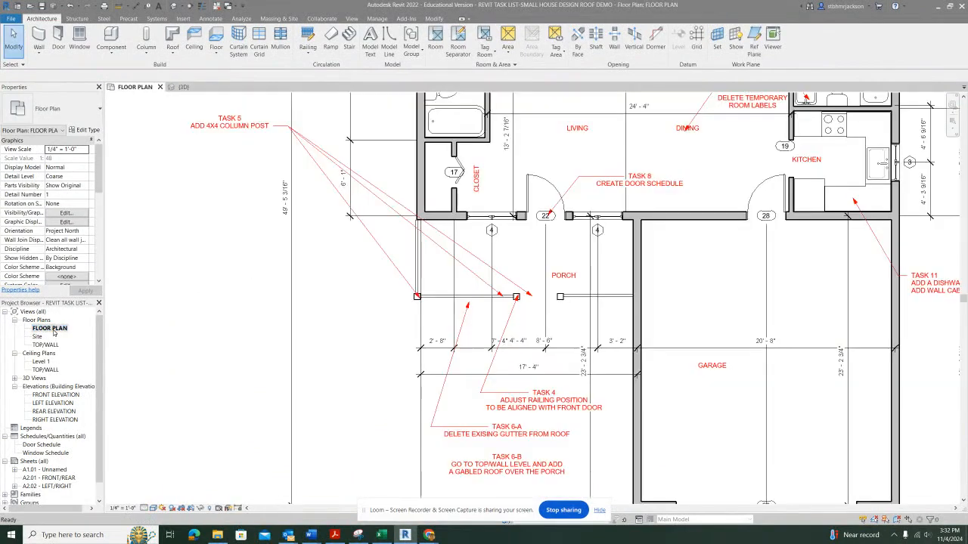
{"action": "middle_click_drag", "start_coordinate": [450, 178], "coordinate": [335, 19]}
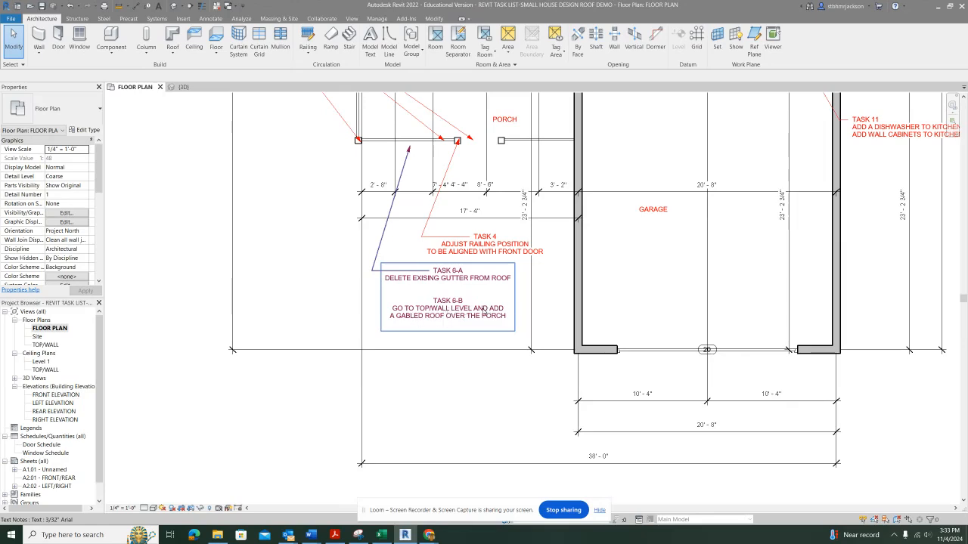
{"action": "scroll", "coordinate": [472, 315], "scroll_direction": "down", "scroll_amount": 3}
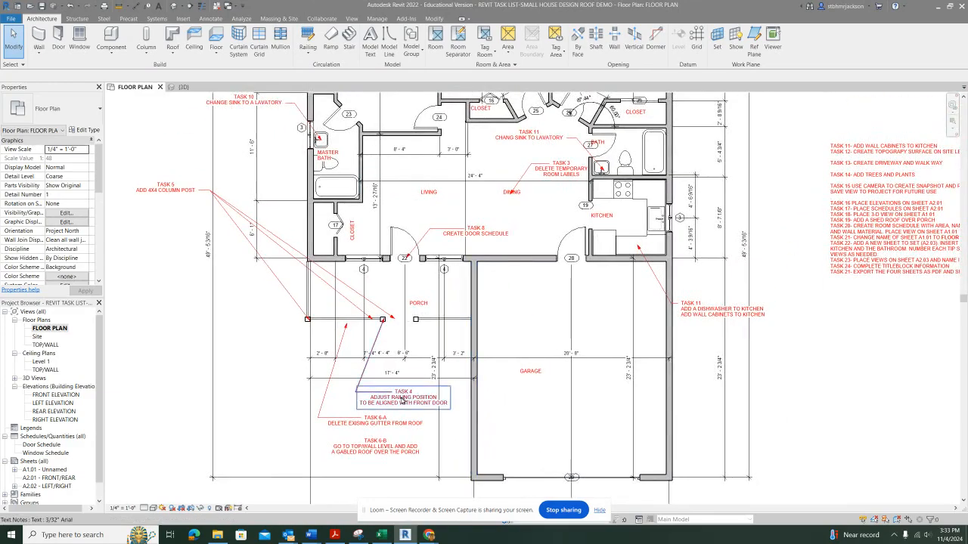
{"action": "middle_click_drag", "start_coordinate": [512, 256], "coordinate": [648, 375]}
{"action": "scroll", "coordinate": [595, 362], "scroll_direction": "up", "scroll_amount": 5}
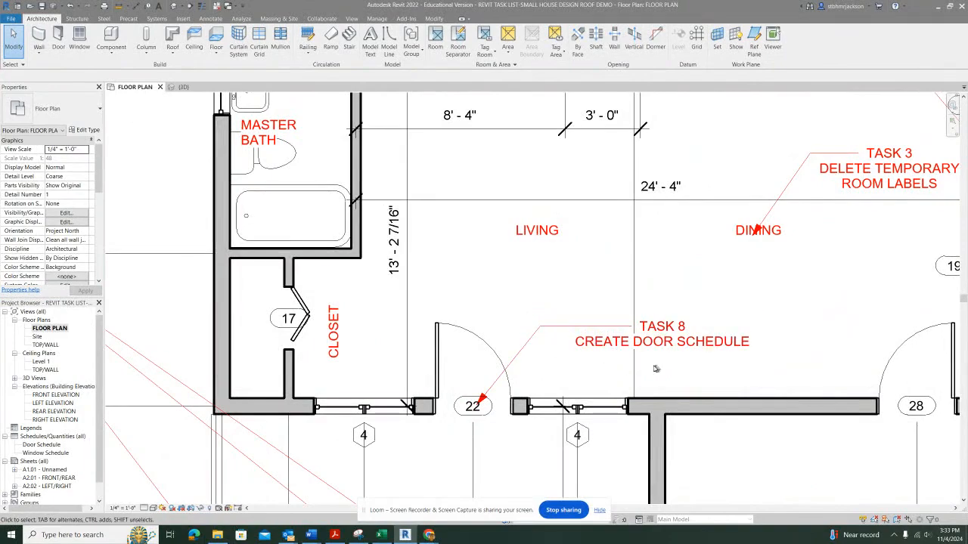
{"action": "scroll", "coordinate": [651, 368], "scroll_direction": "down", "scroll_amount": 4}
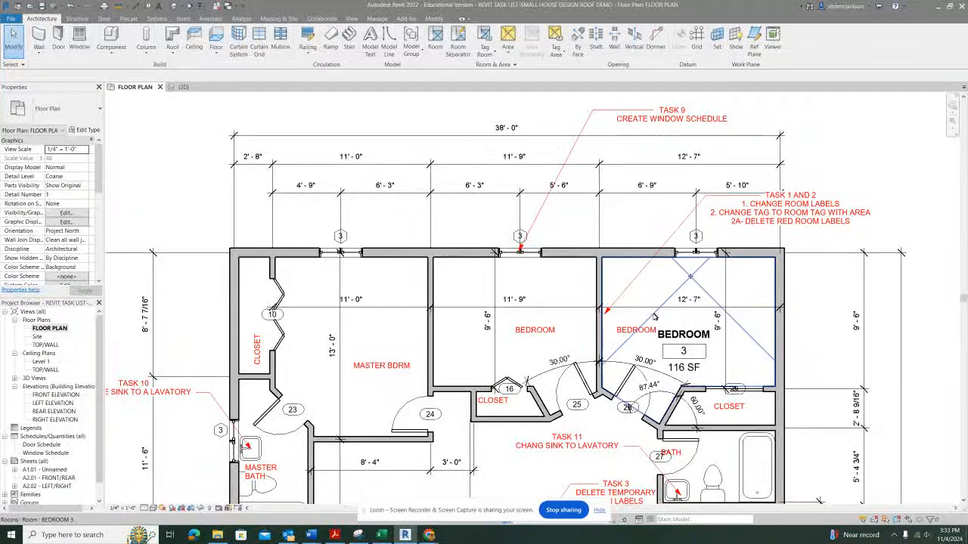
{"action": "middle_click_drag", "start_coordinate": [541, 426], "coordinate": [576, 318]}
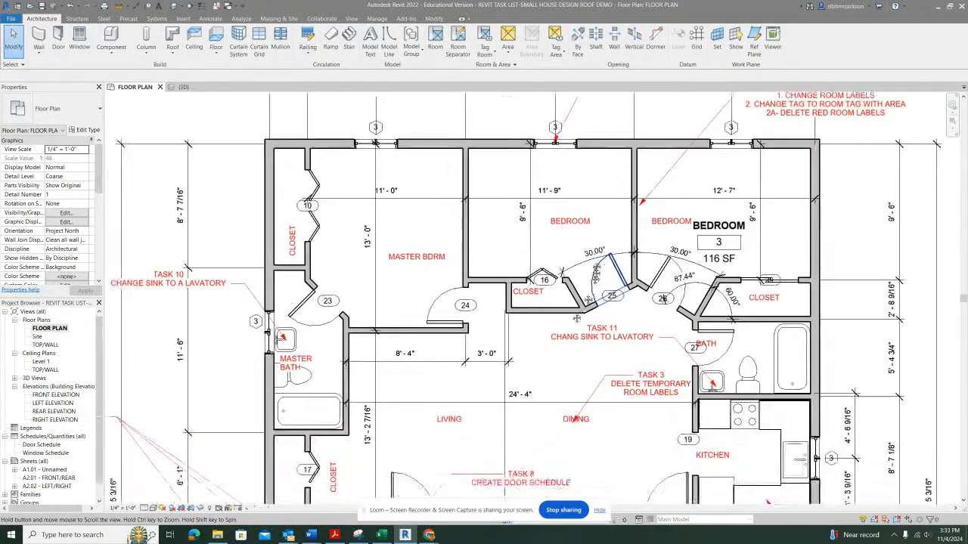
{"action": "middle_click_drag", "start_coordinate": [597, 270], "coordinate": [617, 171]}
{"action": "middle_click_drag", "start_coordinate": [528, 455], "coordinate": [595, 297]}
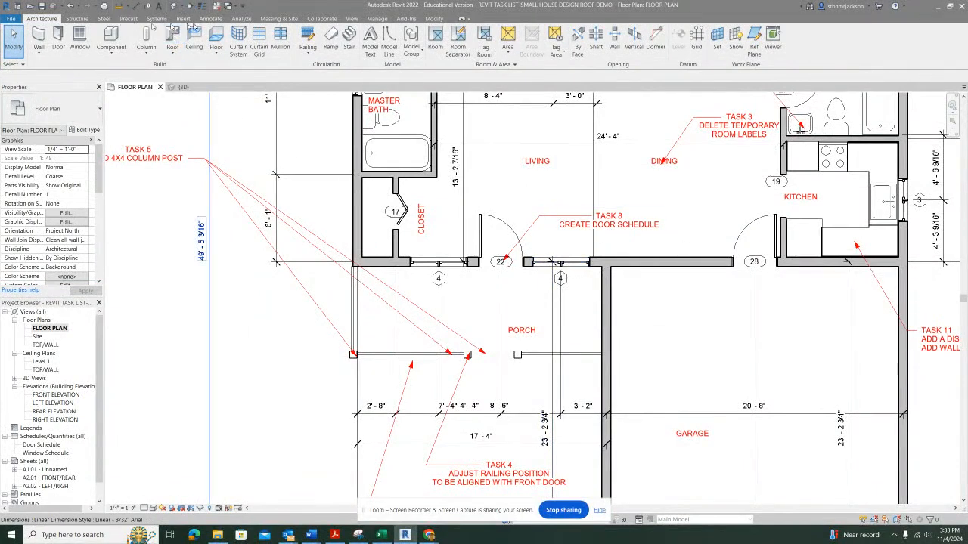
{"action": "left_click", "coordinate": [353, 19]}
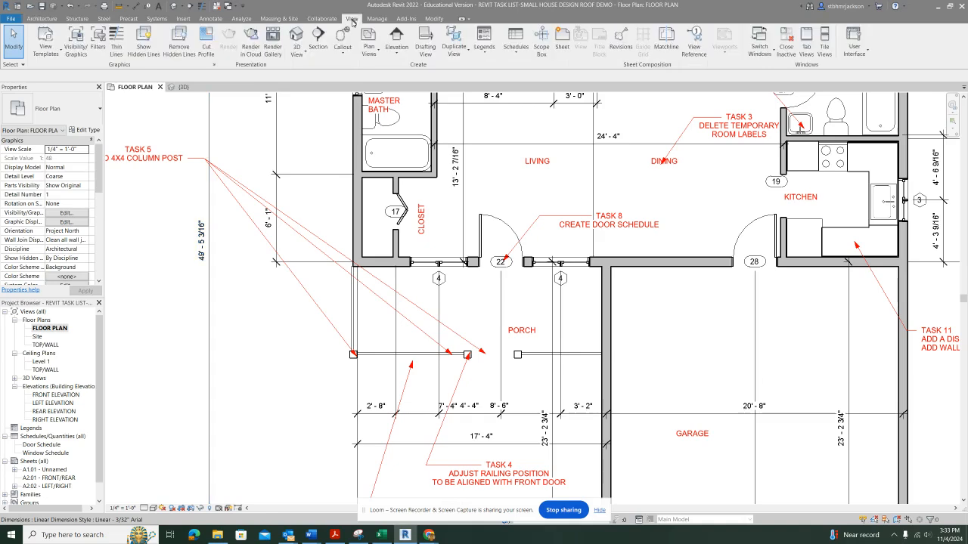
{"action": "left_click", "coordinate": [522, 54]}
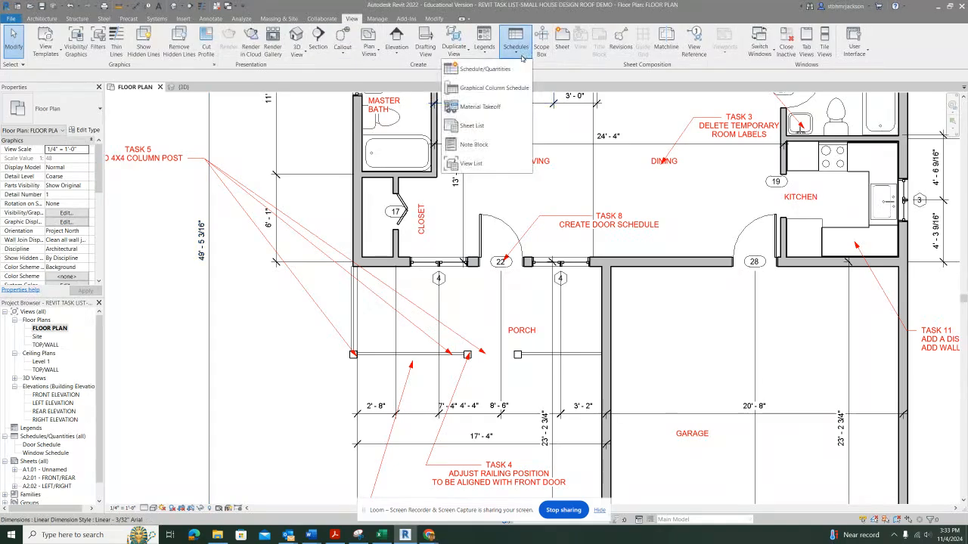
{"action": "left_click", "coordinate": [485, 69]}
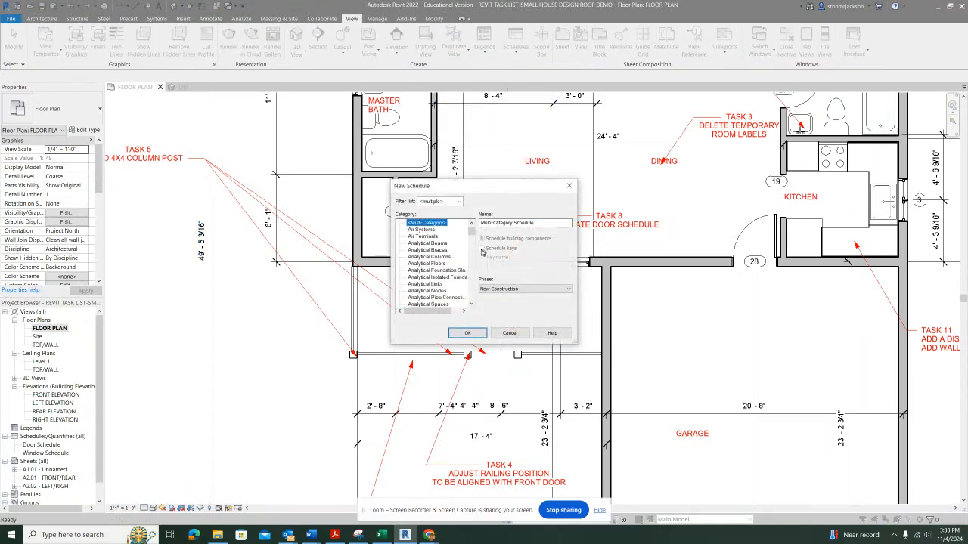
{"action": "left_click", "coordinate": [514, 333]}
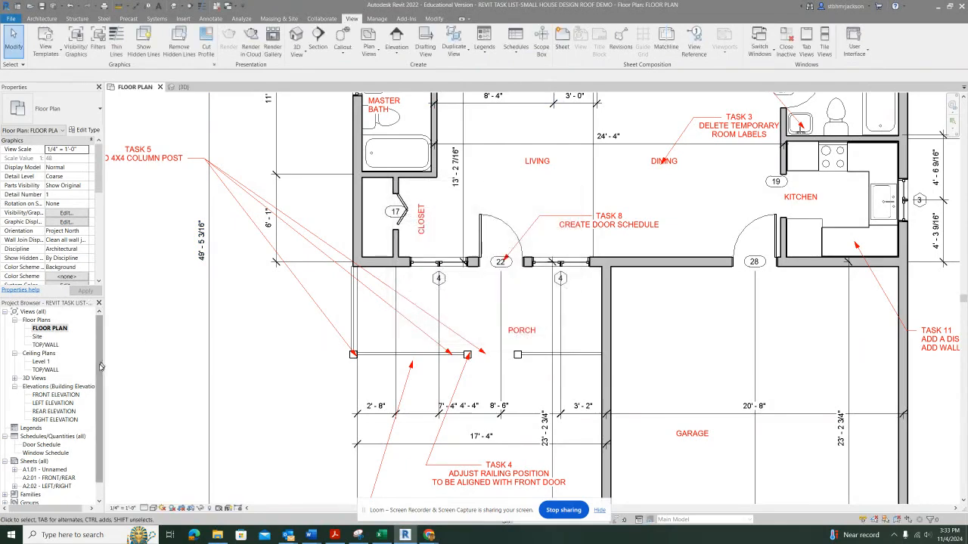
Step: Open the existing Door Schedule and Window Schedule to review their contents
{"action": "scroll", "coordinate": [106, 378], "scroll_direction": "down", "scroll_amount": 1}
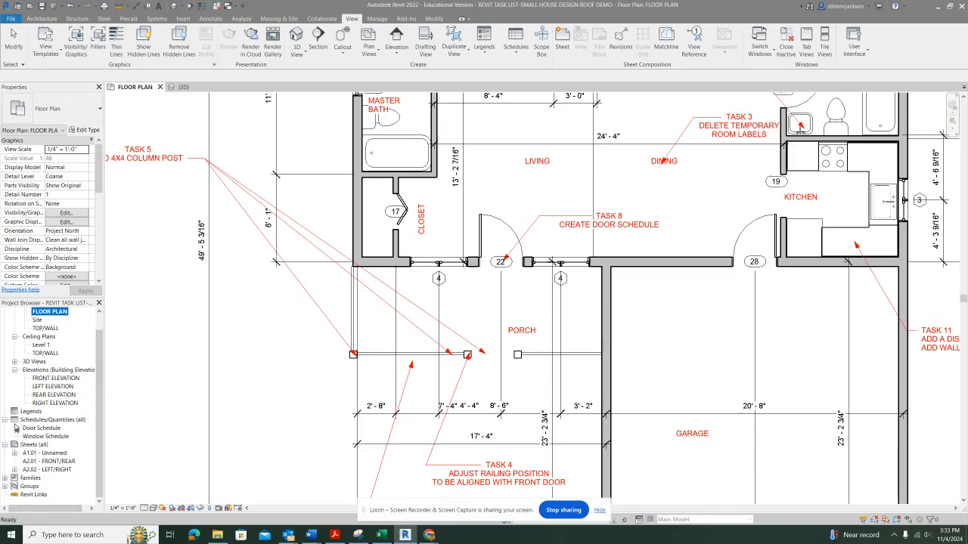
{"action": "double_click", "coordinate": [42, 428]}
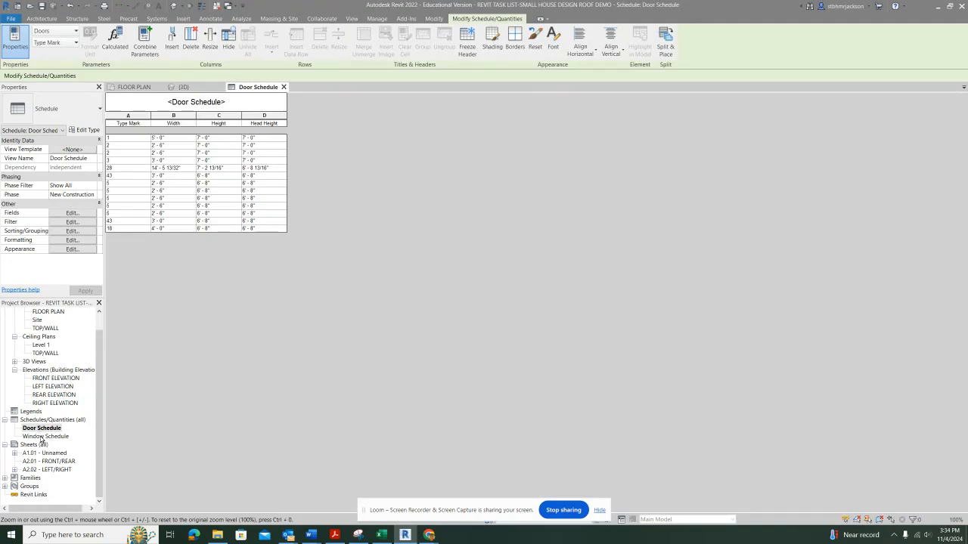
{"action": "double_click", "coordinate": [42, 437]}
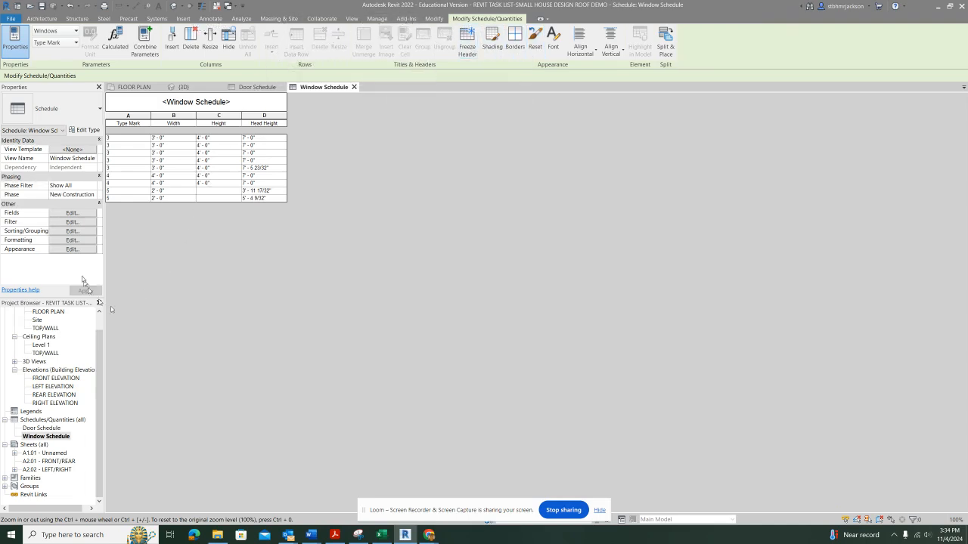
Step: Return to the floor plan and delete the square vanity sink in the master bath
{"action": "left_click_drag", "start_coordinate": [99, 349], "coordinate": [100, 307]}
{"action": "double_click", "coordinate": [36, 329]}
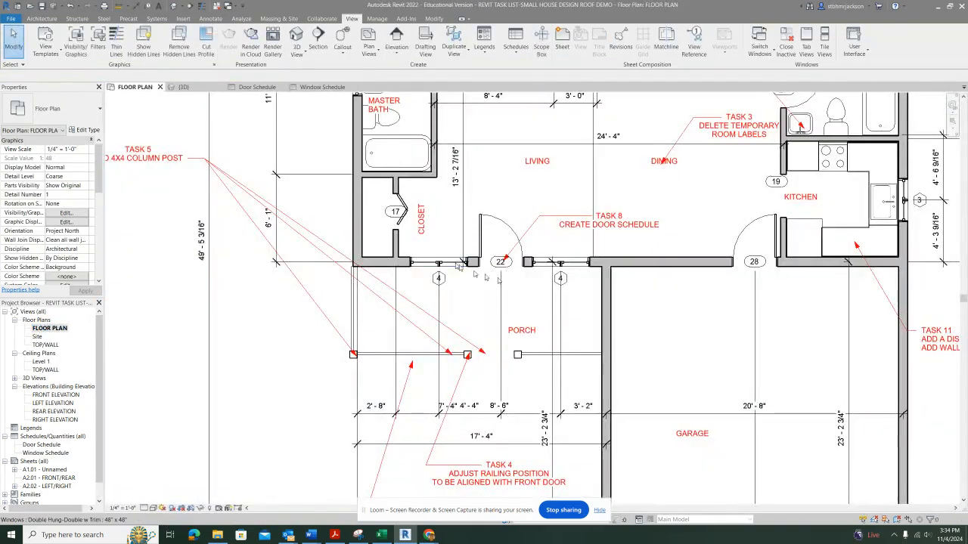
{"action": "scroll", "coordinate": [648, 258], "scroll_direction": "up", "scroll_amount": 2}
{"action": "middle_click_drag", "start_coordinate": [635, 260], "coordinate": [545, 353]}
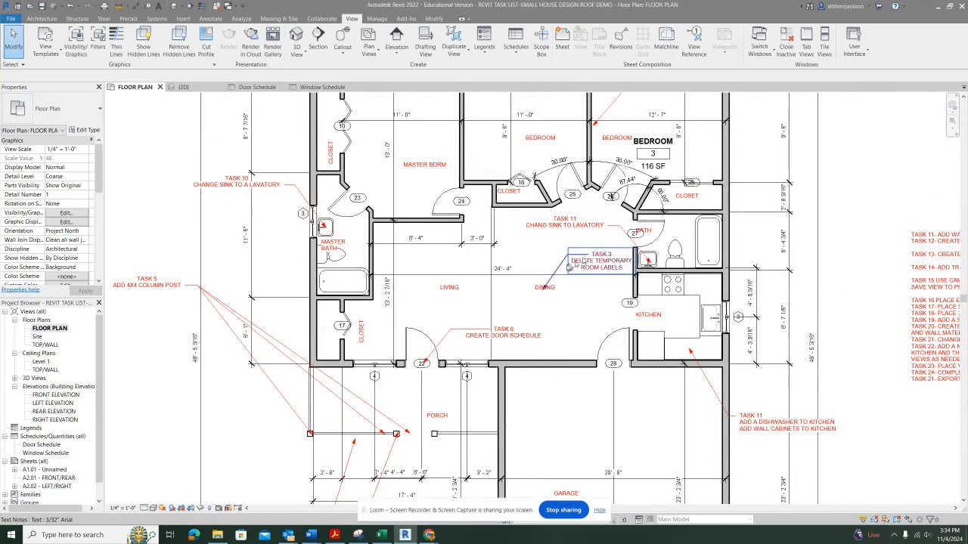
{"action": "middle_click_drag", "start_coordinate": [554, 274], "coordinate": [658, 281]}
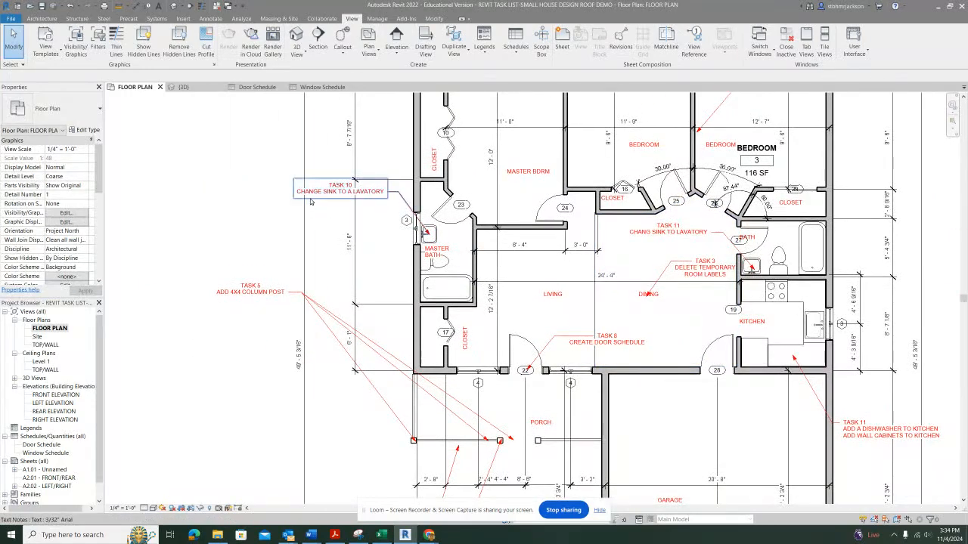
{"action": "scroll", "coordinate": [428, 233], "scroll_direction": "up", "scroll_amount": 5}
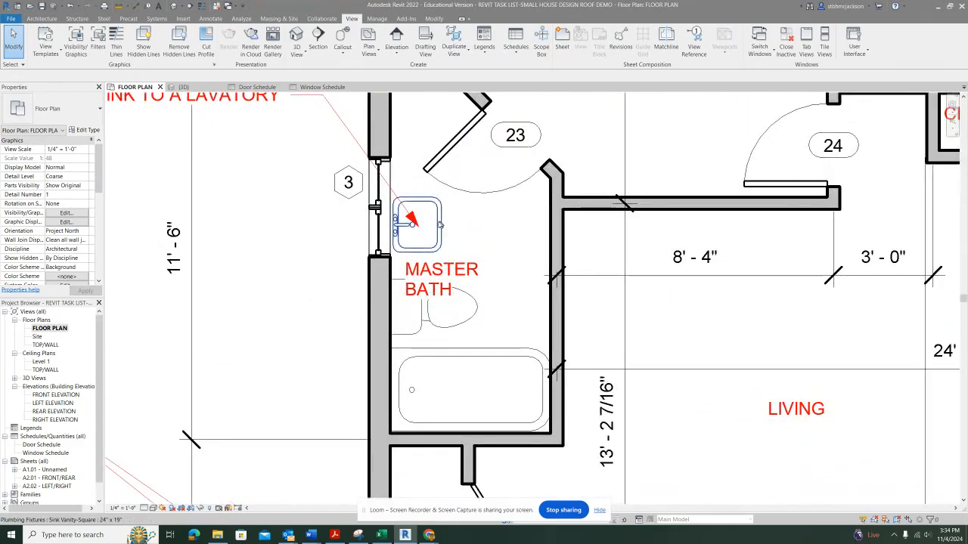
{"action": "left_click", "coordinate": [438, 225]}
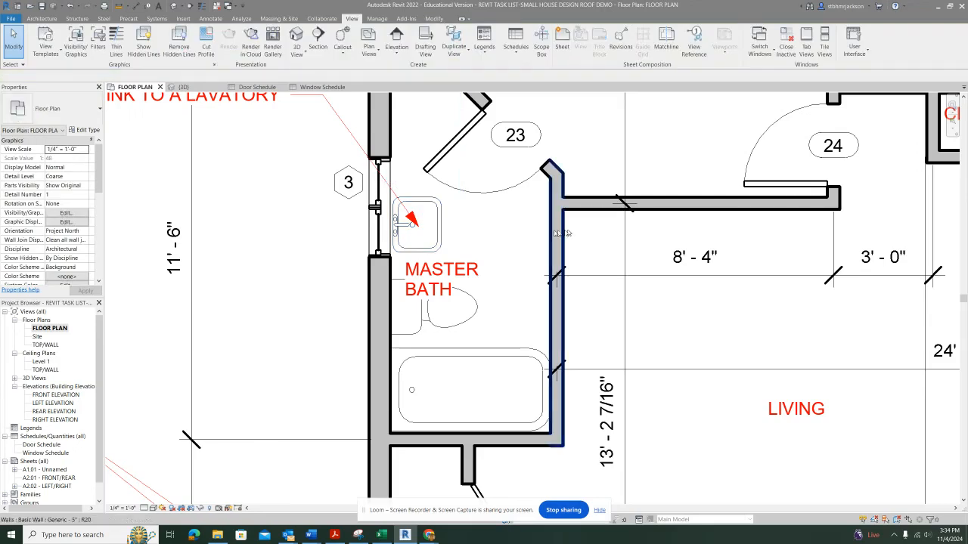
{"action": "key", "text": "Delete"}
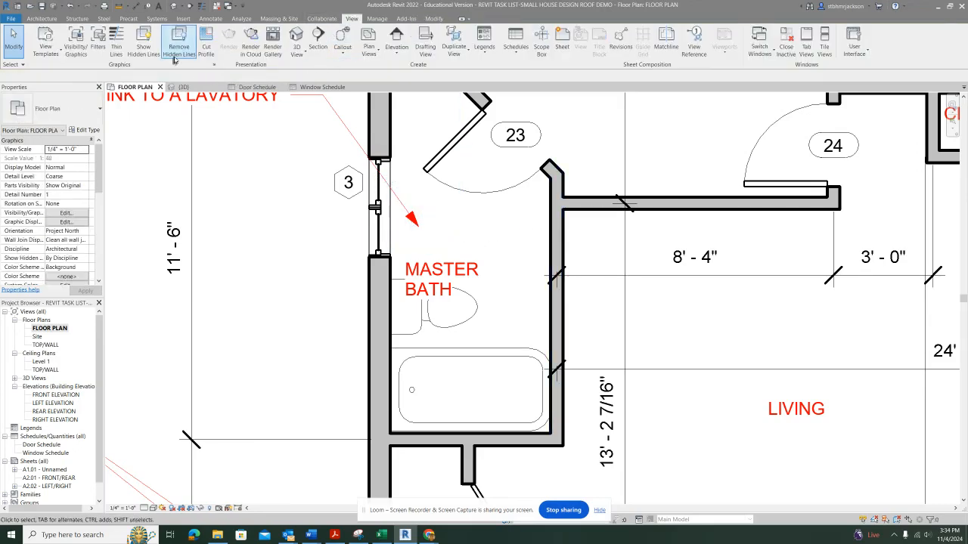
Step: Load the Lavatory - Vanity family as a component from the Plumbing > MEP > Fixtures > Lavatories library folder
{"action": "left_click", "coordinate": [42, 18]}
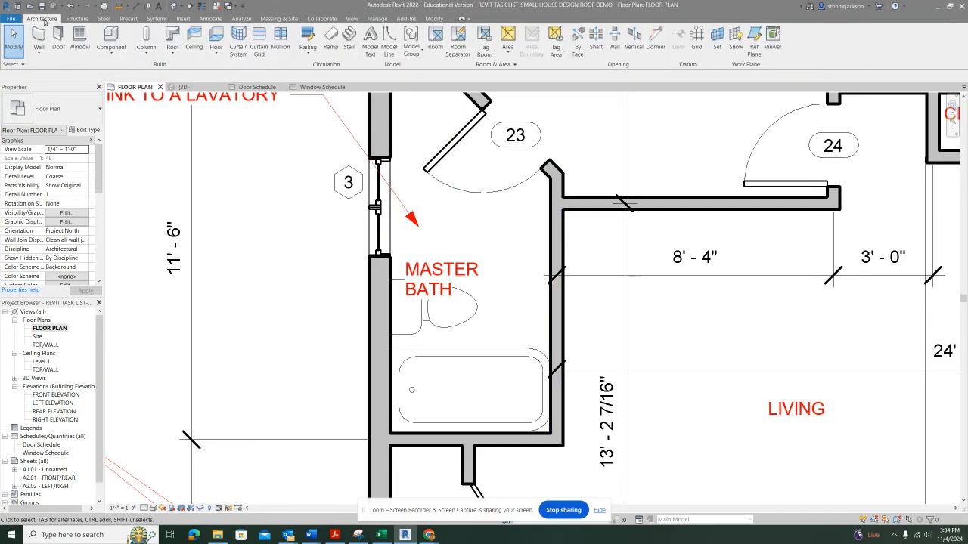
{"action": "left_click", "coordinate": [111, 38]}
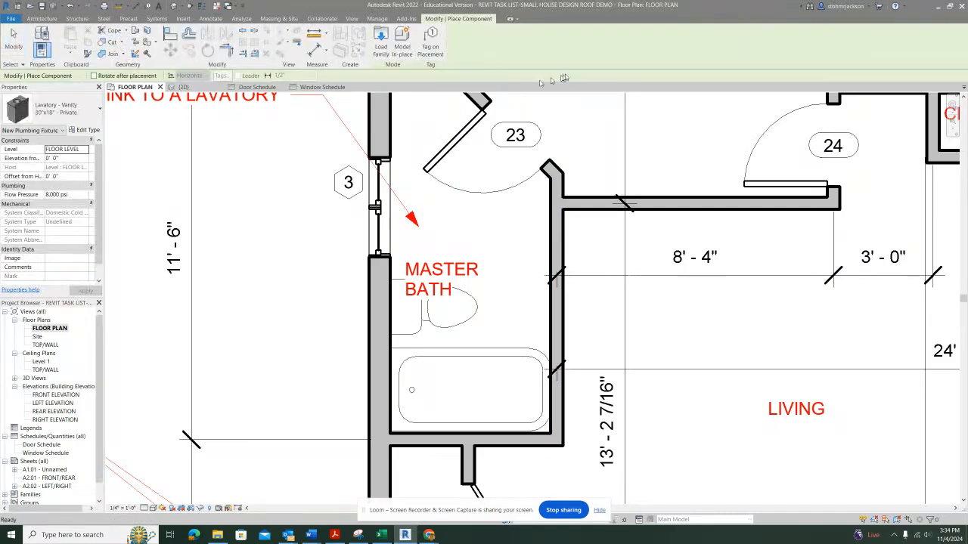
{"action": "left_click", "coordinate": [380, 42]}
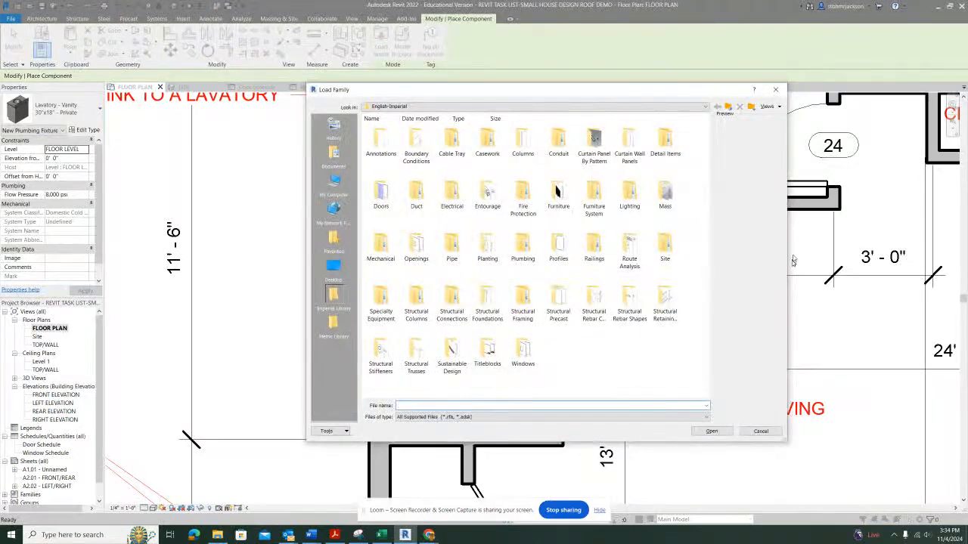
{"action": "double_click", "coordinate": [524, 254]}
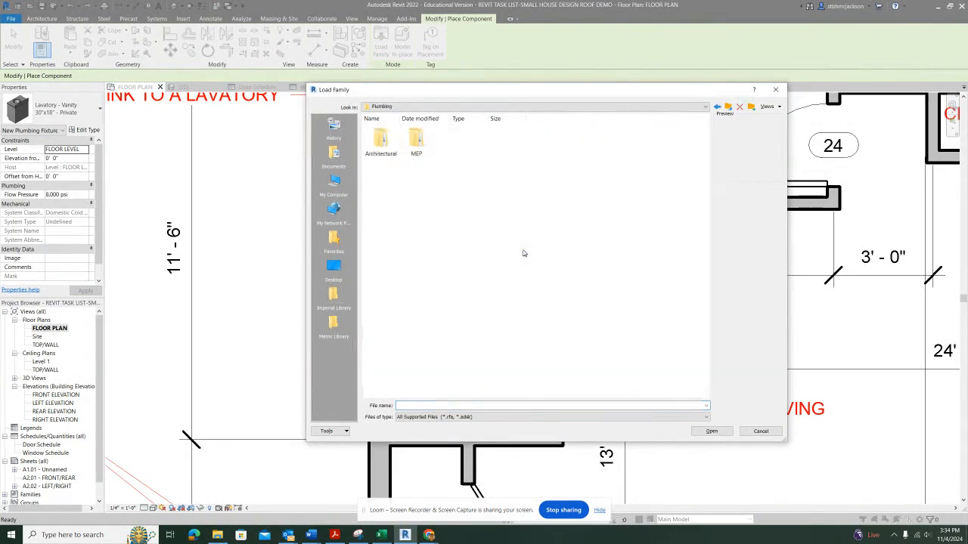
{"action": "double_click", "coordinate": [417, 142]}
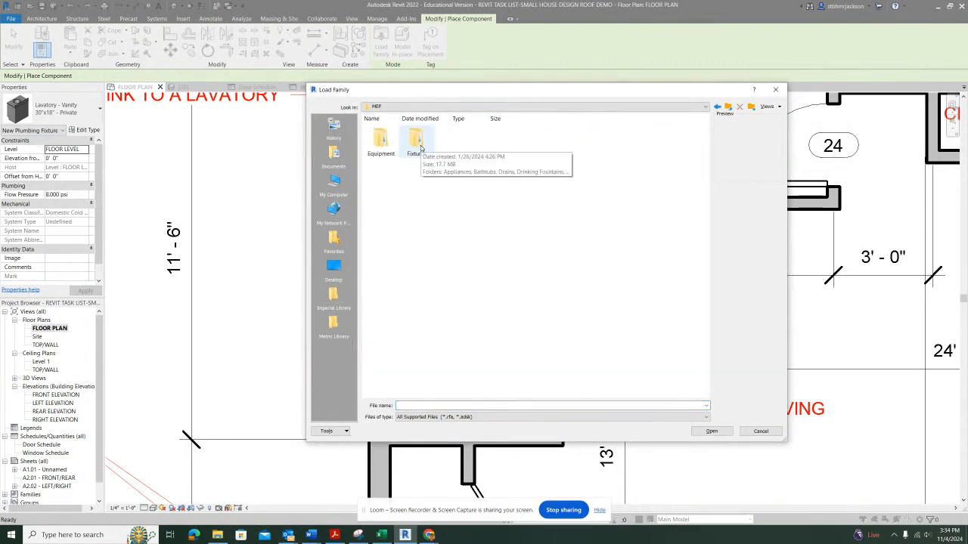
{"action": "double_click", "coordinate": [421, 149]}
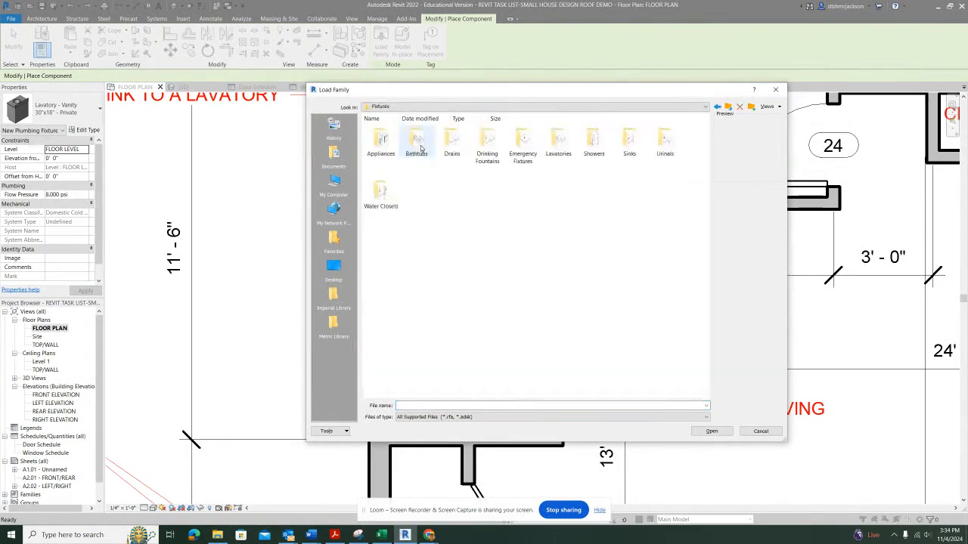
{"action": "double_click", "coordinate": [564, 146]}
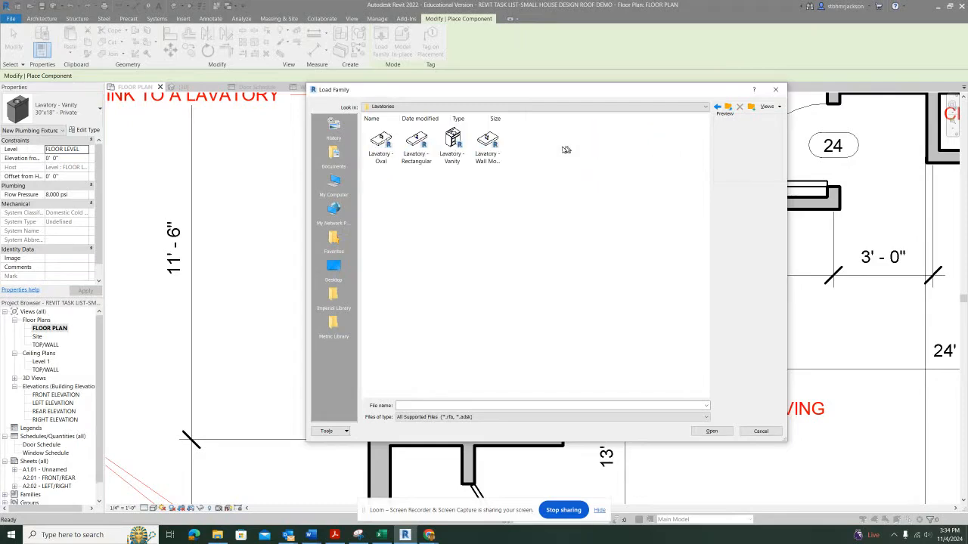
{"action": "left_click", "coordinate": [454, 143]}
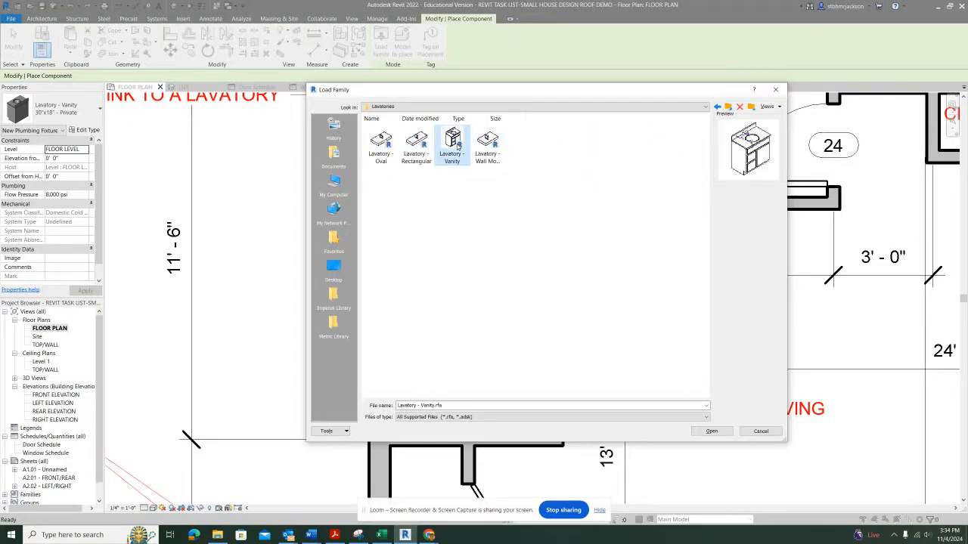
{"action": "left_click", "coordinate": [711, 431]}
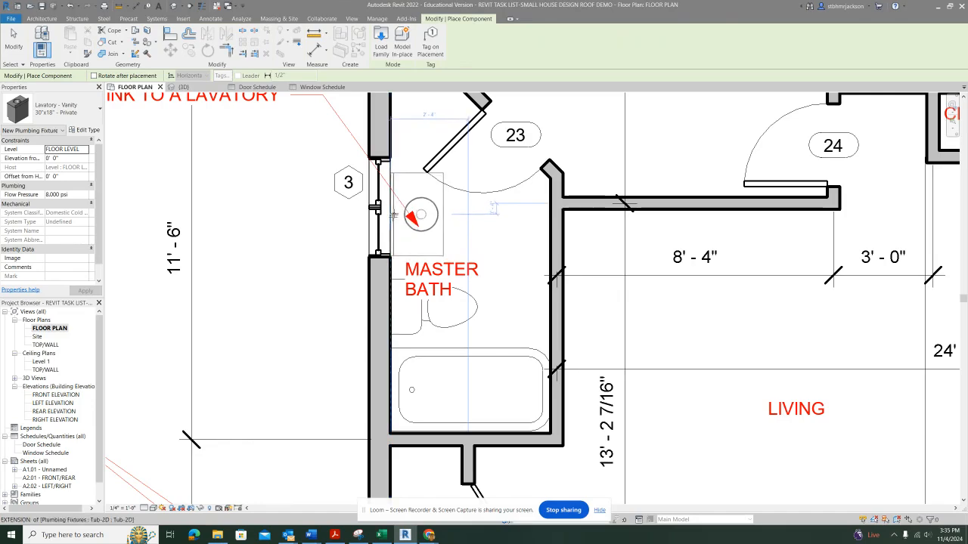
Step: Place the 30"x18" Private Lavatory - Vanity against the master bath's exterior wall in front of the window
{"action": "left_click", "coordinate": [396, 205]}
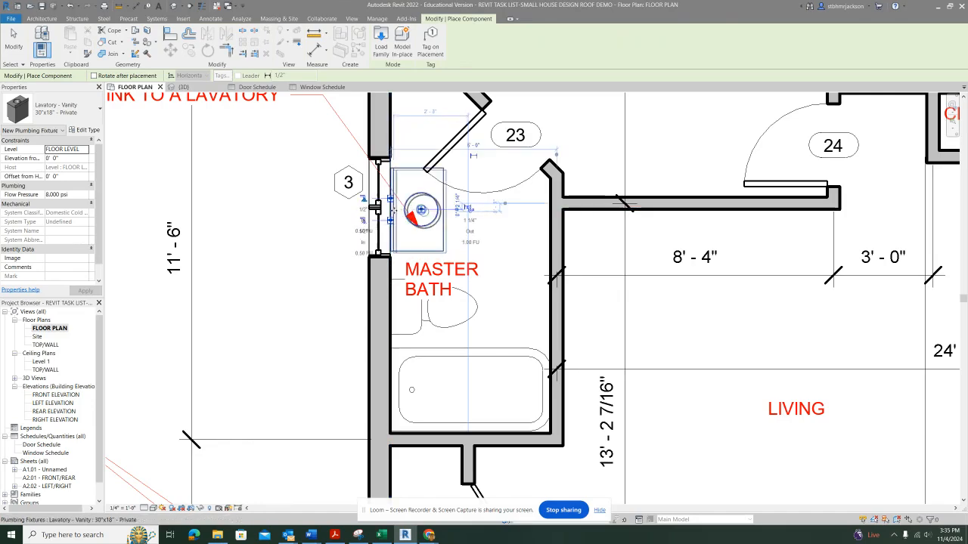
{"action": "middle_click_drag", "start_coordinate": [487, 195], "coordinate": [530, 408]}
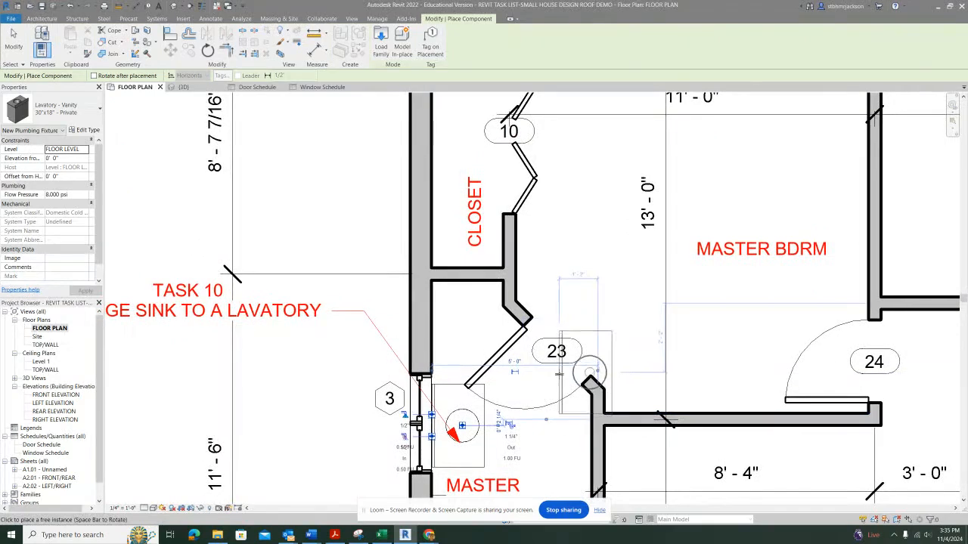
{"action": "key", "text": "Escape"}
{"action": "key", "text": "Escape"}
Step: Nudge door 23 along the angled master bath wall toward the closet, away from the vanity
{"action": "middle_click_drag", "start_coordinate": [556, 369], "coordinate": [572, 210]}
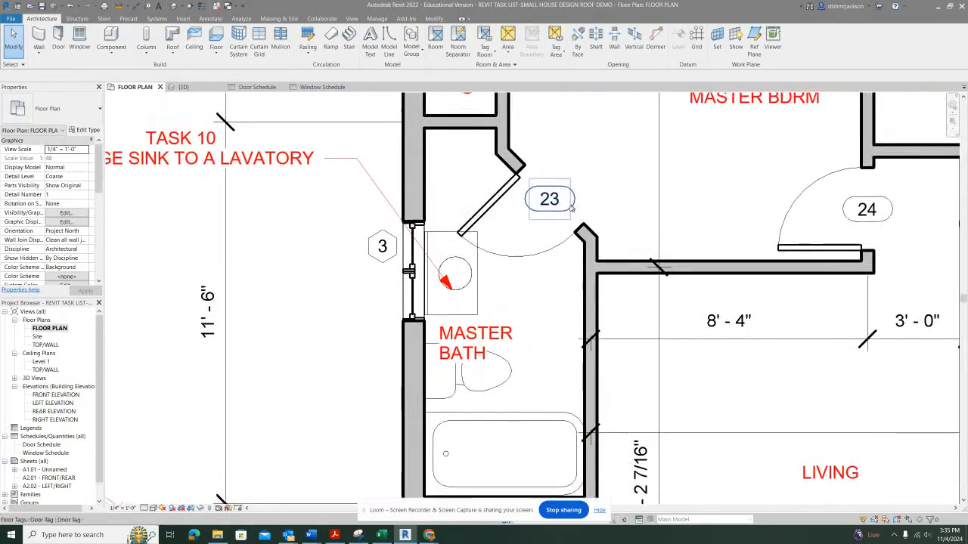
{"action": "left_click", "coordinate": [496, 205]}
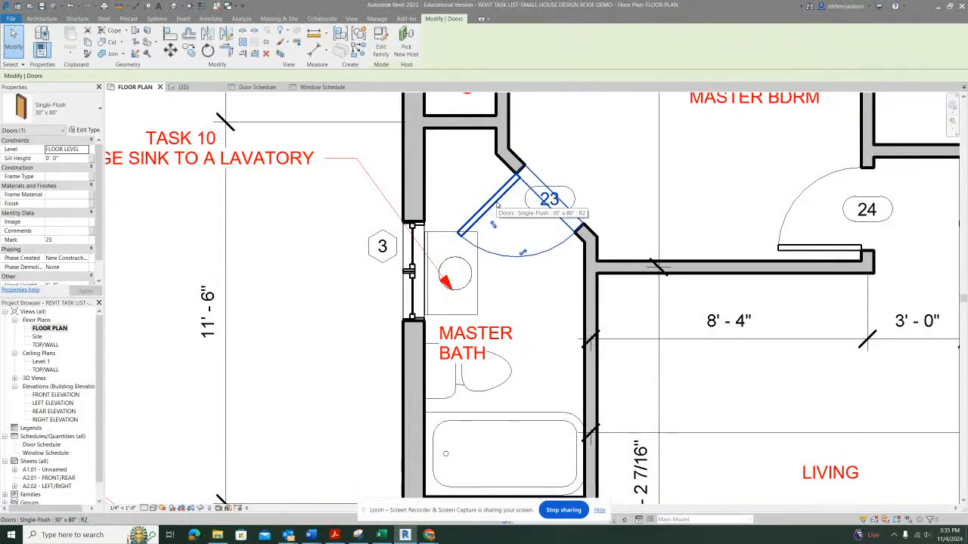
{"action": "key", "text": "Up"}
{"action": "key", "text": "Up"}
{"action": "key", "text": "Up"}
{"action": "key", "text": "Up"}
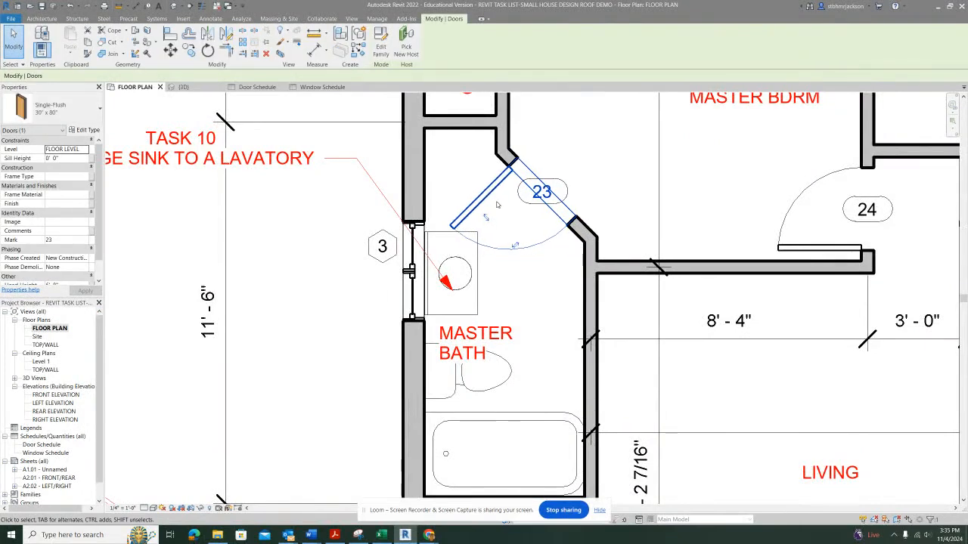
{"action": "key", "text": "Up"}
{"action": "key", "text": "Up"}
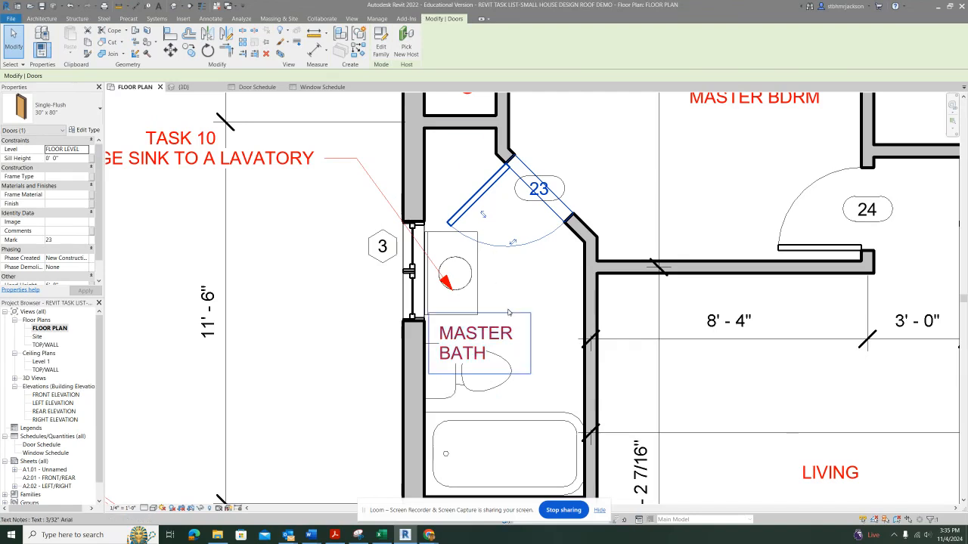
Step: Nudge the master bath vanity along the exterior wall toward the toilet, away from the door swing
{"action": "middle_click_drag", "start_coordinate": [509, 311], "coordinate": [476, 222]}
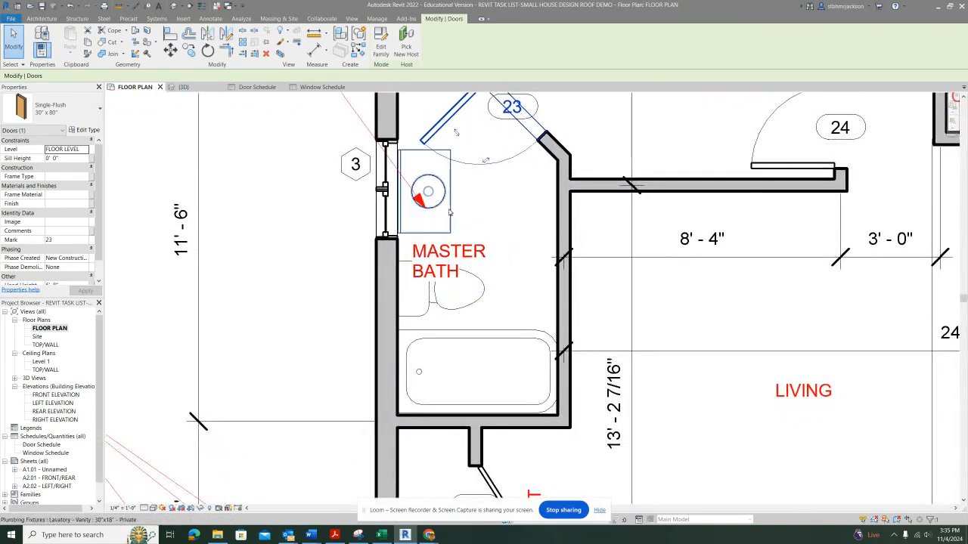
{"action": "left_click", "coordinate": [447, 211]}
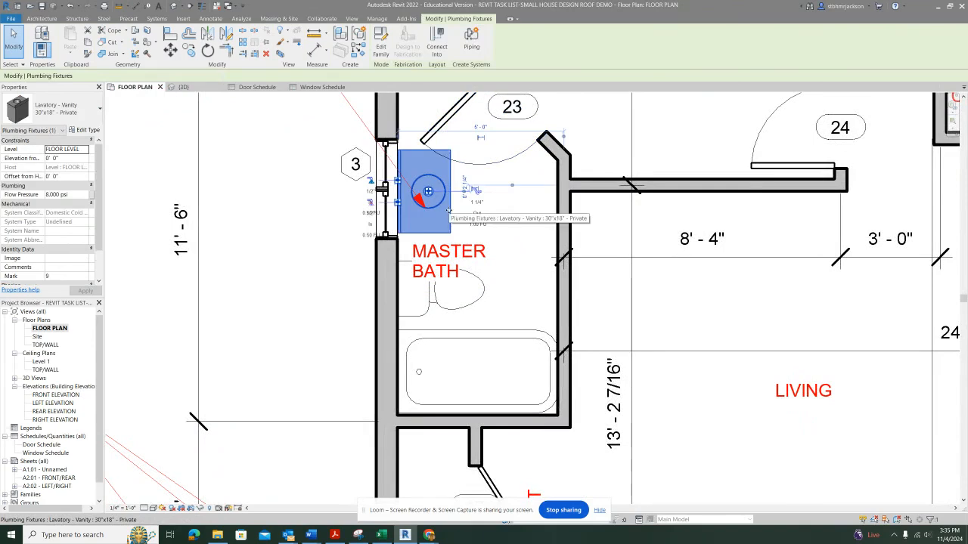
{"action": "key", "text": "Down"}
{"action": "key", "text": "Down"}
{"action": "key", "text": "Down"}
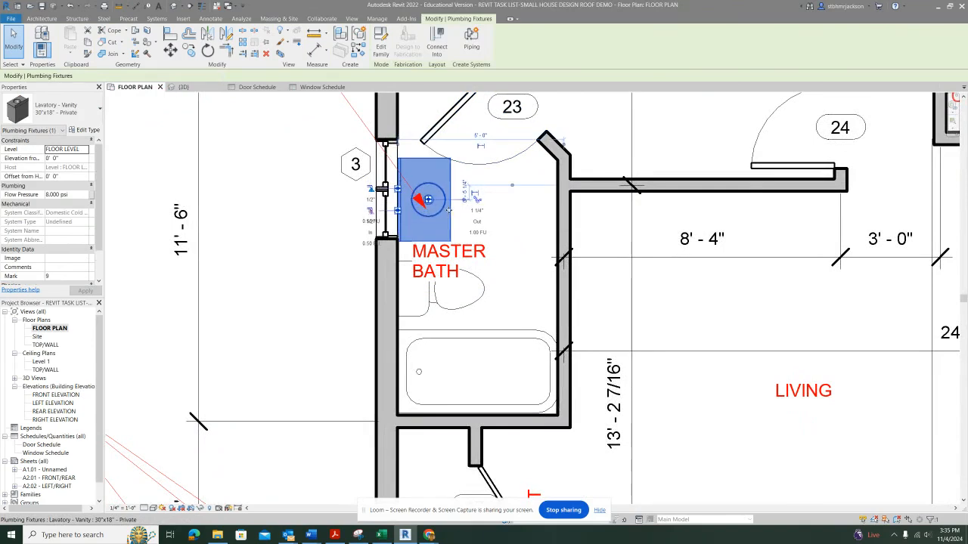
{"action": "key", "text": "Down"}
{"action": "key", "text": "Down"}
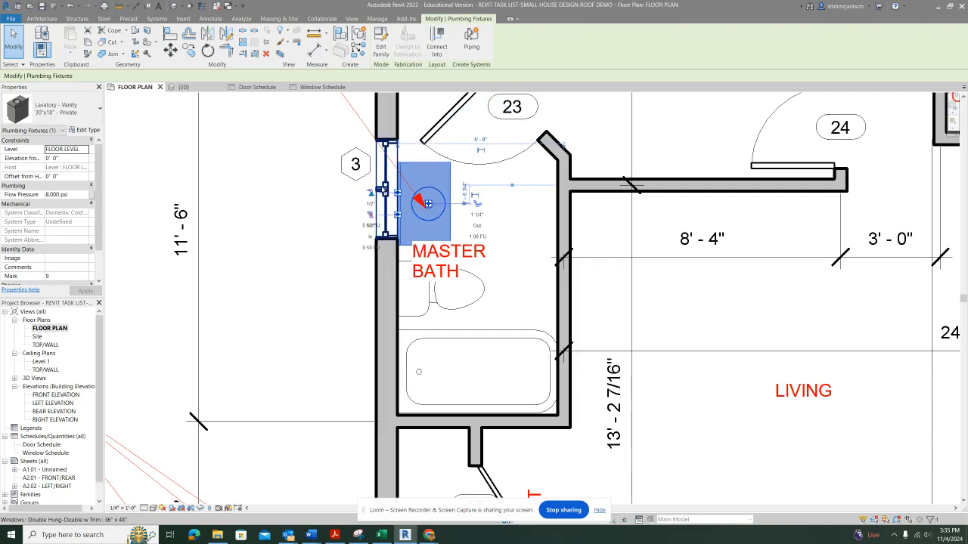
Step: Move the master bath's 36" x 48" window along the exterior wall toward the tub, about 7'-2" from the closet wall
{"action": "left_click", "coordinate": [376, 194]}
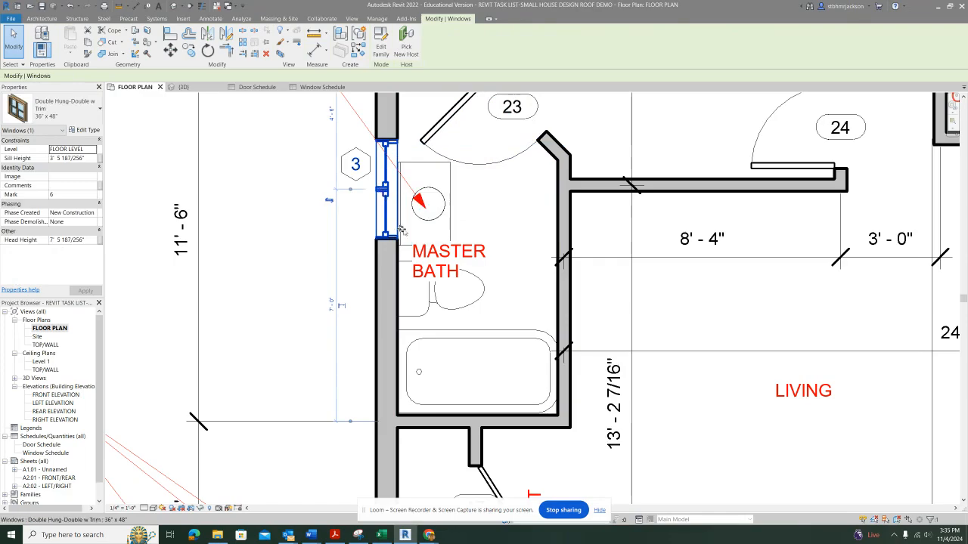
{"action": "scroll", "coordinate": [376, 195], "scroll_direction": "down", "scroll_amount": 5}
{"action": "middle_click_drag", "start_coordinate": [425, 197], "coordinate": [492, 259]}
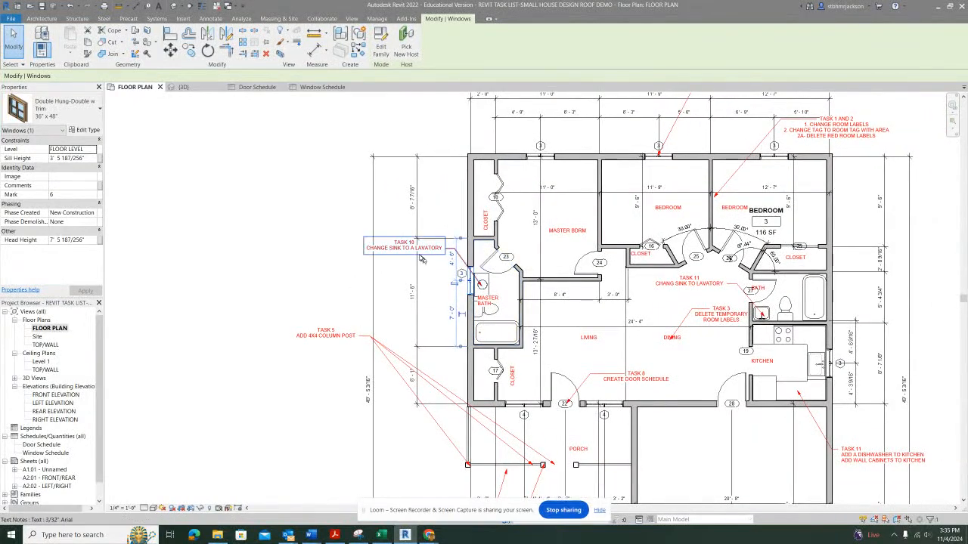
{"action": "scroll", "coordinate": [428, 272], "scroll_direction": "up", "scroll_amount": 1}
{"action": "scroll", "coordinate": [428, 322], "scroll_direction": "up", "scroll_amount": 4}
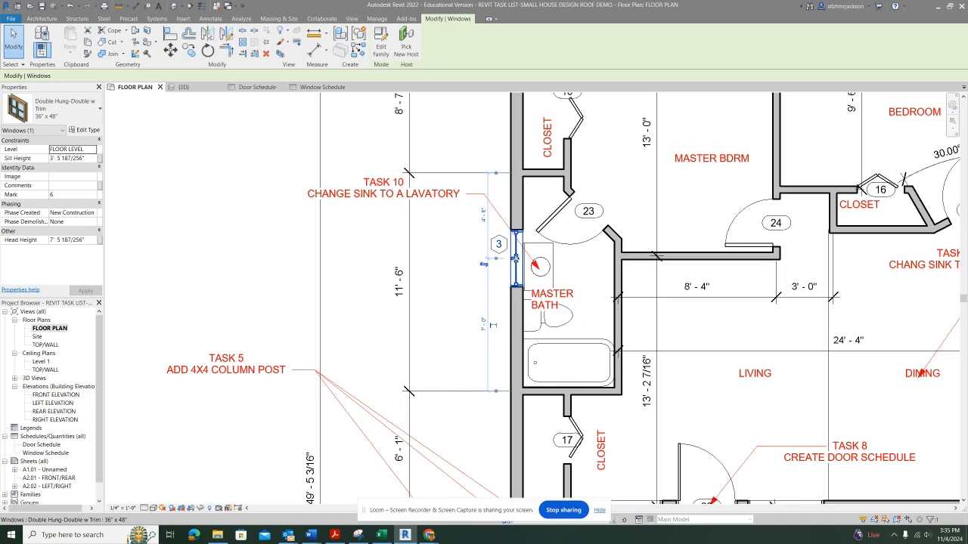
{"action": "left_click_drag", "start_coordinate": [515, 259], "coordinate": [517, 311], "text": "ctrl"}
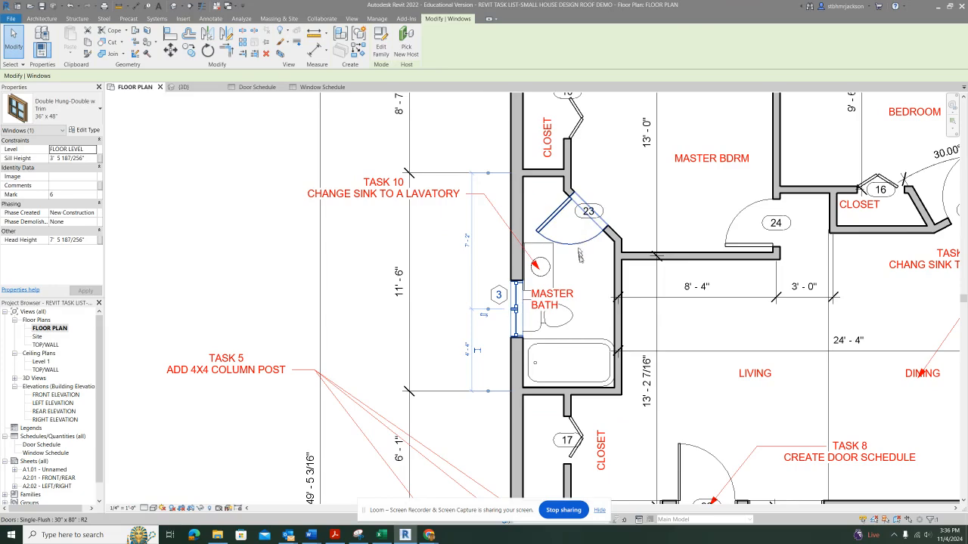
Step: Try the opposite hinge side for door 23 and flip it back to its original swing
{"action": "scroll", "coordinate": [529, 257], "scroll_direction": "up", "scroll_amount": 2}
{"action": "left_click", "coordinate": [465, 195]}
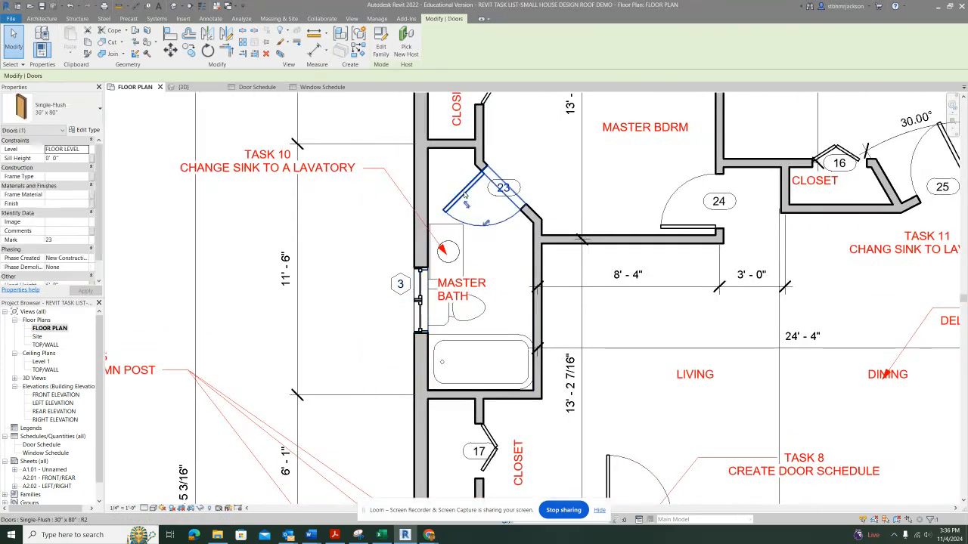
{"action": "left_click", "coordinate": [468, 206]}
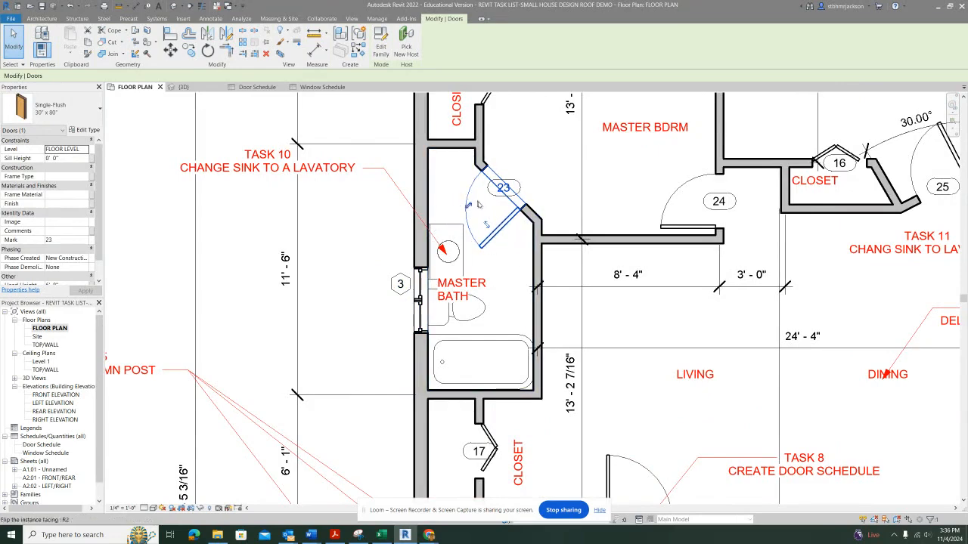
{"action": "left_click", "coordinate": [486, 225]}
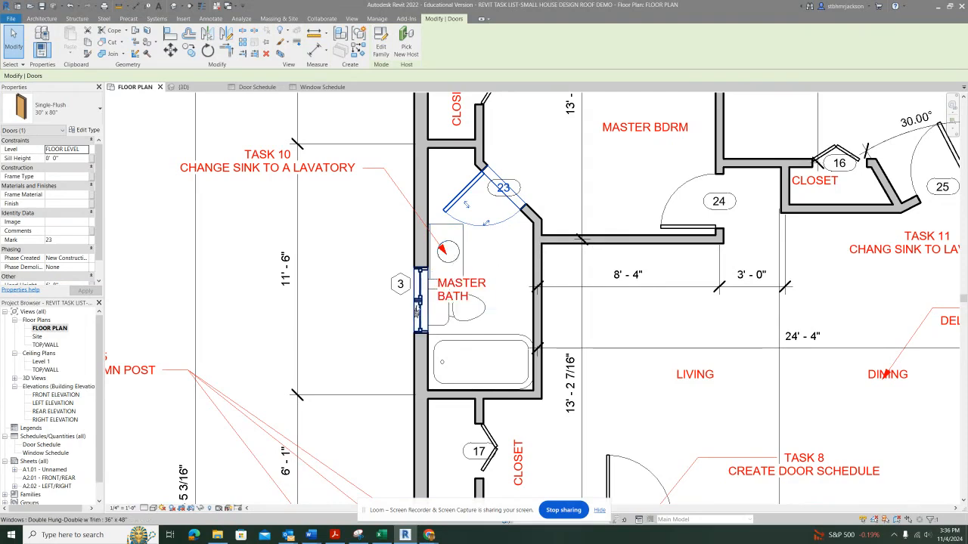
Step: Nudge the master bath window along the exterior wall to 7'-4" from the closet wall and 4'-2" from the tub-end wall
{"action": "left_click", "coordinate": [416, 309]}
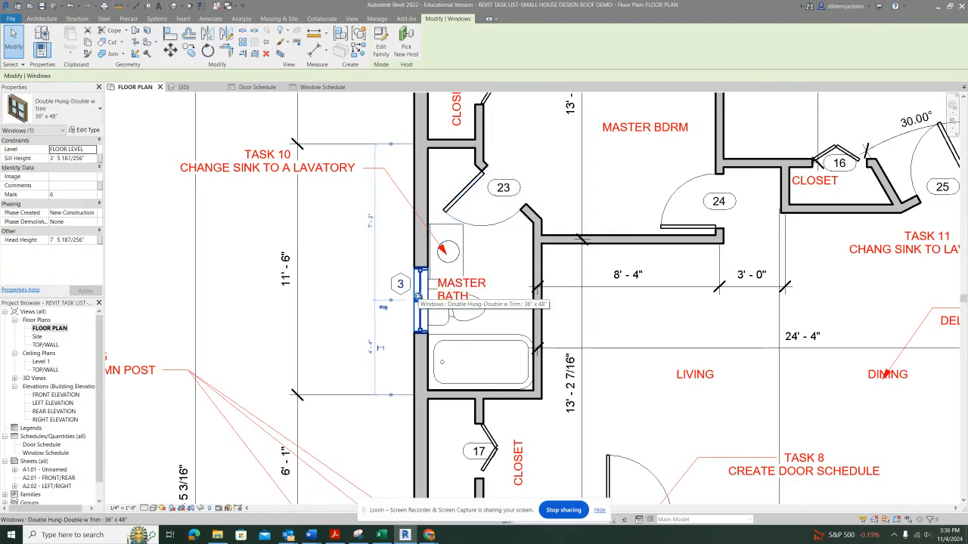
{"action": "key", "text": "Down"}
{"action": "key", "text": "Down"}
{"action": "key", "text": "Down"}
{"action": "key", "text": "Down"}
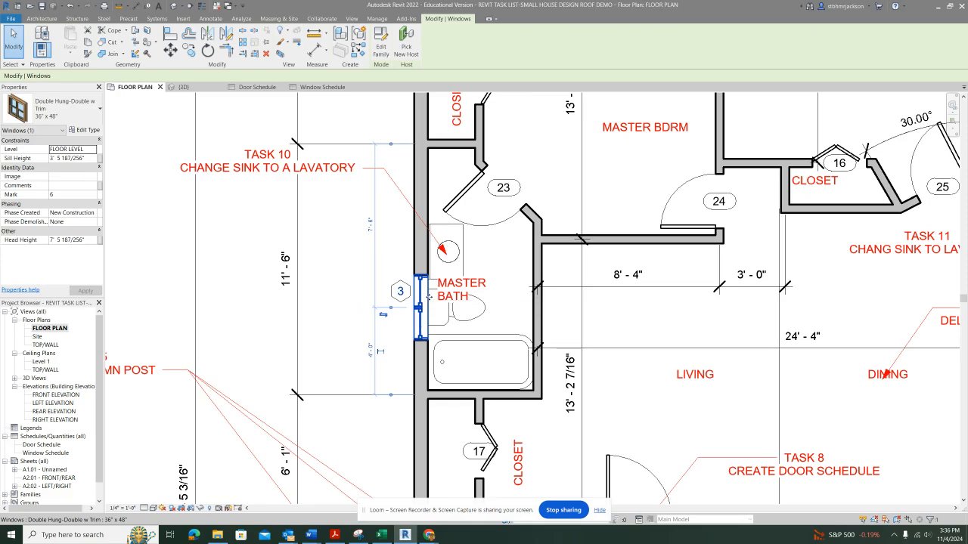
{"action": "key", "text": "Up"}
{"action": "key", "text": "Up"}
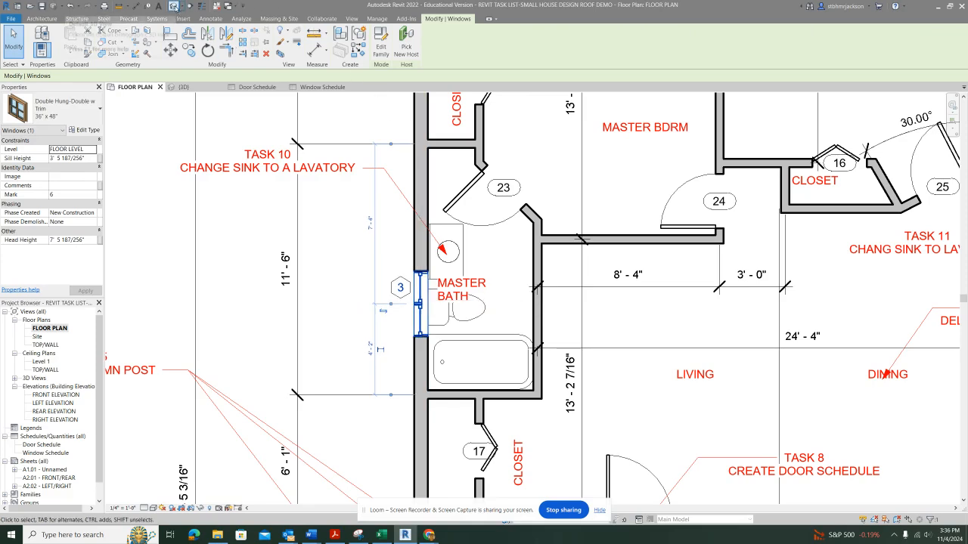
Step: Change the master bath window in the 3D view to the Double Hung-Double w Trim 36" x 24" type
{"action": "left_click", "coordinate": [184, 88]}
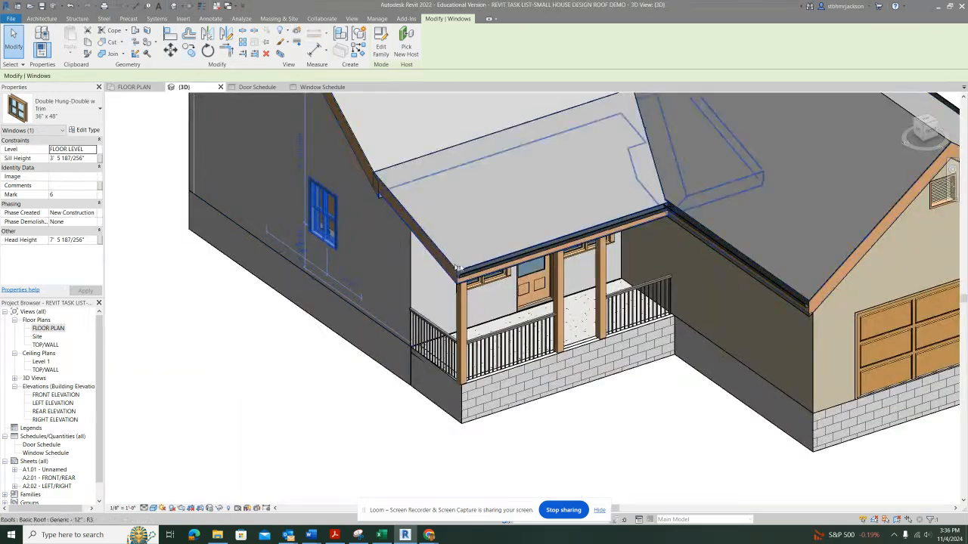
{"action": "middle_click_drag", "start_coordinate": [457, 258], "coordinate": [217, 209], "text": "shift"}
{"action": "middle_click_drag", "start_coordinate": [307, 185], "coordinate": [472, 318]}
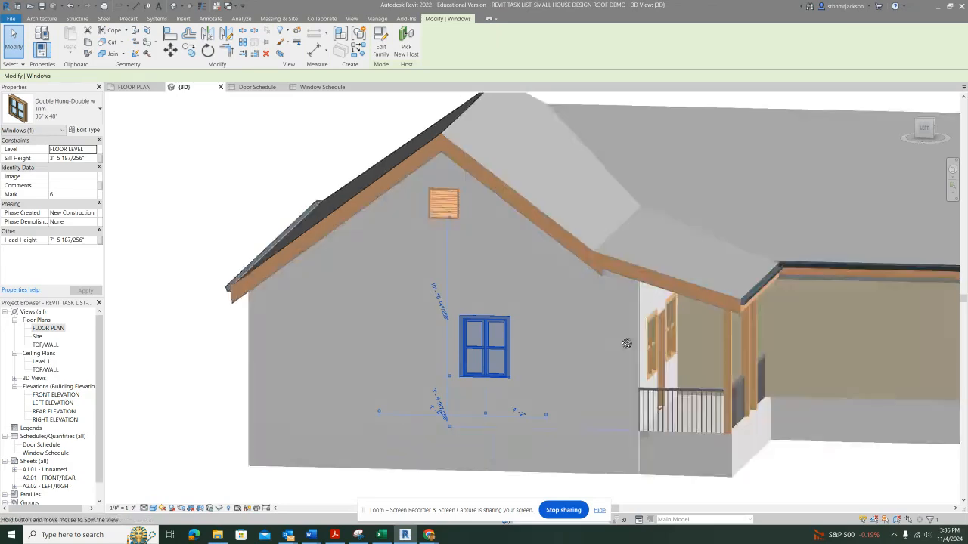
{"action": "middle_click_drag", "start_coordinate": [627, 339], "coordinate": [493, 353], "text": "shift"}
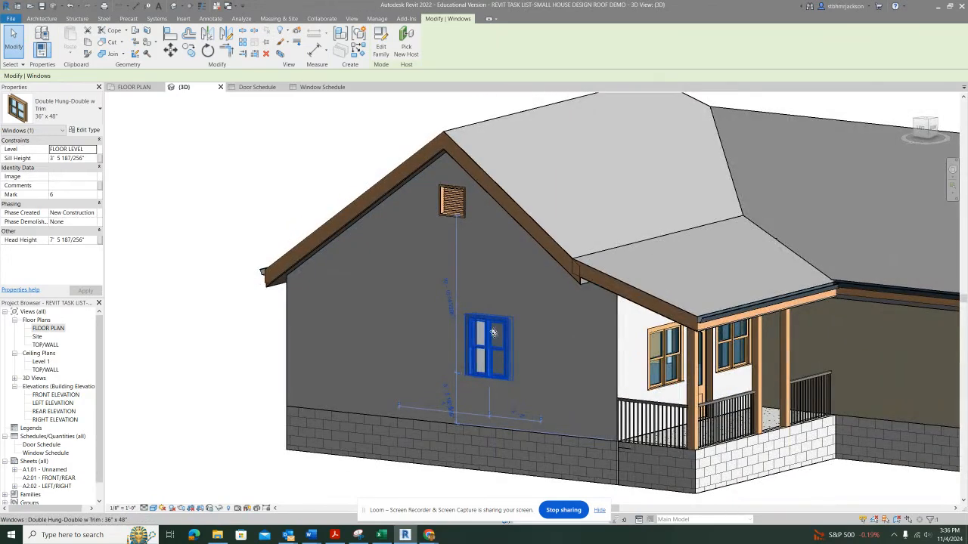
{"action": "key", "text": "Escape"}
{"action": "left_click", "coordinate": [492, 349]}
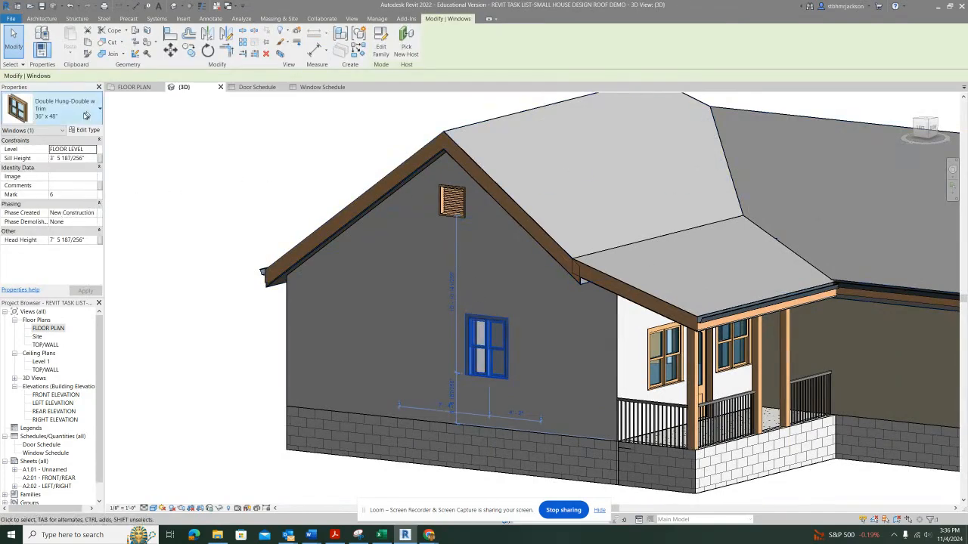
{"action": "left_click", "coordinate": [83, 115]}
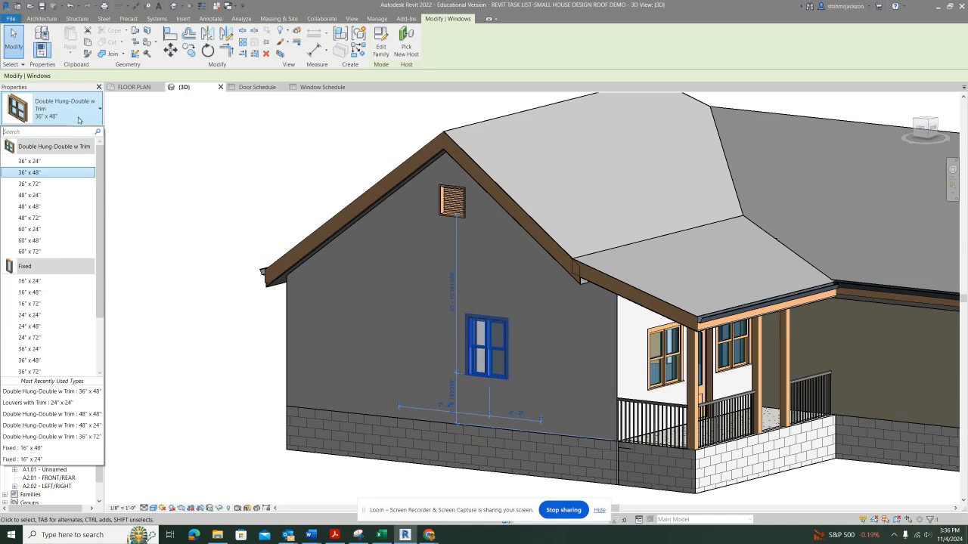
{"action": "left_click", "coordinate": [50, 163]}
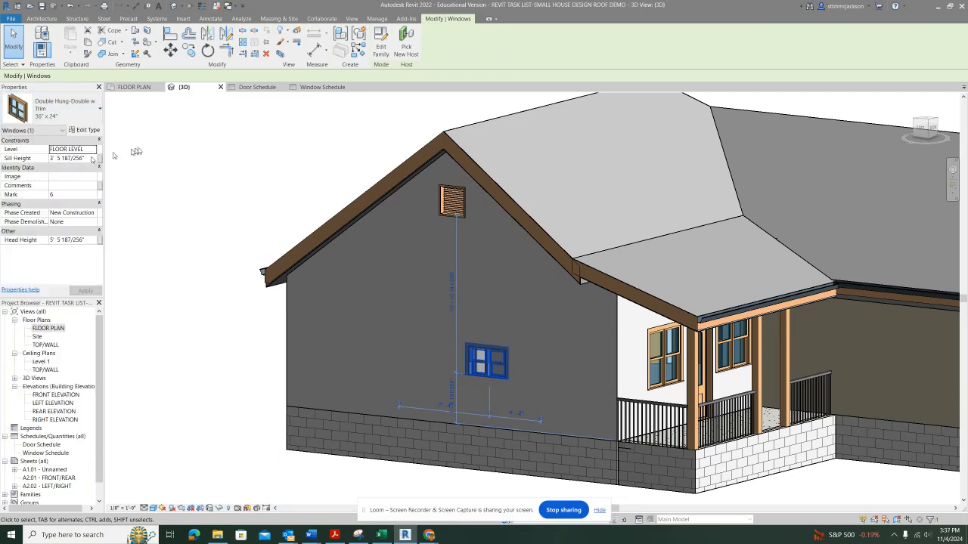
Step: Set the master bath window's head height to 7' 0"
{"action": "left_click", "coordinate": [88, 241]}
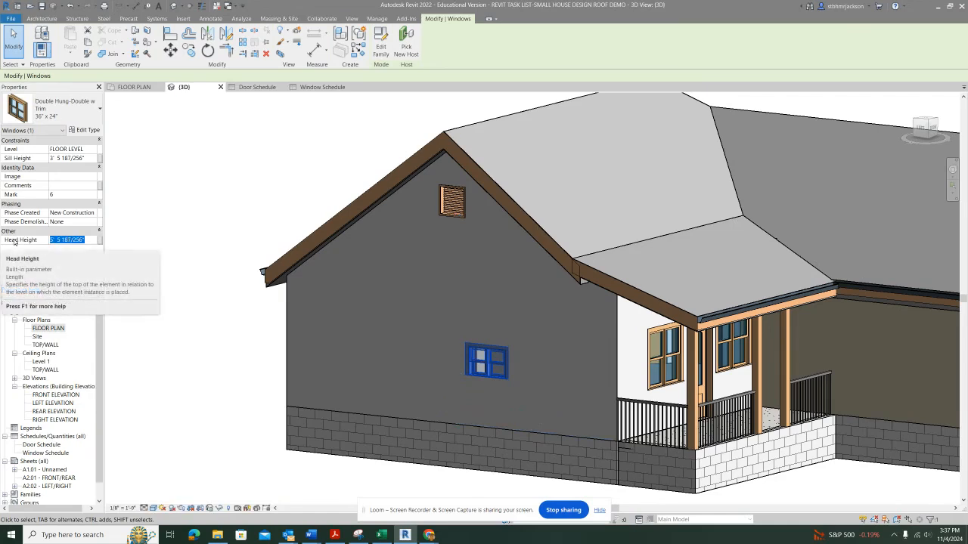
{"action": "type", "text": "7' 0"}
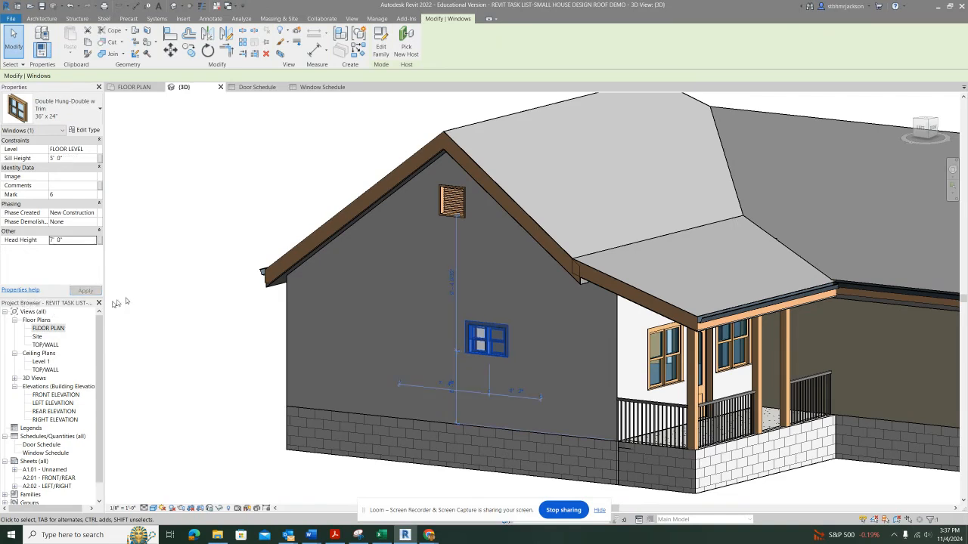
{"action": "left_click", "coordinate": [309, 142]}
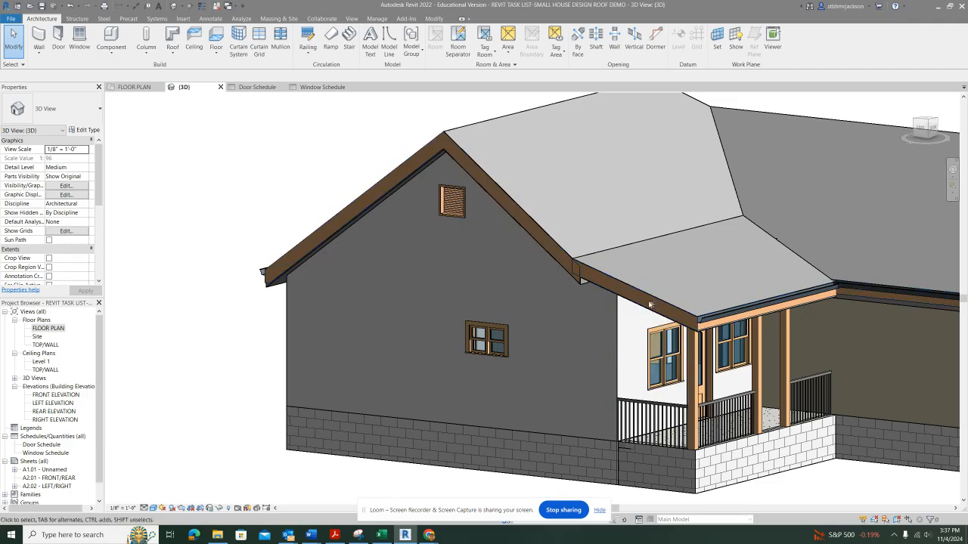
{"action": "middle_click_drag", "start_coordinate": [709, 335], "coordinate": [507, 332], "text": "shift"}
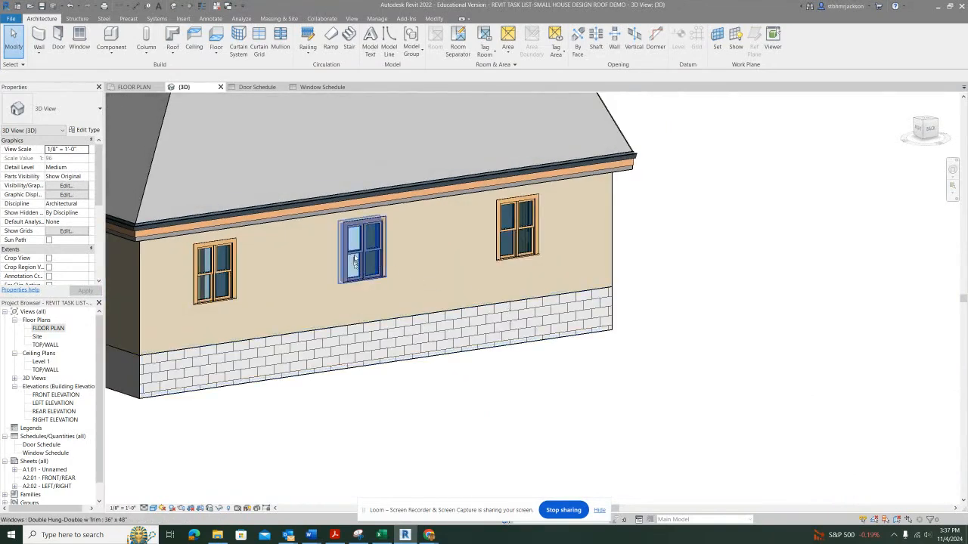
{"action": "middle_click_drag", "start_coordinate": [211, 265], "coordinate": [372, 397], "text": "shift"}
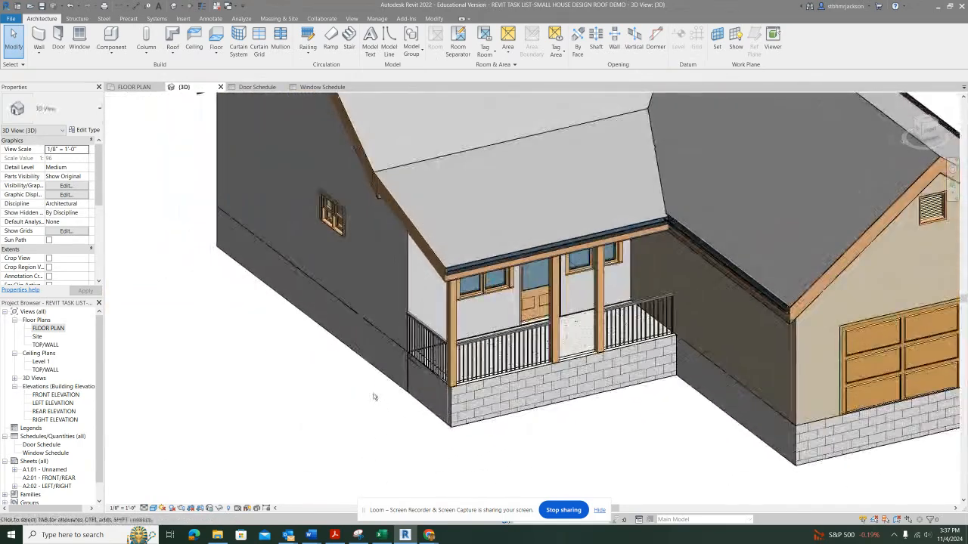
Step: Move the vanity from the master bath floor plan into the bath beside the kitchen, and delete that bath's square sink
{"action": "double_click", "coordinate": [41, 329]}
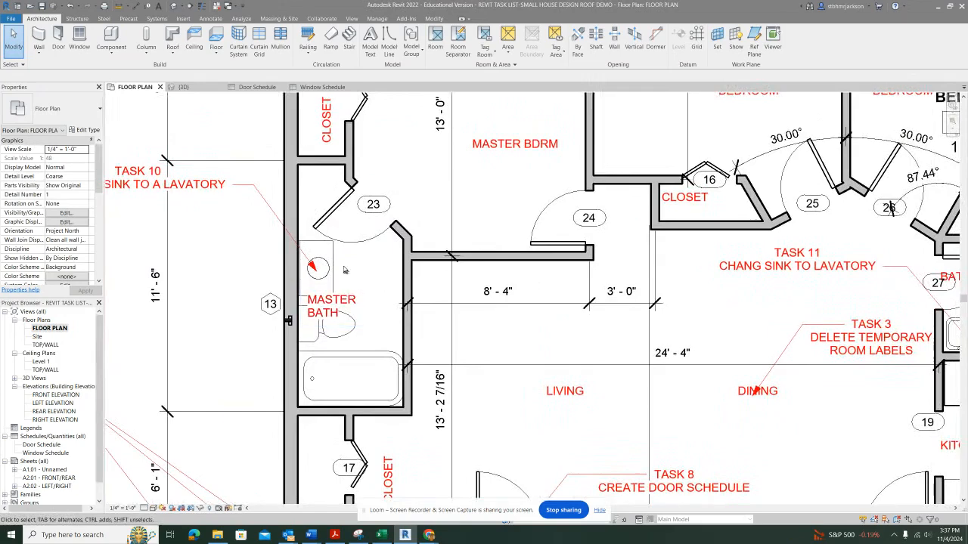
{"action": "left_click", "coordinate": [317, 267]}
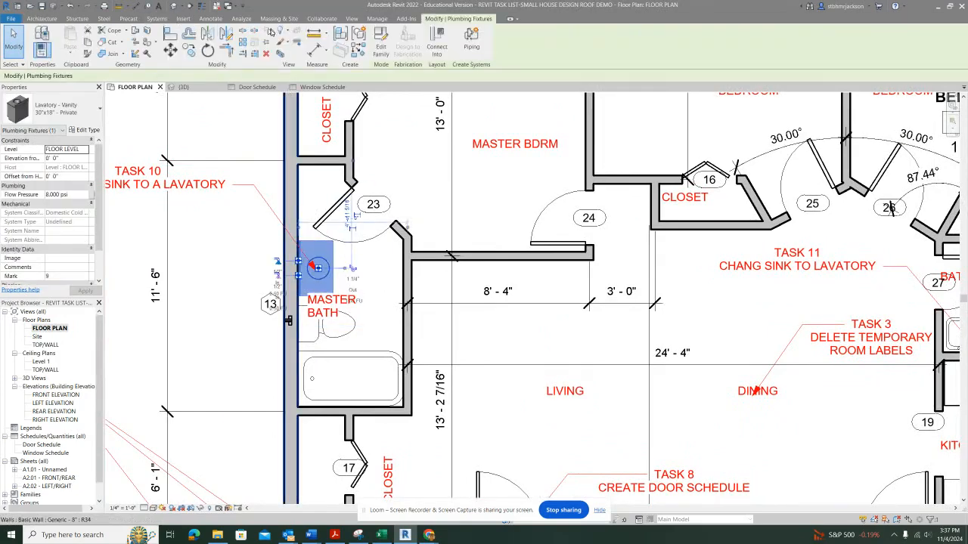
{"action": "left_click", "coordinate": [172, 48]}
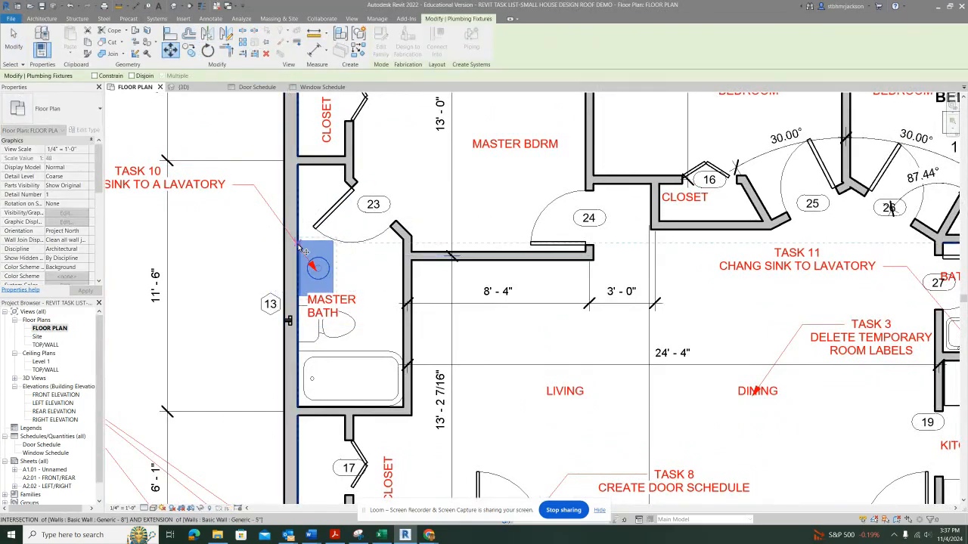
{"action": "left_click", "coordinate": [297, 245]}
{"action": "middle_click_drag", "start_coordinate": [862, 332], "coordinate": [348, 339]}
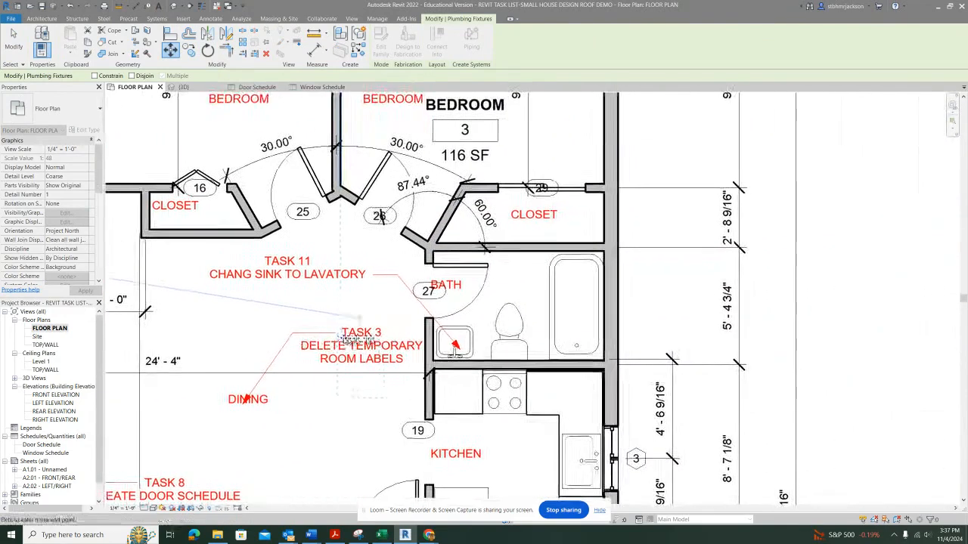
{"action": "left_click", "coordinate": [501, 291]}
{"action": "key", "text": "Escape"}
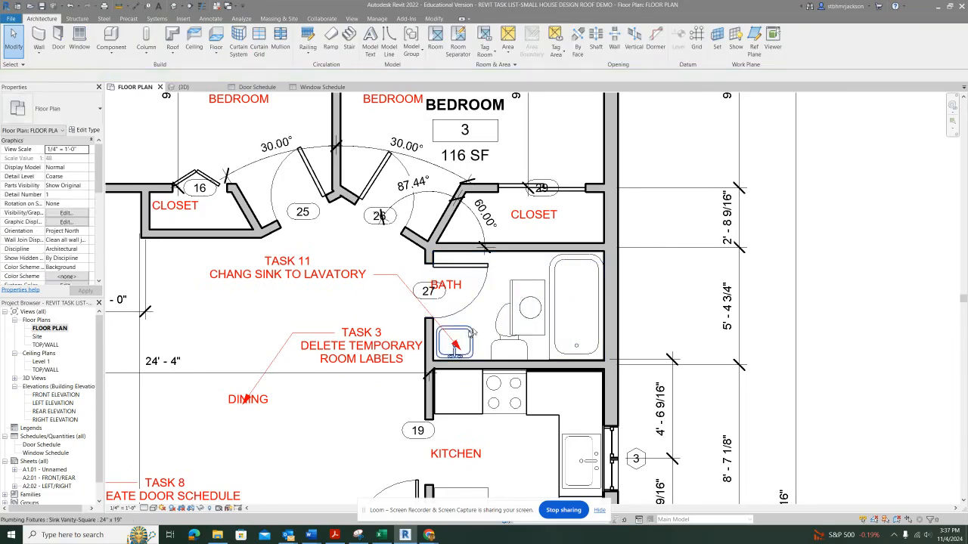
{"action": "left_click", "coordinate": [471, 329]}
{"action": "key", "text": "Delete"}
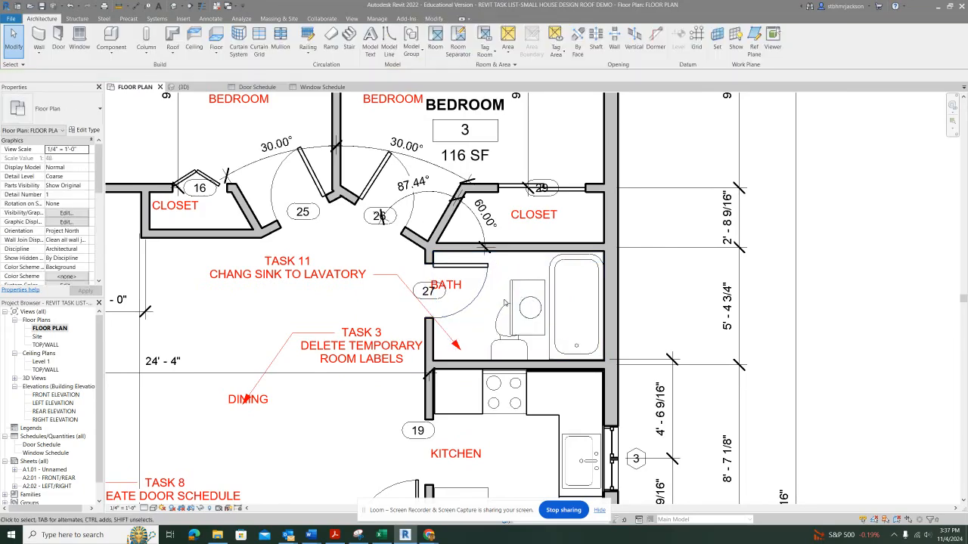
Step: Rotate the vanity 90 degrees counterclockwise so its back faces the kitchen wall
{"action": "left_click", "coordinate": [527, 303]}
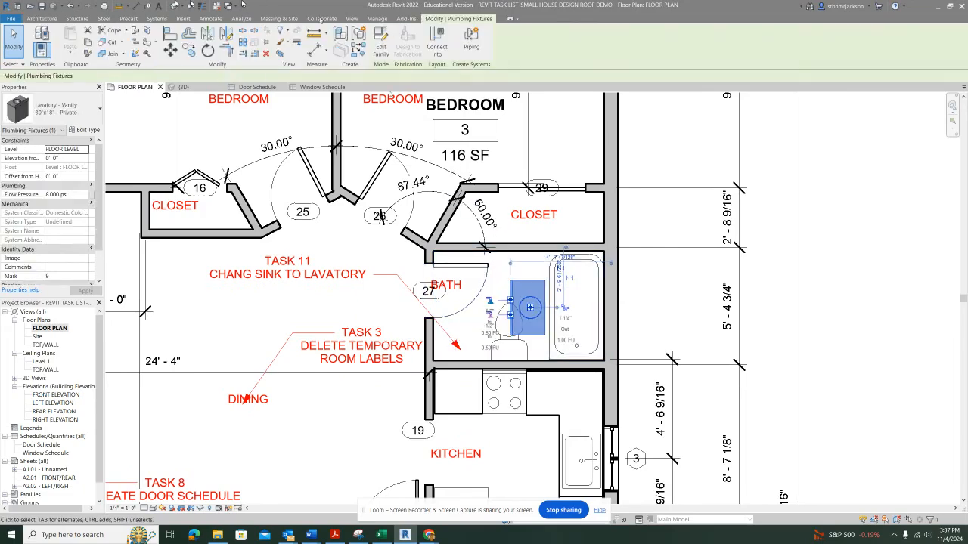
{"action": "left_click", "coordinate": [207, 53]}
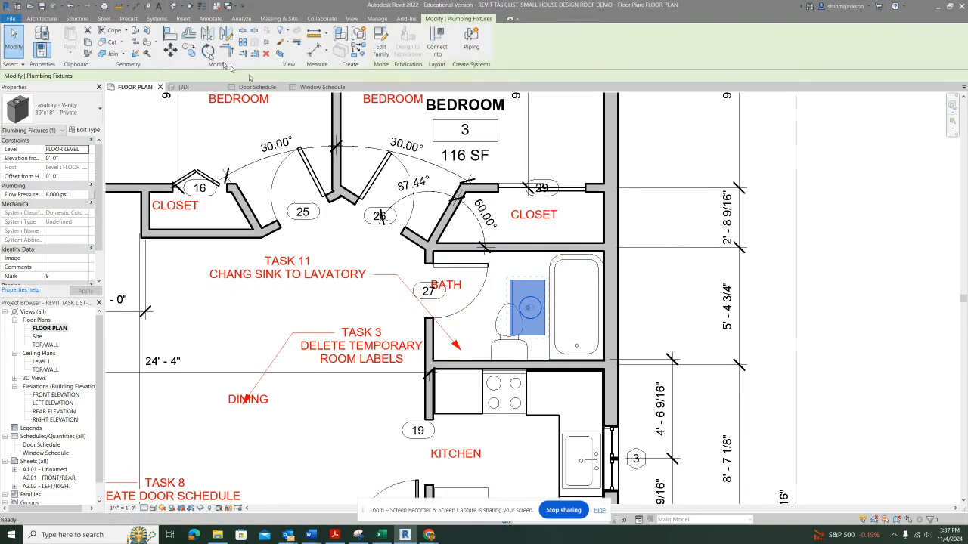
{"action": "left_click", "coordinate": [640, 308]}
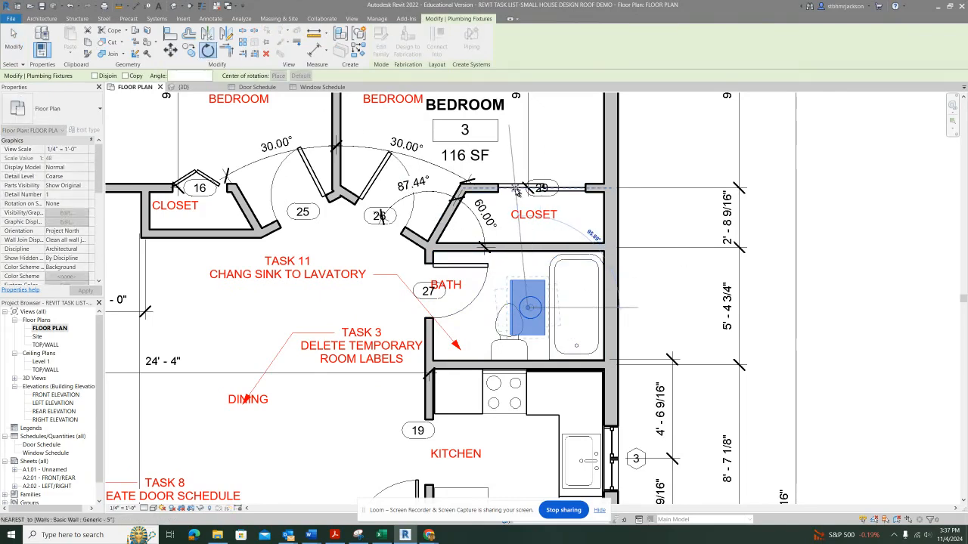
{"action": "left_click", "coordinate": [525, 140]}
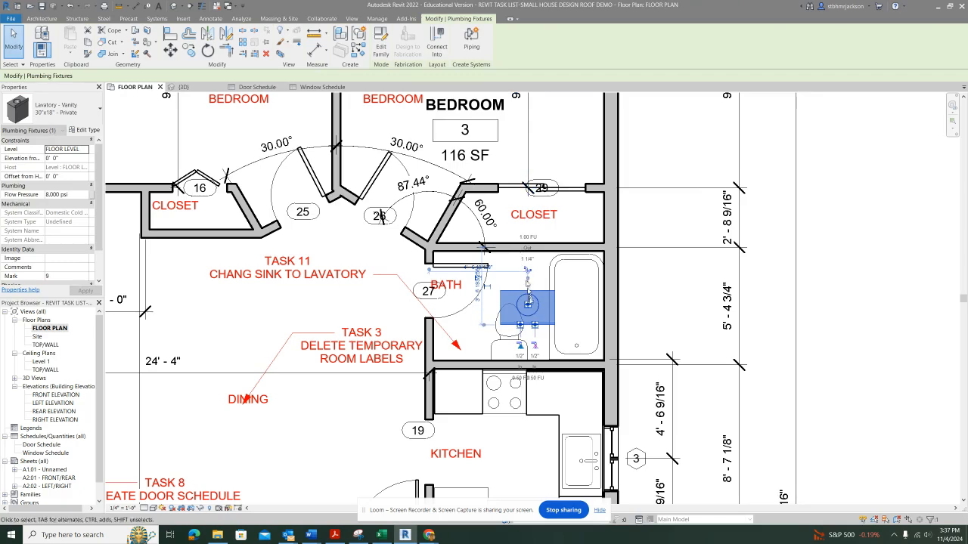
Step: Place the vanity against the kitchen wall in the corner beside the toilet, centered about 1'-6" from the door 27 wall
{"action": "scroll", "coordinate": [520, 346], "scroll_direction": "up", "scroll_amount": 2}
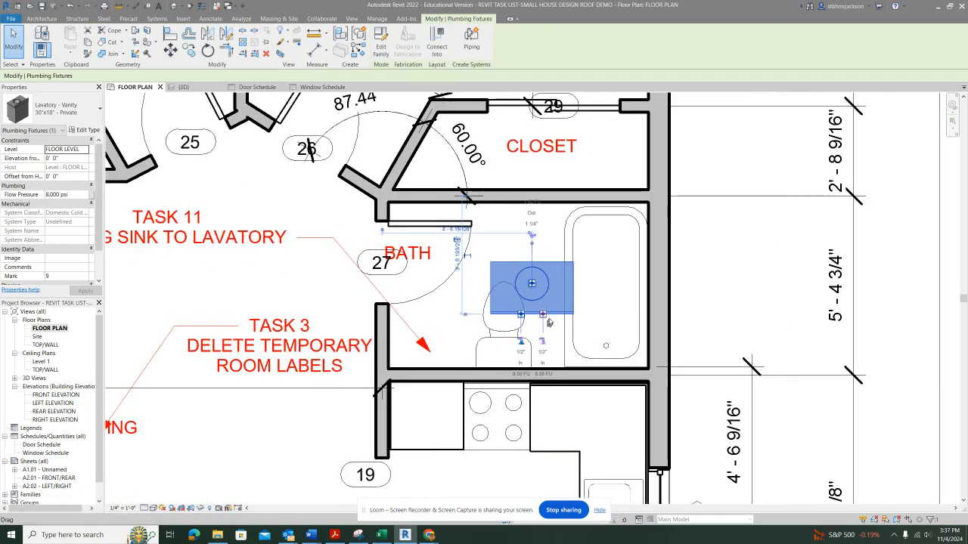
{"action": "left_click_drag", "start_coordinate": [532, 283], "coordinate": [451, 369]}
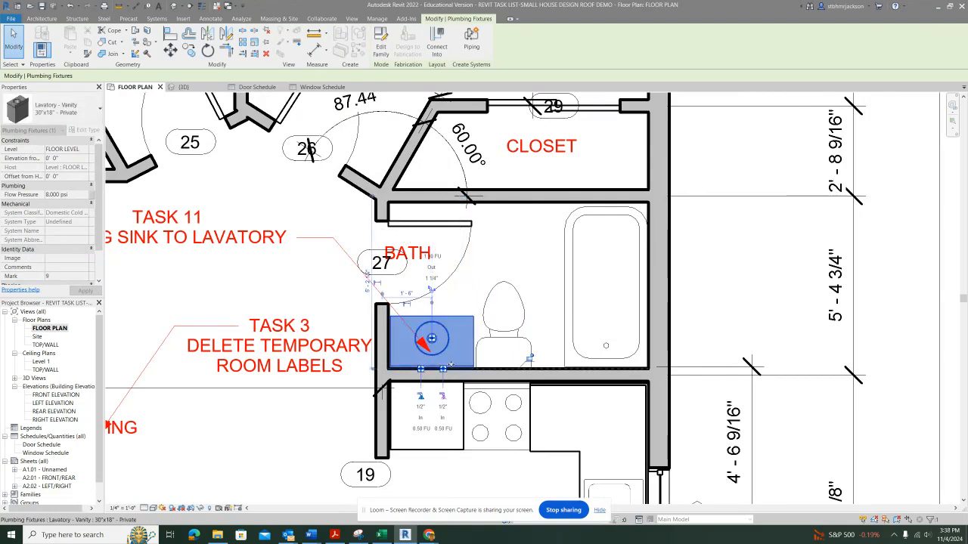
{"action": "left_click", "coordinate": [508, 342]}
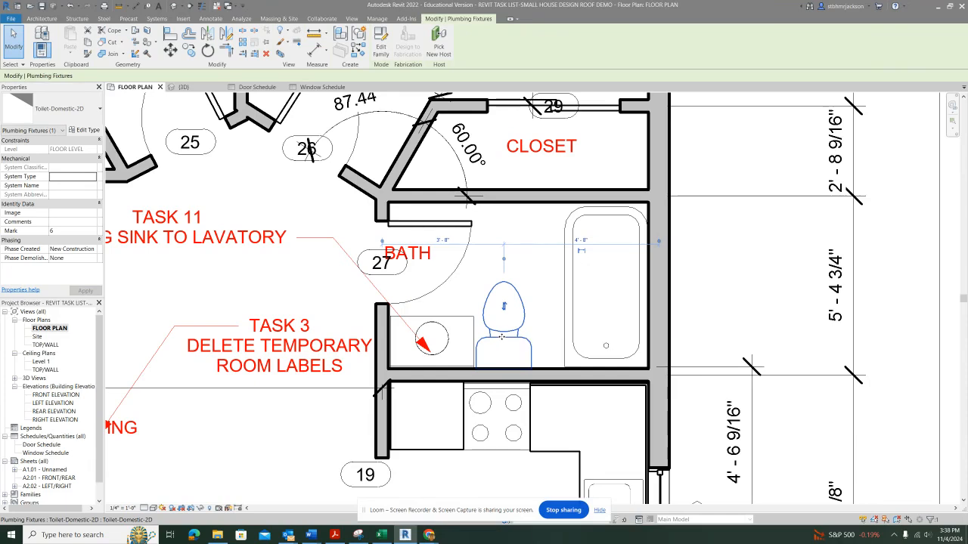
{"action": "key", "text": "Escape"}
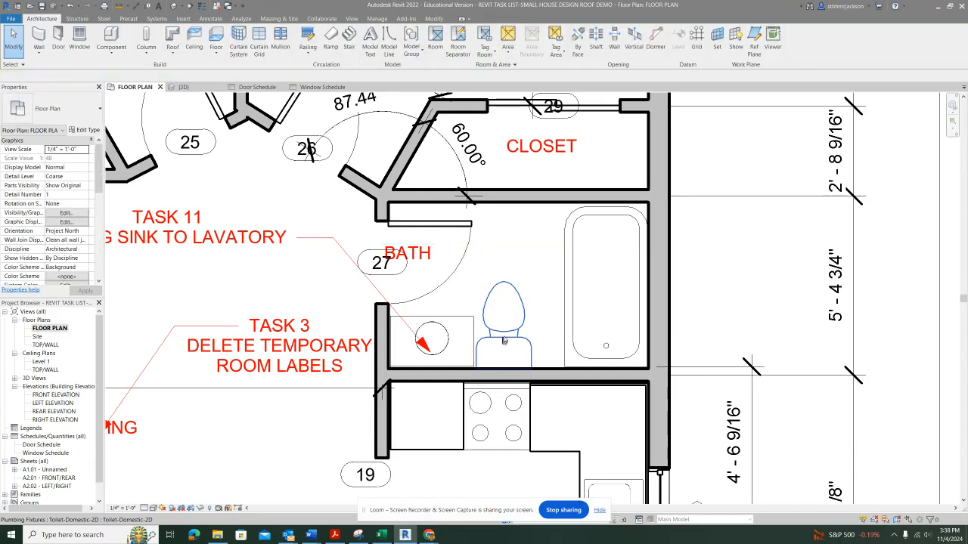
Step: Shift the toilet in the bath beside the kitchen away from the vanity, centered about 4'-1" from the door 27 wall
{"action": "left_click", "coordinate": [504, 336]}
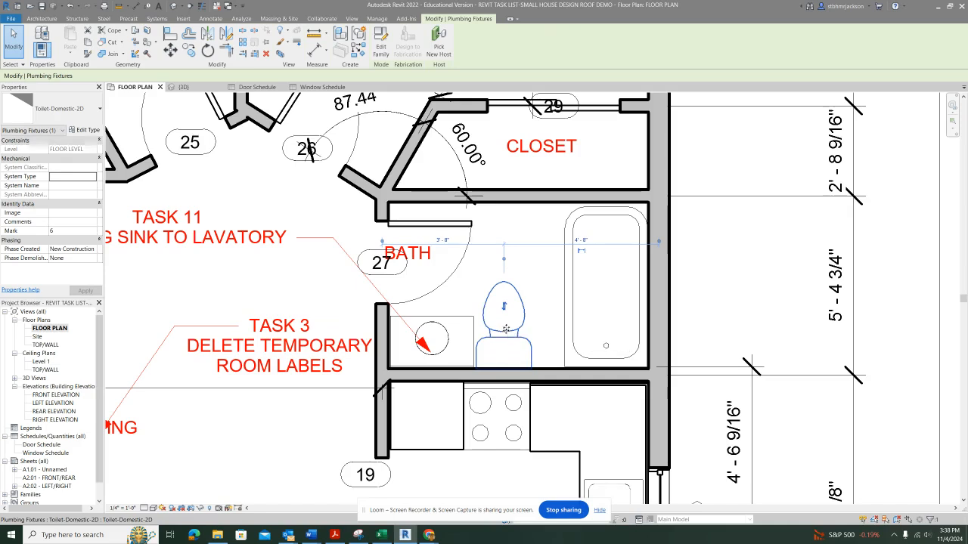
{"action": "left_click_drag", "start_coordinate": [506, 330], "coordinate": [525, 324]}
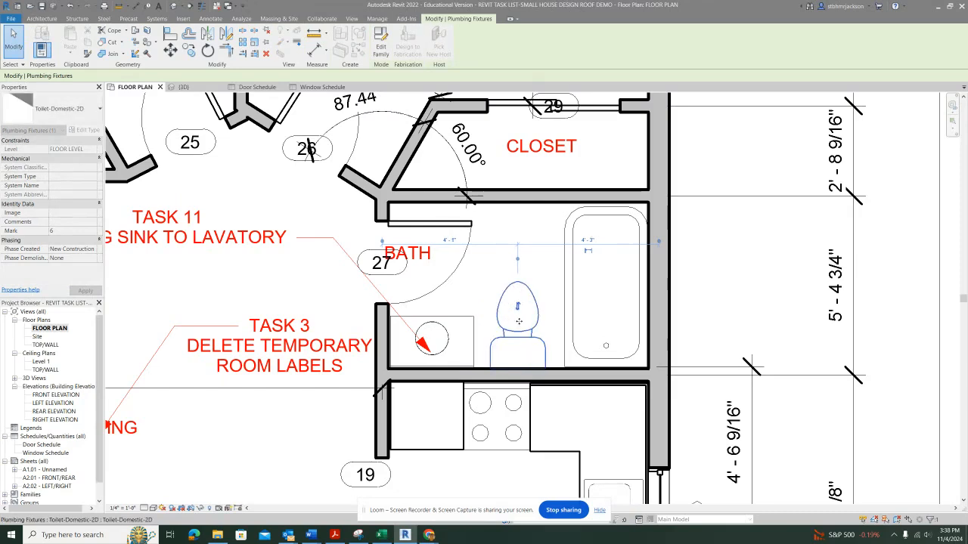
{"action": "left_click", "coordinate": [469, 289]}
{"action": "left_click", "coordinate": [508, 338]}
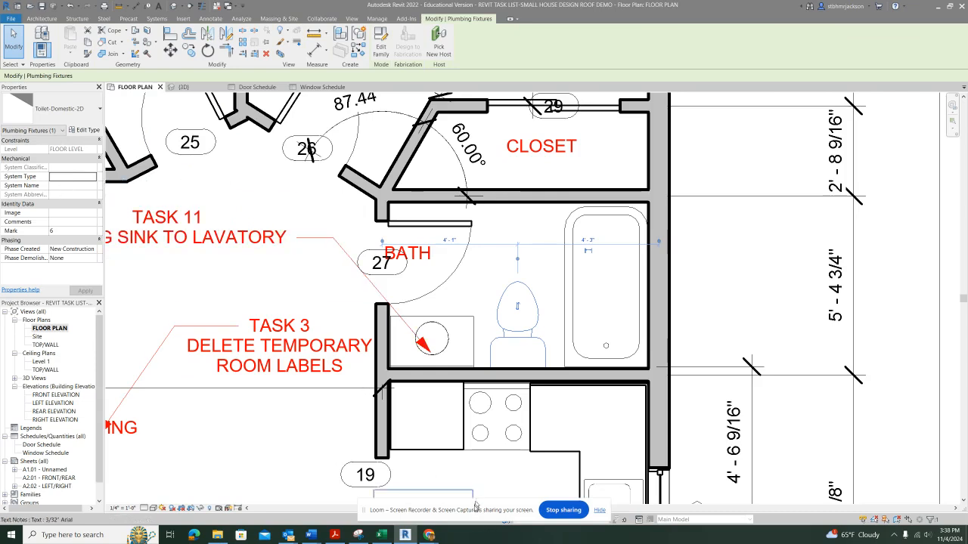
{"action": "key", "text": "Escape"}
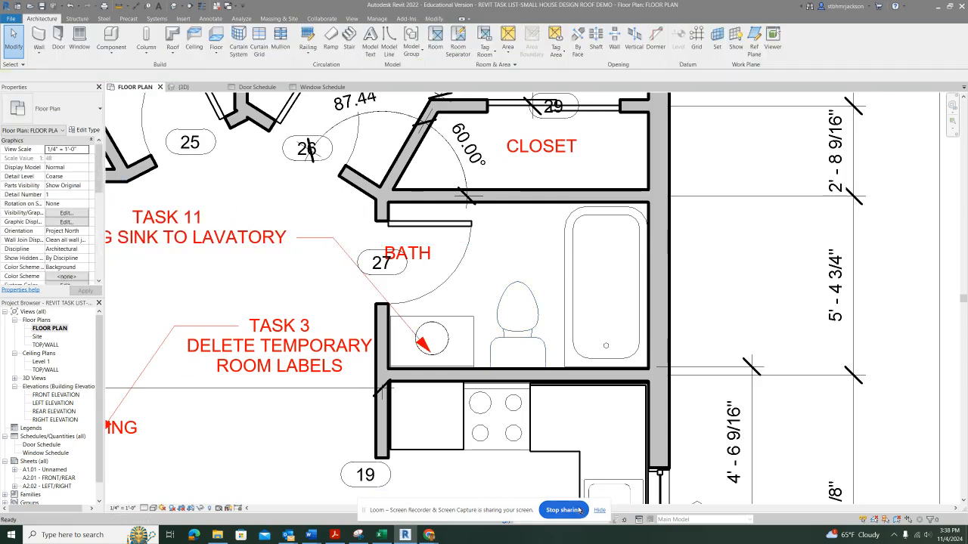
Step: Review the task notes around the floor plan and examine the kitchen and its Task 11 note
{"action": "scroll", "coordinate": [556, 408], "scroll_direction": "down", "scroll_amount": 4}
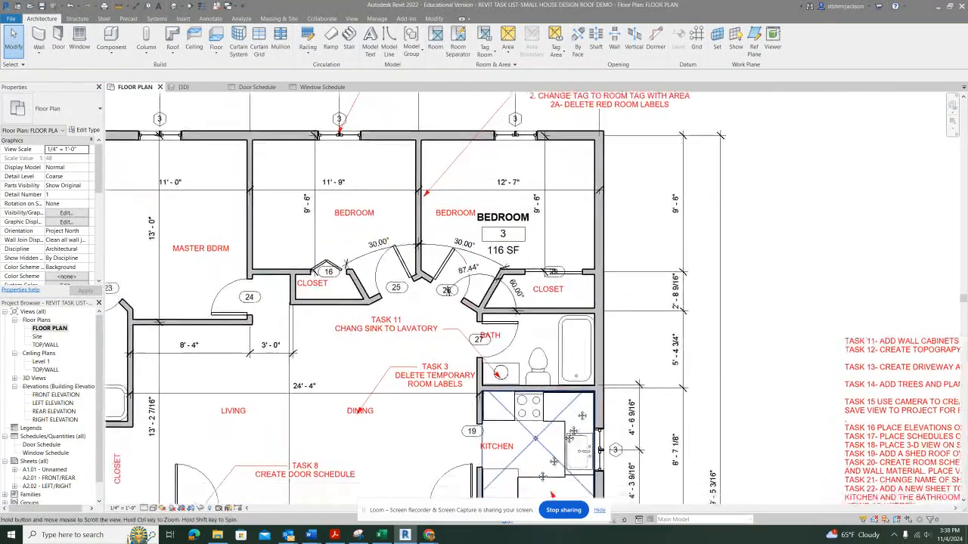
{"action": "middle_click_drag", "start_coordinate": [306, 498], "coordinate": [525, 293]}
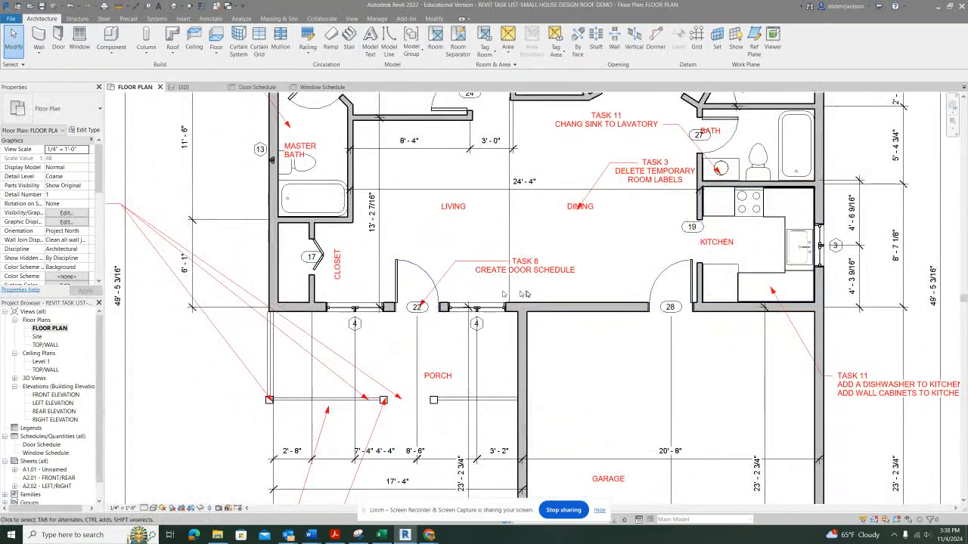
{"action": "middle_click_drag", "start_coordinate": [547, 138], "coordinate": [654, 334]}
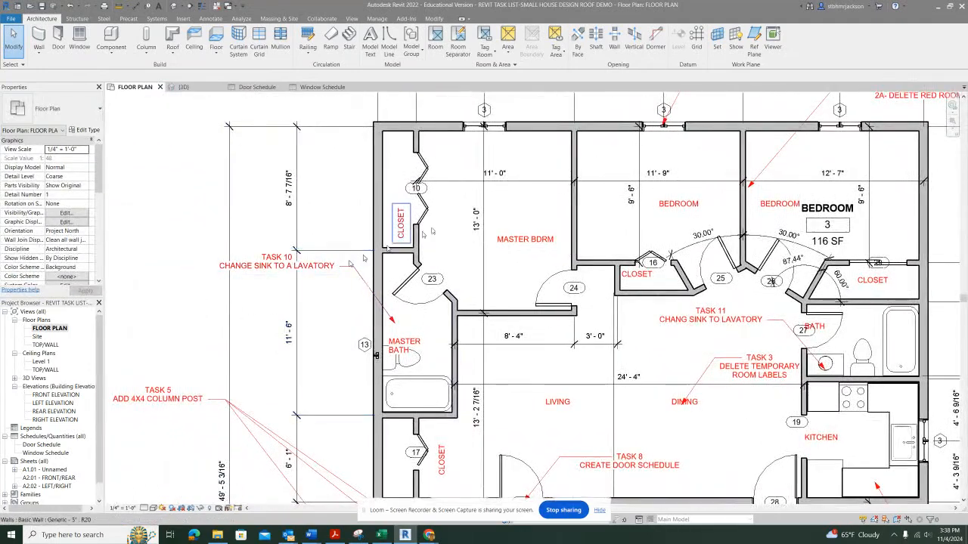
{"action": "middle_click_drag", "start_coordinate": [510, 169], "coordinate": [84, 300]}
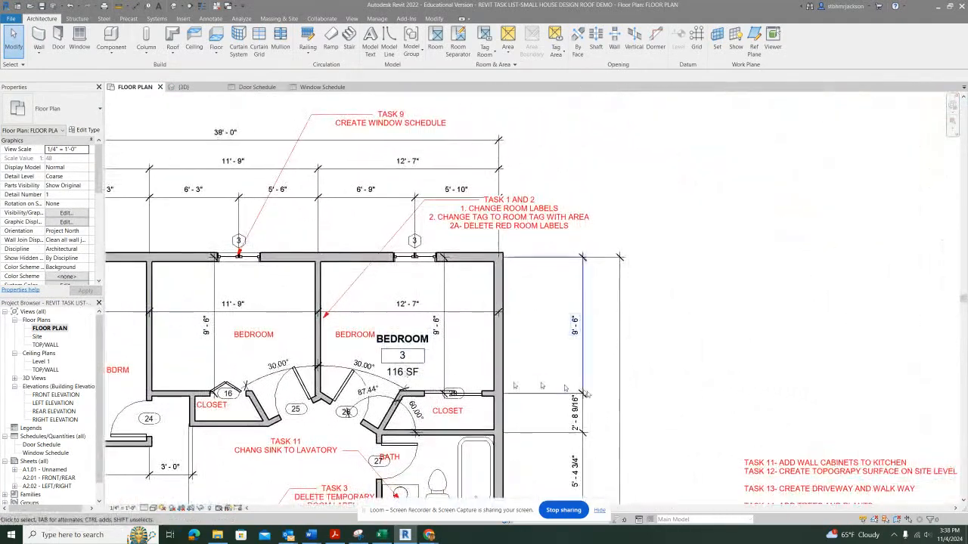
{"action": "middle_click_drag", "start_coordinate": [588, 395], "coordinate": [410, 228]}
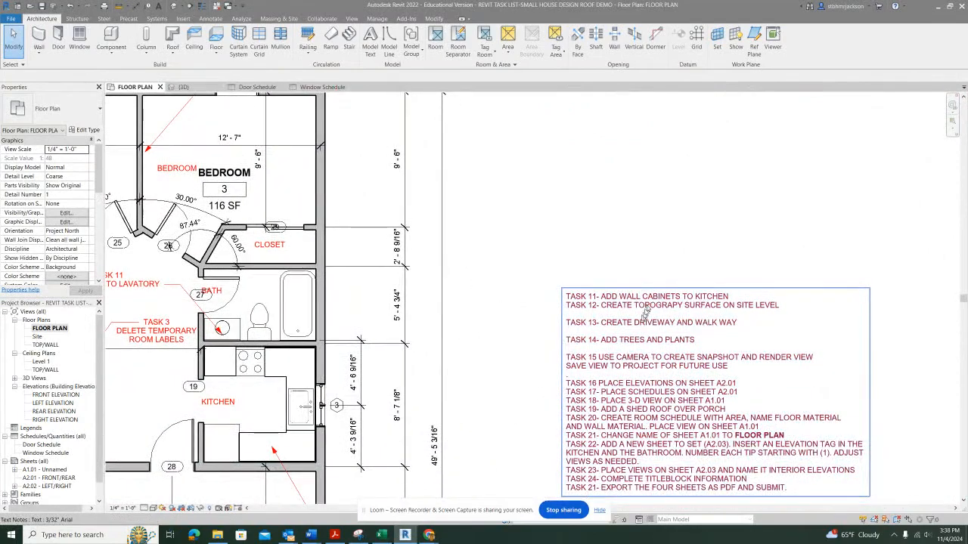
{"action": "middle_click_drag", "start_coordinate": [267, 304], "coordinate": [619, 128]}
{"action": "scroll", "coordinate": [623, 220], "scroll_direction": "up", "scroll_amount": 2}
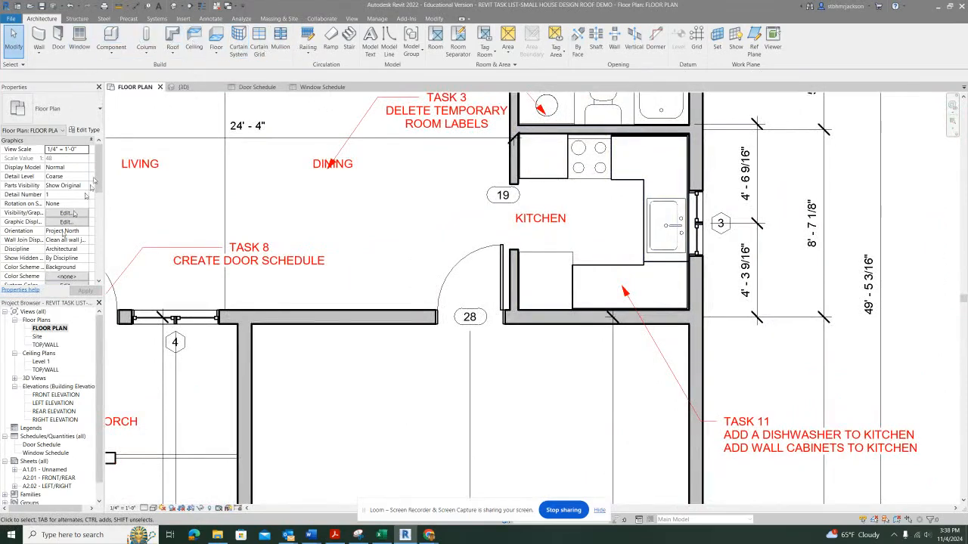
Step: Check the component types already loaded in the project for kitchen wall cabinets
{"action": "left_click", "coordinate": [111, 38]}
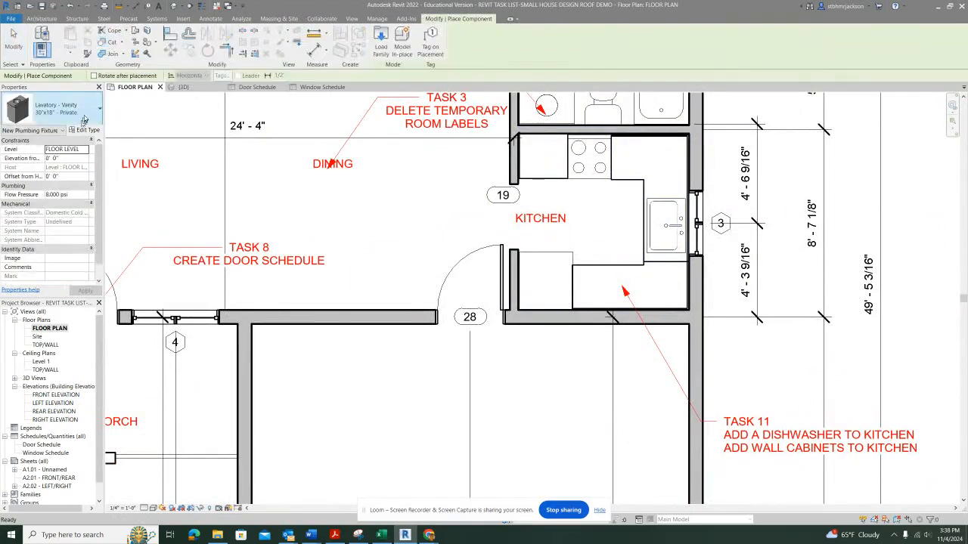
{"action": "left_click", "coordinate": [88, 113]}
{"action": "scroll", "coordinate": [43, 273], "scroll_direction": "down", "scroll_amount": 5}
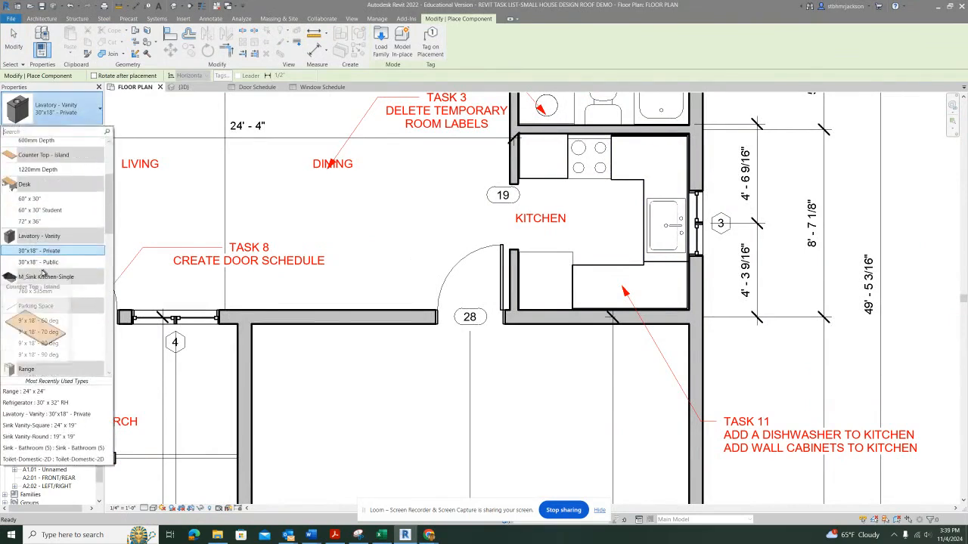
{"action": "scroll", "coordinate": [43, 272], "scroll_direction": "down", "scroll_amount": 8}
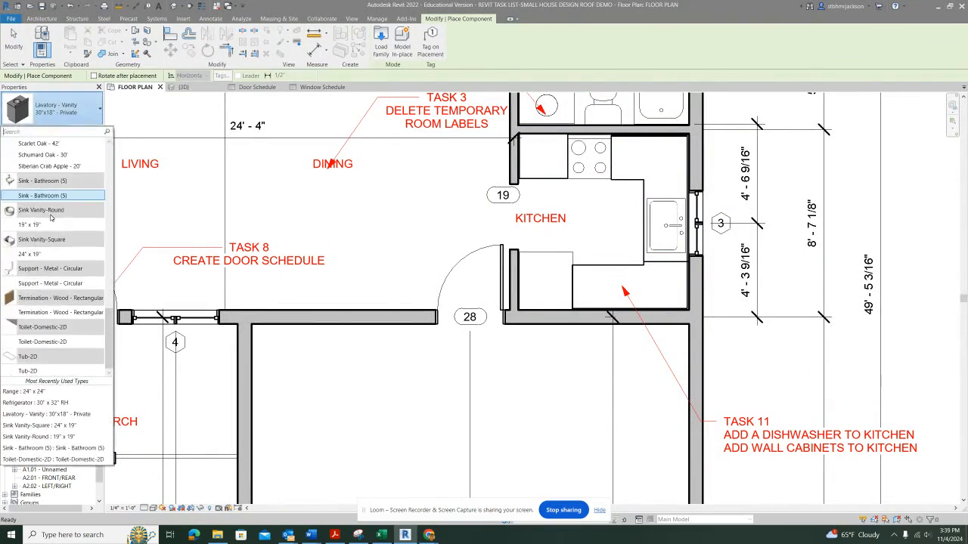
{"action": "scroll", "coordinate": [50, 220], "scroll_direction": "up", "scroll_amount": 10}
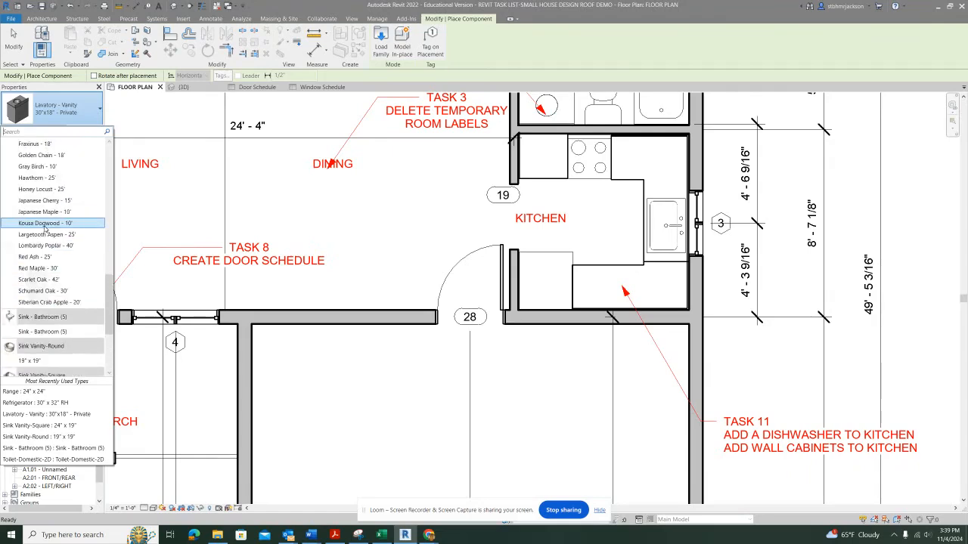
{"action": "scroll", "coordinate": [45, 227], "scroll_direction": "up", "scroll_amount": 4}
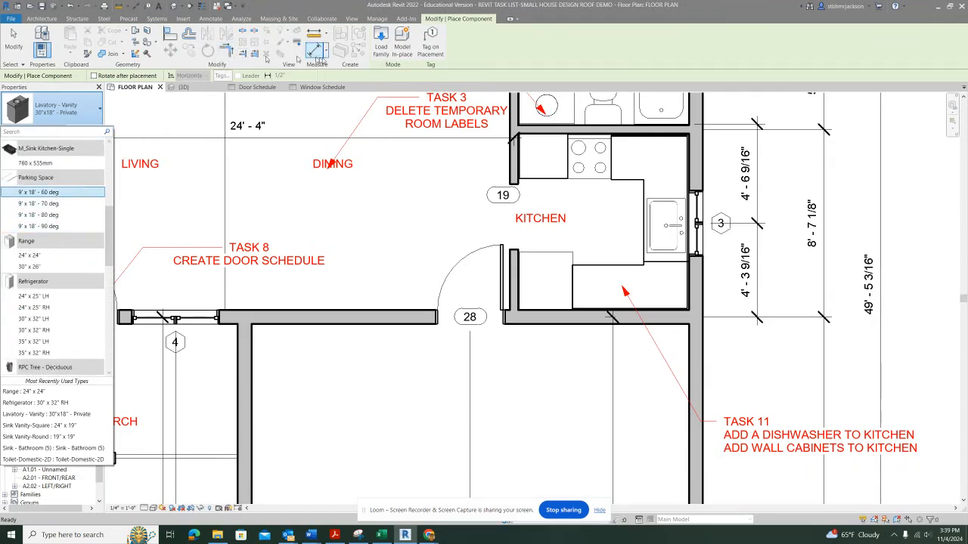
Step: Browse the family library to the Wall Cabinets folder under English-Imperial Casework for loading a family
{"action": "left_click", "coordinate": [378, 53]}
{"action": "left_click", "coordinate": [380, 48]}
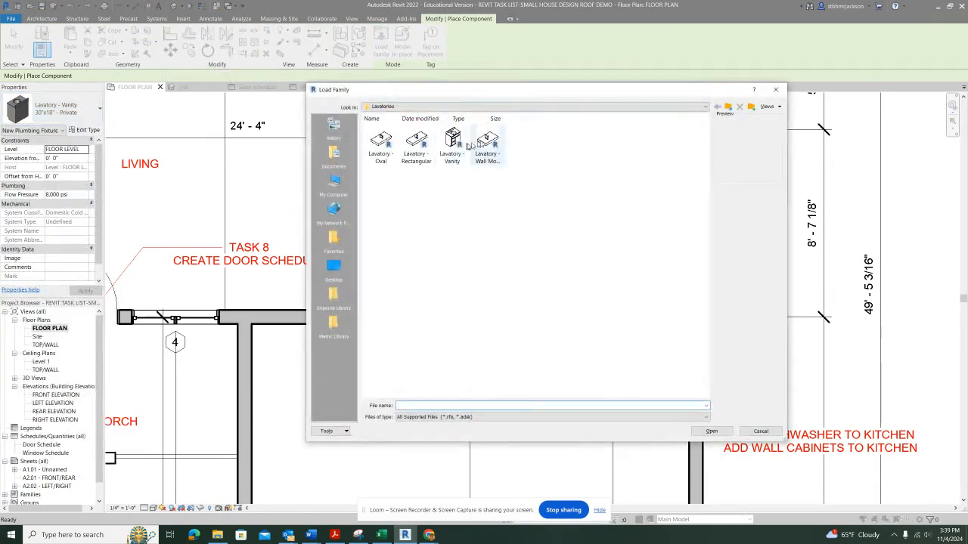
{"action": "left_click", "coordinate": [728, 107]}
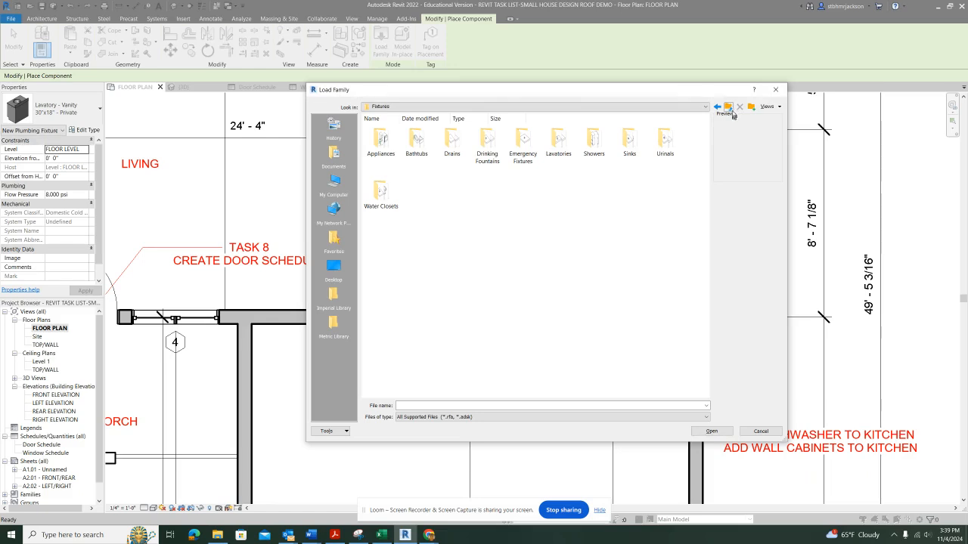
{"action": "left_click", "coordinate": [728, 108]}
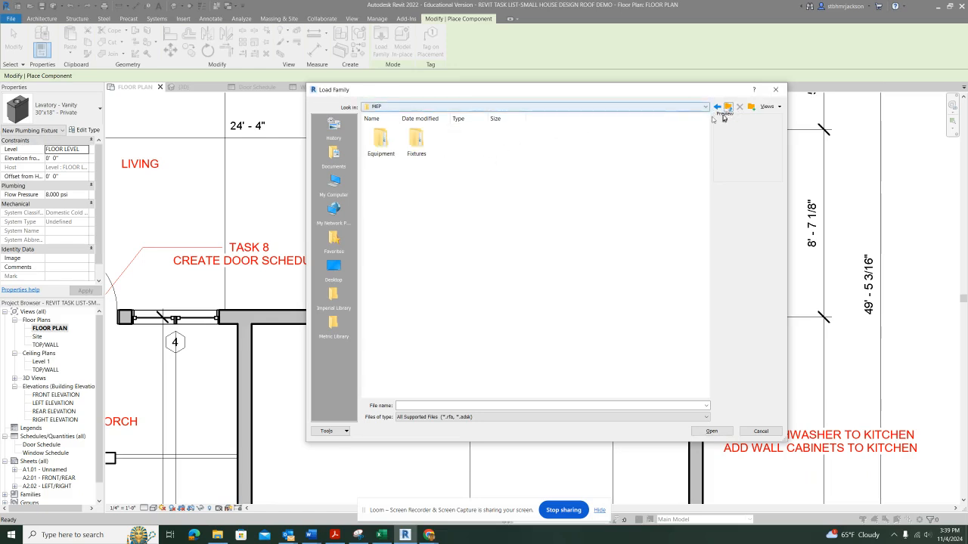
{"action": "left_click", "coordinate": [727, 108]}
{"action": "left_click", "coordinate": [727, 108]}
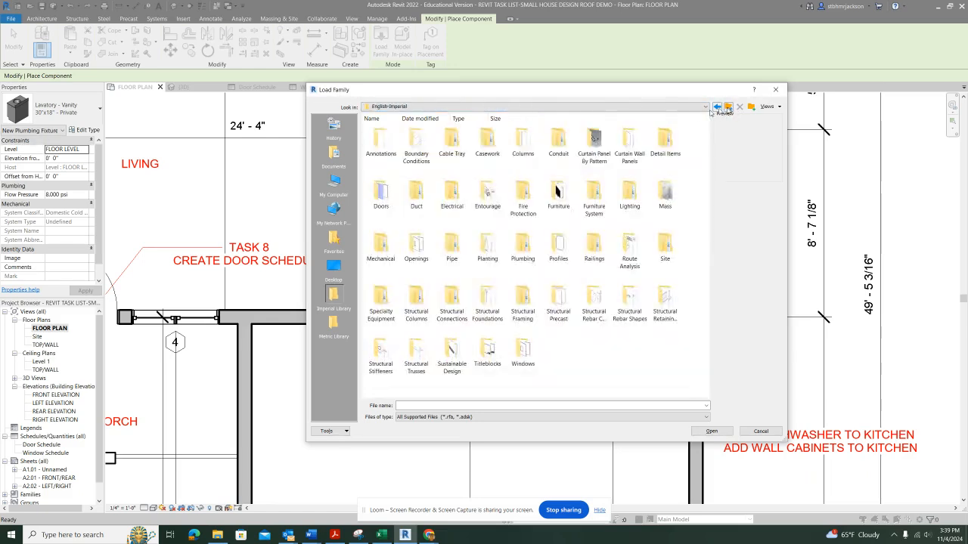
{"action": "double_click", "coordinate": [483, 142]}
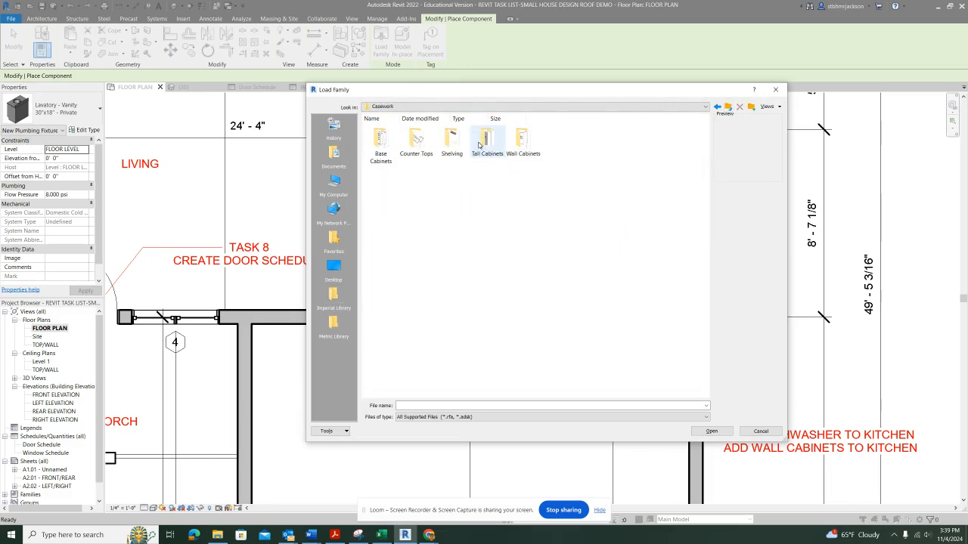
{"action": "double_click", "coordinate": [523, 142]}
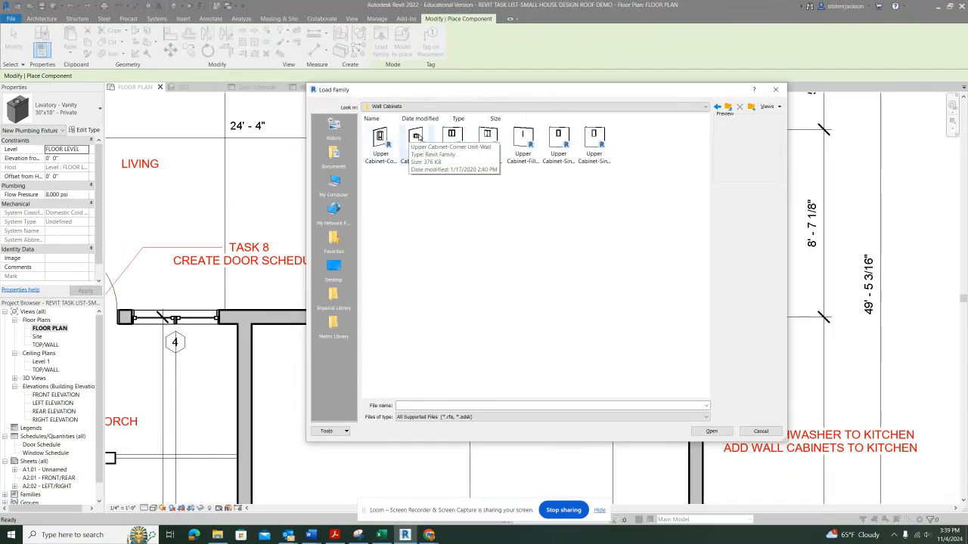
Step: Load the Upper Cabinet Corner Unit-Wall, Double Door-Wall, Filler-Wall and Single Door-Wall families together
{"action": "left_click", "coordinate": [416, 137]}
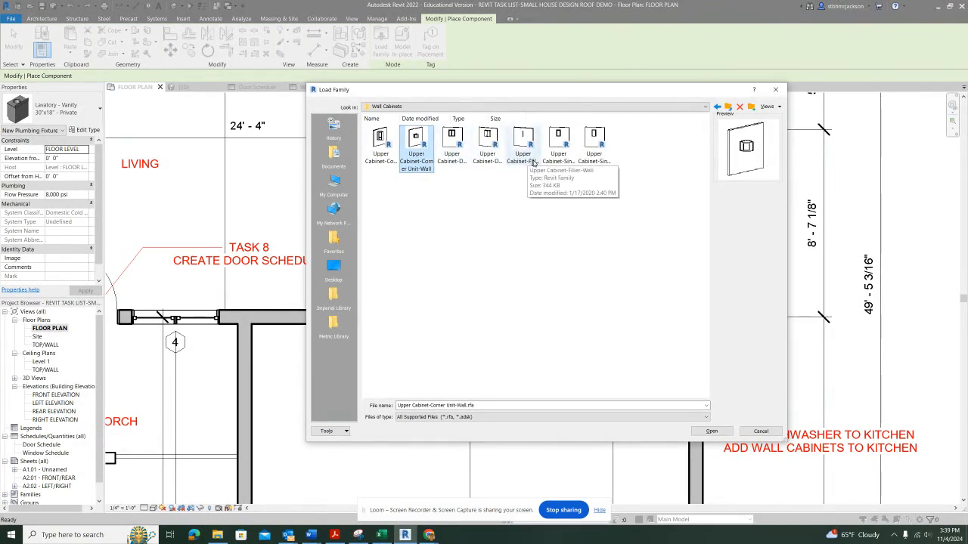
{"action": "left_click", "coordinate": [488, 163]}
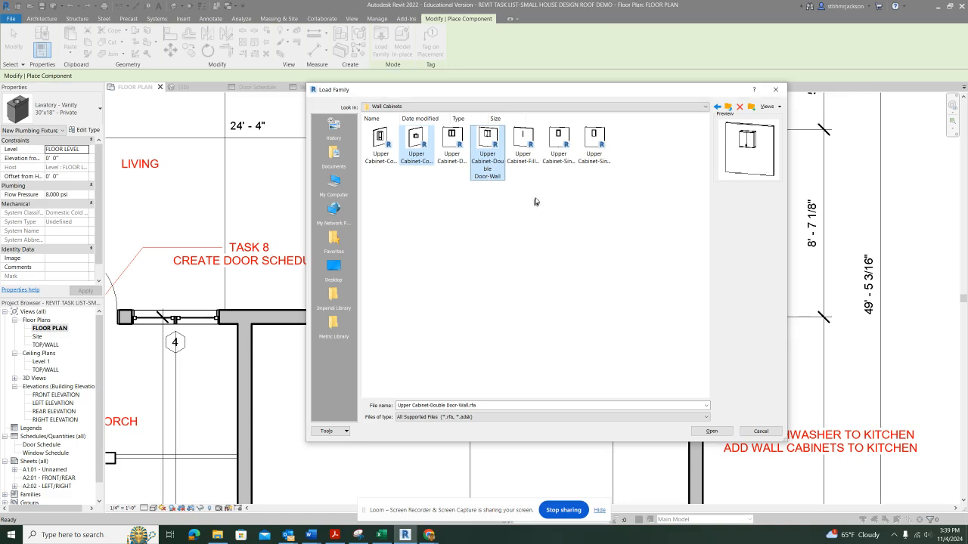
{"action": "left_click", "coordinate": [525, 154]}
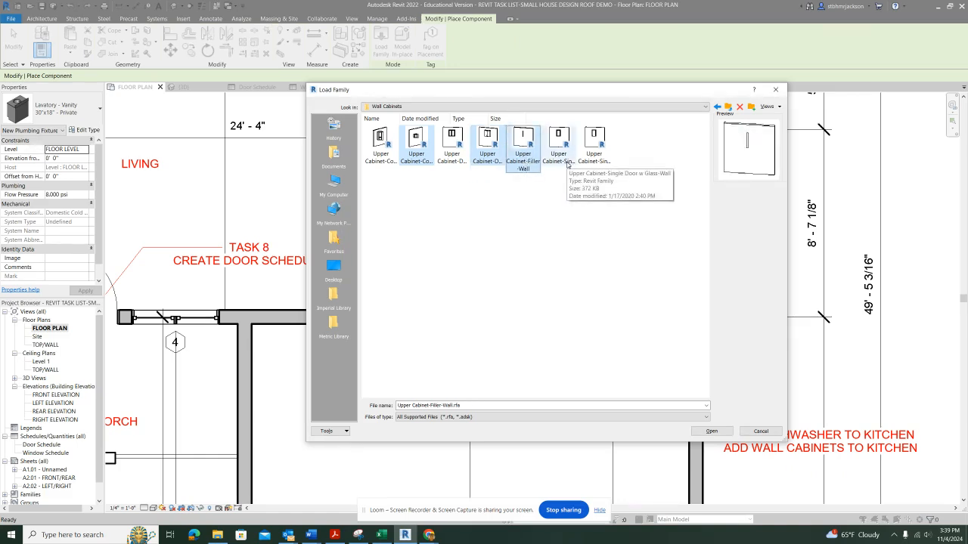
{"action": "left_click", "coordinate": [598, 152]}
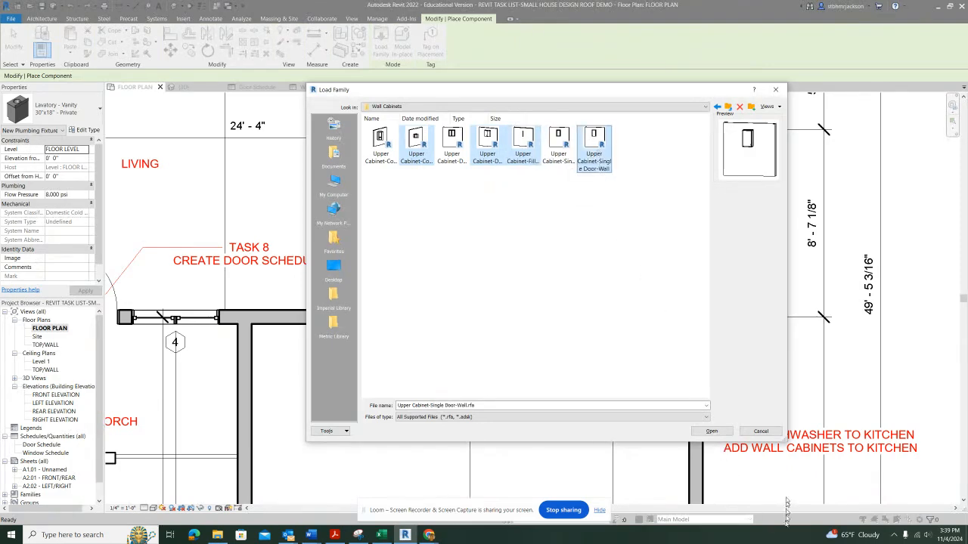
{"action": "left_click", "coordinate": [711, 431]}
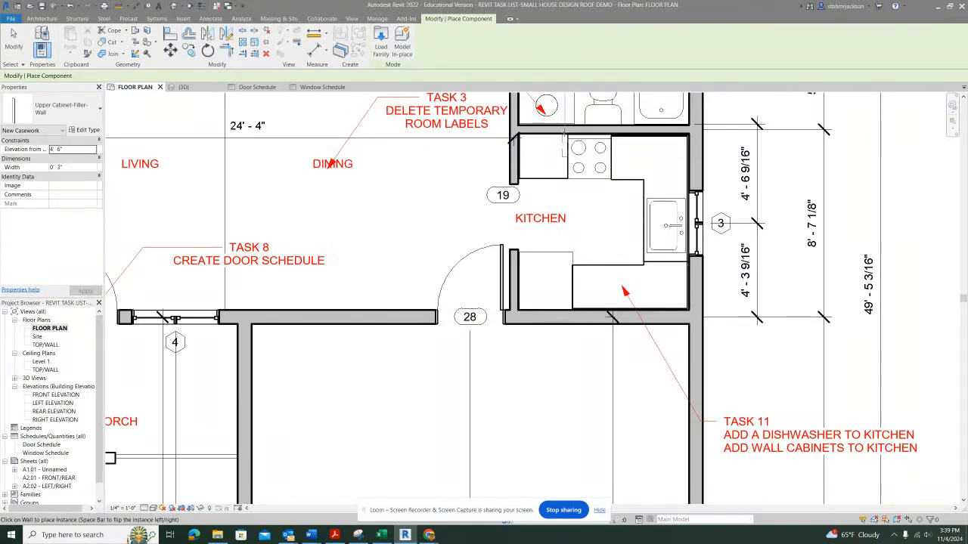
Step: Place an Upper Cabinet-Filler-Wall on each side of the range along the kitchen's bath wall
{"action": "left_click", "coordinate": [563, 138]}
{"action": "left_click", "coordinate": [614, 142]}
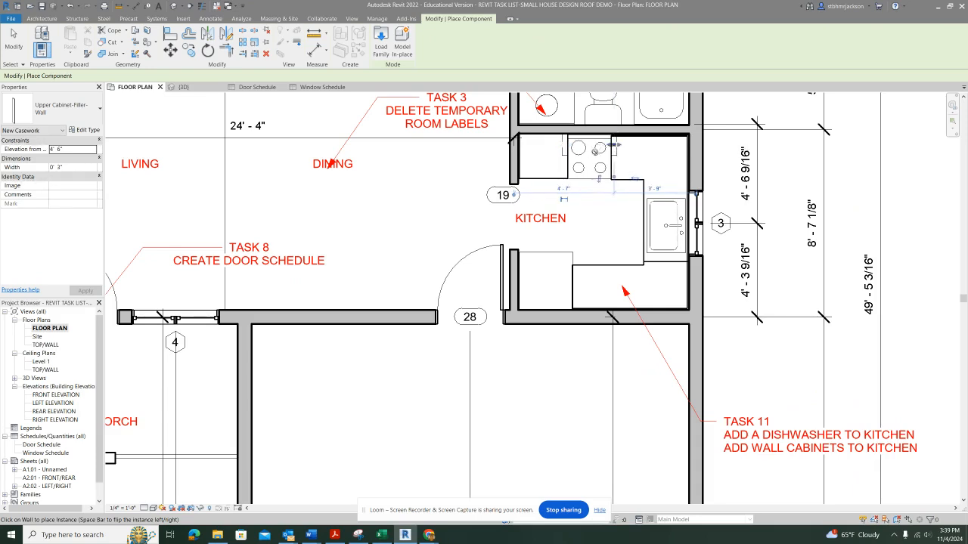
{"action": "key", "text": "Escape"}
{"action": "key", "text": "Escape"}
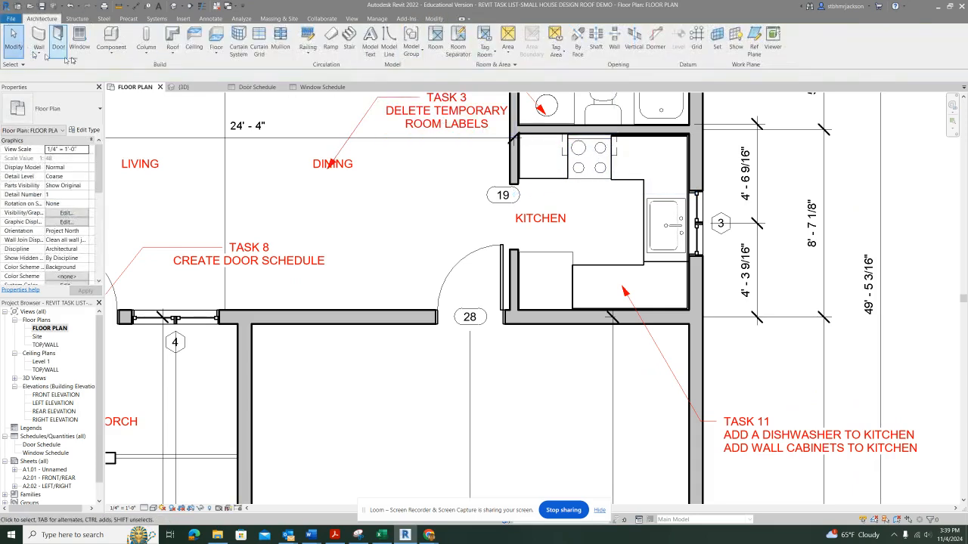
Step: Place a 24" Upper Cabinet-Double Door-Wall on the bath wall, between the door 19 wall and the range filler
{"action": "left_click", "coordinate": [111, 37]}
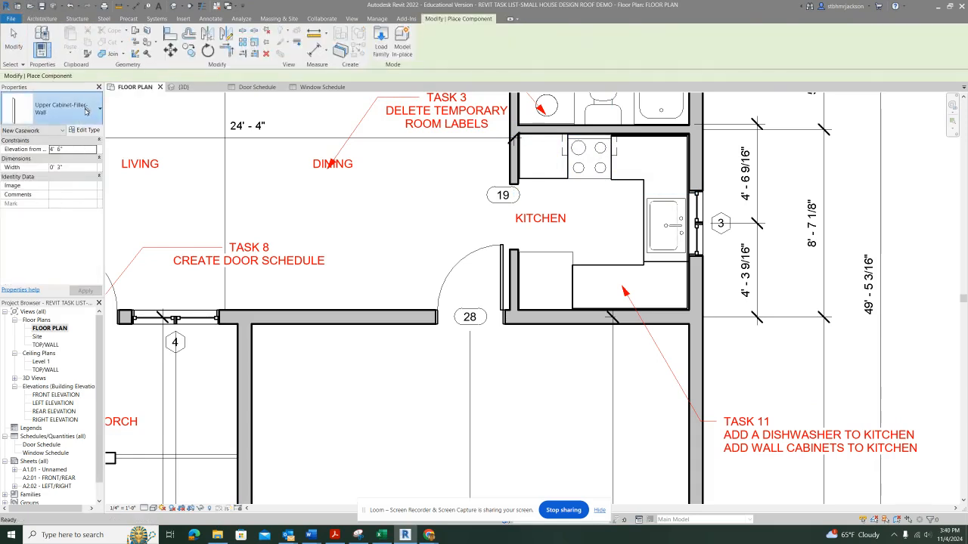
{"action": "left_click", "coordinate": [86, 111]}
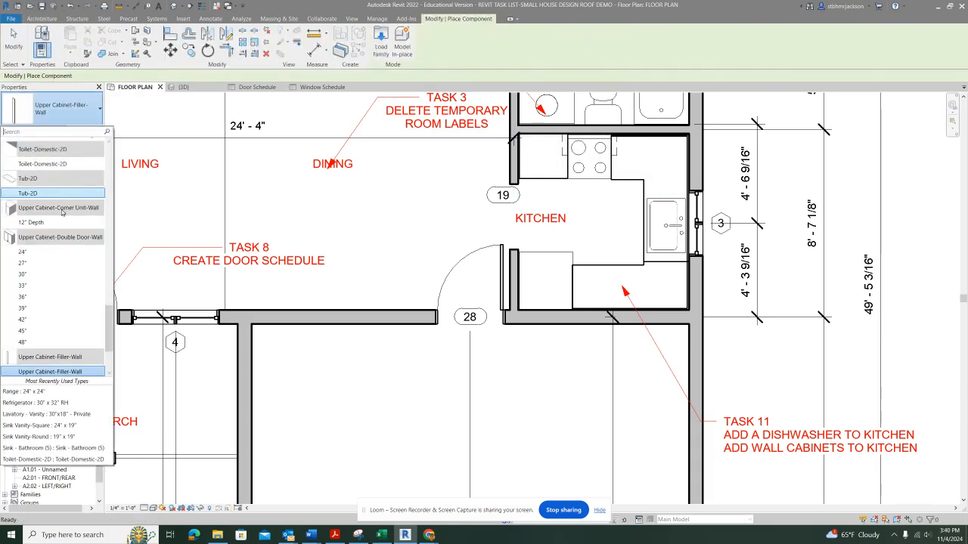
{"action": "left_click", "coordinate": [25, 251]}
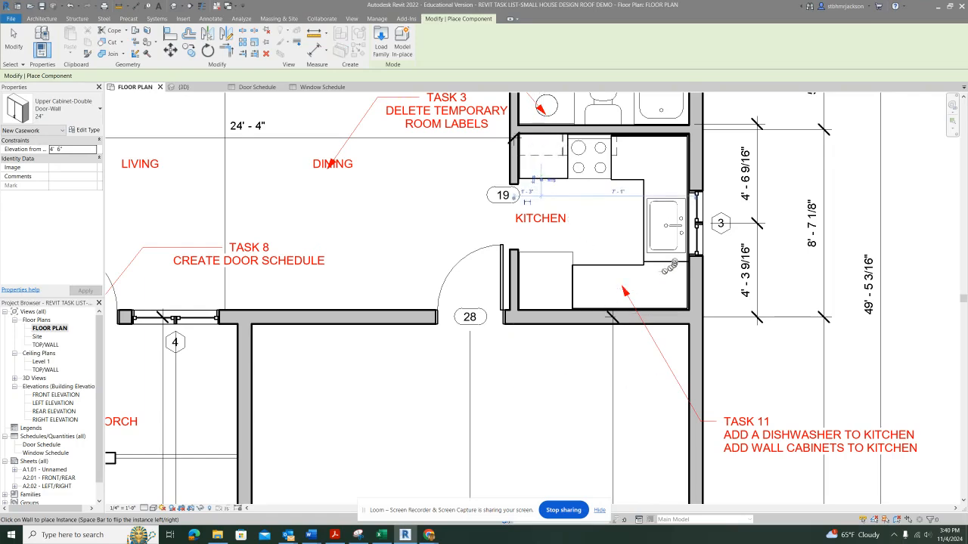
{"action": "key", "text": "Escape"}
{"action": "key", "text": "Escape"}
Step: Nudge the 24" double-door upper cabinet clear of the filler overlap, centered about 1'-2 1/2" from the door 19 wall
{"action": "scroll", "coordinate": [567, 140], "scroll_direction": "up", "scroll_amount": 2}
{"action": "scroll", "coordinate": [565, 142], "scroll_direction": "up", "scroll_amount": 4}
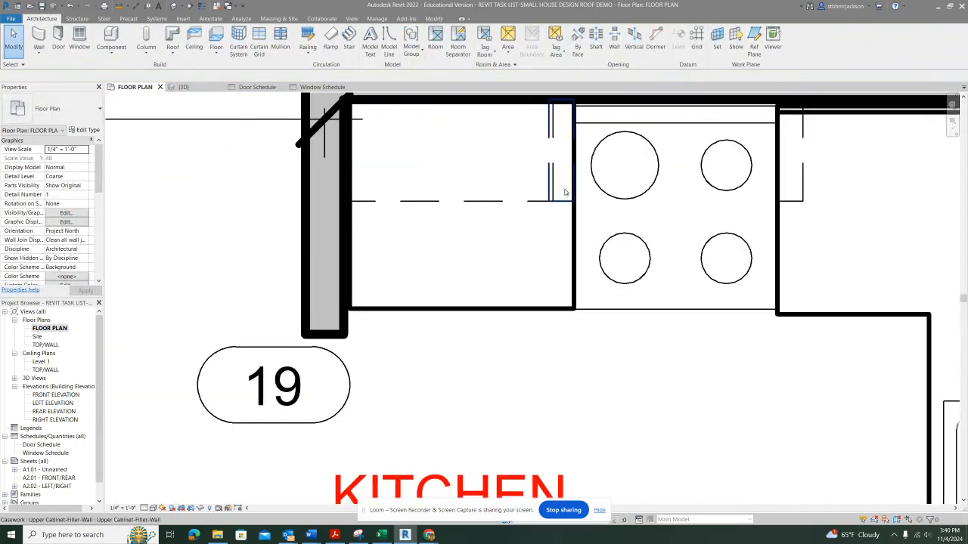
{"action": "left_click", "coordinate": [563, 157]}
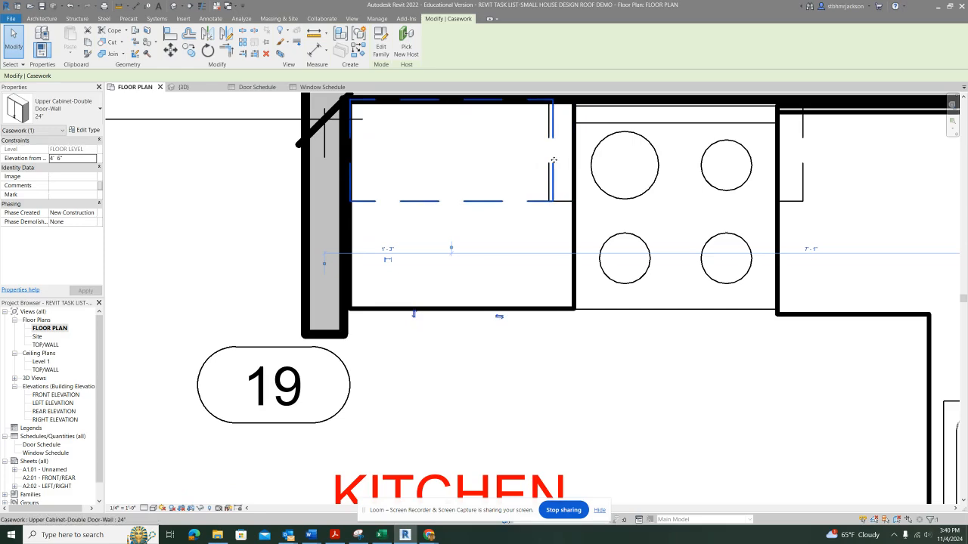
{"action": "key", "text": "Left"}
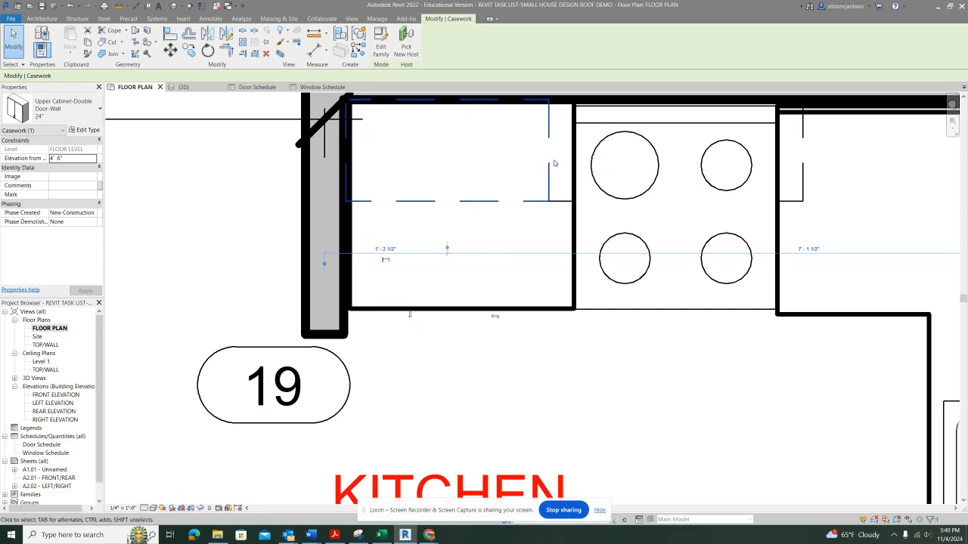
{"action": "scroll", "coordinate": [529, 335], "scroll_direction": "down", "scroll_amount": 4}
{"action": "middle_click_drag", "start_coordinate": [577, 380], "coordinate": [571, 233]}
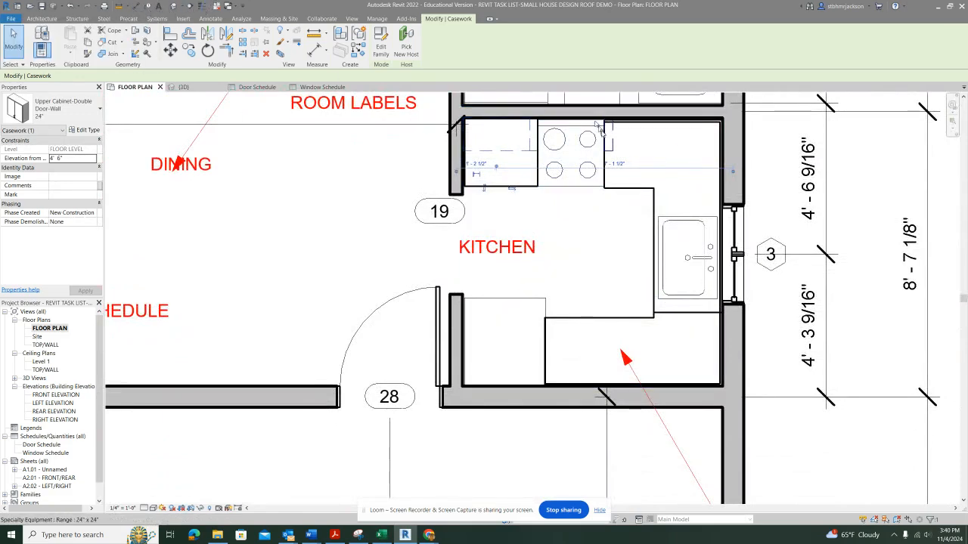
Step: Shorten the corner countertop beside the refrigerator to a 5'-2" leg, leaving a small gap at the refrigerator
{"action": "left_click", "coordinate": [633, 144]}
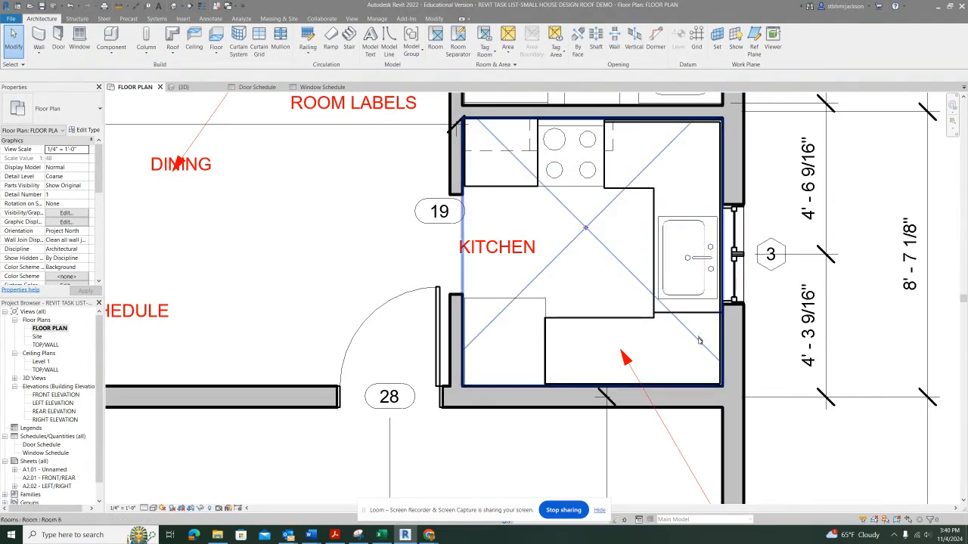
{"action": "left_click", "coordinate": [555, 344]}
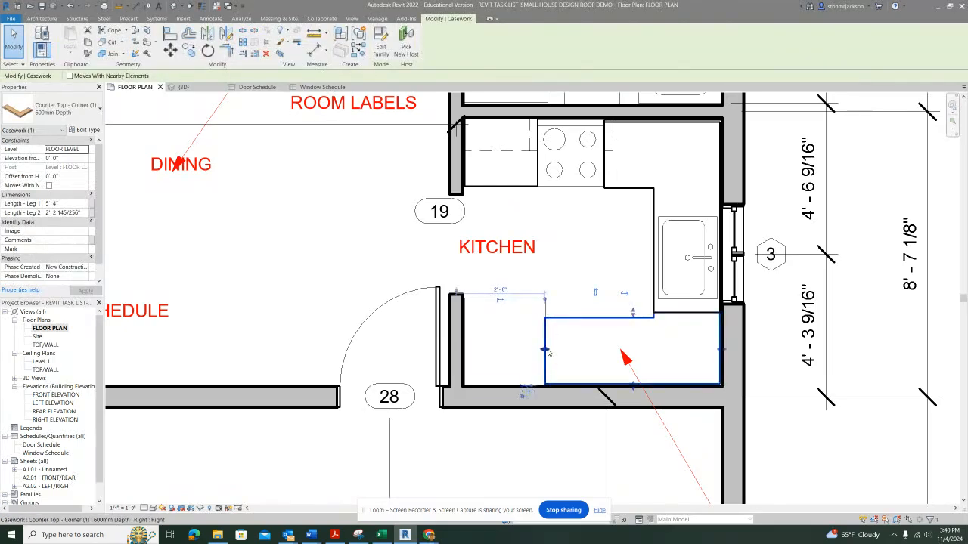
{"action": "left_click_drag", "start_coordinate": [547, 350], "coordinate": [552, 350]}
{"action": "left_click", "coordinate": [570, 296]}
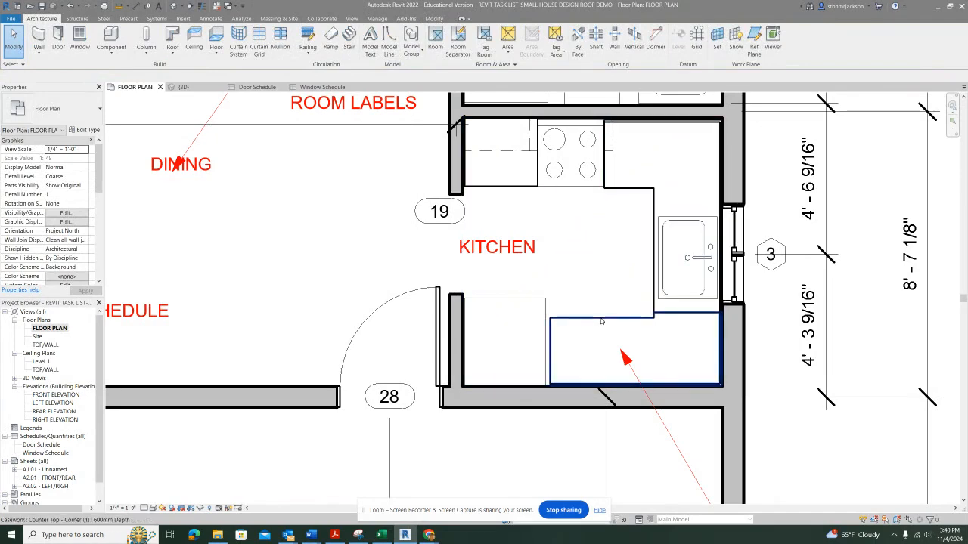
Step: Move the corner countertop outside the exterior wall and back into the kitchen corner beside the refrigerator
{"action": "left_click", "coordinate": [602, 321]}
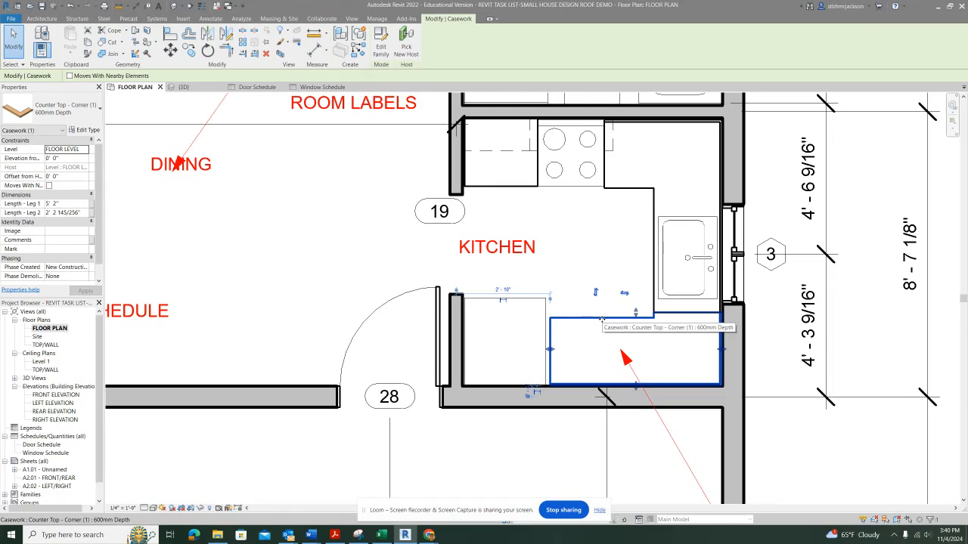
{"action": "left_click_drag", "start_coordinate": [603, 318], "coordinate": [833, 307]}
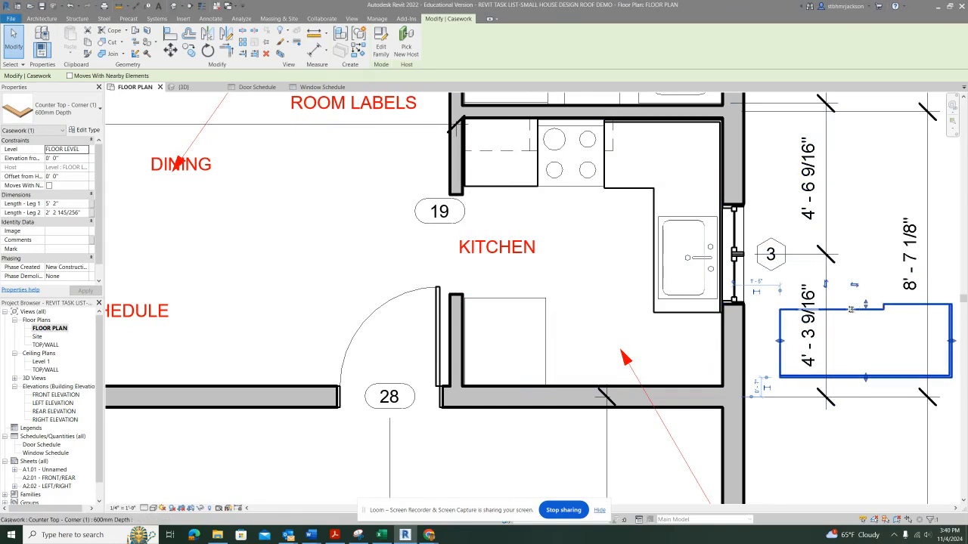
{"action": "left_click_drag", "start_coordinate": [849, 310], "coordinate": [620, 323], "text": "ctrl"}
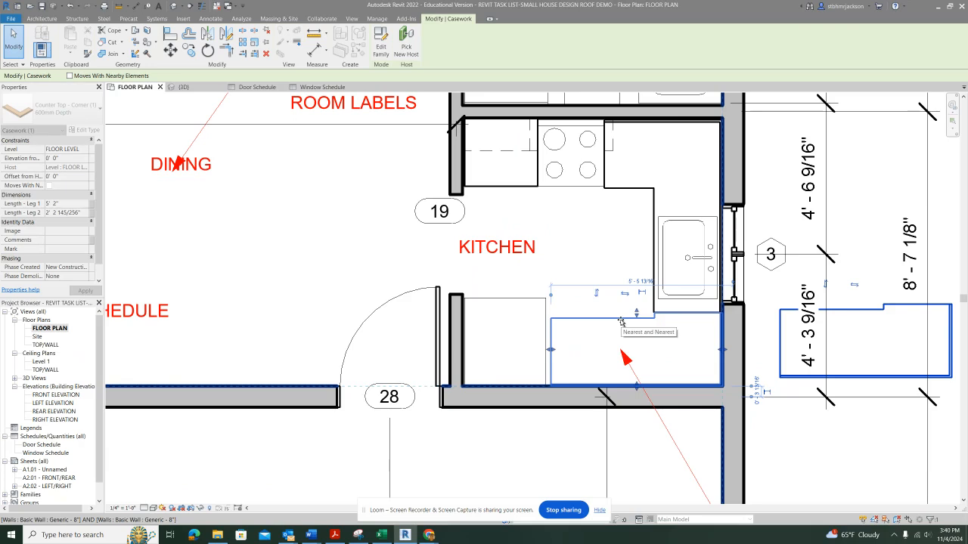
{"action": "left_click_drag", "start_coordinate": [621, 322], "coordinate": [620, 322]}
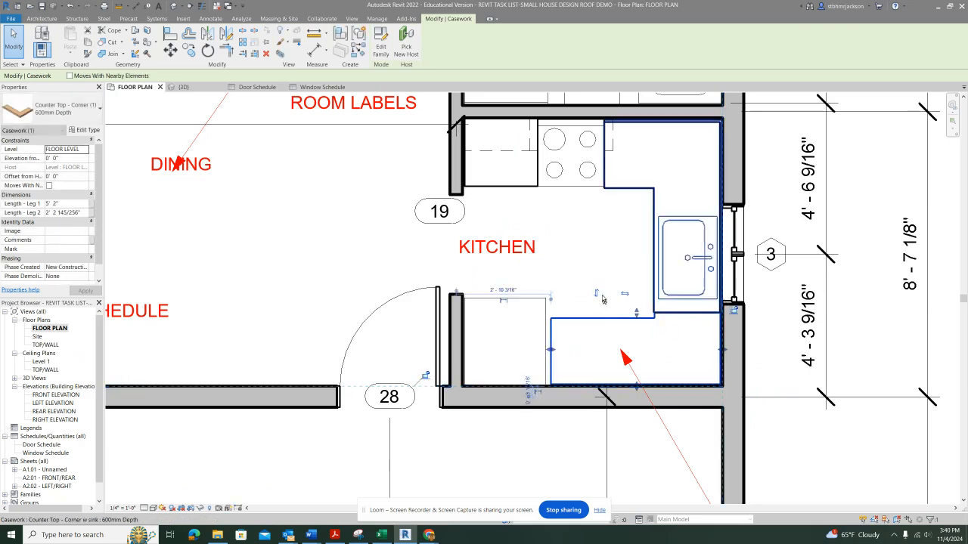
{"action": "left_click", "coordinate": [579, 277]}
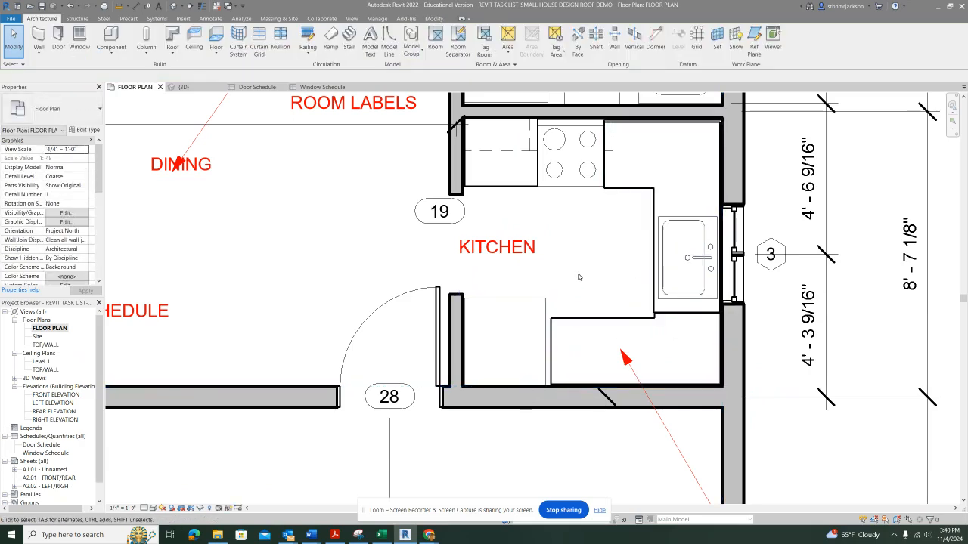
Step: Move the corner sink countertop toward the bath wall so its front edge lines up with the range front
{"action": "left_click", "coordinate": [512, 189]}
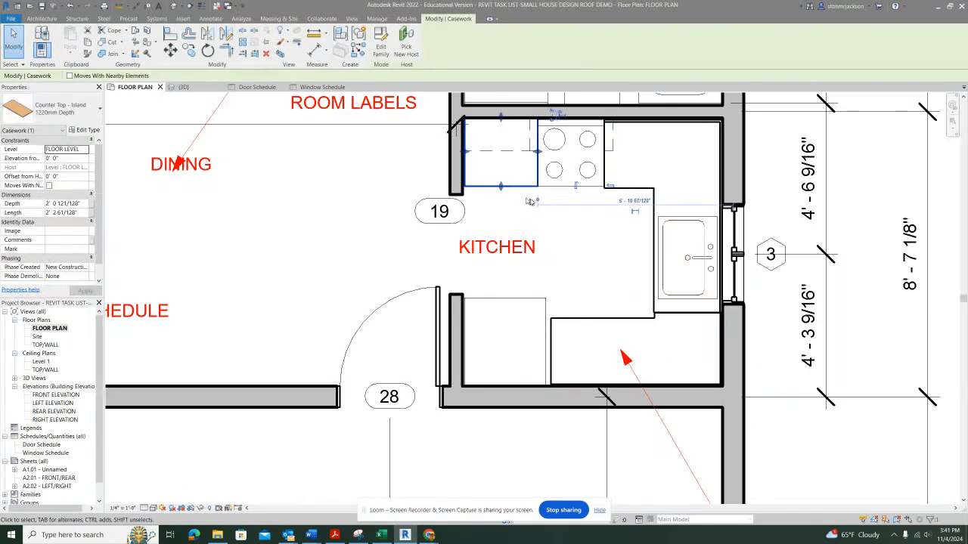
{"action": "left_click", "coordinate": [632, 190]}
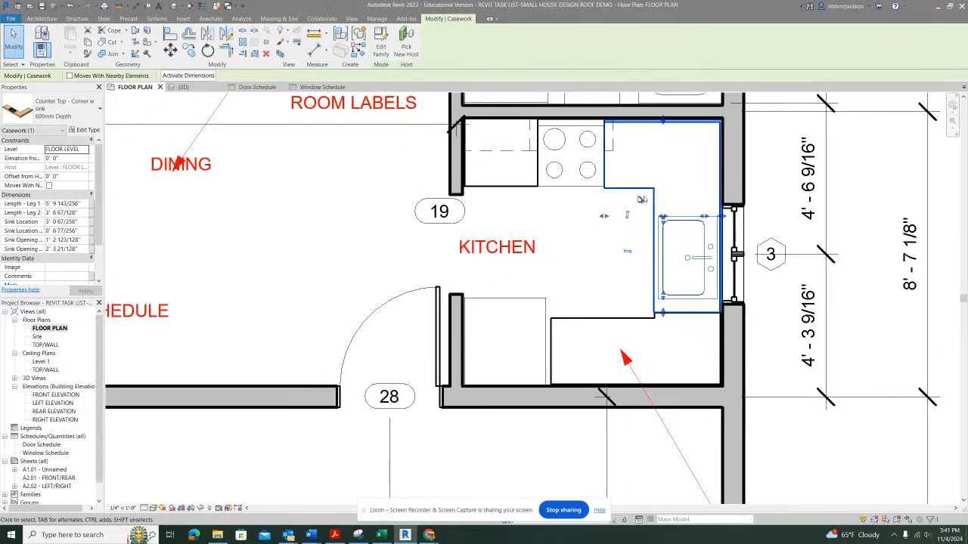
{"action": "left_click_drag", "start_coordinate": [631, 190], "coordinate": [654, 203]}
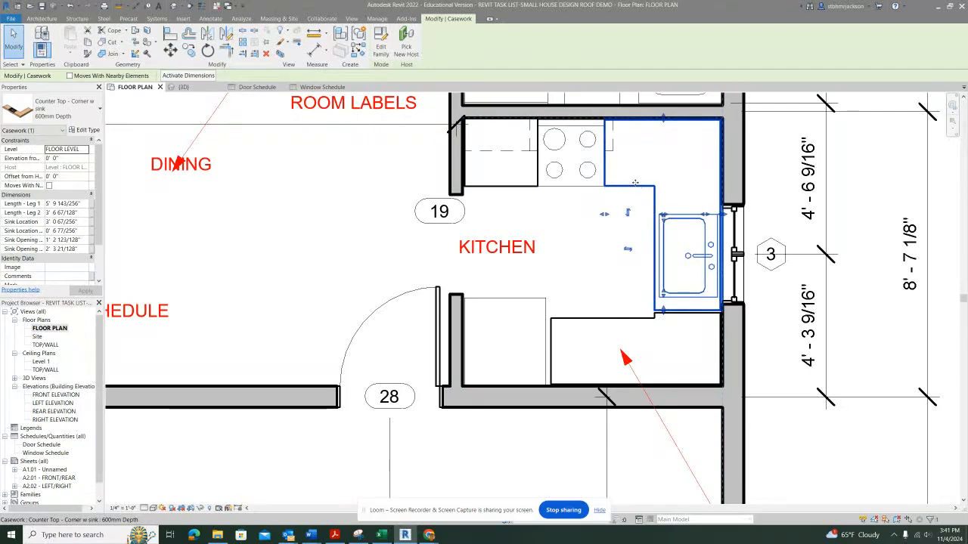
Step: Pull both countertops back from the range, with the sink countertop leg about 3'-5 69/128" and the island countertop about 2'-1 3/4" long
{"action": "scroll", "coordinate": [635, 182], "scroll_direction": "up", "scroll_amount": 4}
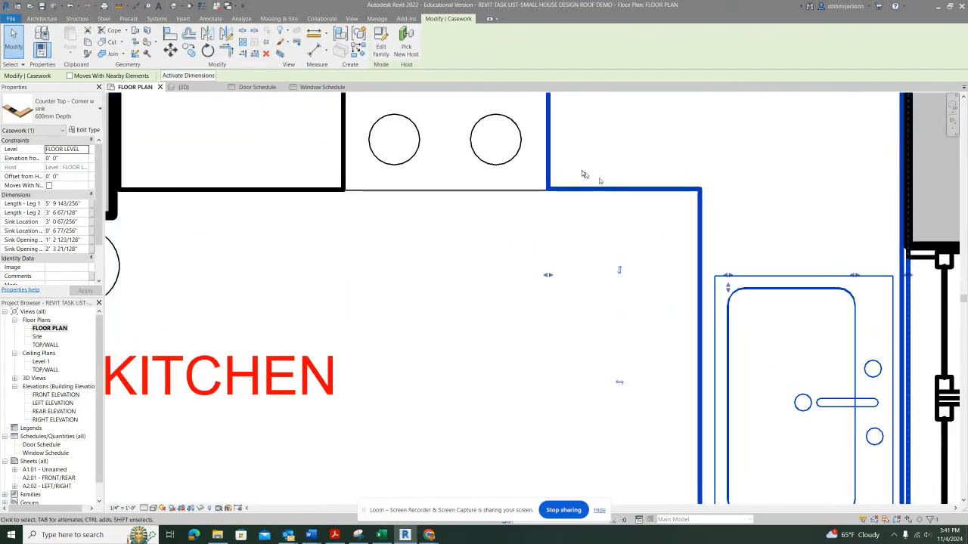
{"action": "middle_click_drag", "start_coordinate": [580, 154], "coordinate": [592, 260]}
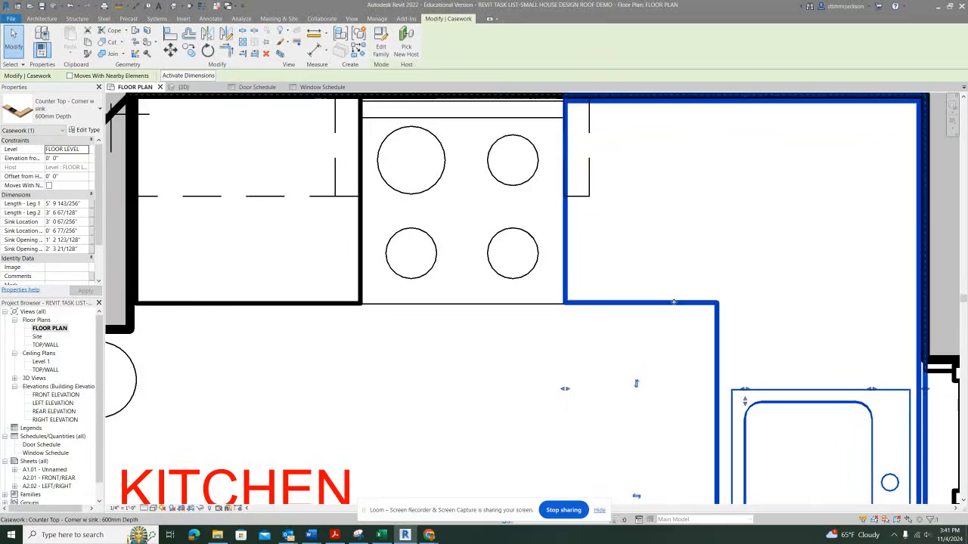
{"action": "left_click_drag", "start_coordinate": [567, 391], "coordinate": [577, 388]}
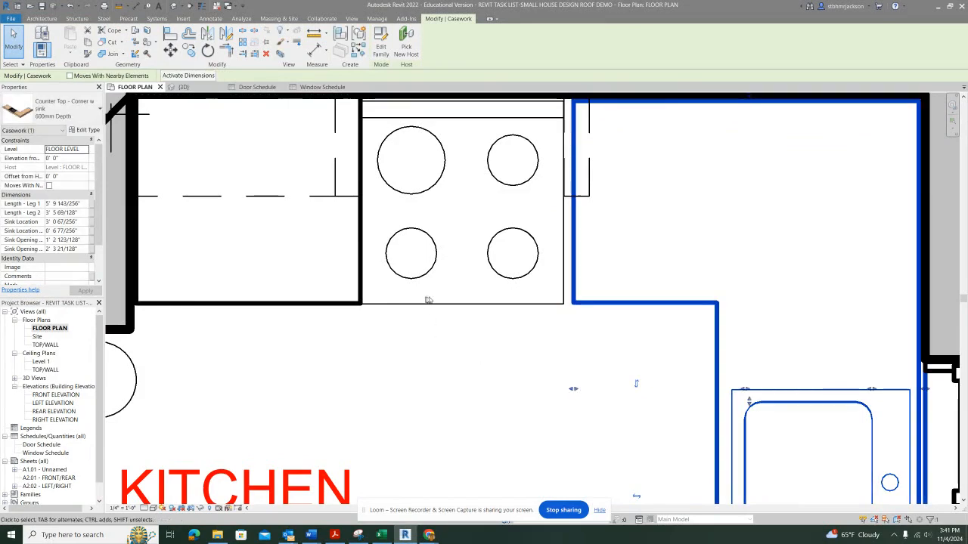
{"action": "left_click", "coordinate": [302, 304]}
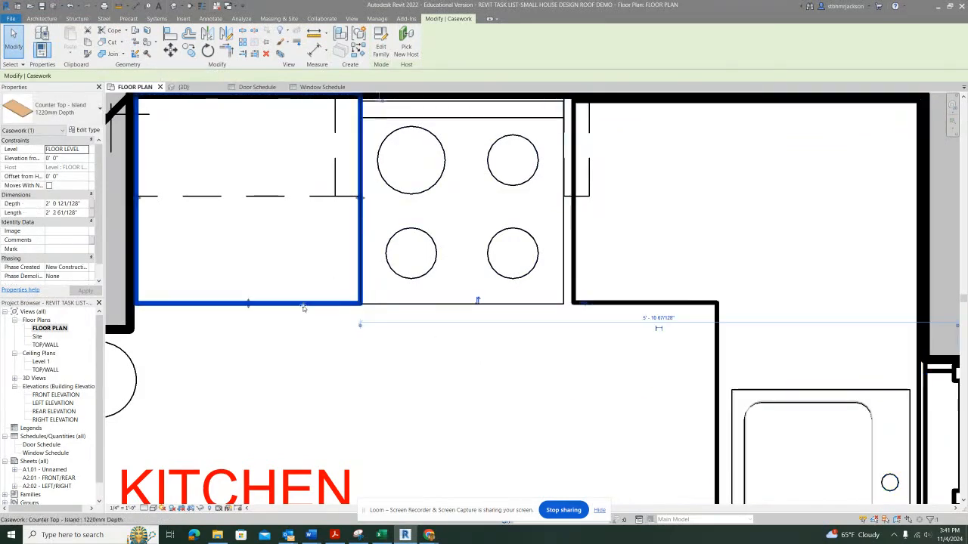
{"action": "left_click_drag", "start_coordinate": [359, 199], "coordinate": [353, 206]}
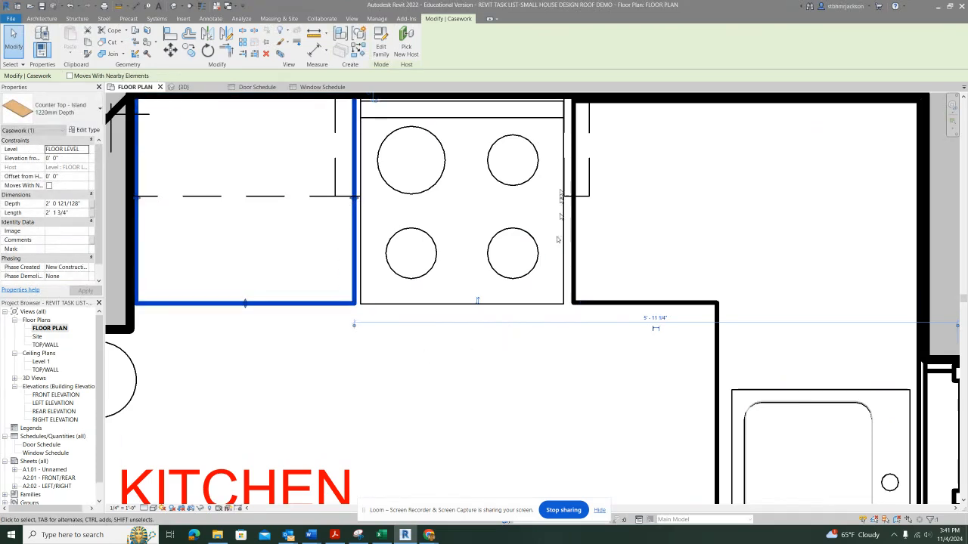
Step: Extend the corner sink countertop's range-side leg to about 3'-6 19/64" to narrow its gap to the range
{"action": "scroll", "coordinate": [573, 212], "scroll_direction": "up", "scroll_amount": 3}
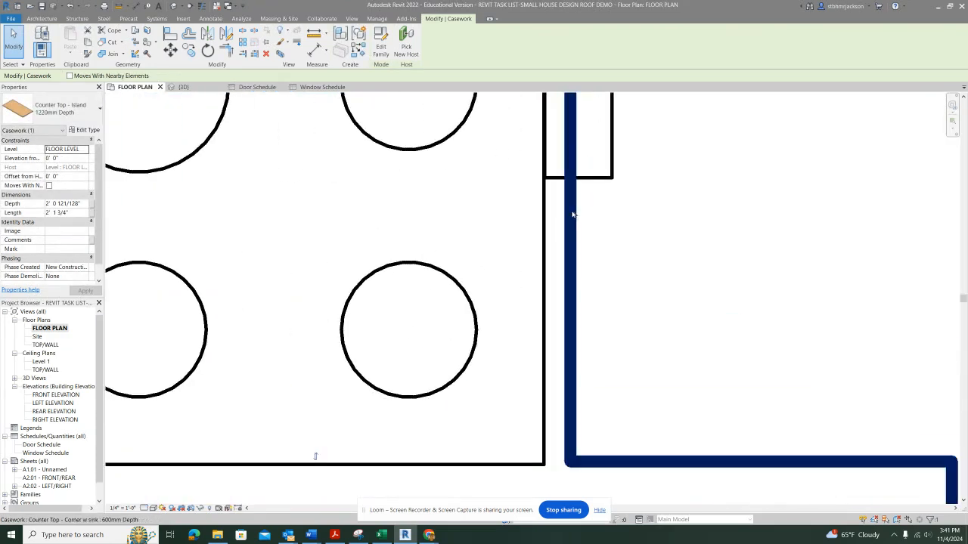
{"action": "left_click", "coordinate": [573, 214]}
{"action": "scroll", "coordinate": [572, 398], "scroll_direction": "down", "scroll_amount": 4}
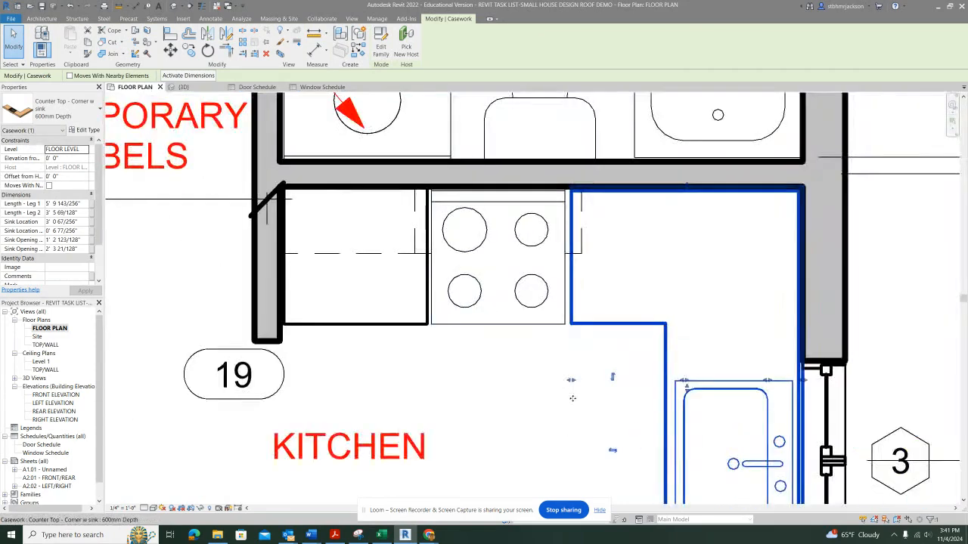
{"action": "left_click_drag", "start_coordinate": [570, 381], "coordinate": [566, 380]}
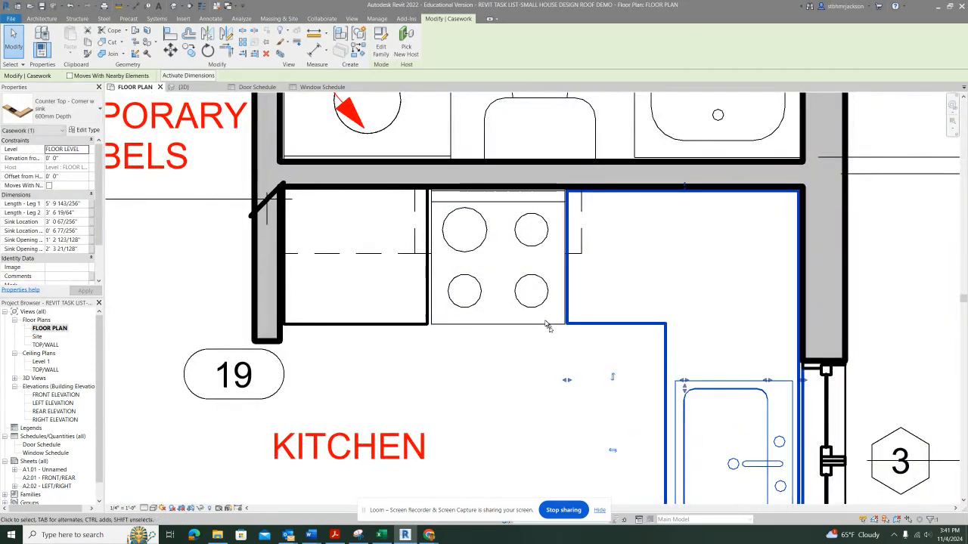
{"action": "left_click", "coordinate": [521, 344]}
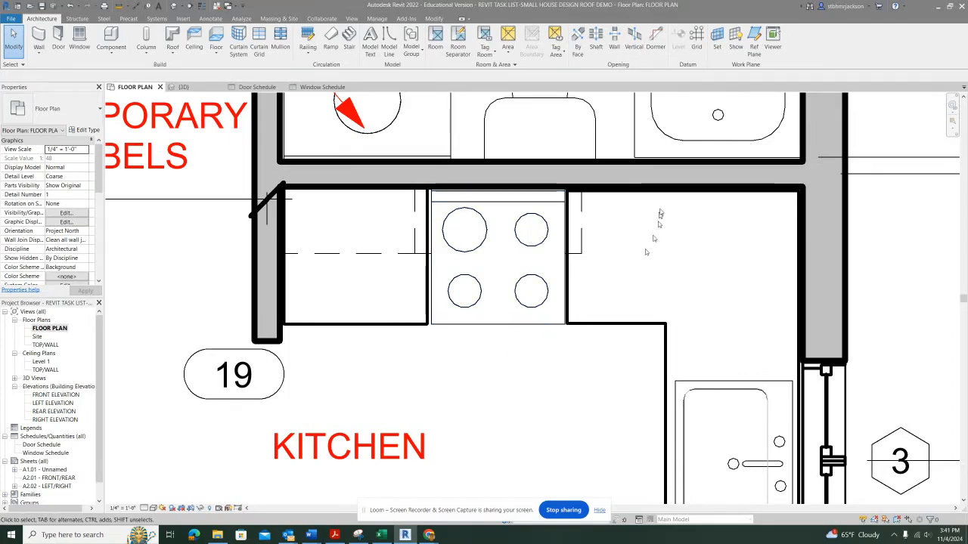
Step: Place an Interior Elevation marker in the middle of the kitchen floor between the range and the corner countertop
{"action": "scroll", "coordinate": [626, 234], "scroll_direction": "down", "scroll_amount": 4}
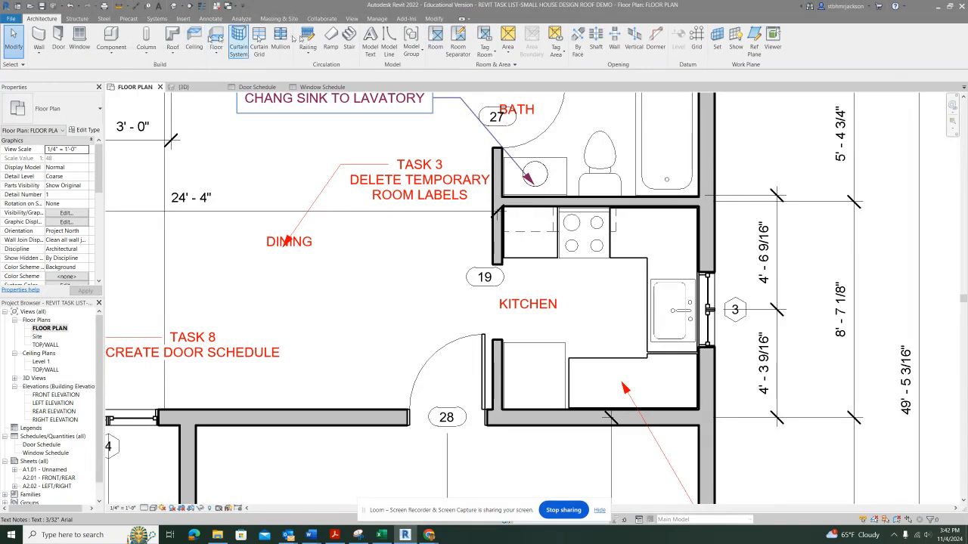
{"action": "left_click", "coordinate": [354, 19]}
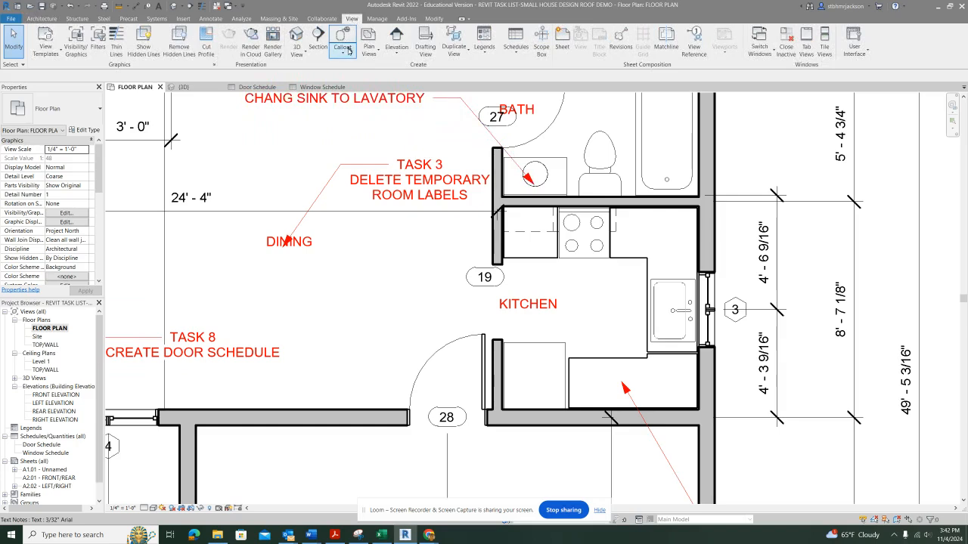
{"action": "left_click", "coordinate": [396, 42]}
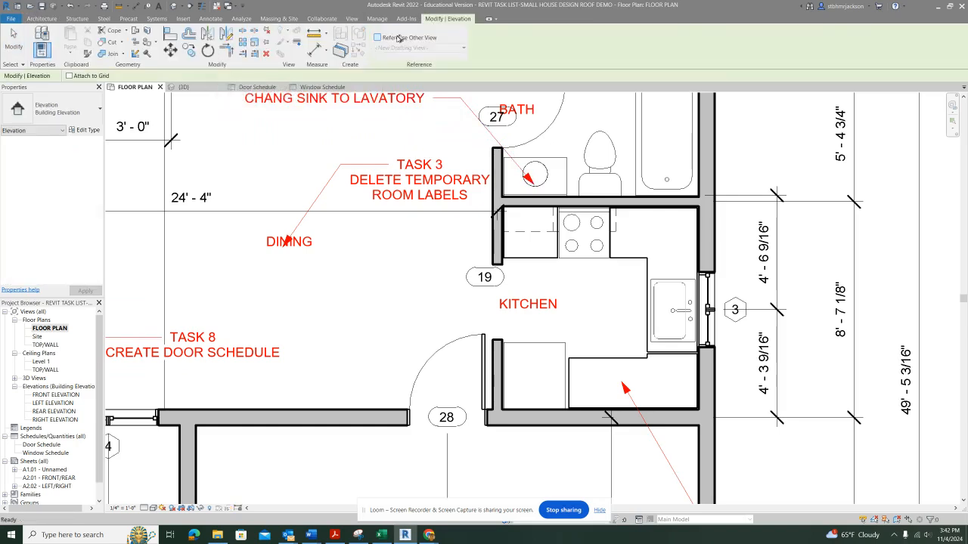
{"action": "left_click", "coordinate": [84, 108]}
{"action": "left_click", "coordinate": [48, 176]}
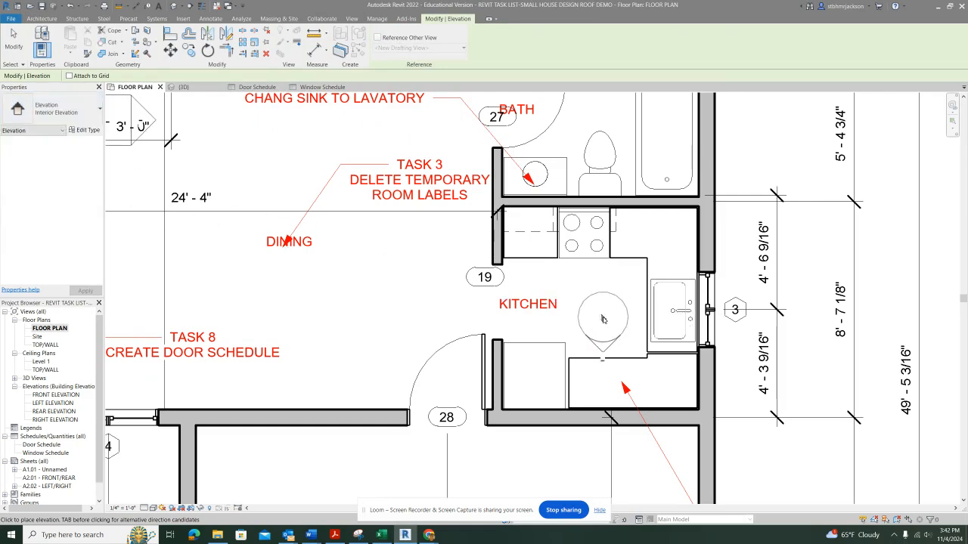
{"action": "left_click", "coordinate": [603, 318]}
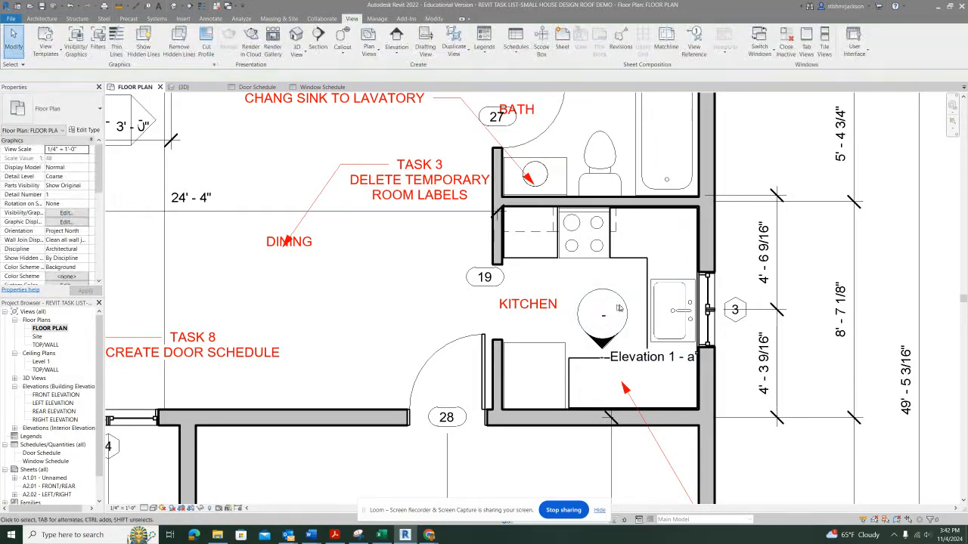
{"action": "key", "text": "Escape"}
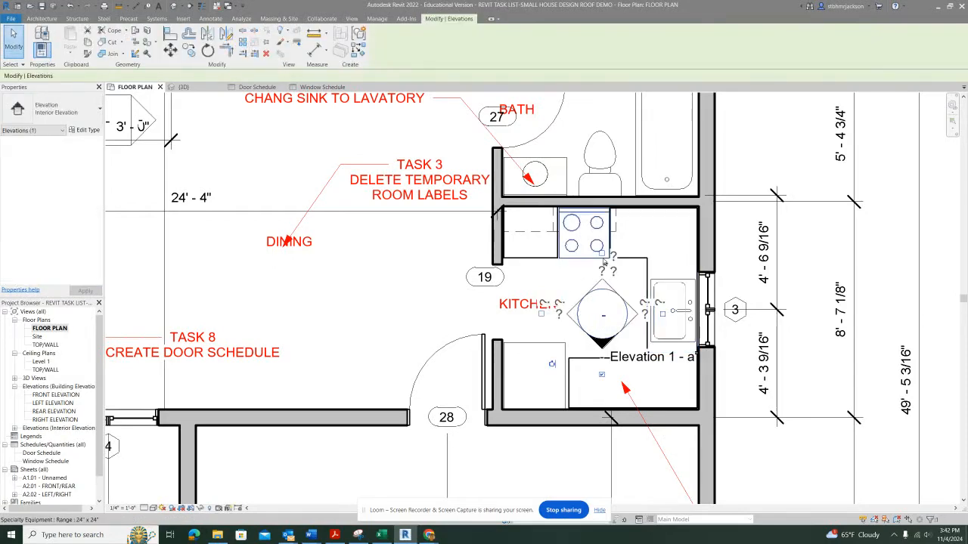
Step: Turn on the kitchen elevation marker's three remaining view directions, toward the range, sink and door 19 walls
{"action": "left_click", "coordinate": [604, 271]}
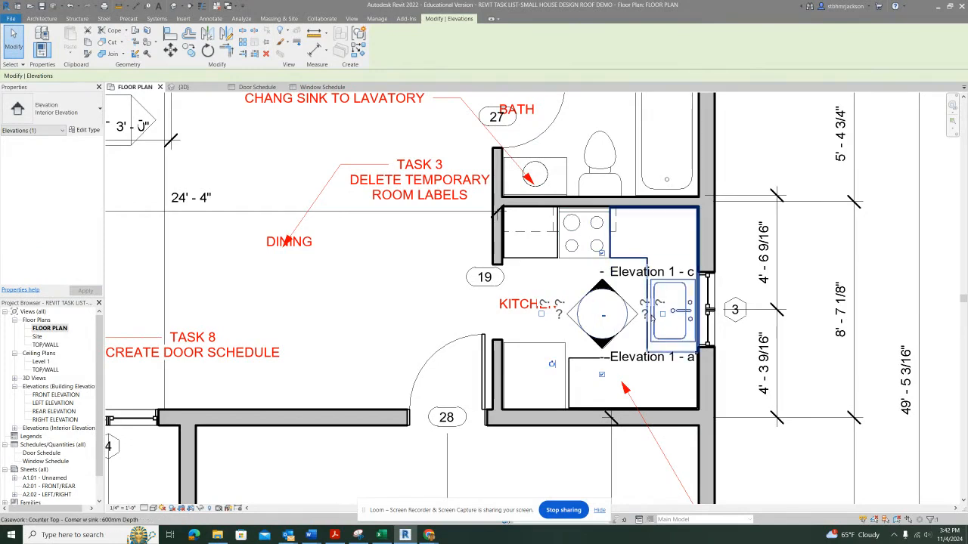
{"action": "left_click", "coordinate": [647, 306]}
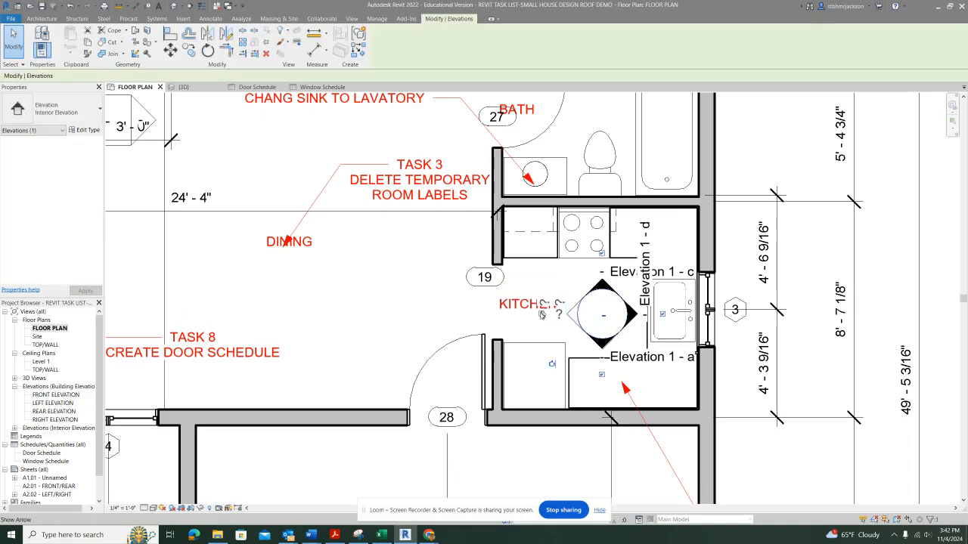
{"action": "left_click", "coordinate": [541, 313]}
{"action": "left_click", "coordinate": [409, 288]}
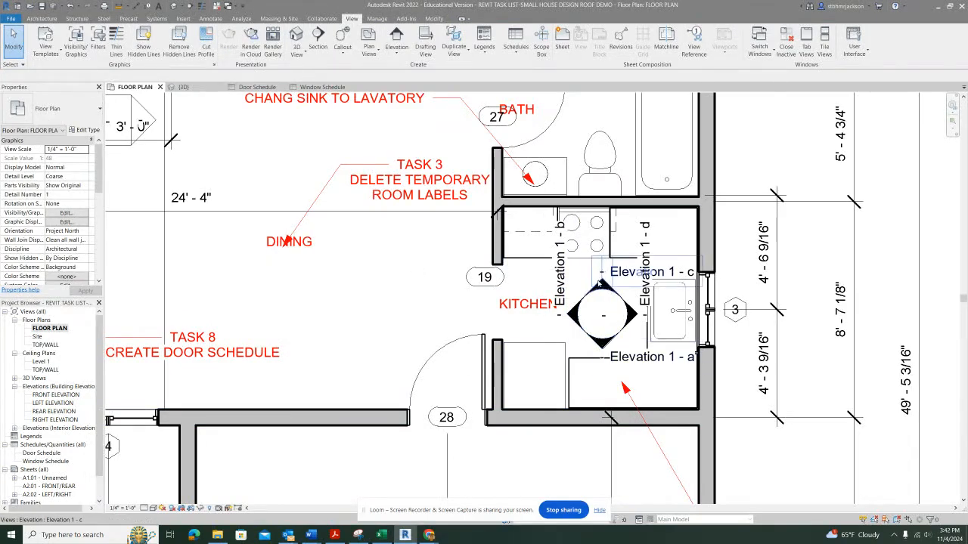
Step: Open the kitchen interior elevation facing the range wall and lower its crop region's upper edge to the TOP/WALL level
{"action": "double_click", "coordinate": [599, 282]}
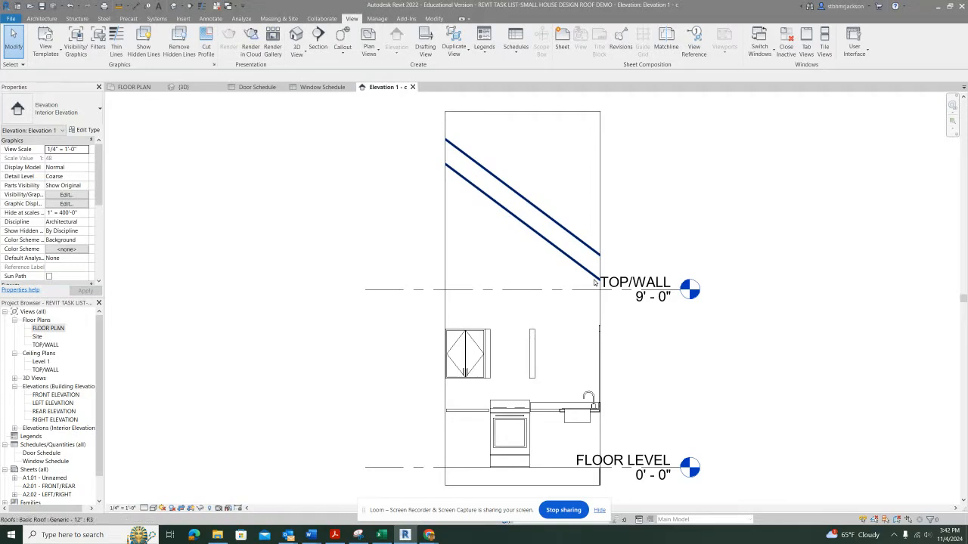
{"action": "middle_click_drag", "start_coordinate": [538, 313], "coordinate": [648, 250]}
{"action": "scroll", "coordinate": [633, 241], "scroll_direction": "down", "scroll_amount": 1}
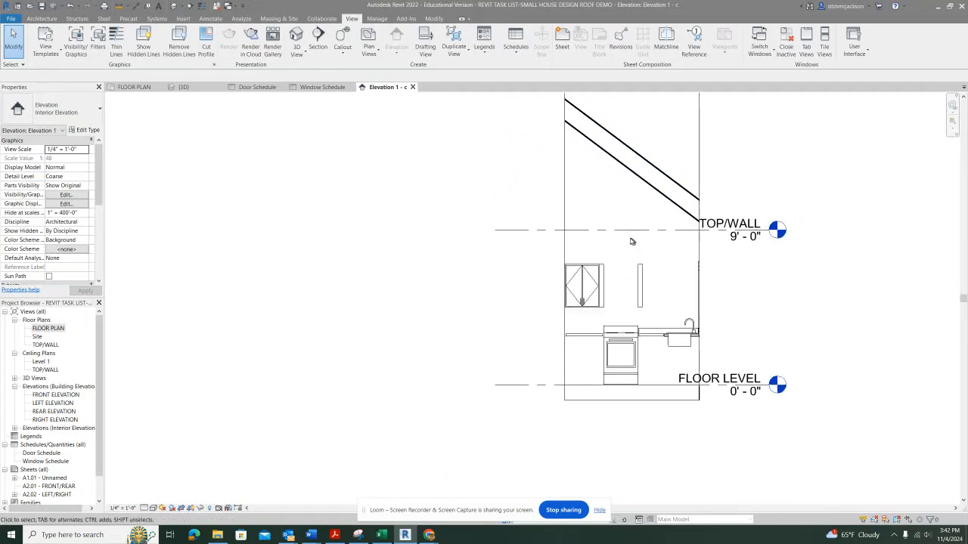
{"action": "scroll", "coordinate": [632, 242], "scroll_direction": "down", "scroll_amount": 1}
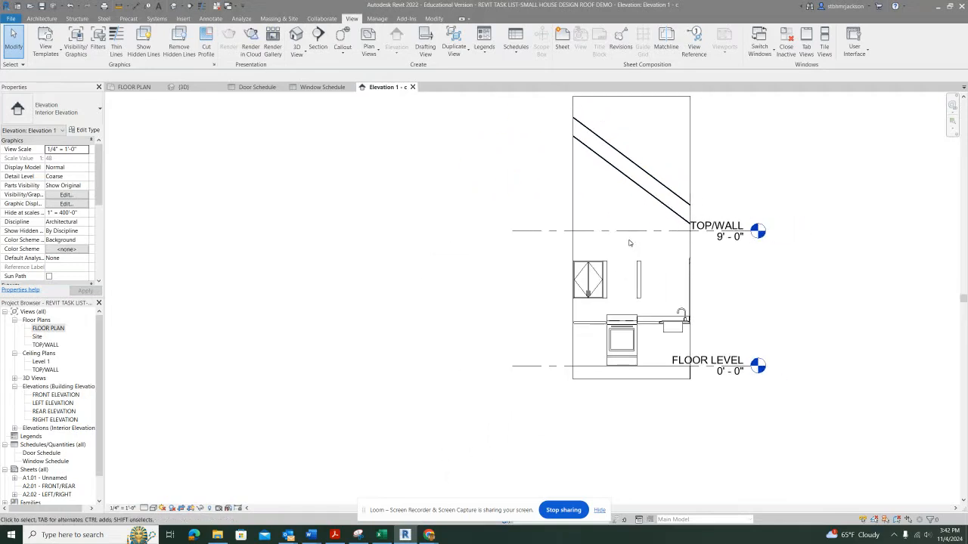
{"action": "left_click", "coordinate": [689, 135]}
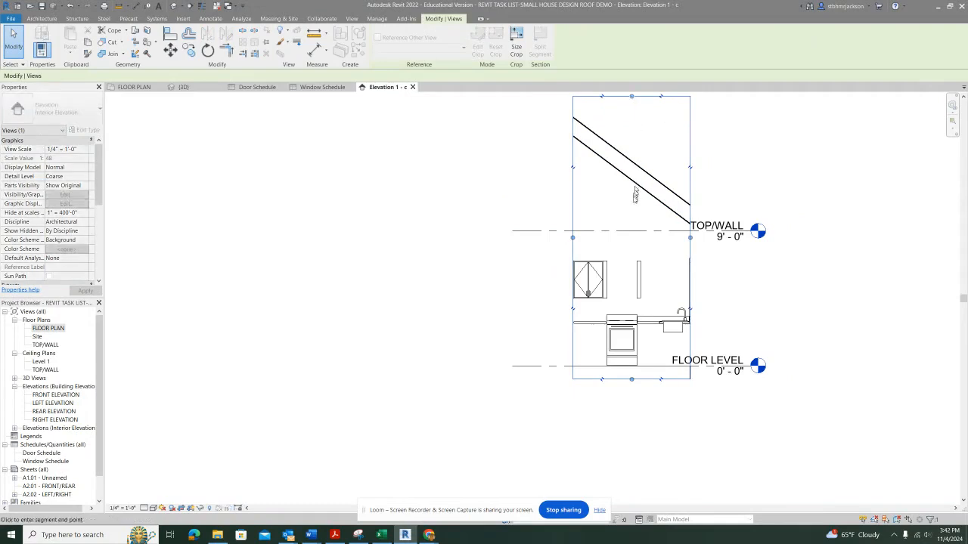
{"action": "left_click_drag", "start_coordinate": [635, 195], "coordinate": [631, 230]}
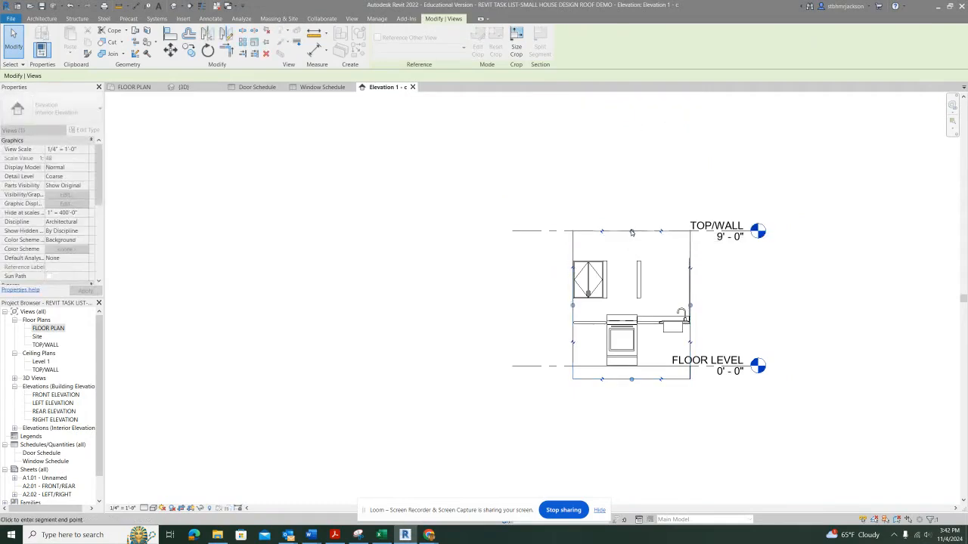
{"action": "key", "text": "Escape"}
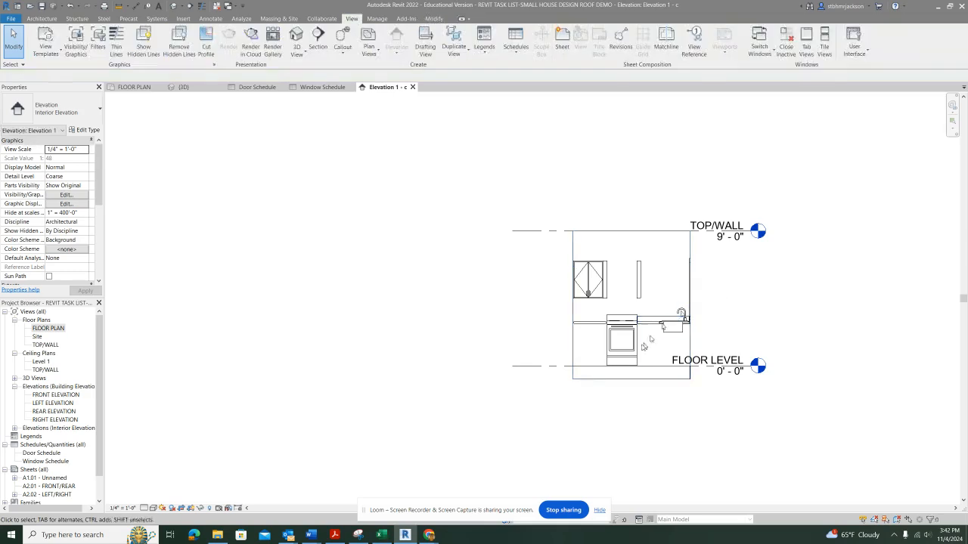
Step: Start placing a component in the range-wall elevation and look through the loaded types for a base cabinet
{"action": "scroll", "coordinate": [613, 327], "scroll_direction": "up", "scroll_amount": 5}
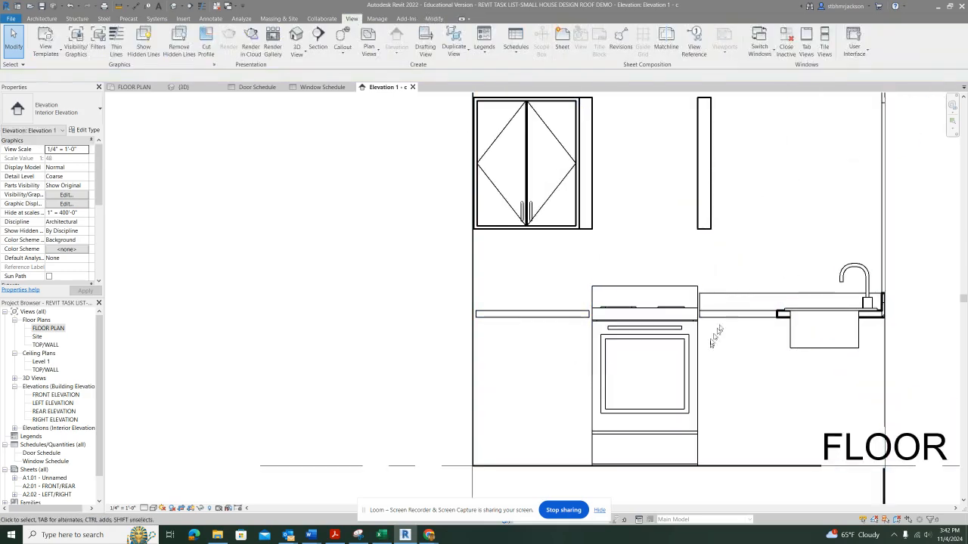
{"action": "middle_click_drag", "start_coordinate": [691, 335], "coordinate": [582, 322]}
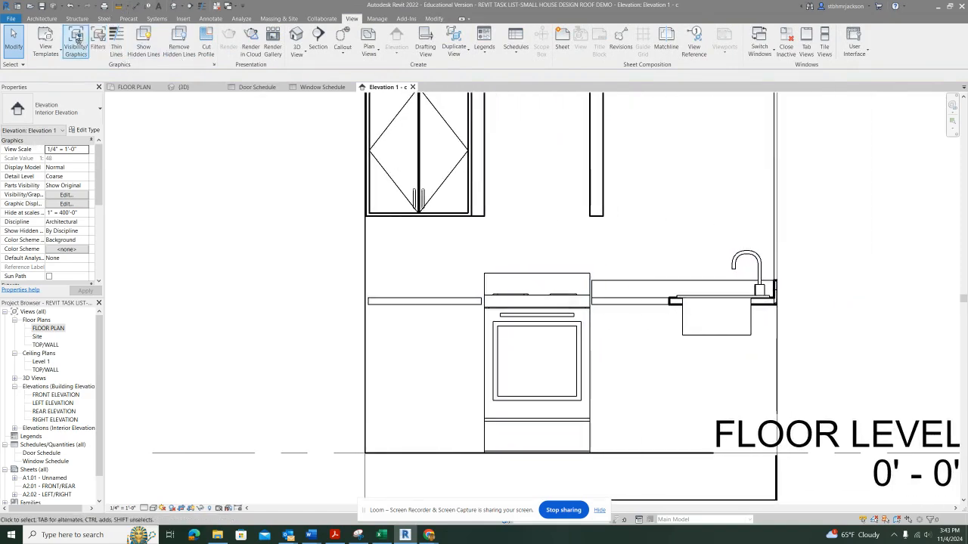
{"action": "left_click", "coordinate": [38, 19]}
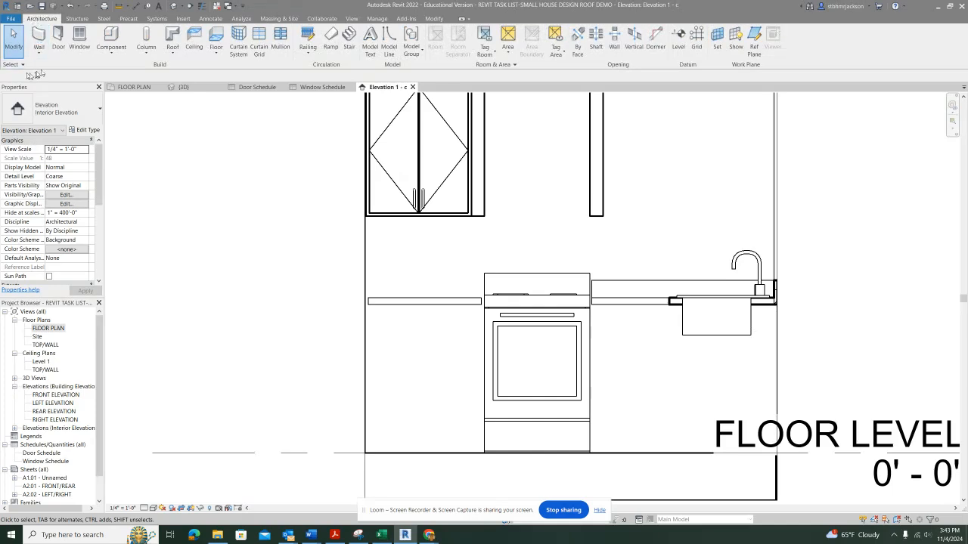
{"action": "left_click", "coordinate": [112, 37]}
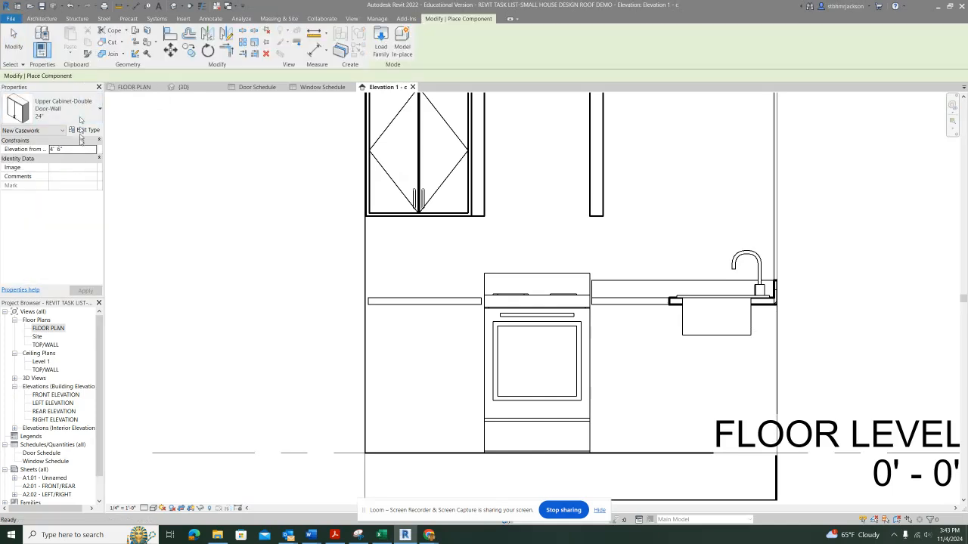
{"action": "left_click", "coordinate": [57, 109]}
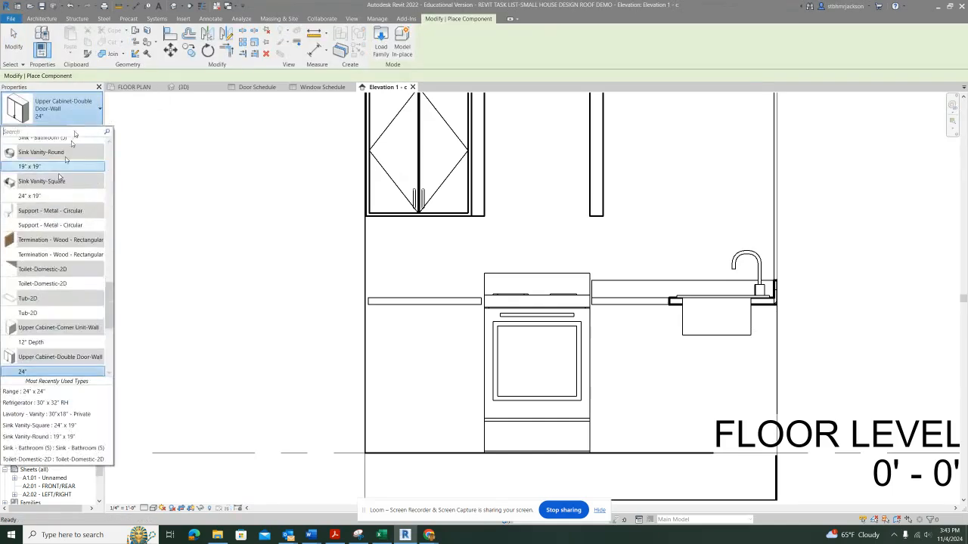
{"action": "scroll", "coordinate": [54, 192], "scroll_direction": "up", "scroll_amount": 10}
{"action": "scroll", "coordinate": [54, 192], "scroll_direction": "up", "scroll_amount": 12}
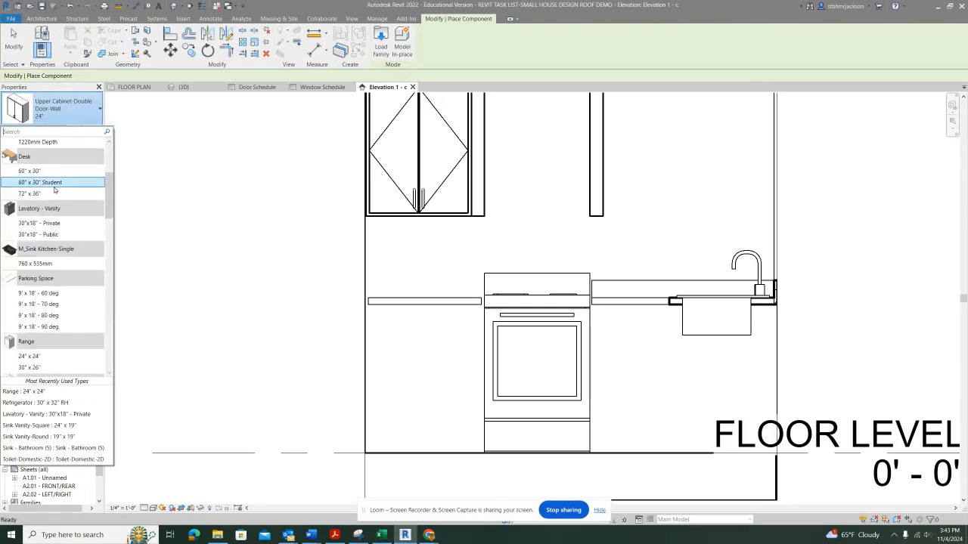
{"action": "scroll", "coordinate": [55, 192], "scroll_direction": "down", "scroll_amount": 8}
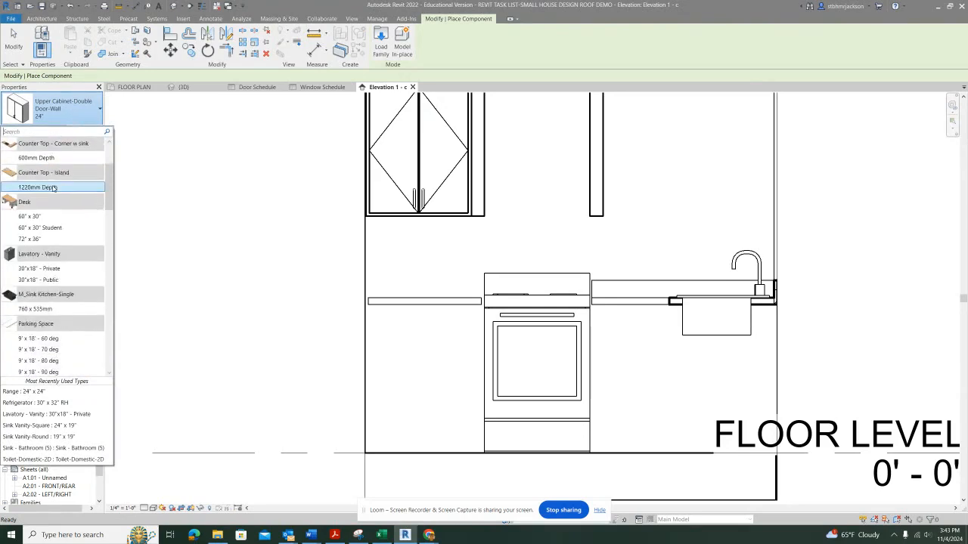
{"action": "scroll", "coordinate": [53, 190], "scroll_direction": "down", "scroll_amount": 2}
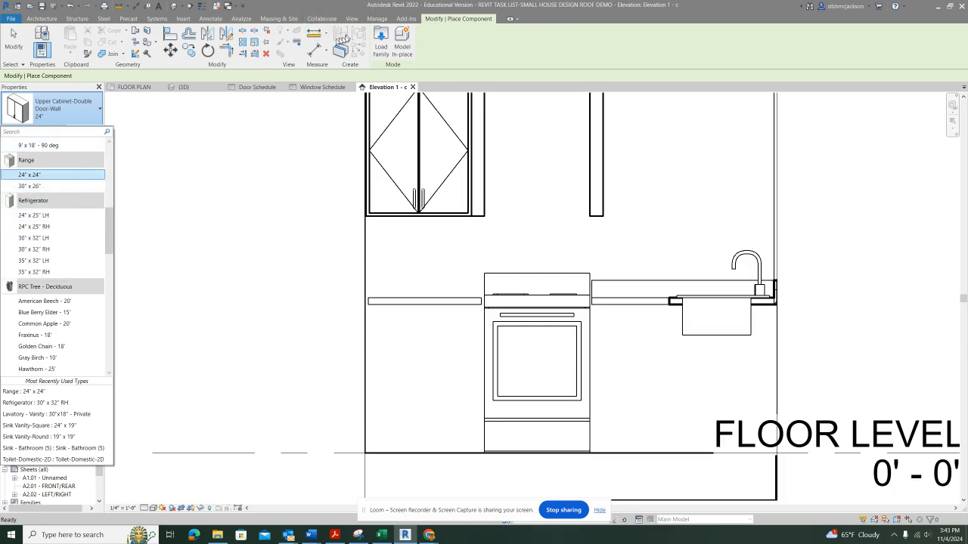
Step: Load the Base Cabinet-Double Door Sink Unit family from the Base Cabinets folder of the Casework library
{"action": "left_click", "coordinate": [381, 42]}
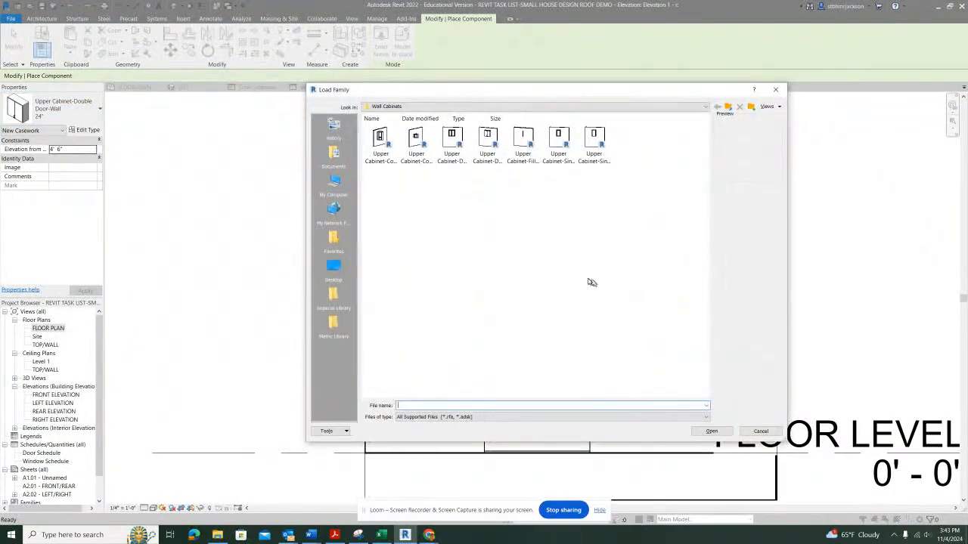
{"action": "left_click", "coordinate": [727, 111]}
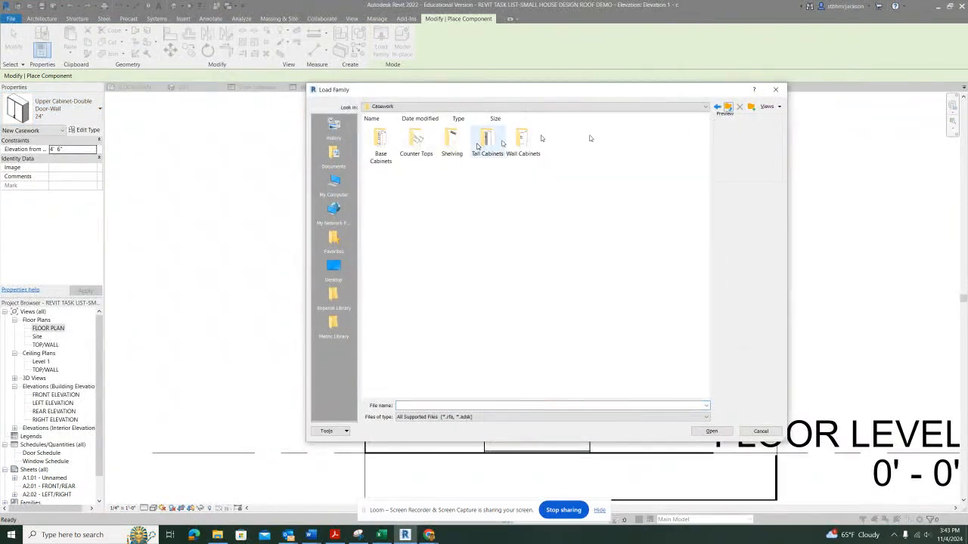
{"action": "double_click", "coordinate": [381, 142]}
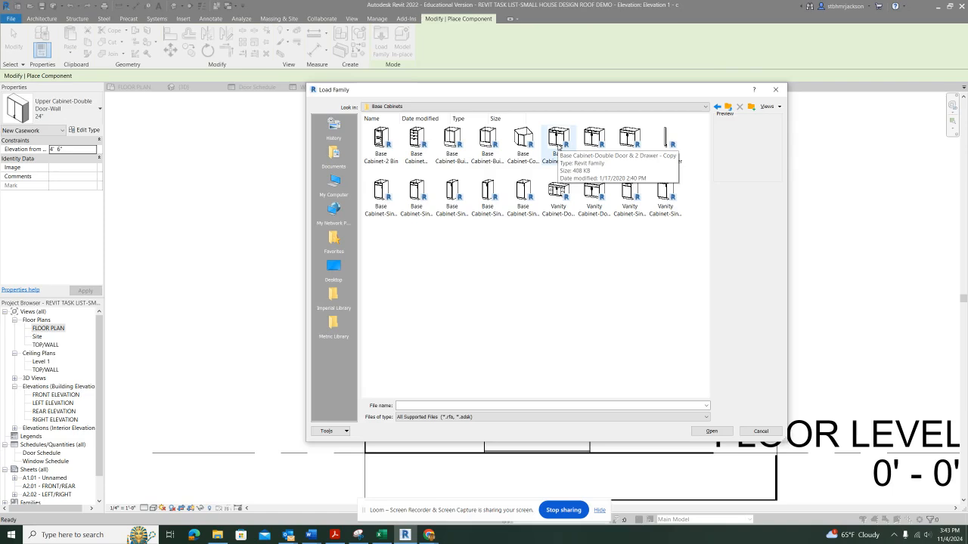
{"action": "left_click", "coordinate": [632, 155]}
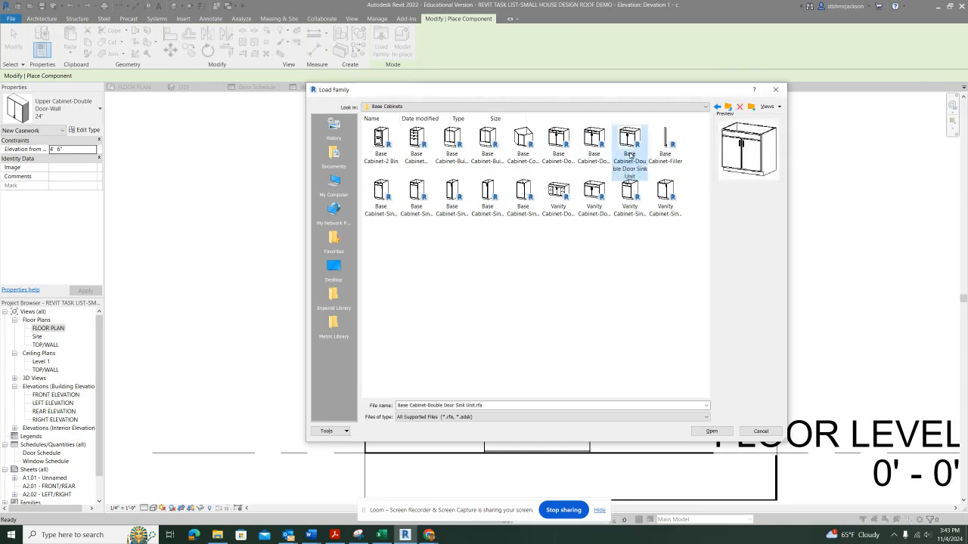
{"action": "left_click", "coordinate": [711, 431]}
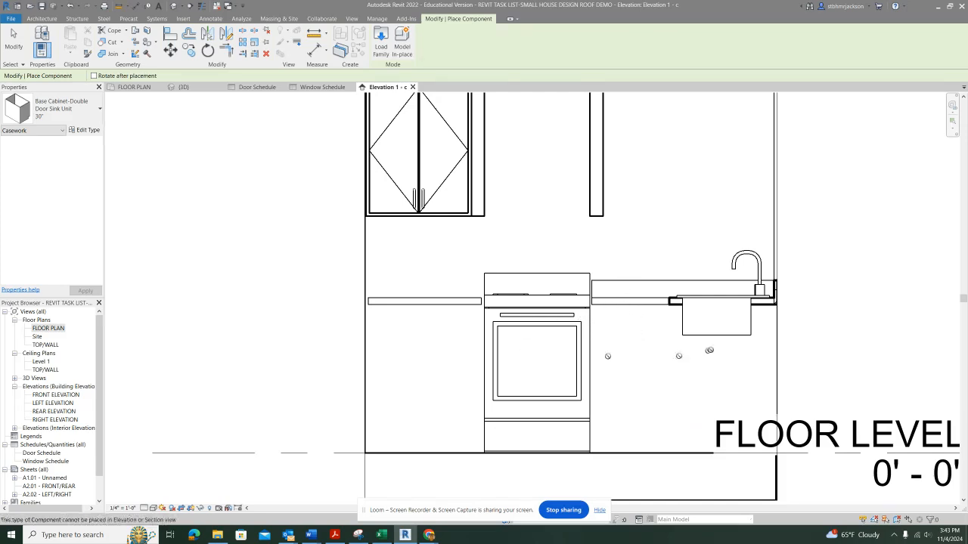
Step: In the floor plan, place a 30" Base Cabinet-Double Door Sink Unit under the kitchen sink, rotated with its back to the window wall
{"action": "scroll", "coordinate": [649, 340], "scroll_direction": "down", "scroll_amount": 3}
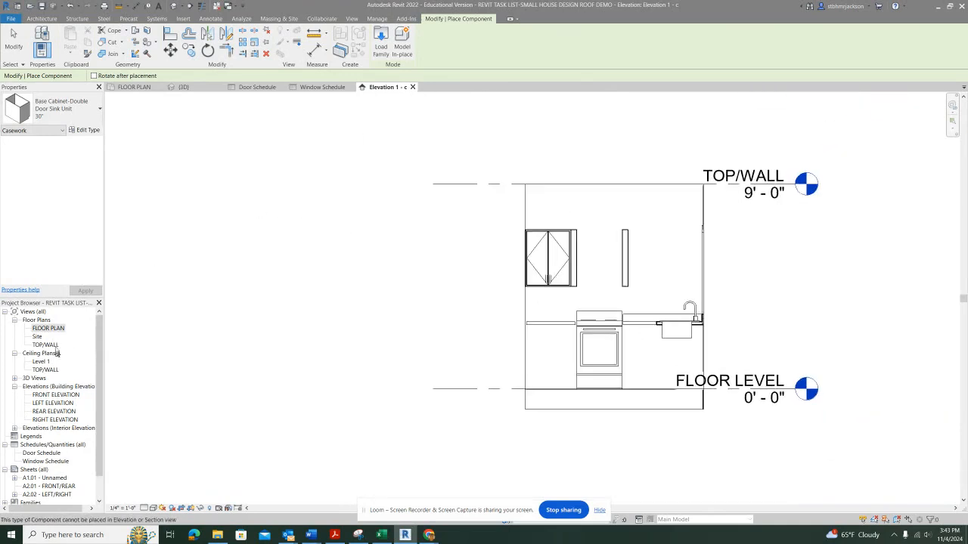
{"action": "double_click", "coordinate": [44, 329]}
{"action": "key", "text": "Escape"}
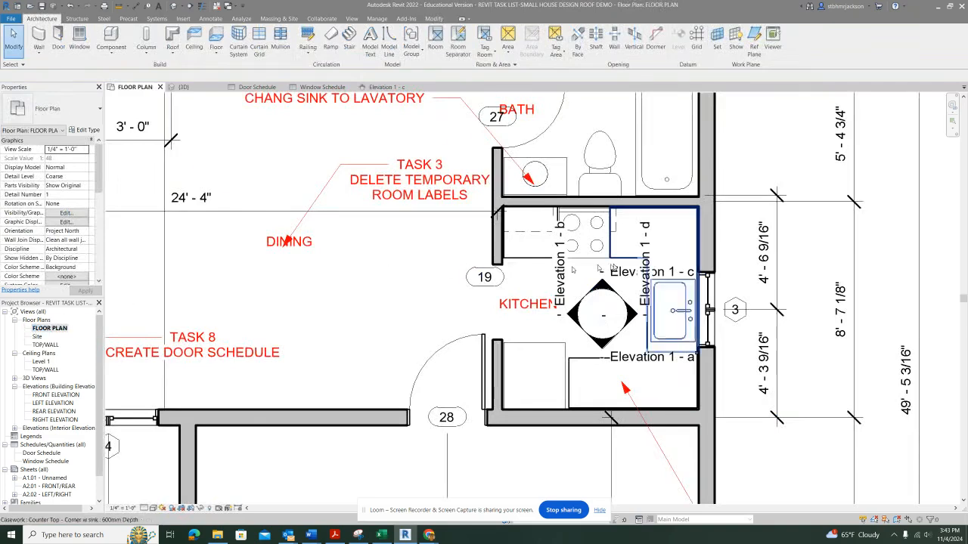
{"action": "scroll", "coordinate": [684, 273], "scroll_direction": "up", "scroll_amount": 2}
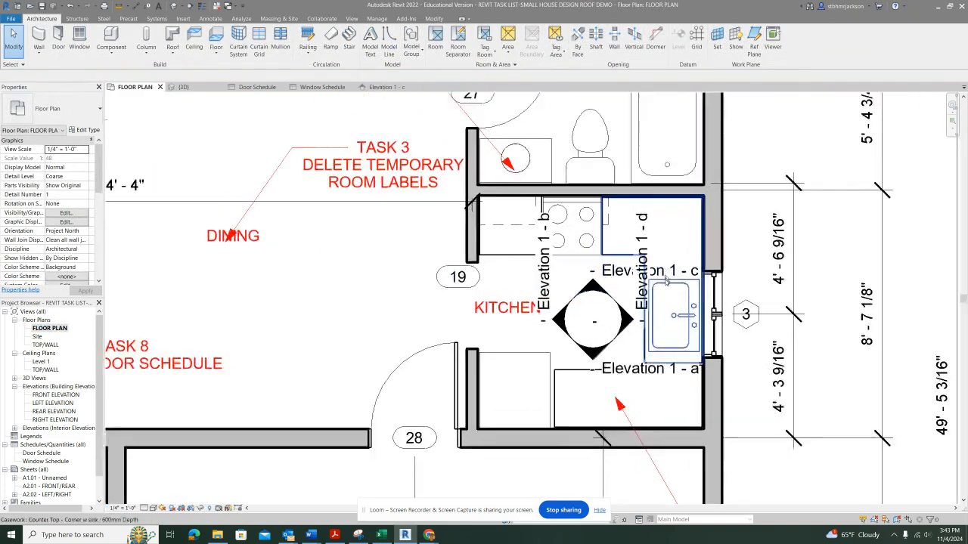
{"action": "left_click", "coordinate": [111, 42]}
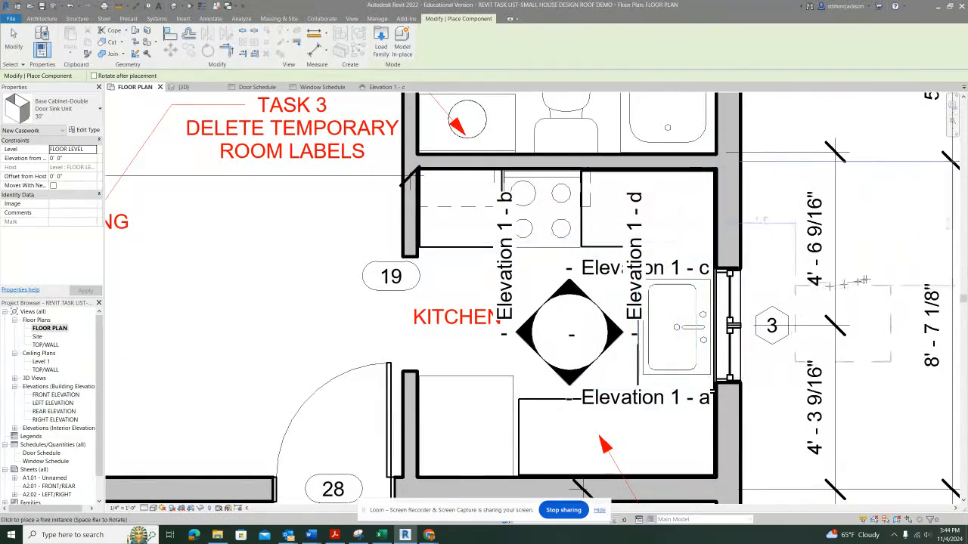
{"action": "key", "text": "space"}
{"action": "key", "text": "space"}
{"action": "key", "text": "space"}
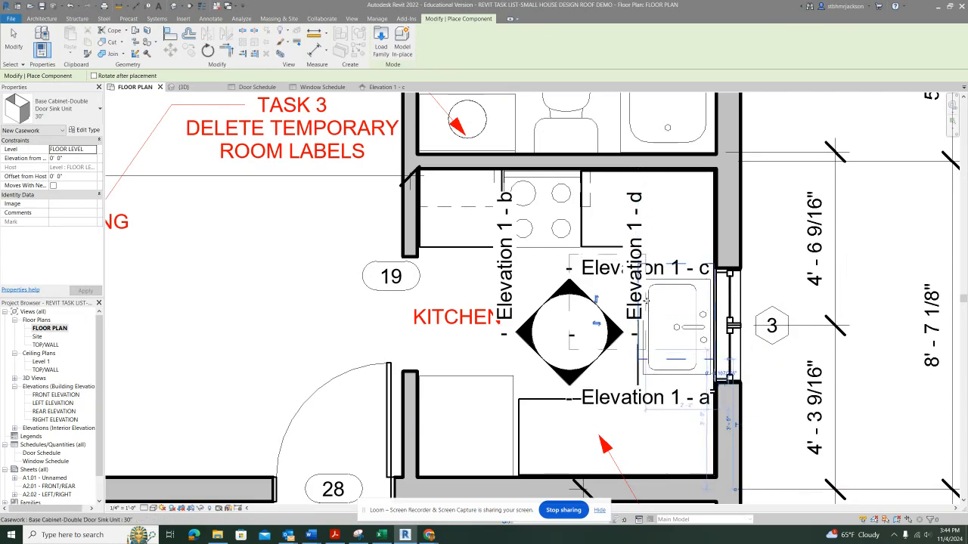
{"action": "key", "text": "Escape"}
Step: Open the kitchen interior elevation facing the sink wall and nudge the base cabinet sideways until it is centred under the sink
{"action": "double_click", "coordinate": [616, 340]}
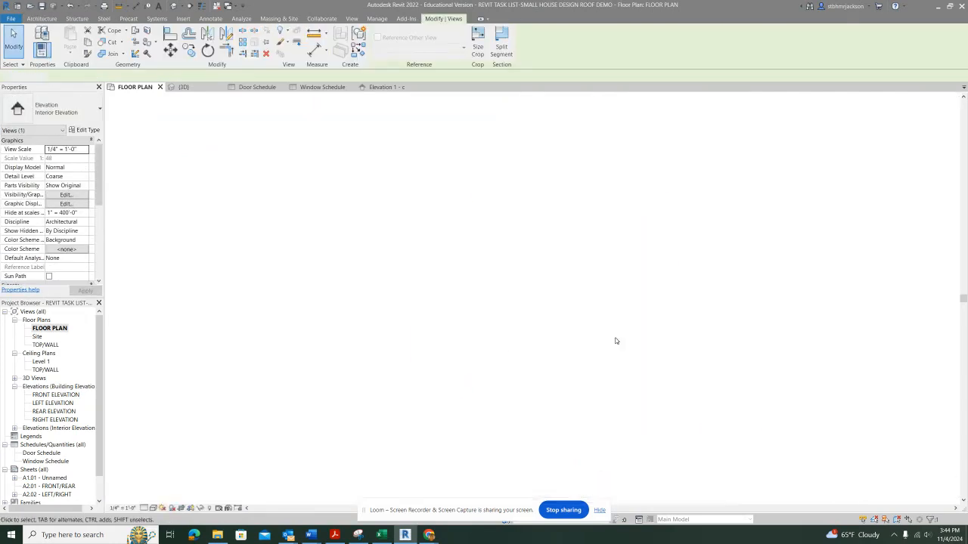
{"action": "scroll", "coordinate": [600, 378], "scroll_direction": "up", "scroll_amount": 5}
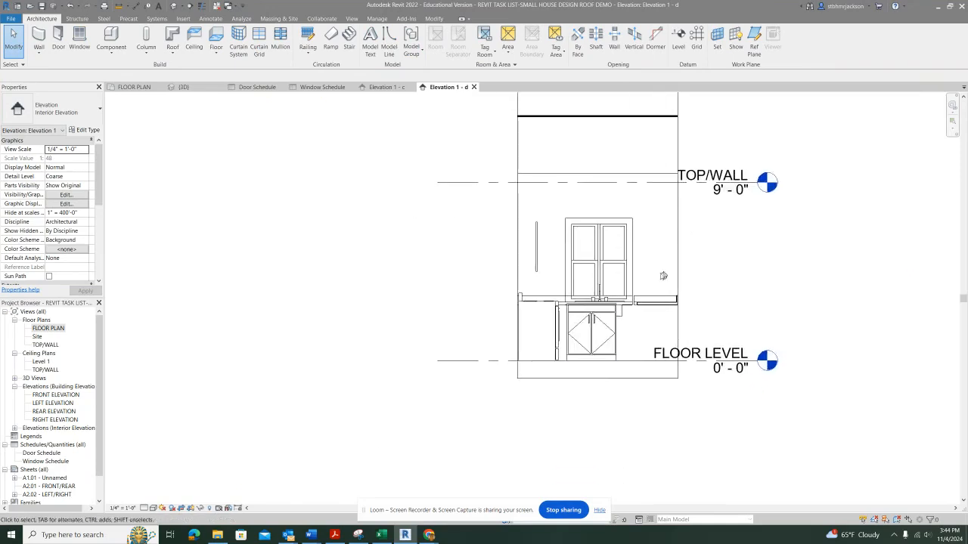
{"action": "scroll", "coordinate": [602, 336], "scroll_direction": "up", "scroll_amount": 1}
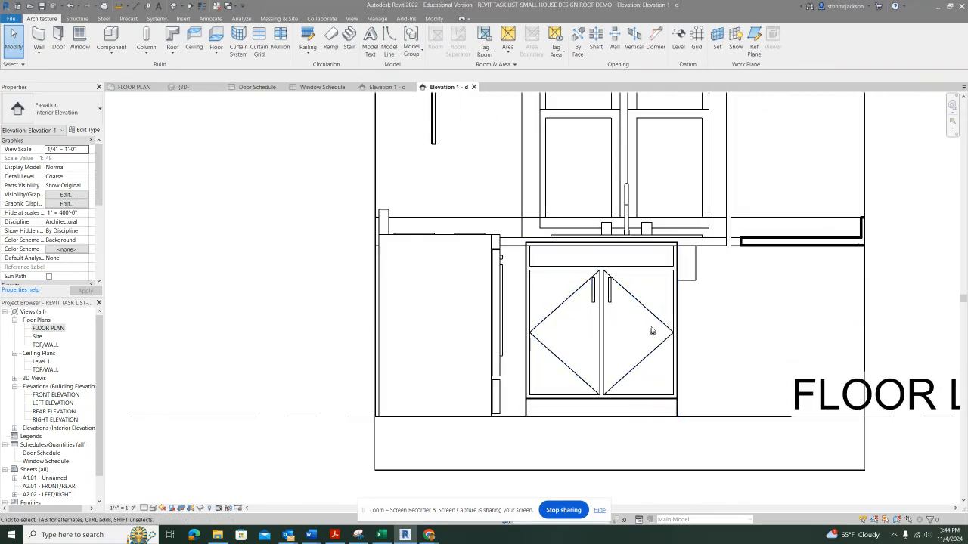
{"action": "left_click", "coordinate": [673, 324]}
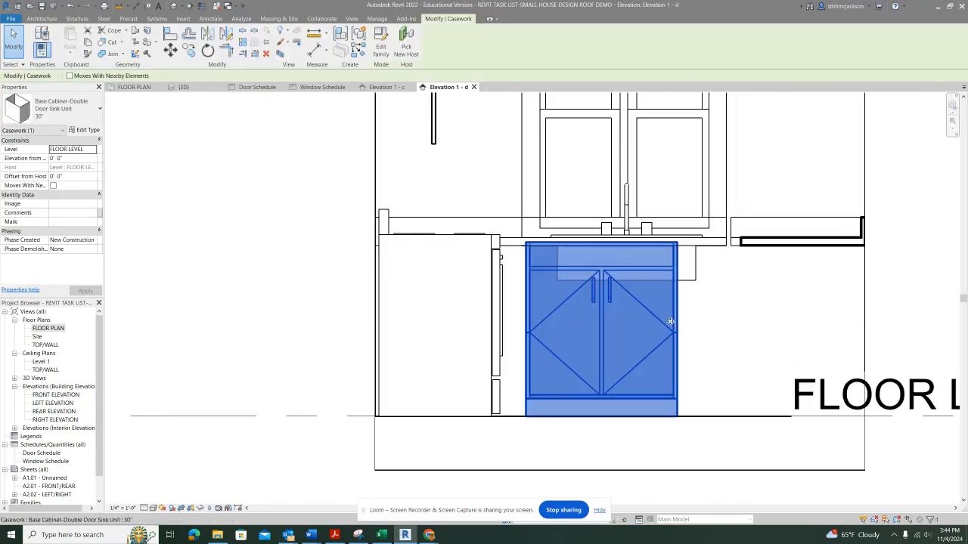
{"action": "key", "text": "Right"}
{"action": "key", "text": "Right"}
{"action": "key", "text": "Right"}
{"action": "key", "text": "Right"}
{"action": "key", "text": "Right"}
{"action": "key", "text": "Right"}
{"action": "key", "text": "Right"}
{"action": "key", "text": "Right"}
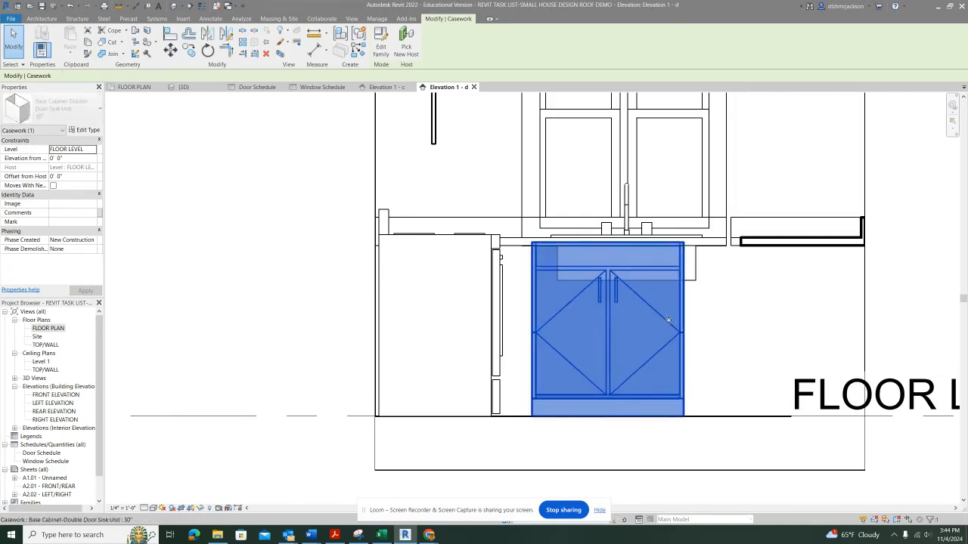
{"action": "key", "text": "Right"}
{"action": "key", "text": "Right"}
{"action": "key", "text": "Right"}
{"action": "key", "text": "Right"}
{"action": "key", "text": "Right"}
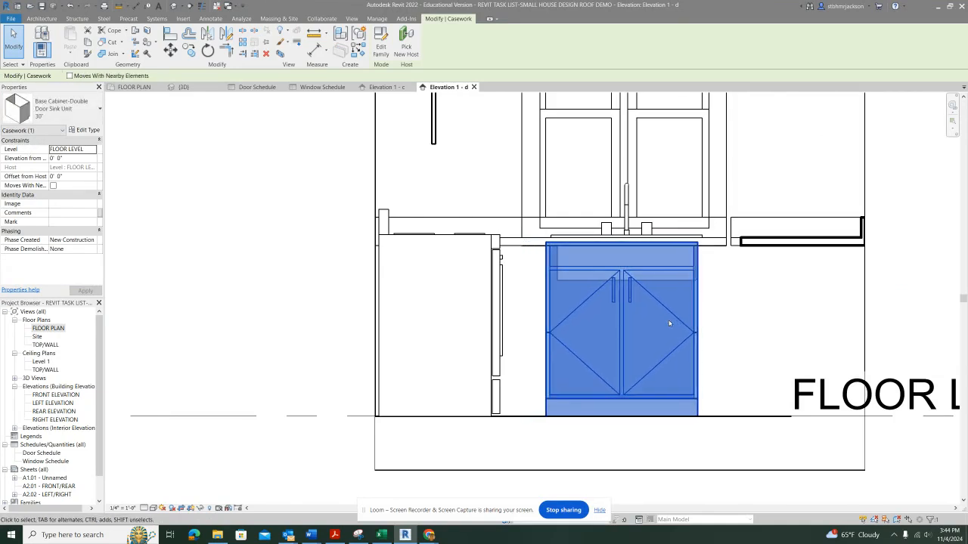
{"action": "key", "text": "Right"}
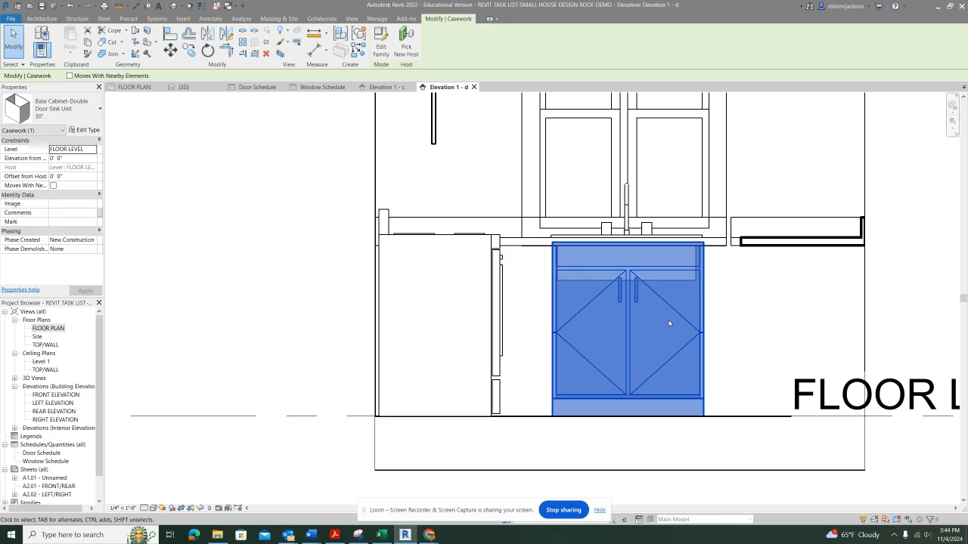
Step: Change the sink base cabinet's type to the 45" size
{"action": "left_click", "coordinate": [72, 113]}
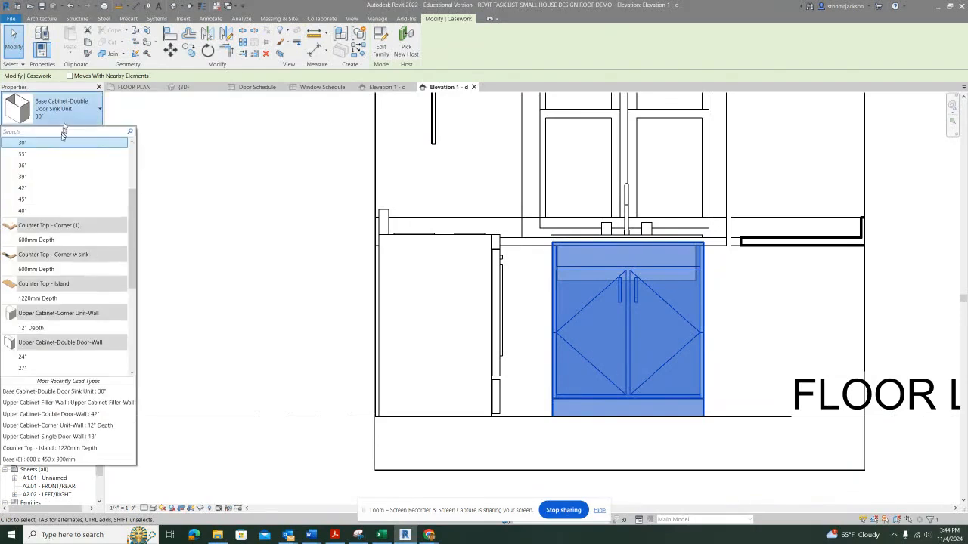
{"action": "mouse_move", "coordinate": [48, 202]}
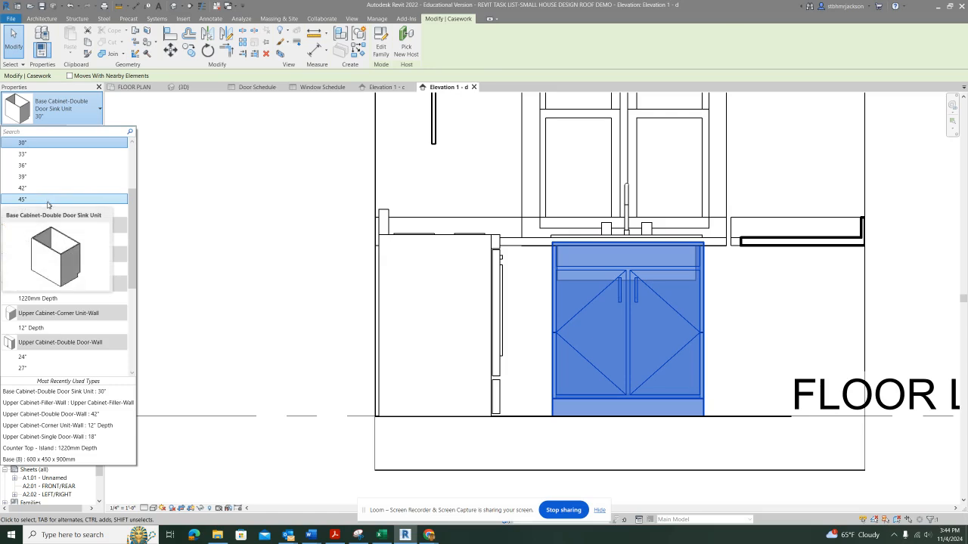
{"action": "left_click", "coordinate": [48, 199]}
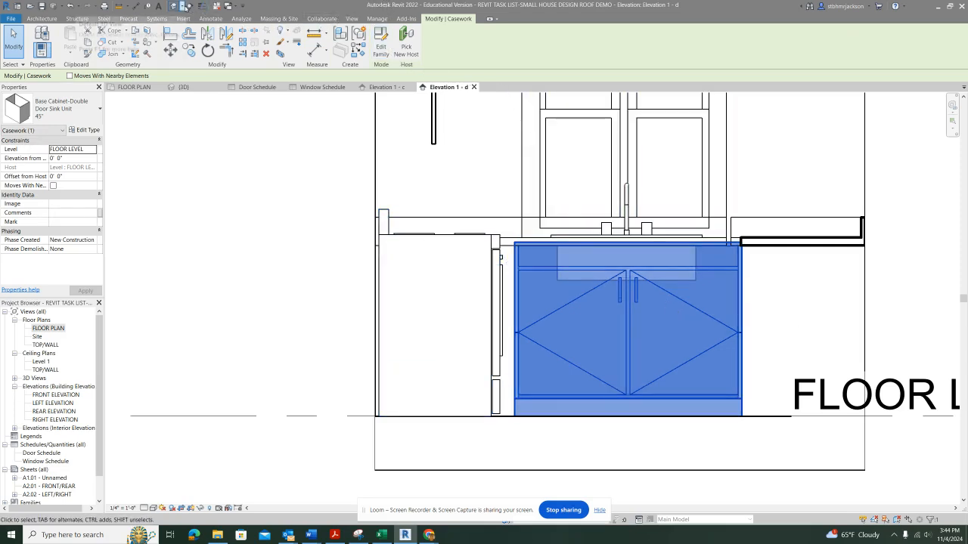
Step: In the 3D view, turn off the visibility of the Roofs category so the house interior is exposed
{"action": "left_click", "coordinate": [187, 87]}
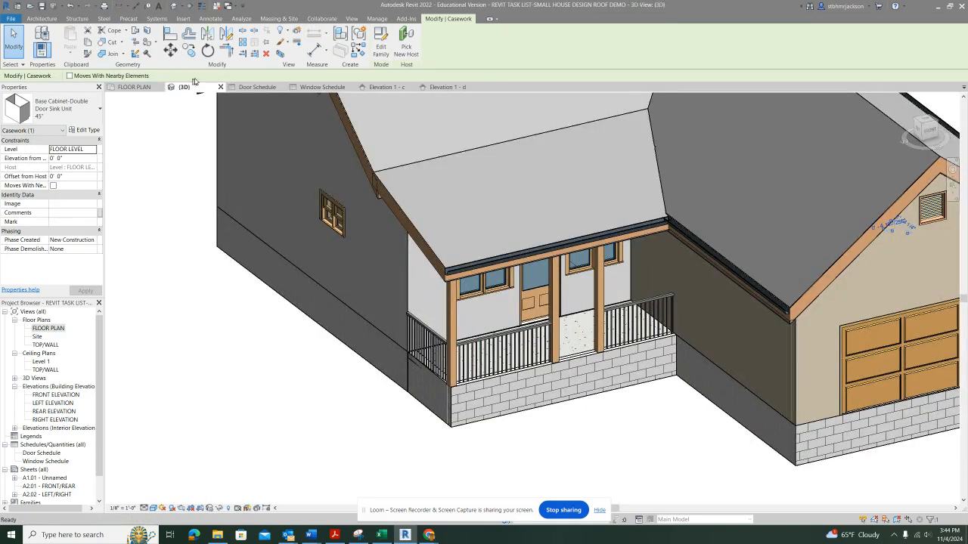
{"action": "middle_click_drag", "start_coordinate": [632, 272], "coordinate": [618, 406]}
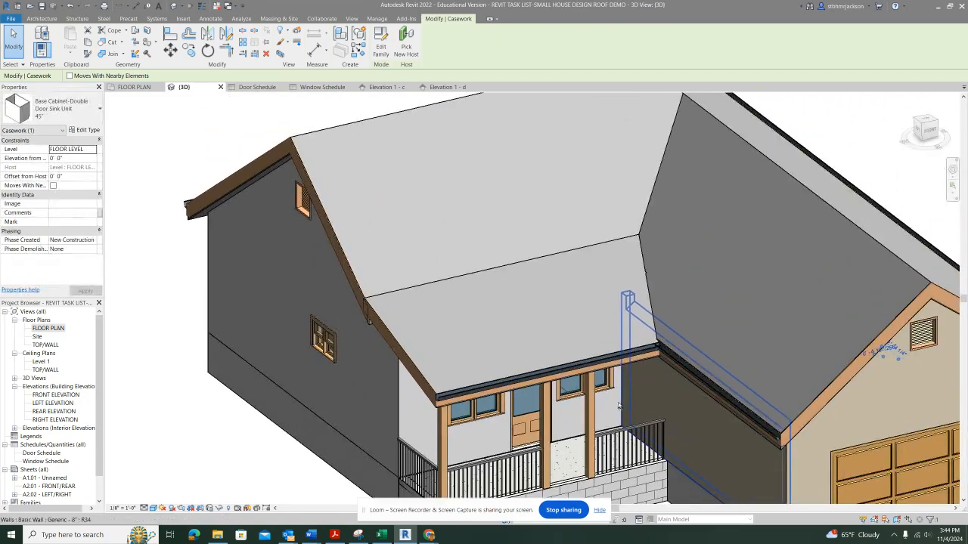
{"action": "key", "text": "v"}
{"action": "key", "text": "v"}
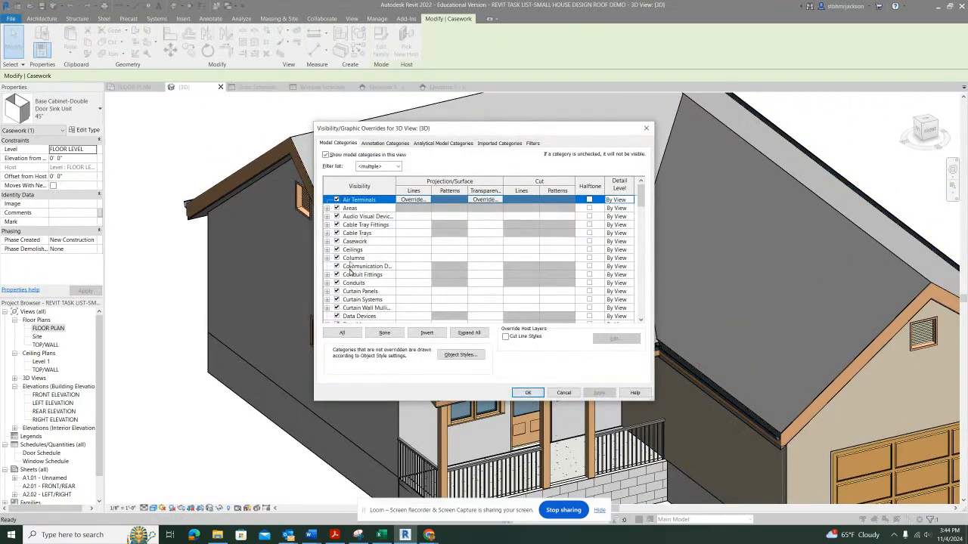
{"action": "scroll", "coordinate": [350, 276], "scroll_direction": "down", "scroll_amount": 2}
{"action": "scroll", "coordinate": [349, 290], "scroll_direction": "down", "scroll_amount": 15}
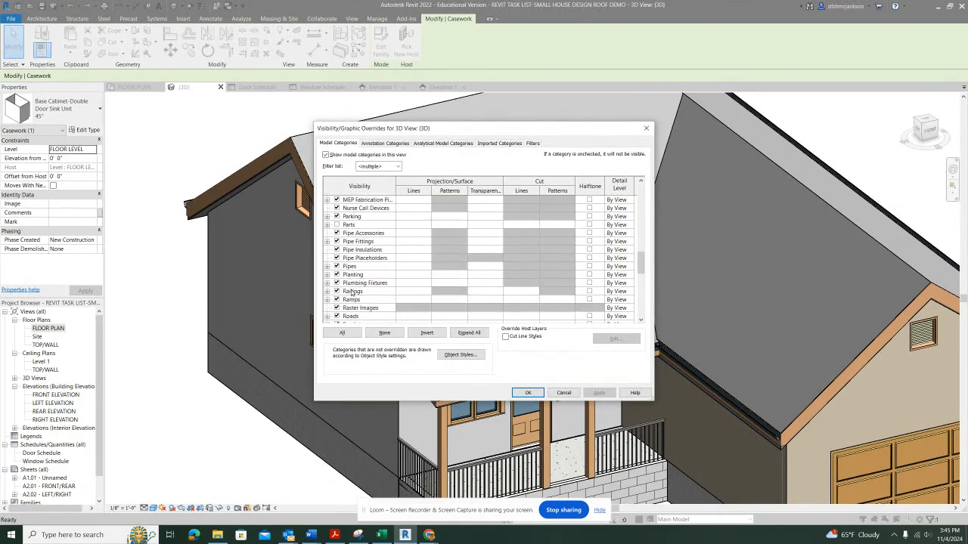
{"action": "scroll", "coordinate": [349, 291], "scroll_direction": "down", "scroll_amount": 3}
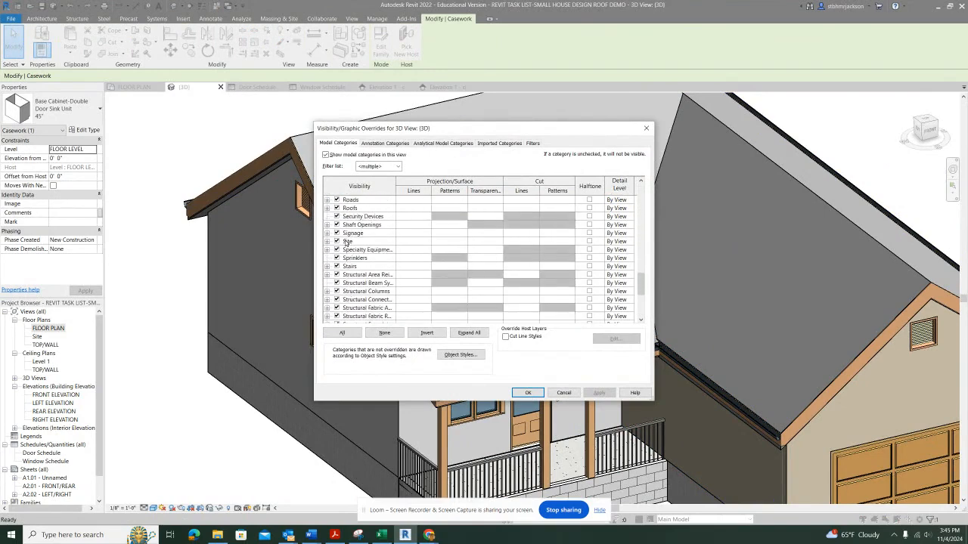
{"action": "scroll", "coordinate": [341, 280], "scroll_direction": "down", "scroll_amount": 5}
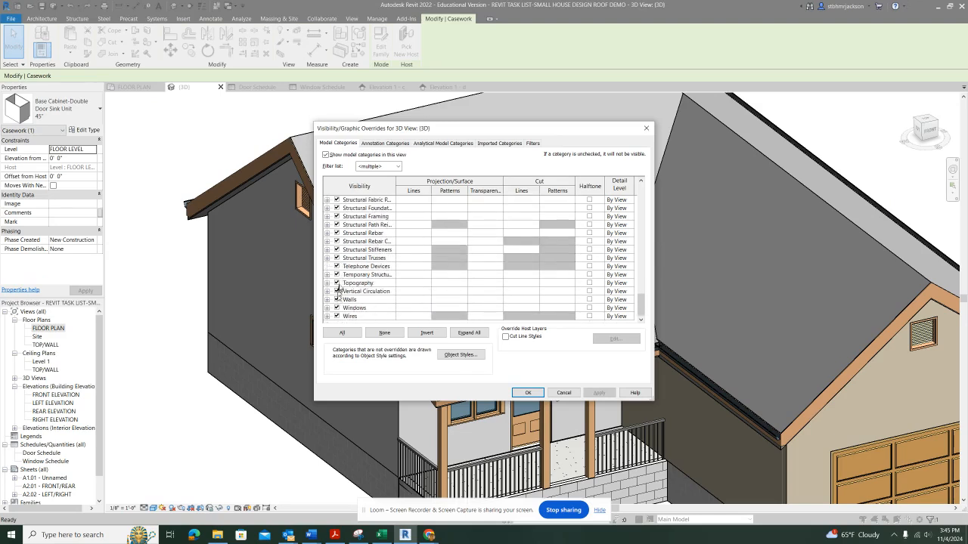
{"action": "scroll", "coordinate": [342, 254], "scroll_direction": "up", "scroll_amount": 5}
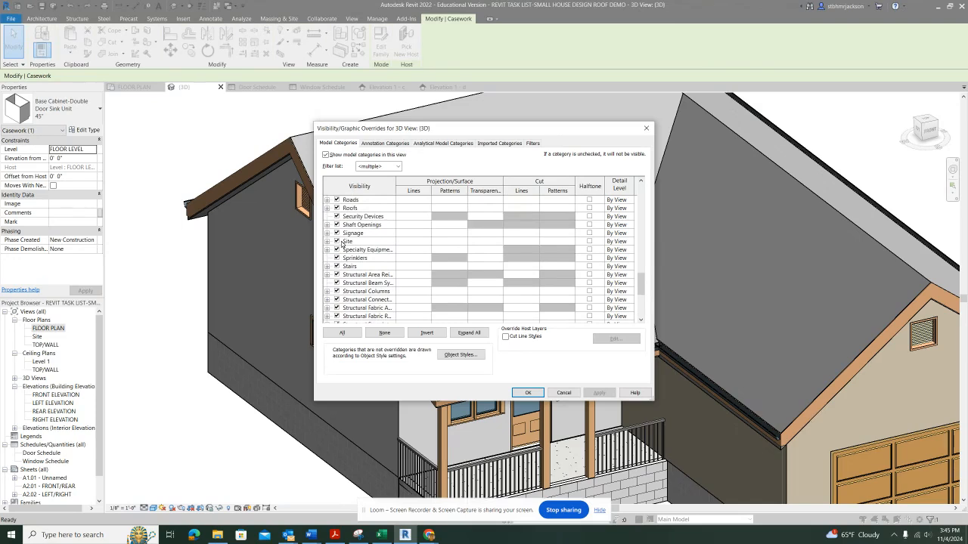
{"action": "scroll", "coordinate": [341, 244], "scroll_direction": "up", "scroll_amount": 1}
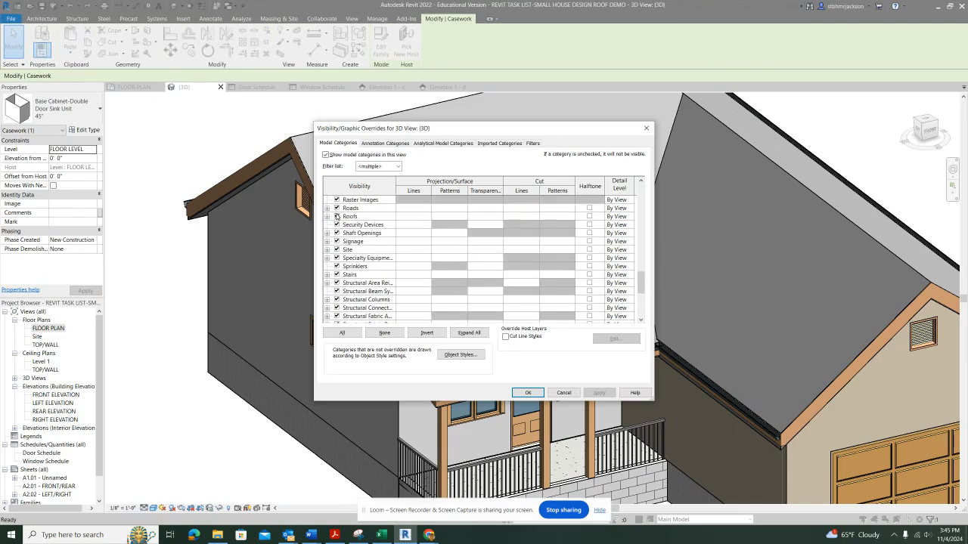
{"action": "left_click", "coordinate": [337, 216]}
{"action": "left_click", "coordinate": [597, 394]}
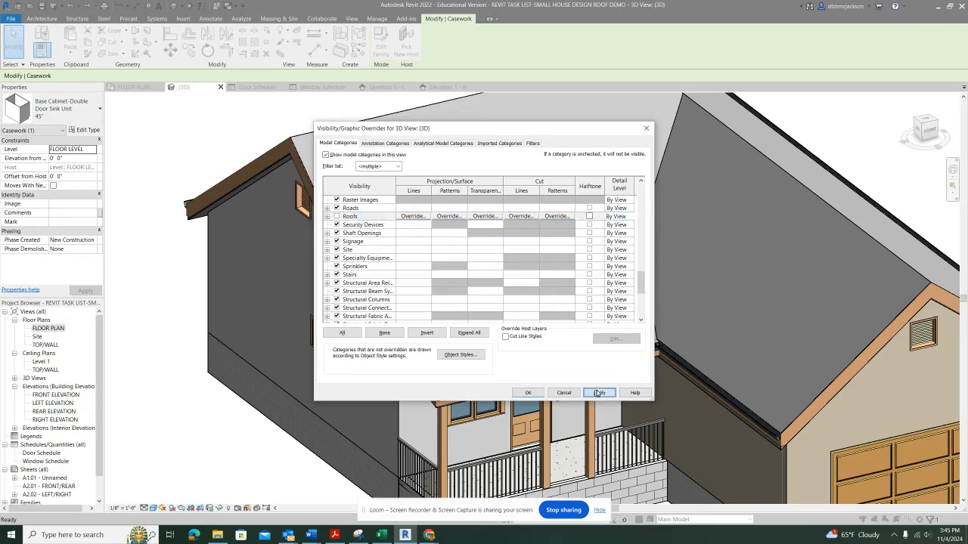
{"action": "left_click", "coordinate": [528, 393]}
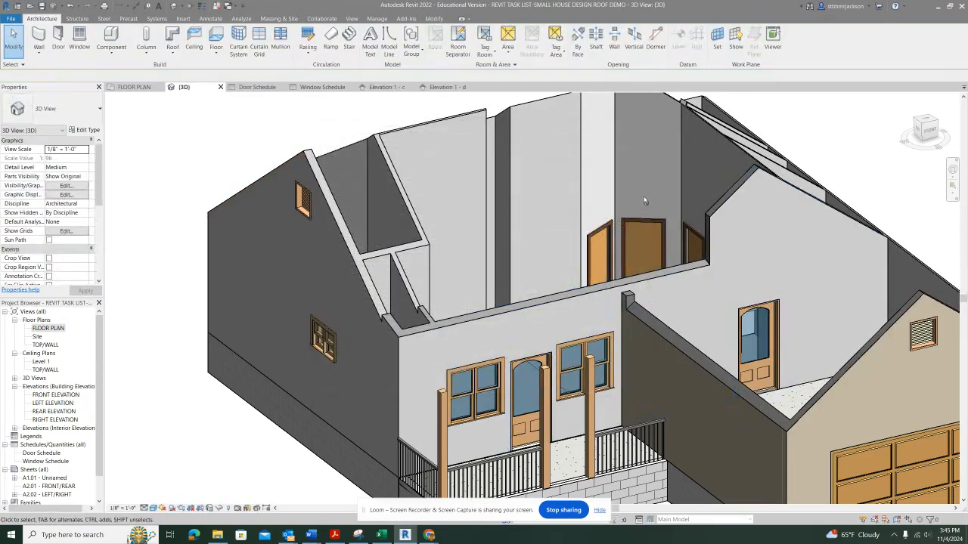
Step: Delete the 3" LW Concrete on 2" Metal Deck floor in the garage
{"action": "middle_click_drag", "start_coordinate": [602, 209], "coordinate": [704, 303], "text": "shift"}
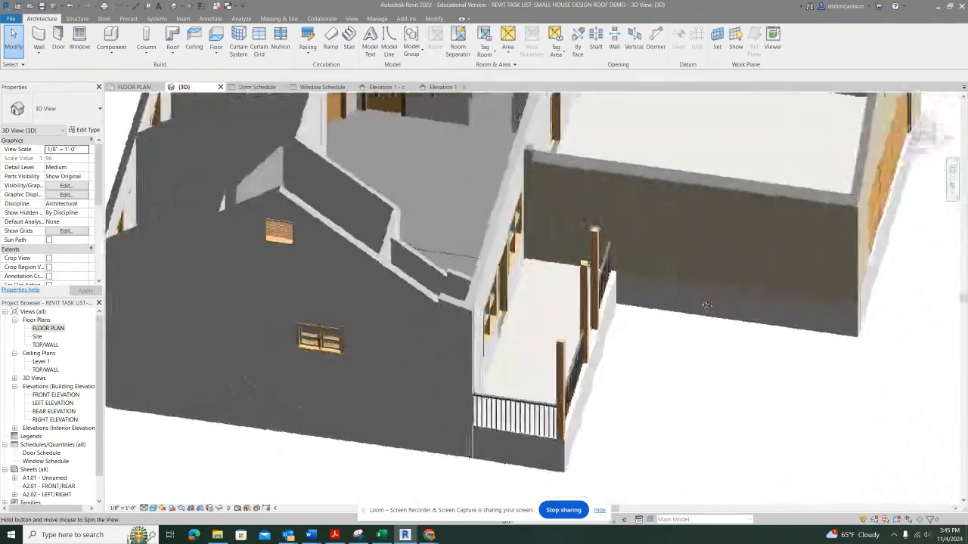
{"action": "middle_click_drag", "start_coordinate": [568, 210], "coordinate": [650, 449]}
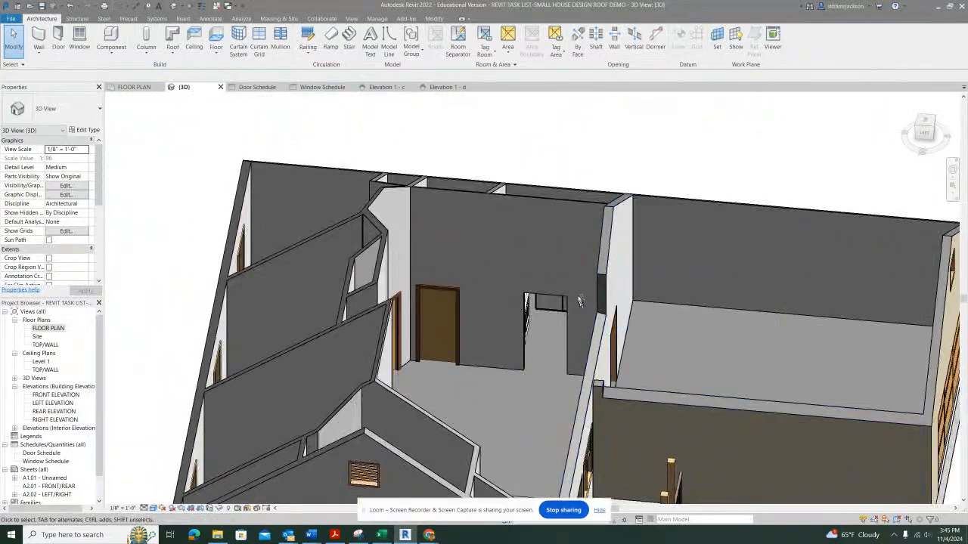
{"action": "middle_click_drag", "start_coordinate": [579, 300], "coordinate": [730, 348], "text": "shift"}
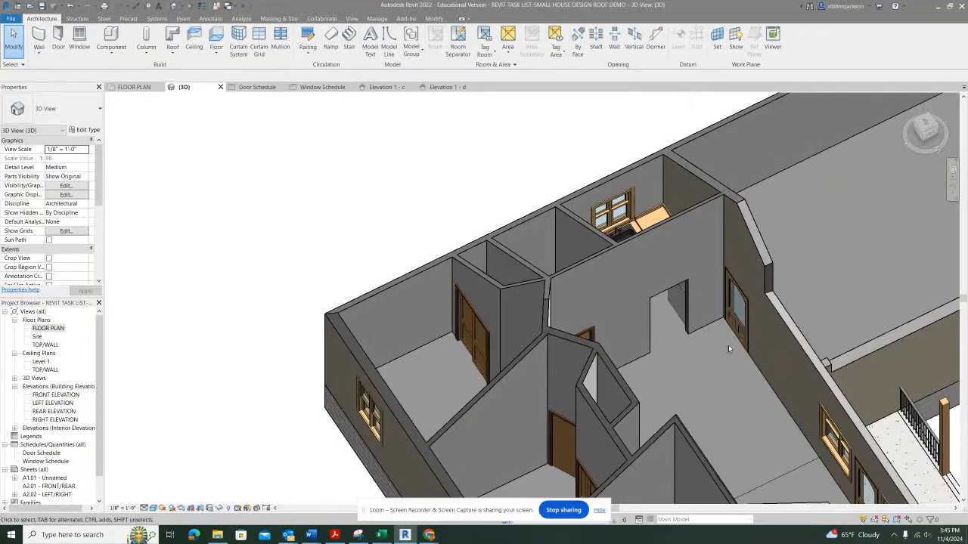
{"action": "left_click", "coordinate": [786, 174]}
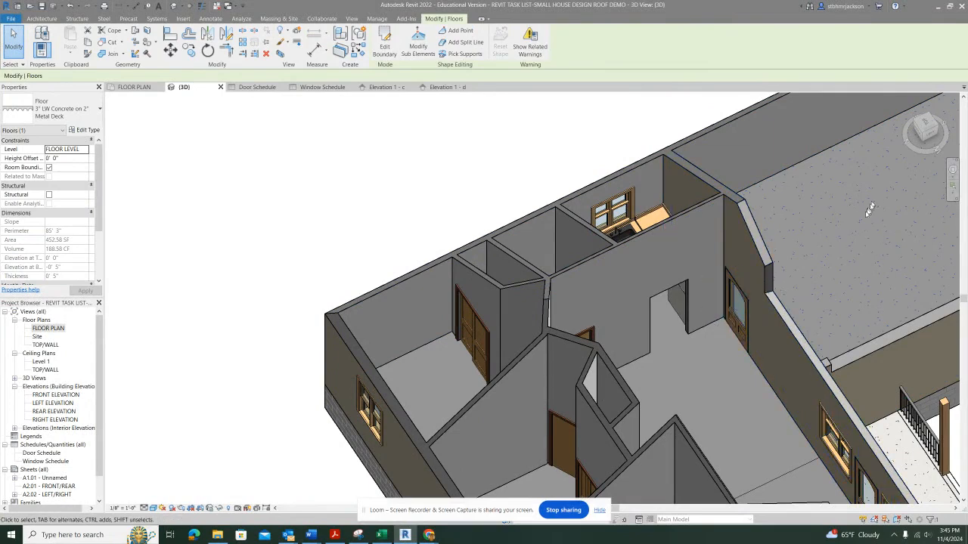
{"action": "middle_click_drag", "start_coordinate": [870, 210], "coordinate": [879, 234], "text": "shift"}
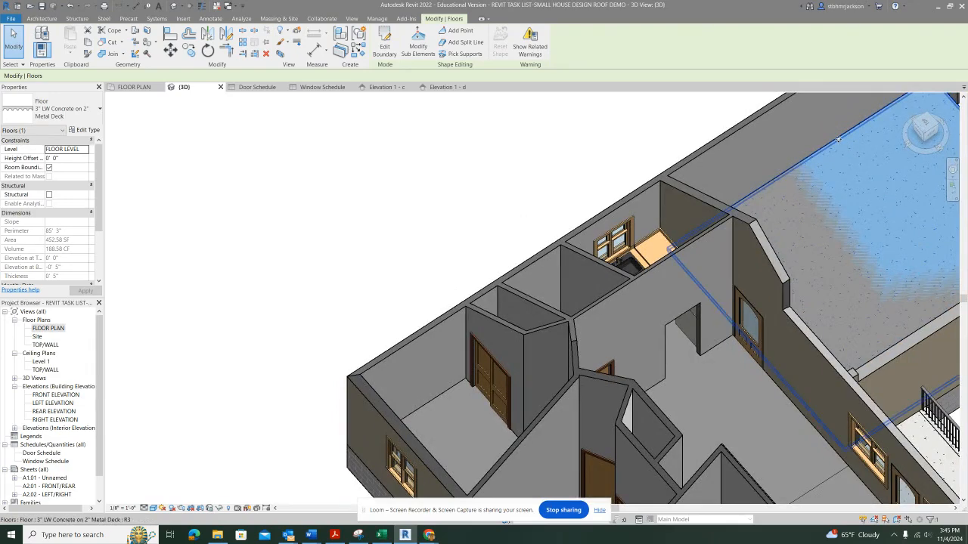
{"action": "key", "text": "Delete"}
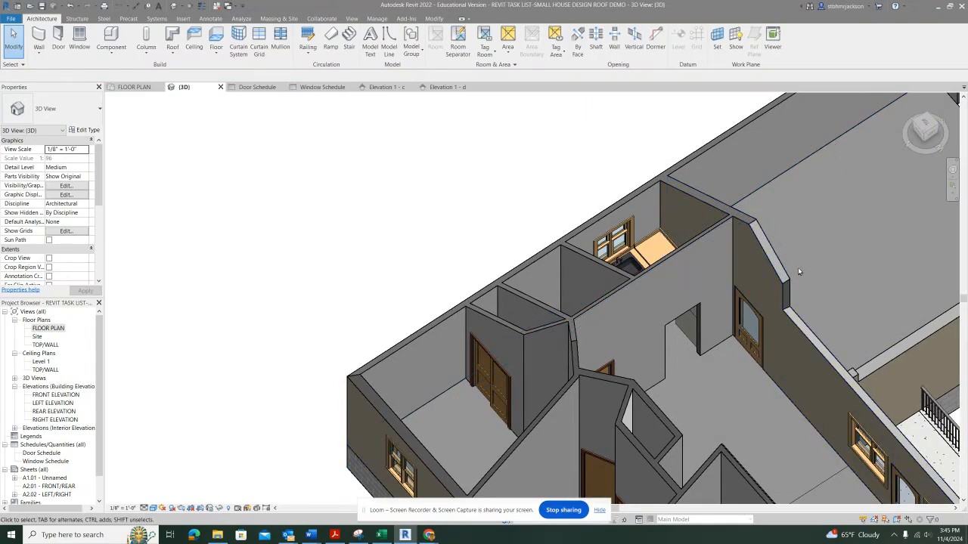
Step: Examine the kitchen's sink, base cabinet and countertops up close from above in the 3D view
{"action": "middle_click_drag", "start_coordinate": [797, 260], "coordinate": [620, 282], "text": "shift"}
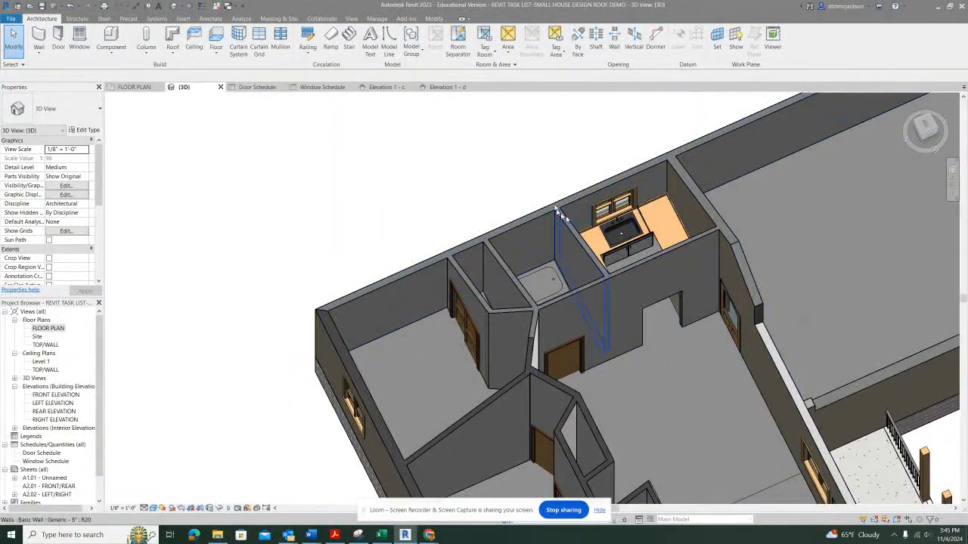
{"action": "scroll", "coordinate": [634, 222], "scroll_direction": "up", "scroll_amount": 4}
{"action": "scroll", "coordinate": [635, 222], "scroll_direction": "up", "scroll_amount": 5}
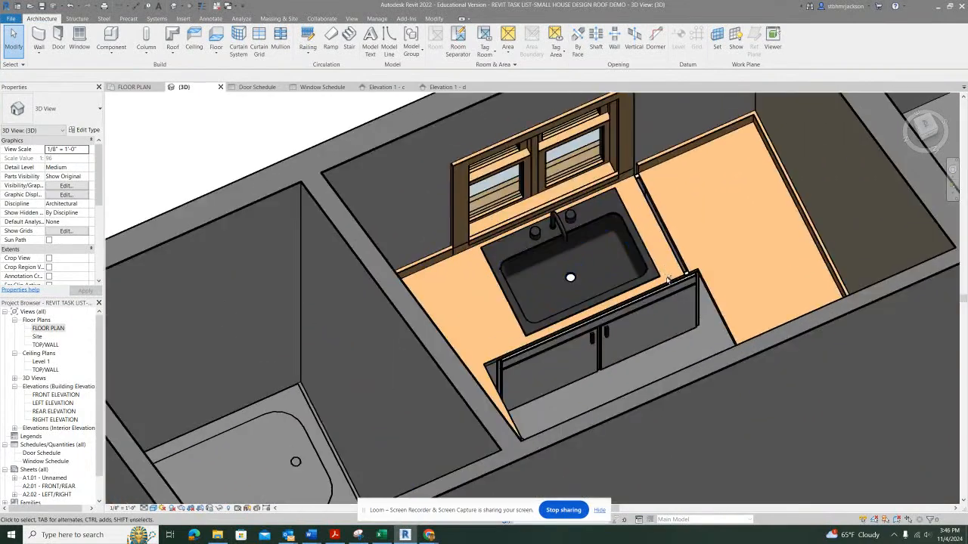
{"action": "middle_click_drag", "start_coordinate": [669, 280], "coordinate": [652, 252], "text": "shift"}
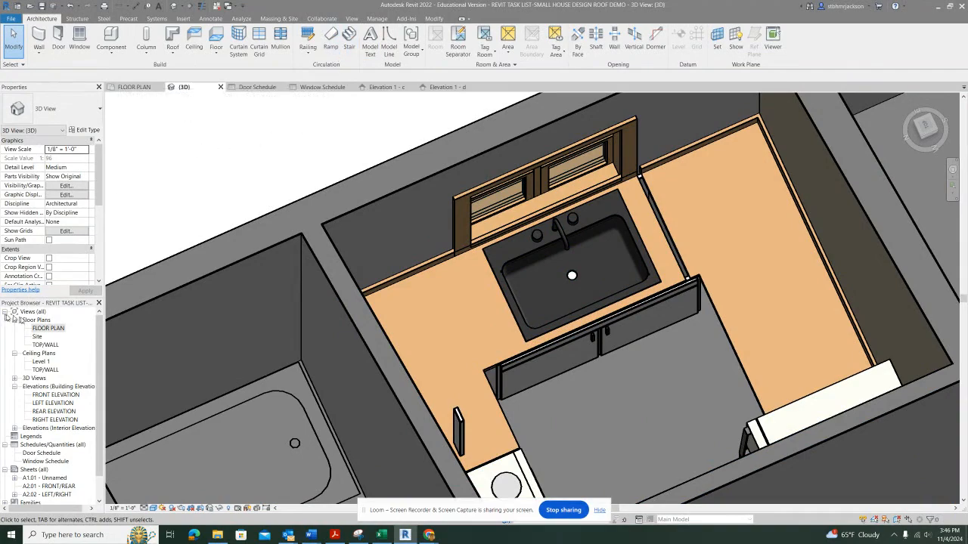
Step: Return to the floor plan and review the red task notes around the house and the remaining task list
{"action": "double_click", "coordinate": [40, 327]}
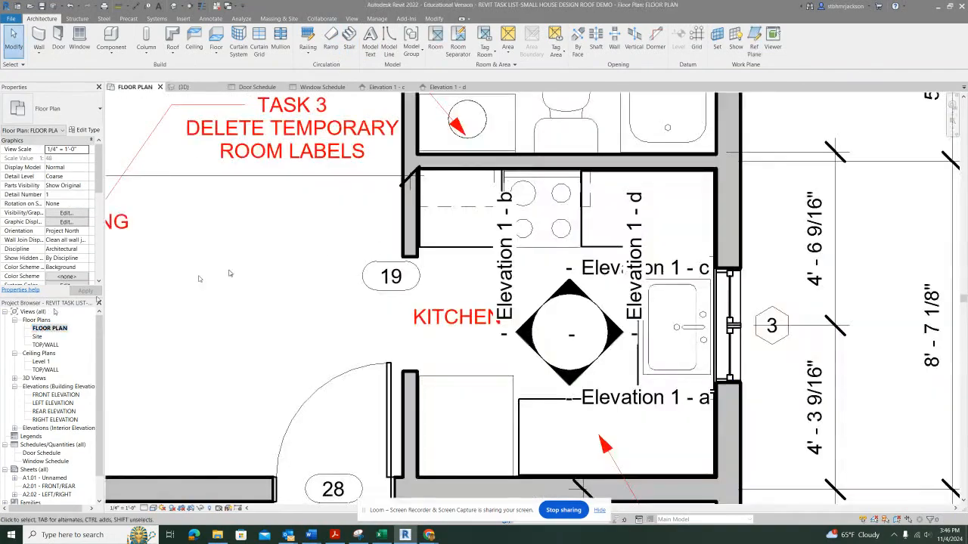
{"action": "scroll", "coordinate": [651, 276], "scroll_direction": "down", "scroll_amount": 3}
{"action": "scroll", "coordinate": [635, 275], "scroll_direction": "down", "scroll_amount": 2}
{"action": "middle_click_drag", "start_coordinate": [500, 198], "coordinate": [667, 261]}
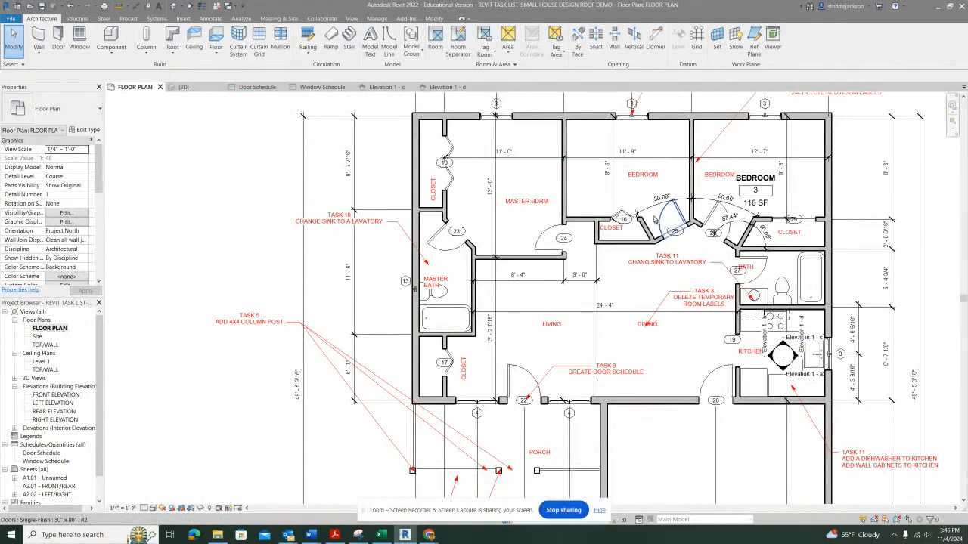
{"action": "middle_click_drag", "start_coordinate": [629, 192], "coordinate": [395, 144]}
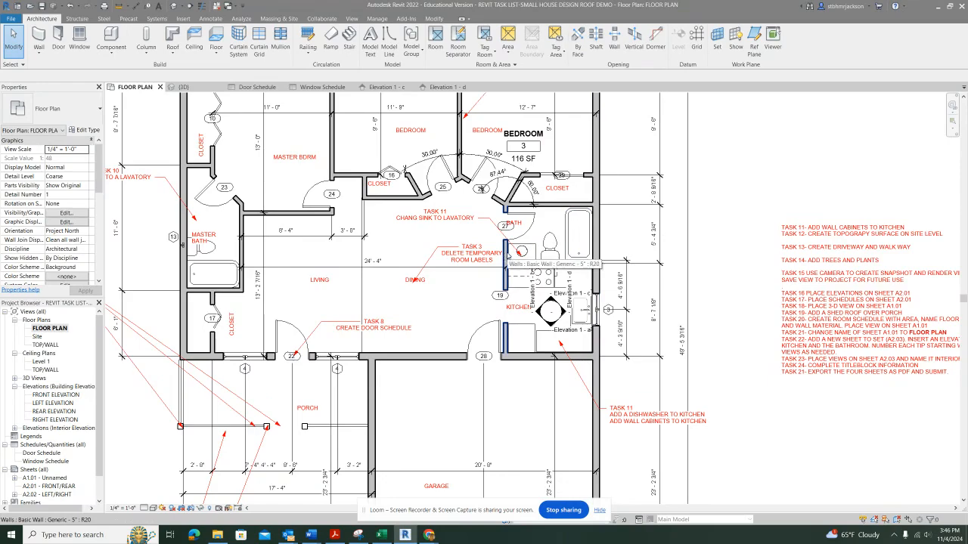
{"action": "middle_click_drag", "start_coordinate": [509, 258], "coordinate": [644, 261]}
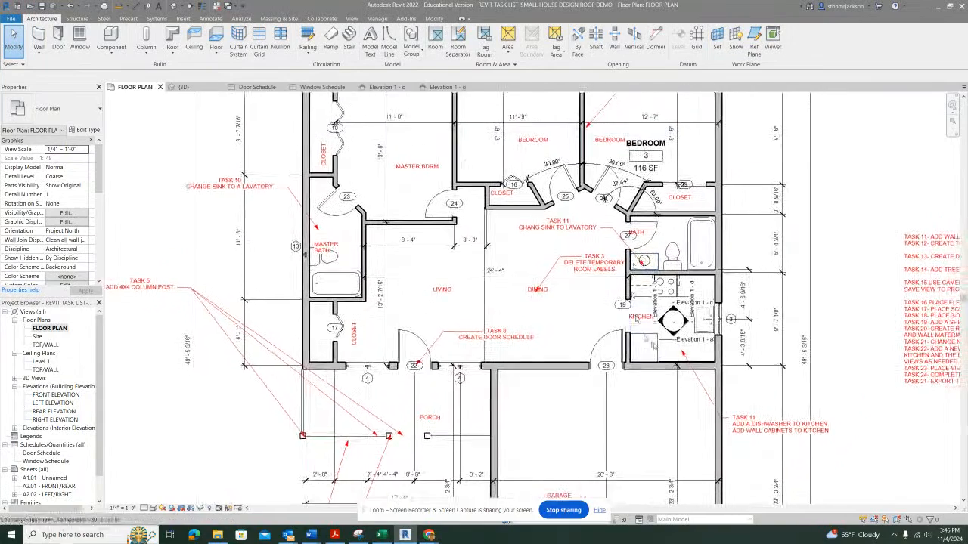
{"action": "middle_click_drag", "start_coordinate": [645, 344], "coordinate": [833, 268]}
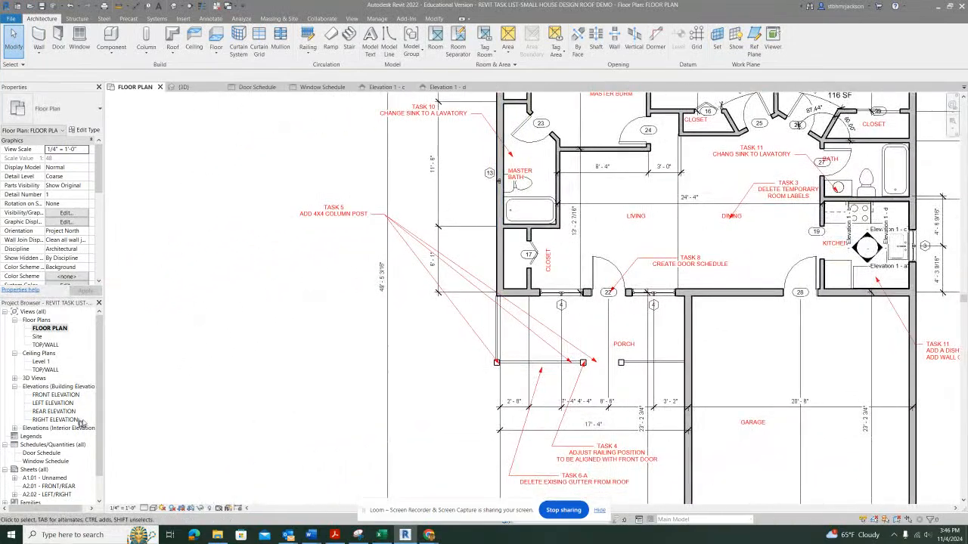
Step: Try to duplicate sheet A2.02 - LEFT/RIGHT from the project's sheet list
{"action": "scroll", "coordinate": [102, 423], "scroll_direction": "down", "scroll_amount": 1}
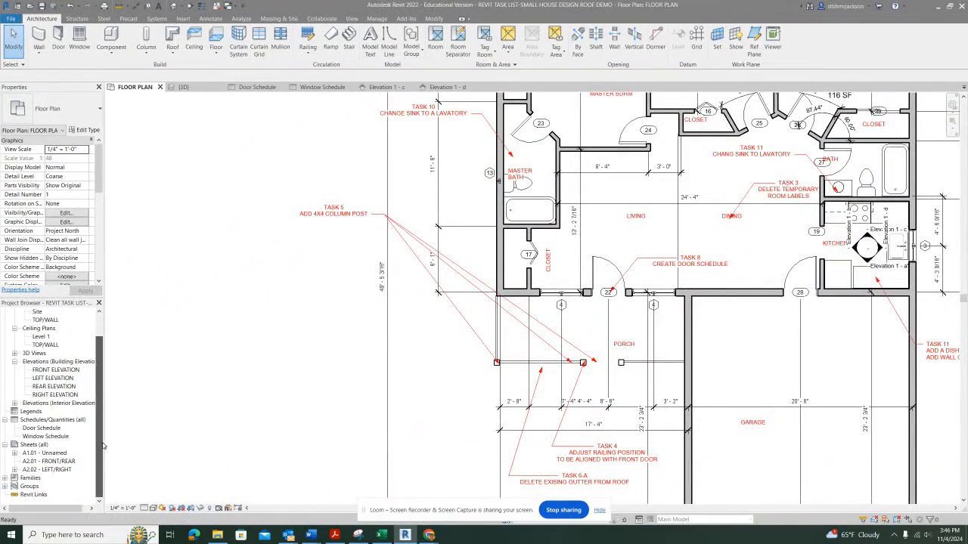
{"action": "left_click", "coordinate": [38, 472]}
{"action": "right_click", "coordinate": [38, 472]}
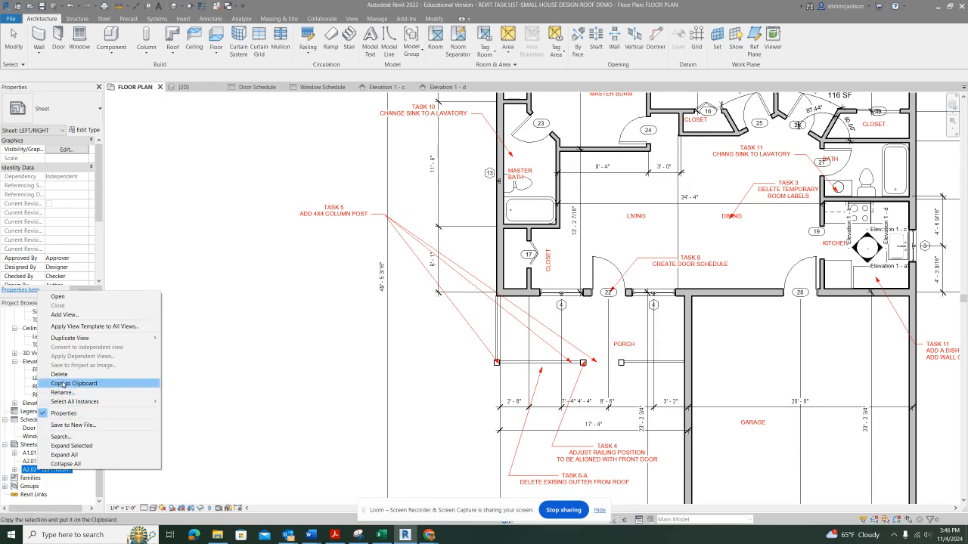
{"action": "mouse_move", "coordinate": [79, 340]}
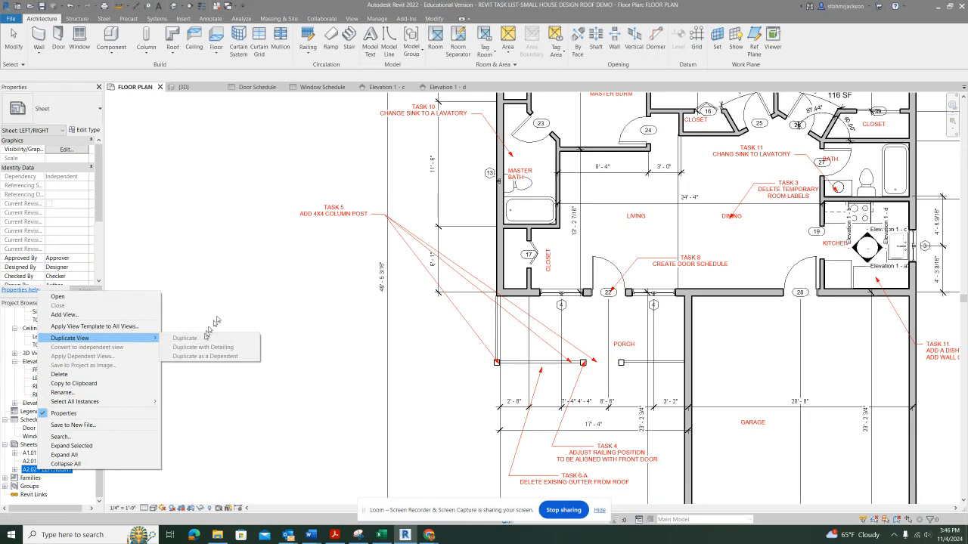
{"action": "left_click", "coordinate": [243, 264]}
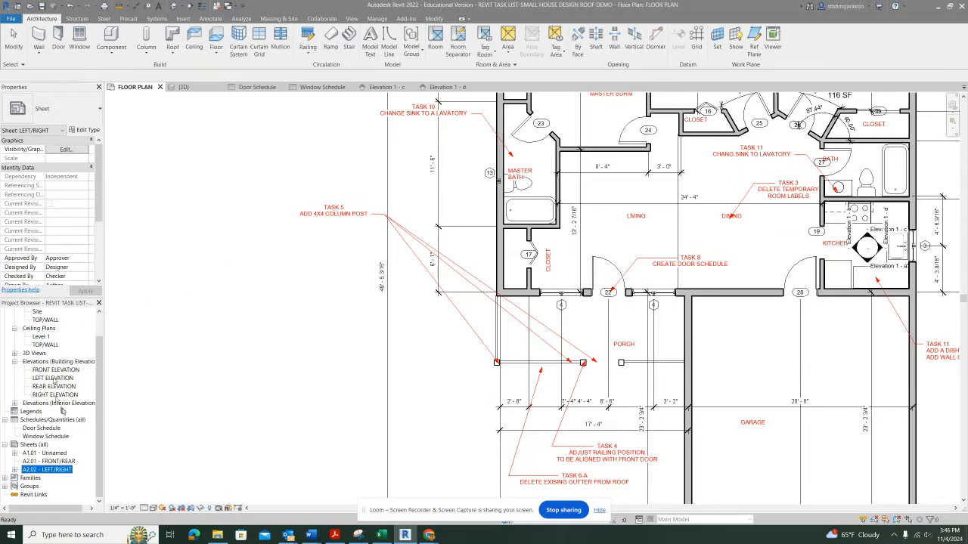
{"action": "left_click", "coordinate": [38, 456]}
{"action": "left_click", "coordinate": [38, 456]}
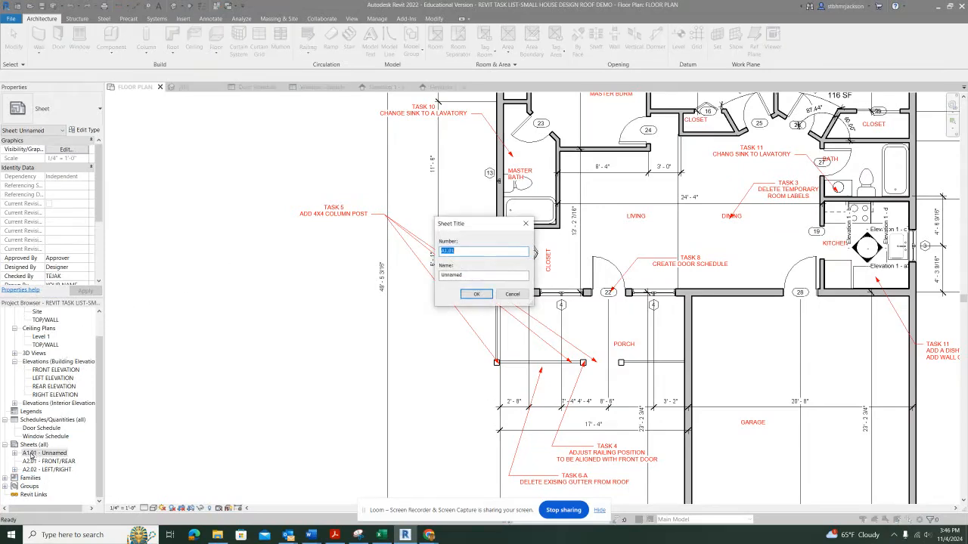
{"action": "left_click", "coordinate": [517, 295]}
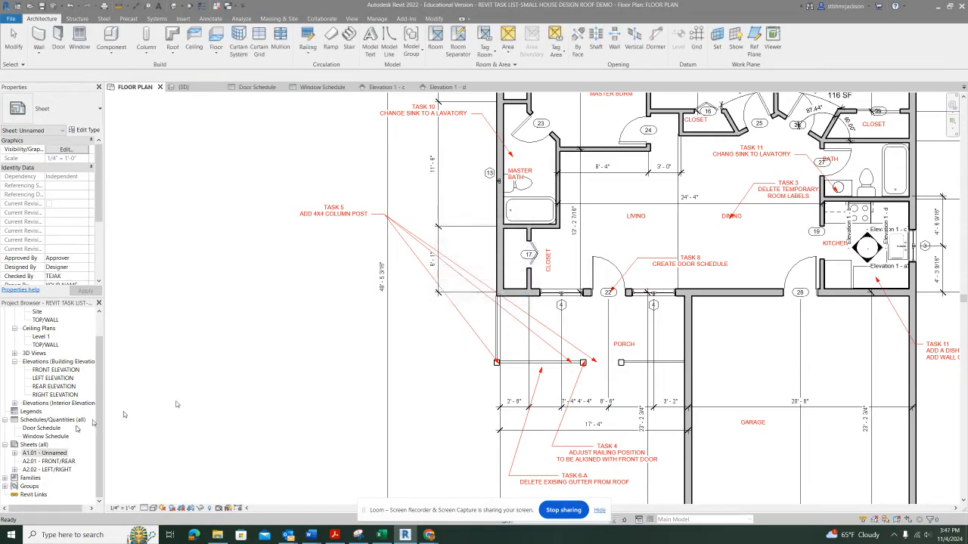
Step: Open sheet A2.02 - LEFT/RIGHT and try again to duplicate it with the Duplicate View options
{"action": "double_click", "coordinate": [31, 470]}
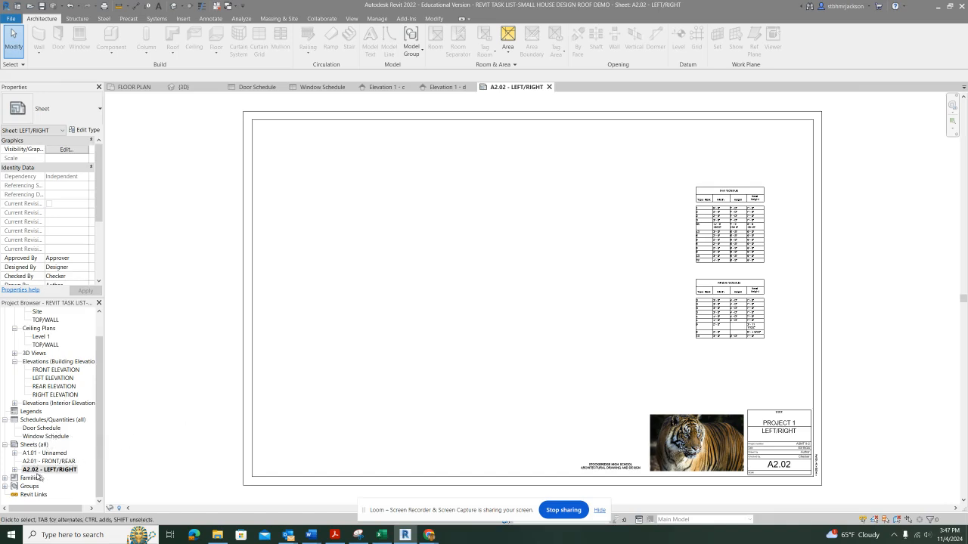
{"action": "right_click", "coordinate": [34, 469]}
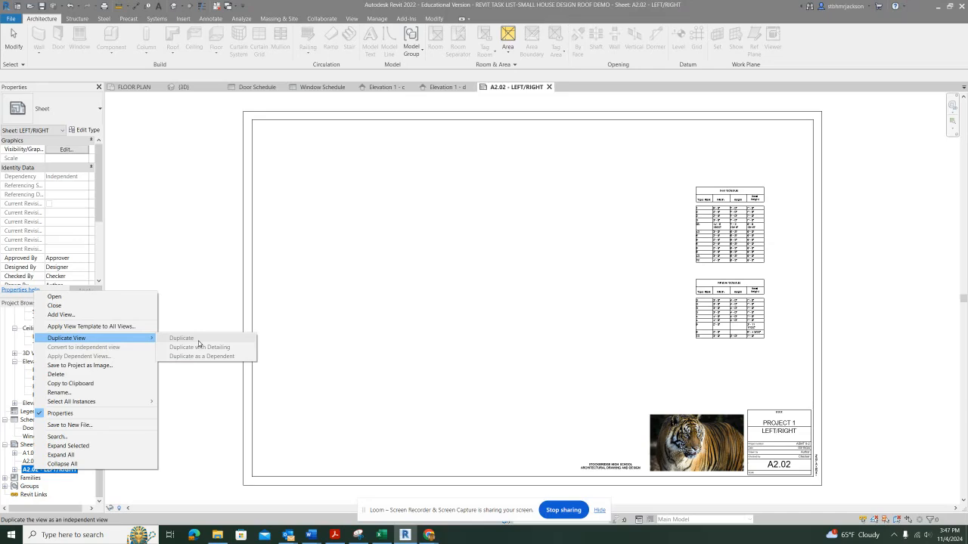
{"action": "left_click", "coordinate": [481, 278]}
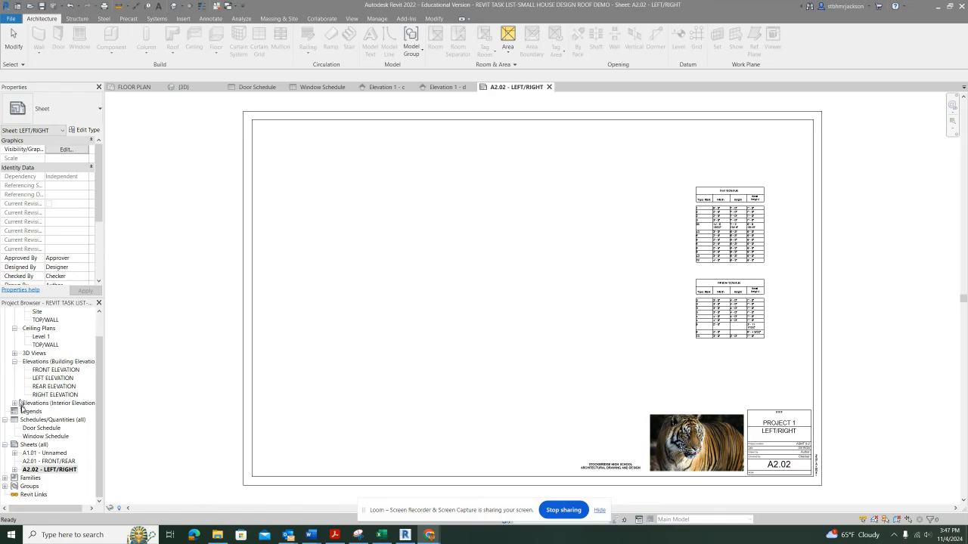
Step: Create a new sheet using the D 22 x 34 Horizontal-SHS titleblock
{"action": "left_click", "coordinate": [43, 446]}
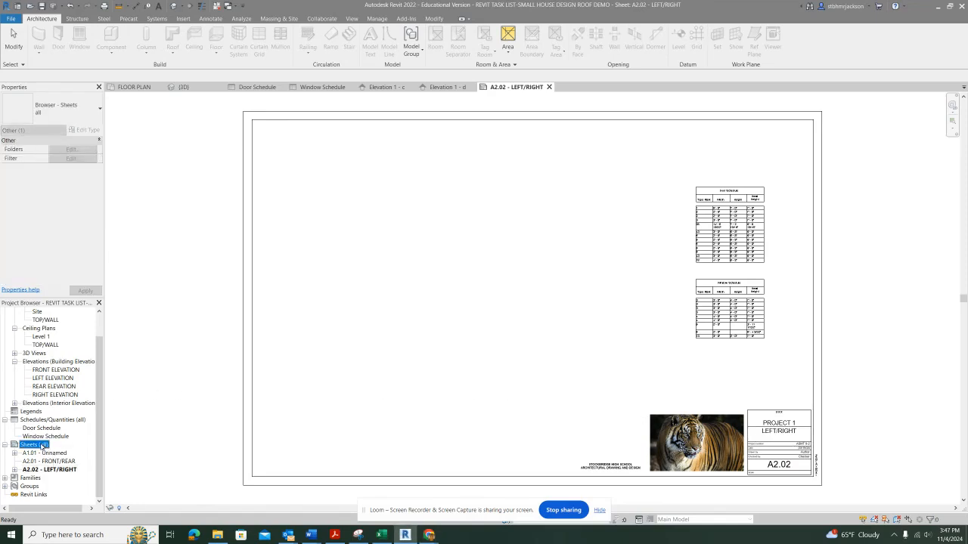
{"action": "right_click", "coordinate": [44, 446]}
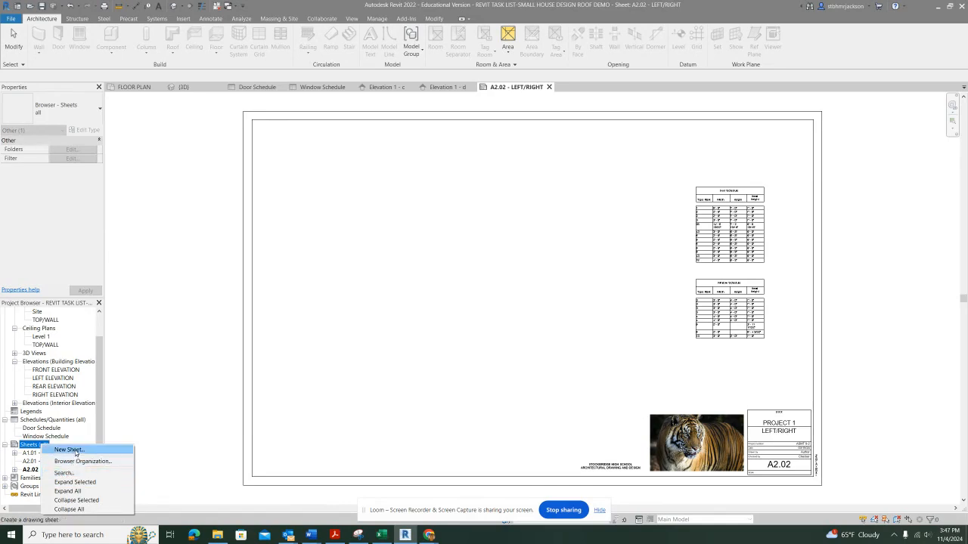
{"action": "left_click", "coordinate": [68, 450]}
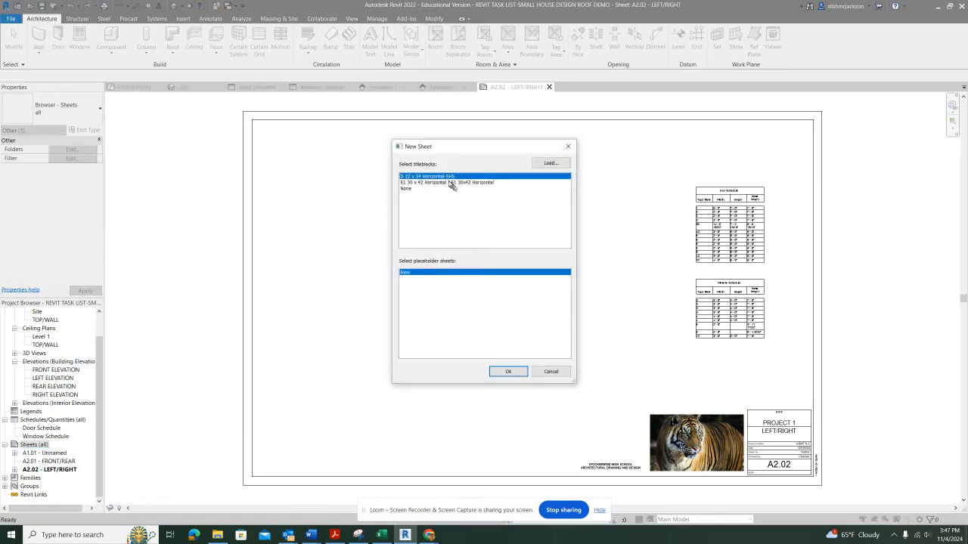
{"action": "left_click", "coordinate": [505, 372]}
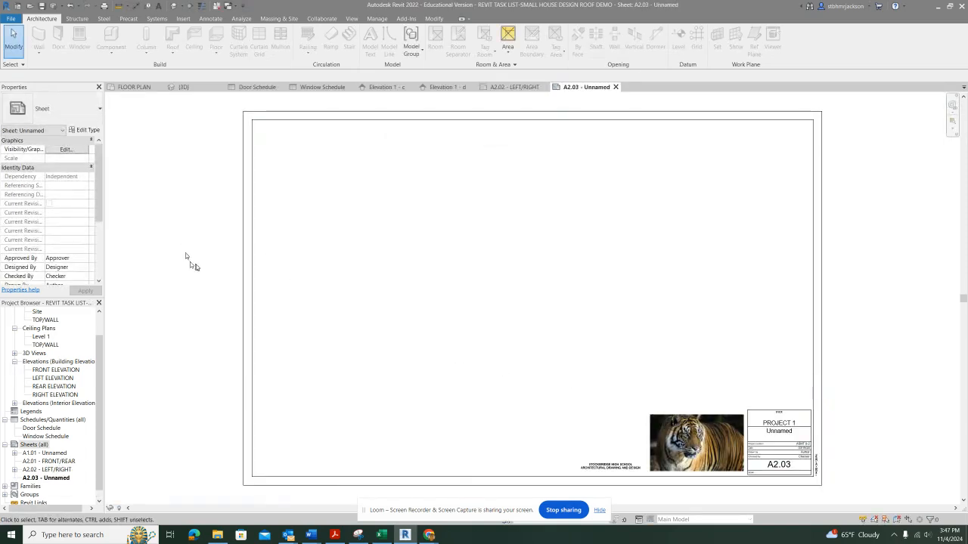
Step: Open interior view Elevation 1 - a and lower the top of its crop region to the TOP/WALL level
{"action": "mouse_move", "coordinate": [100, 205]}
{"action": "left_mouse_down"}
{"action": "mouse_move", "coordinate": [100, 241]}
{"action": "mouse_move", "coordinate": [100, 229]}
{"action": "left_mouse_up"}
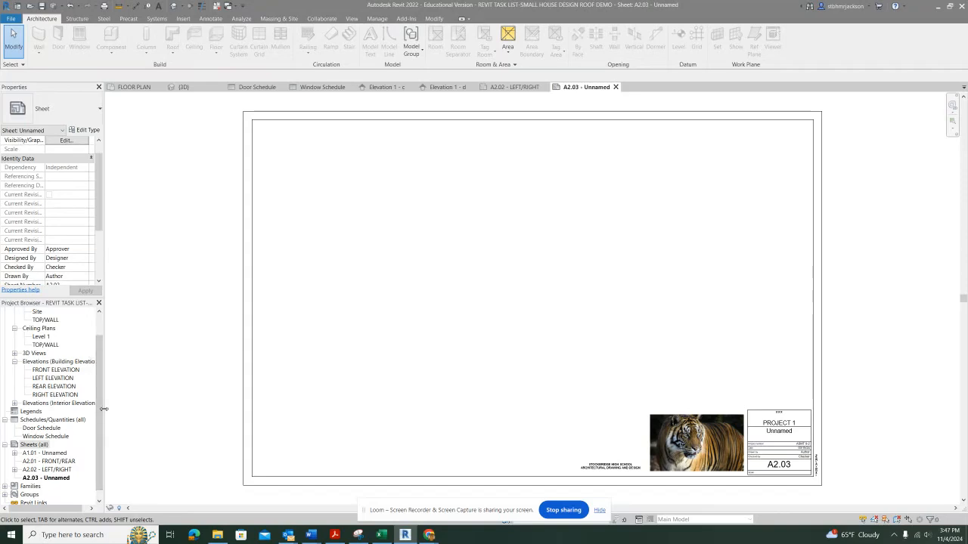
{"action": "left_click_drag", "start_coordinate": [99, 418], "coordinate": [97, 406]}
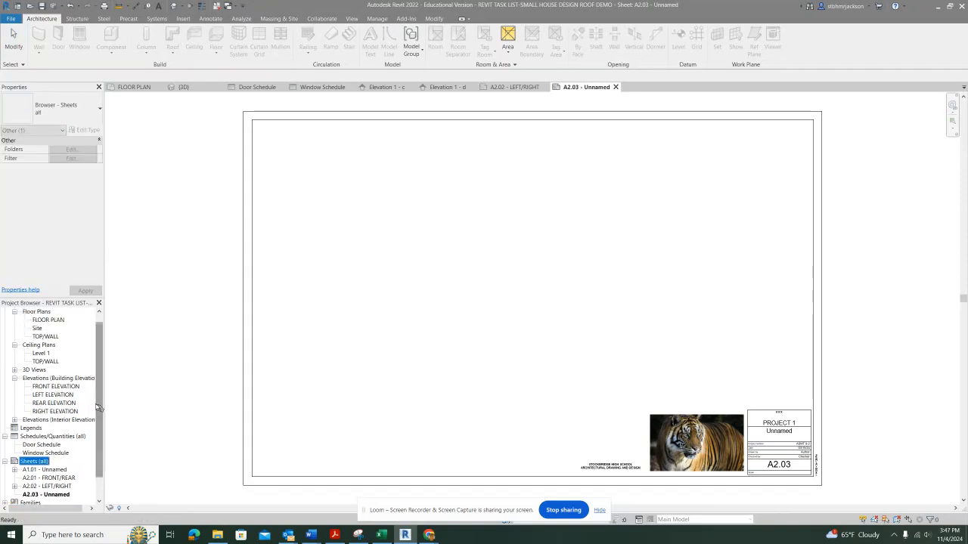
{"action": "left_click", "coordinate": [34, 422]}
{"action": "double_click", "coordinate": [34, 422]}
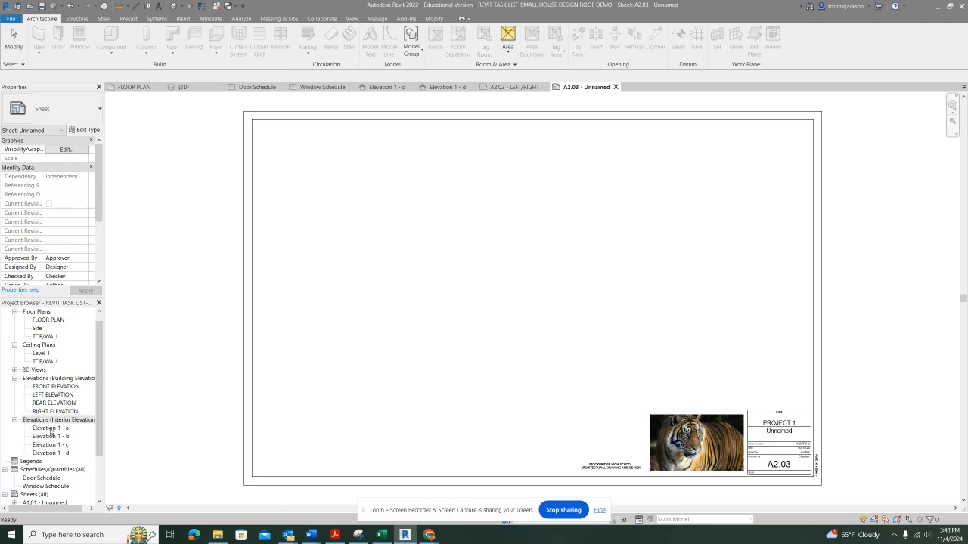
{"action": "double_click", "coordinate": [50, 429]}
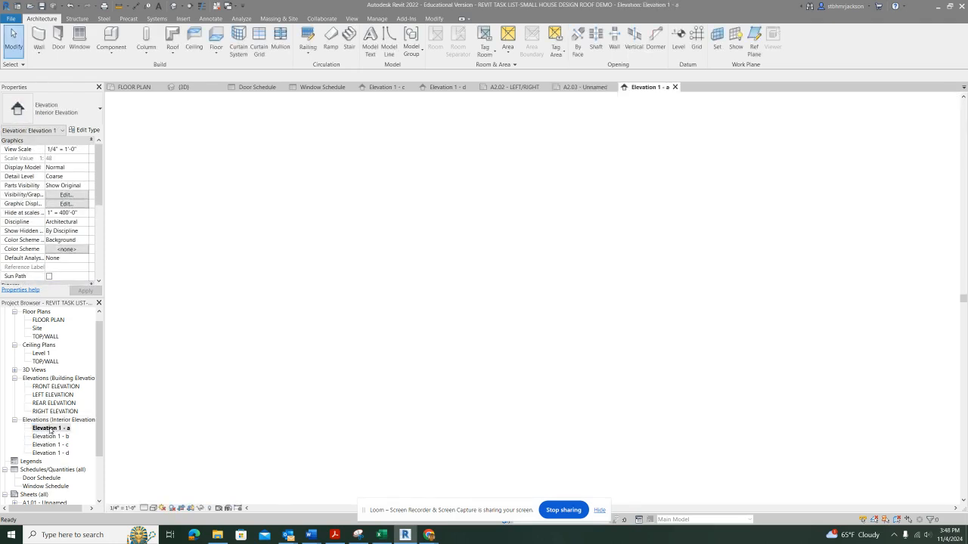
{"action": "scroll", "coordinate": [492, 257], "scroll_direction": "down", "scroll_amount": 1}
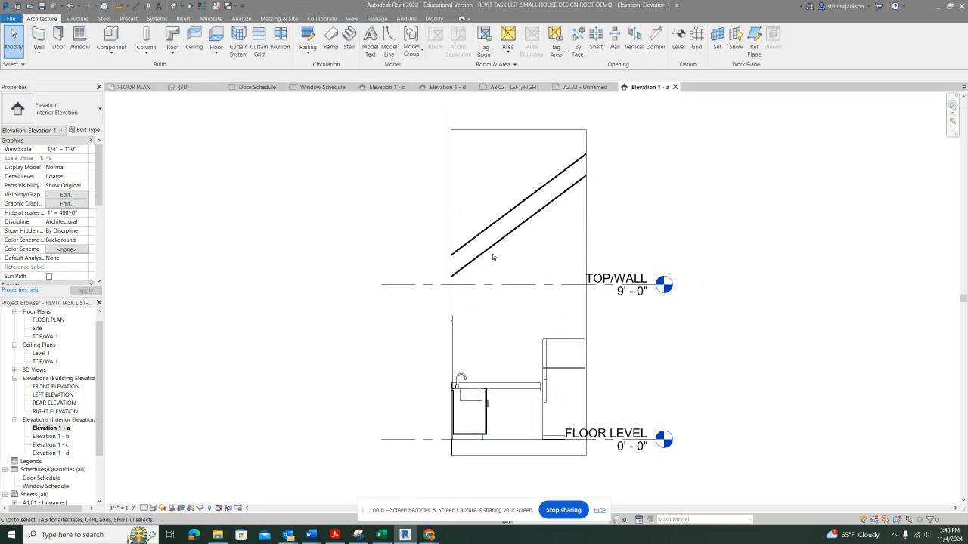
{"action": "left_click", "coordinate": [509, 131]}
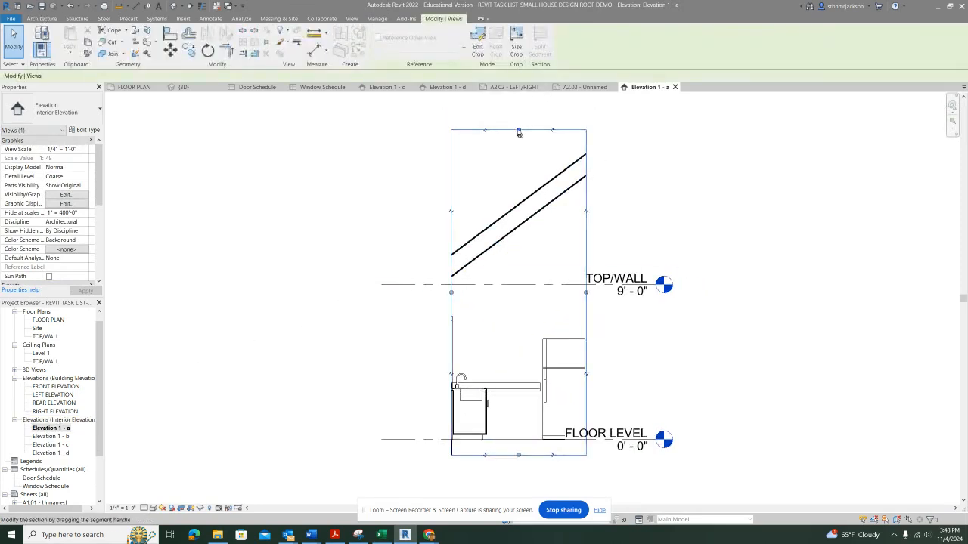
{"action": "left_click_drag", "start_coordinate": [518, 130], "coordinate": [521, 285]}
{"action": "key", "text": "Escape"}
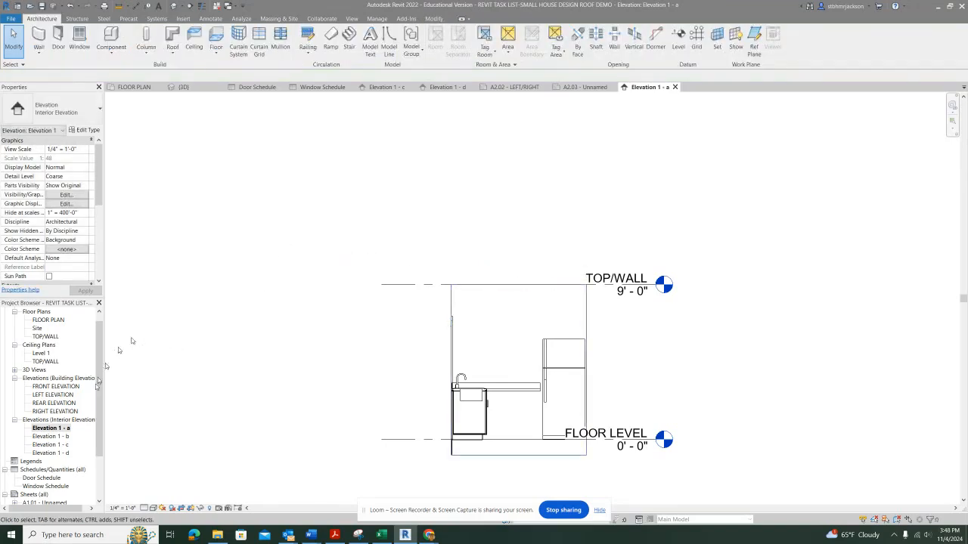
Step: Open interior view Elevation 1 - b and lower the top of its crop region to the TOP/WALL level
{"action": "double_click", "coordinate": [47, 437]}
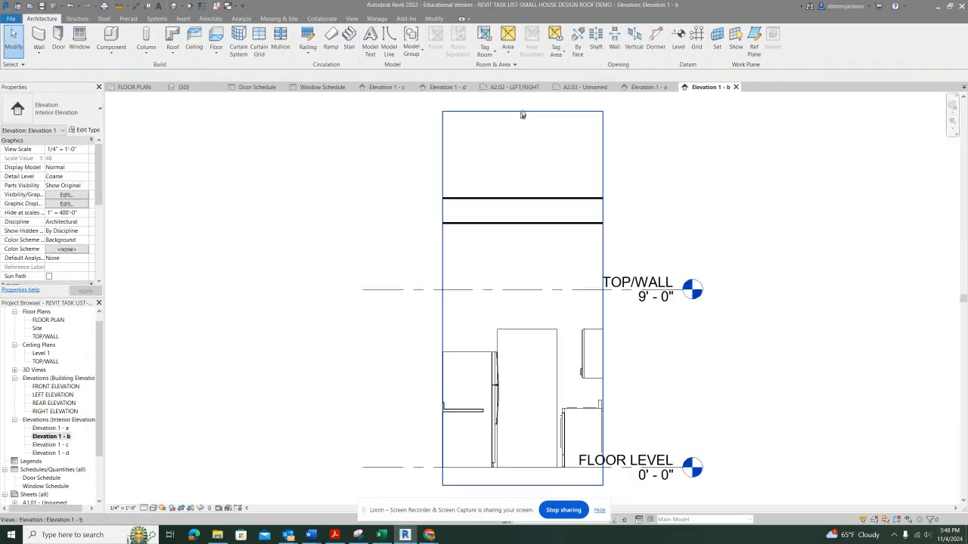
{"action": "left_click", "coordinate": [522, 113]}
{"action": "left_click_drag", "start_coordinate": [522, 112], "coordinate": [522, 290]}
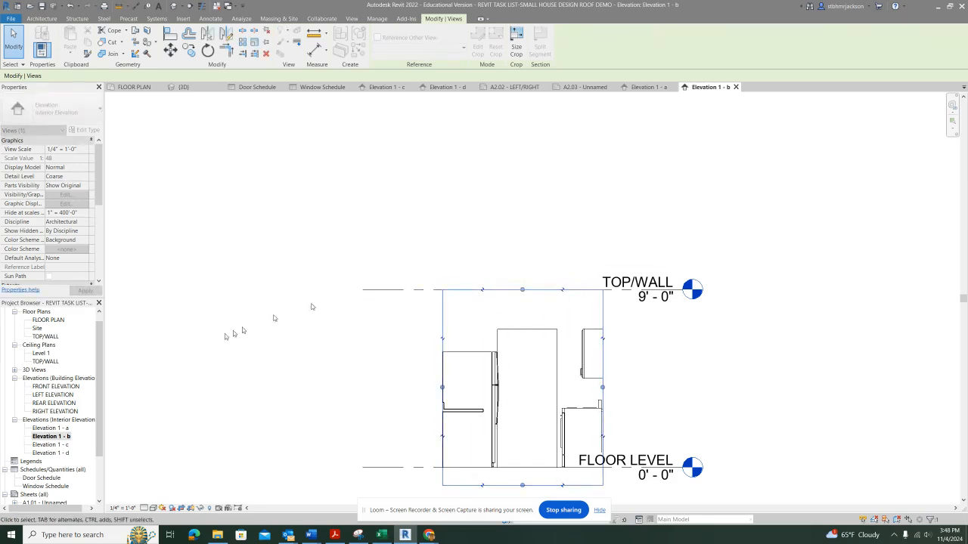
Step: Set Elevation 1 - b's scale to 1/2" = 1'-0" and extend the level heads outward, clear of the crop region
{"action": "left_click", "coordinate": [123, 508]}
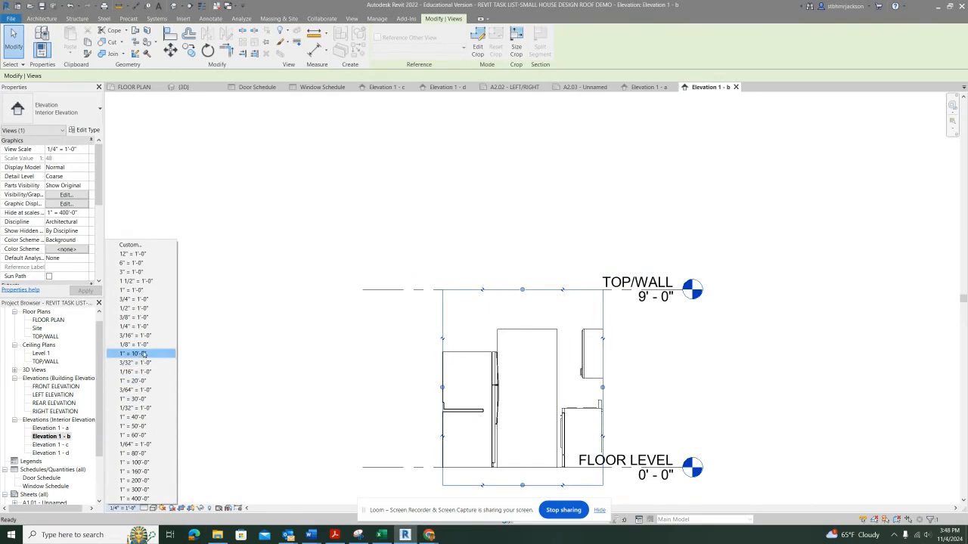
{"action": "left_click", "coordinate": [139, 308]}
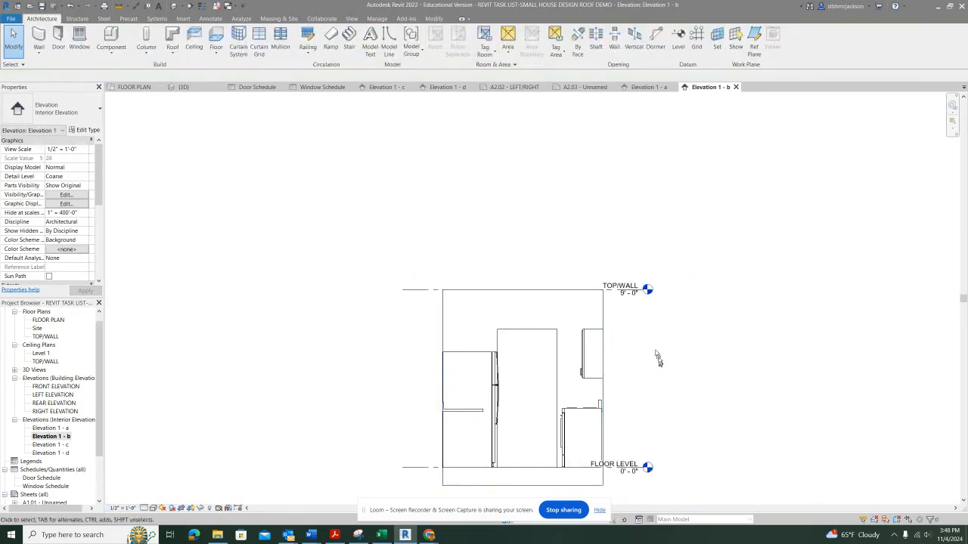
{"action": "left_click", "coordinate": [421, 290]}
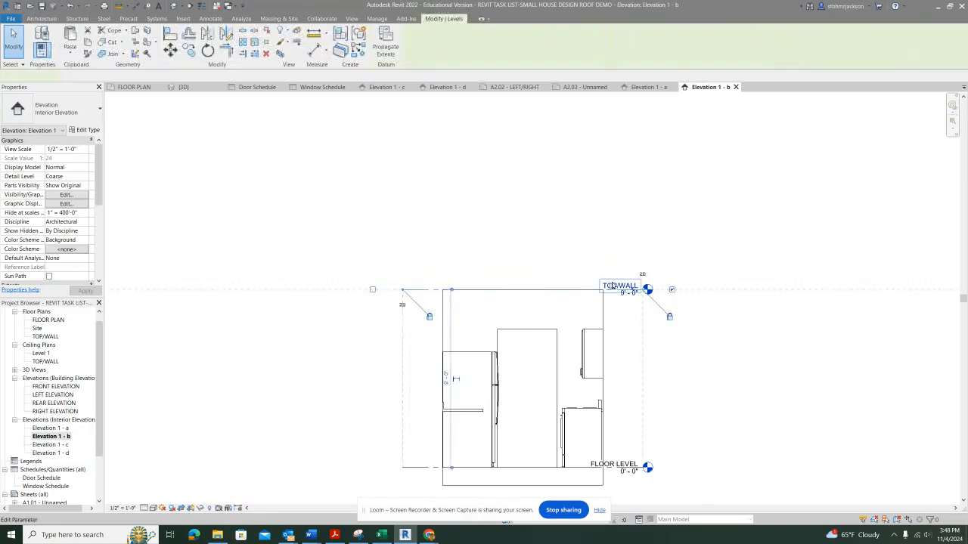
{"action": "left_click_drag", "start_coordinate": [644, 289], "coordinate": [672, 290]}
{"action": "left_click", "coordinate": [529, 249]}
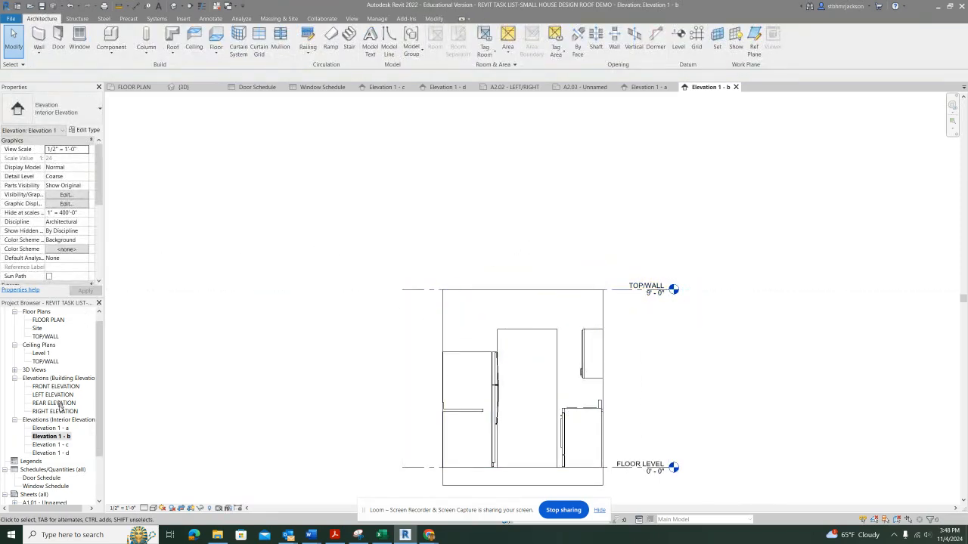
Step: Set Elevation 1 - a's scale to 1/2" = 1'-0" and move its level heads outward, away from the crop region
{"action": "double_click", "coordinate": [51, 428]}
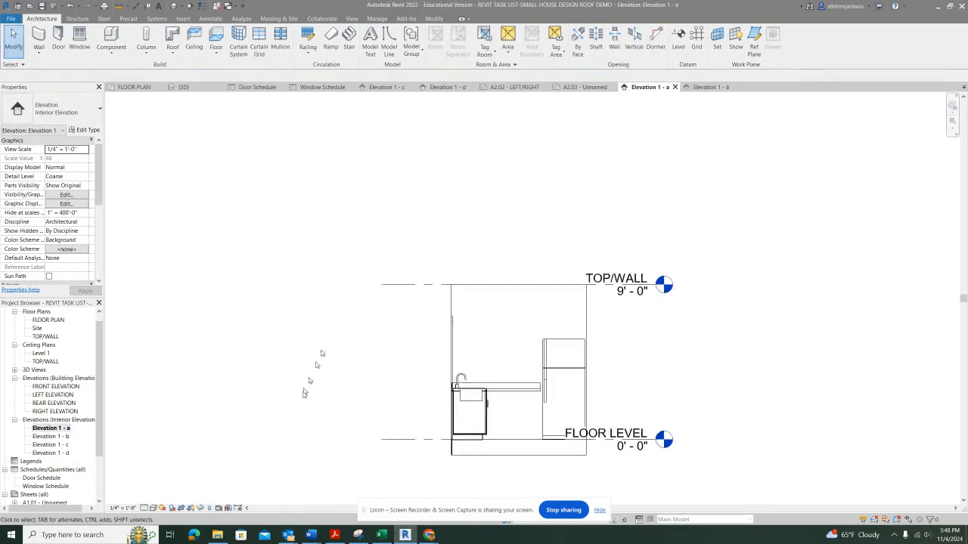
{"action": "left_click", "coordinate": [123, 508]}
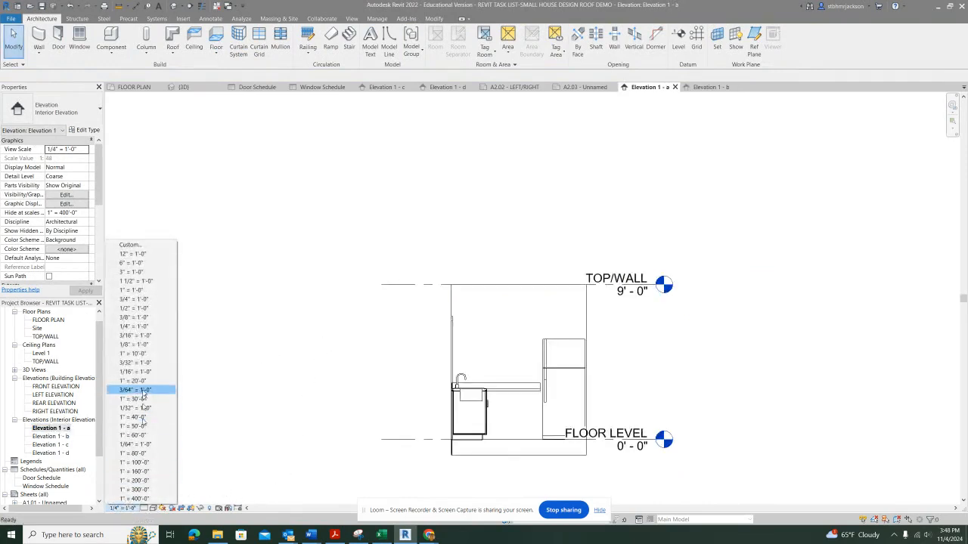
{"action": "left_click", "coordinate": [140, 306]}
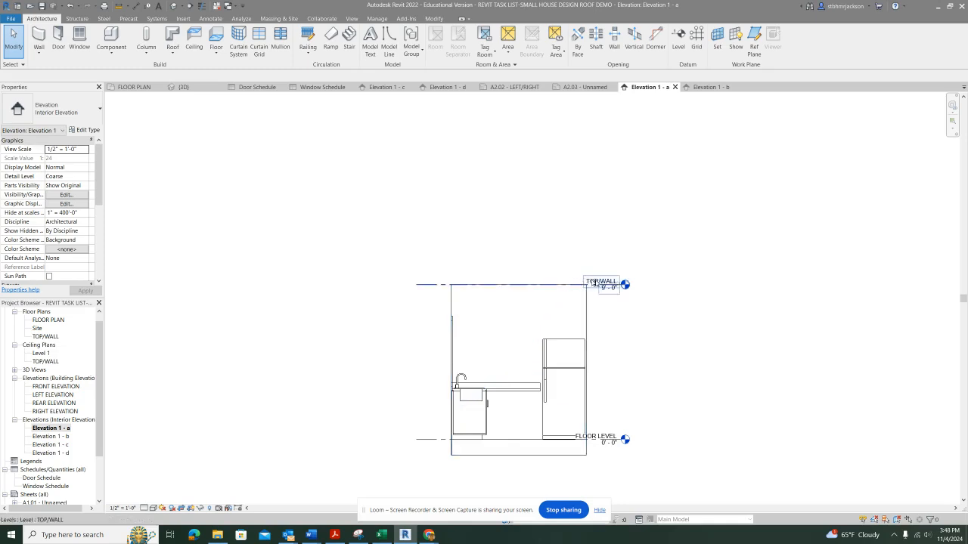
{"action": "left_click", "coordinate": [423, 286]}
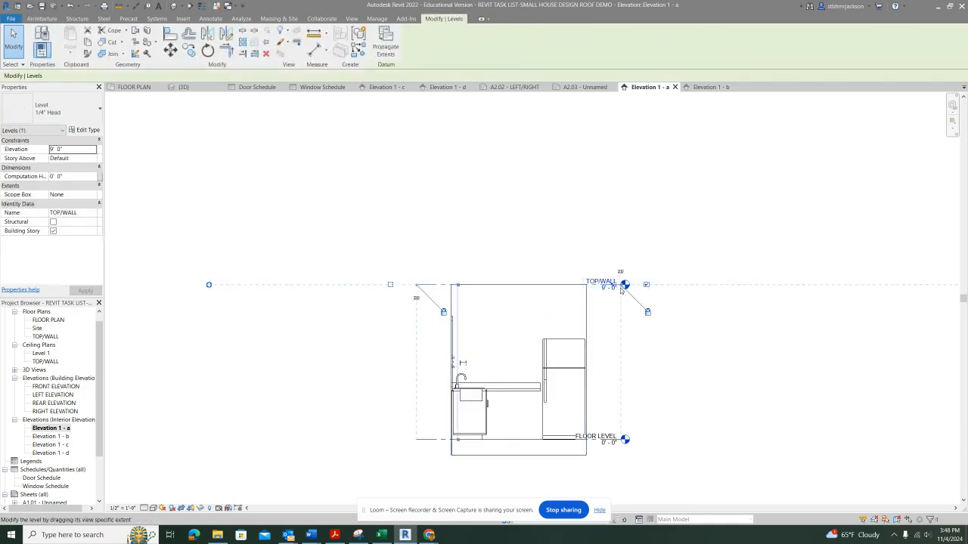
{"action": "left_click_drag", "start_coordinate": [625, 288], "coordinate": [647, 288]}
Step: Set Elevation 1 - c's scale to 1/2" = 1'-0" and move its level heads farther out from the crop region
{"action": "double_click", "coordinate": [50, 444]}
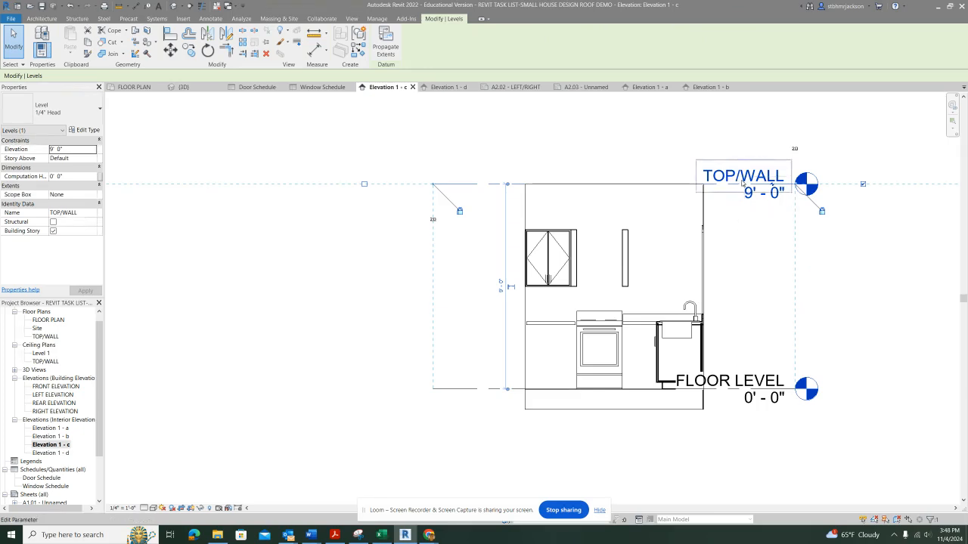
{"action": "left_click", "coordinate": [130, 509]}
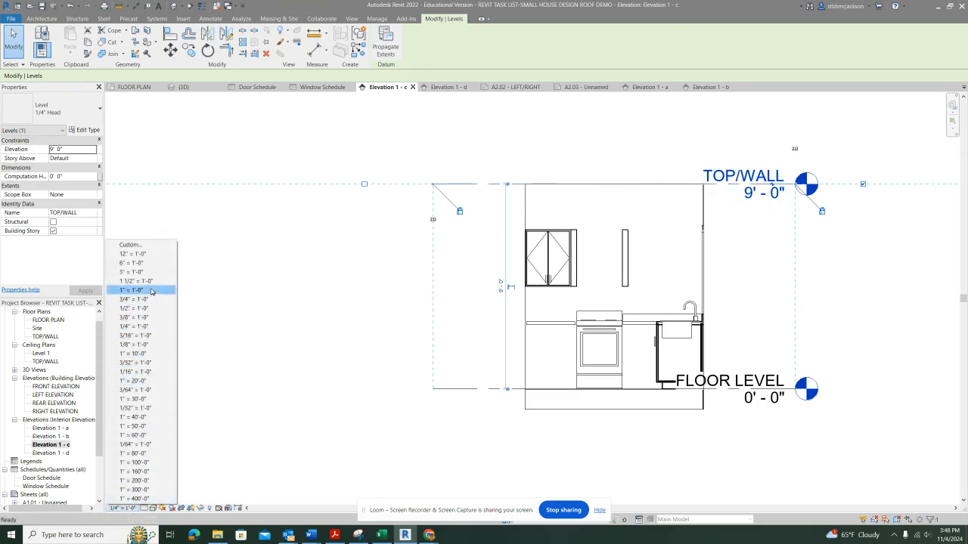
{"action": "left_click", "coordinate": [134, 308]}
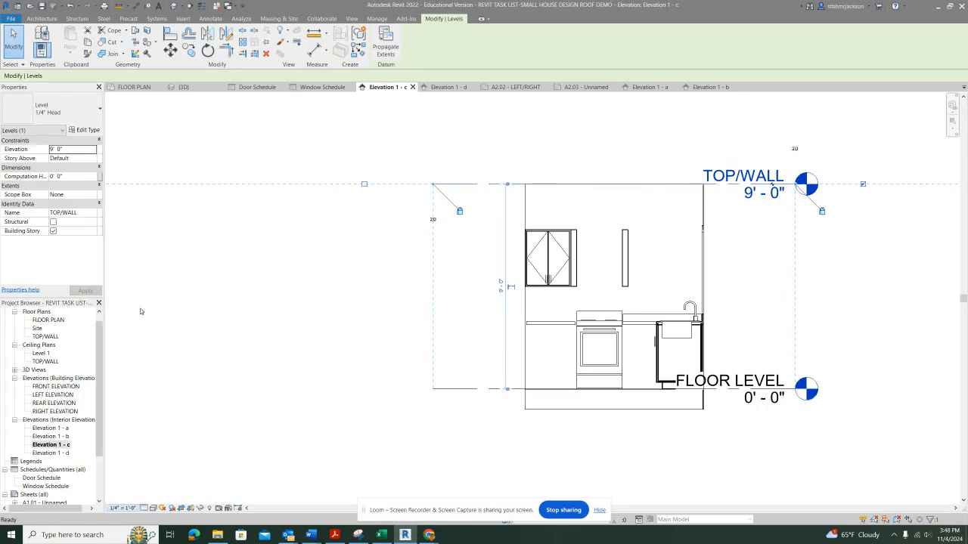
{"action": "left_click", "coordinate": [505, 184]}
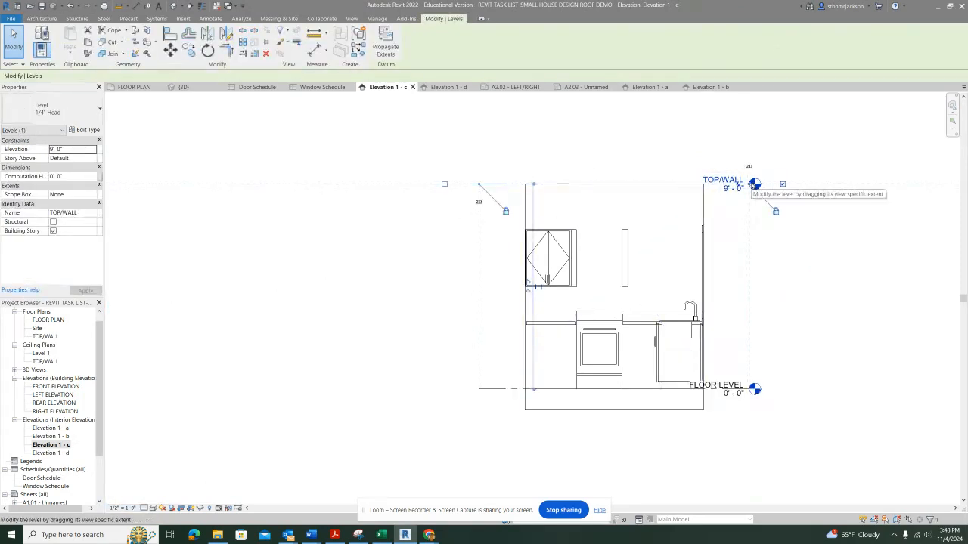
{"action": "left_click_drag", "start_coordinate": [755, 185], "coordinate": [794, 184]}
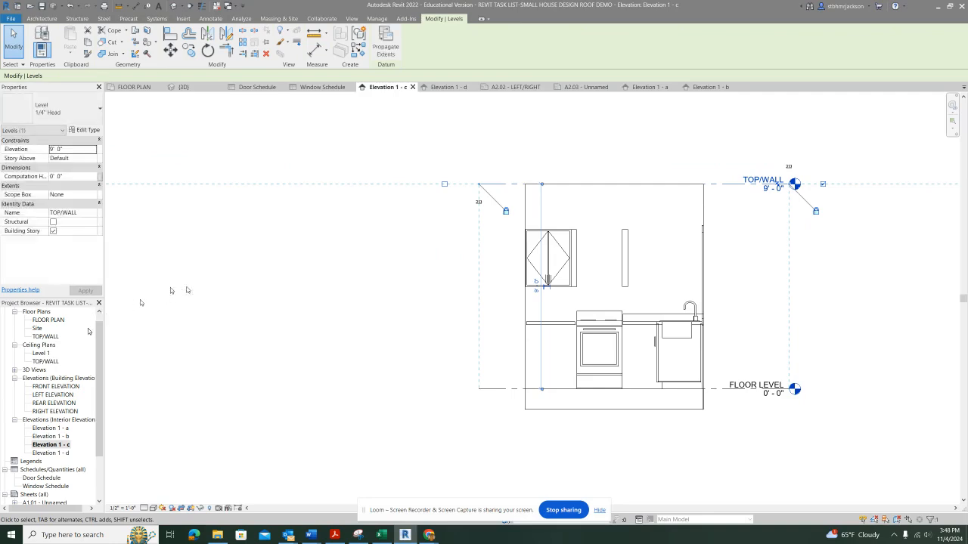
Step: Open interior view Elevation 1 - d and lower the top of its crop region to the TOP/WALL level
{"action": "double_click", "coordinate": [53, 454]}
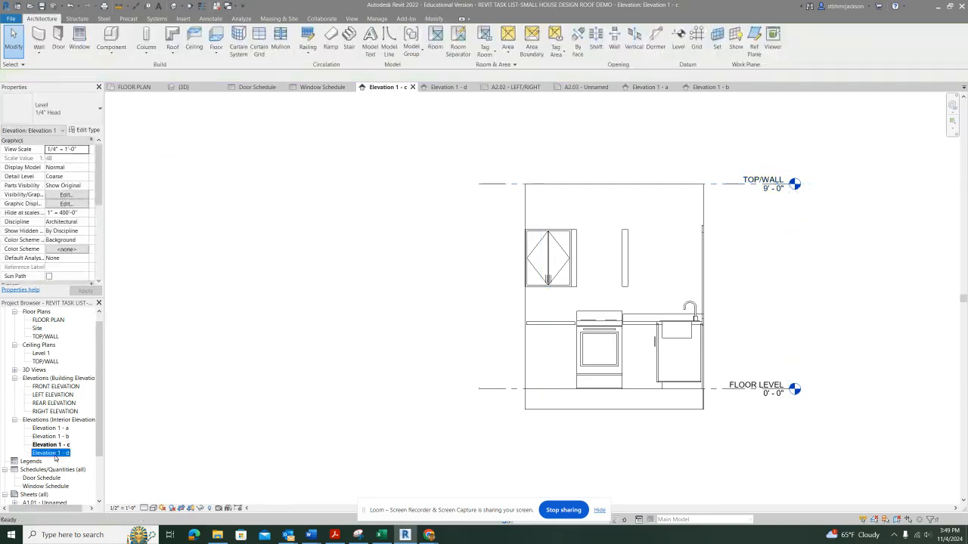
{"action": "scroll", "coordinate": [513, 396], "scroll_direction": "up", "scroll_amount": 2}
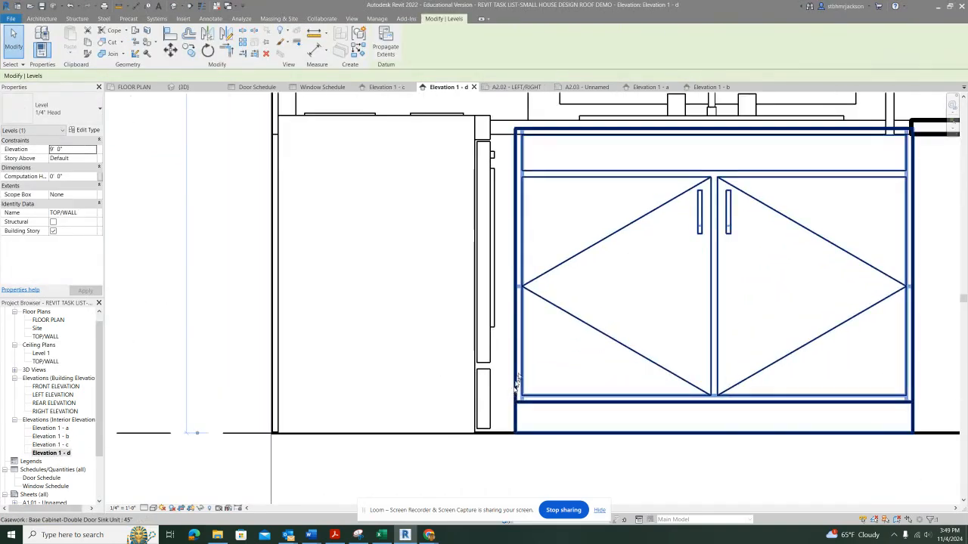
{"action": "scroll", "coordinate": [514, 396], "scroll_direction": "down", "scroll_amount": 5}
{"action": "middle_click_drag", "start_coordinate": [540, 341], "coordinate": [529, 431]}
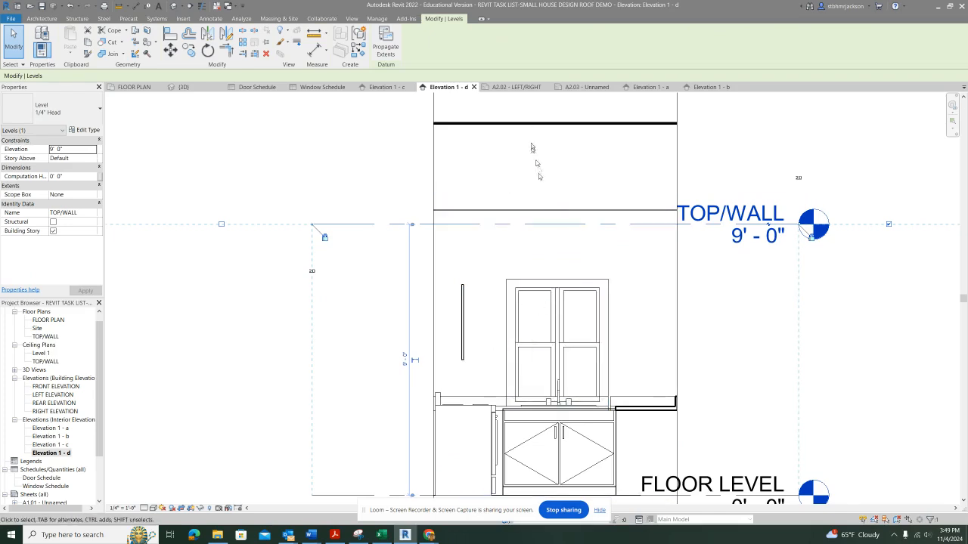
{"action": "middle_click_drag", "start_coordinate": [543, 248], "coordinate": [526, 384]}
{"action": "scroll", "coordinate": [514, 272], "scroll_direction": "down", "scroll_amount": 2}
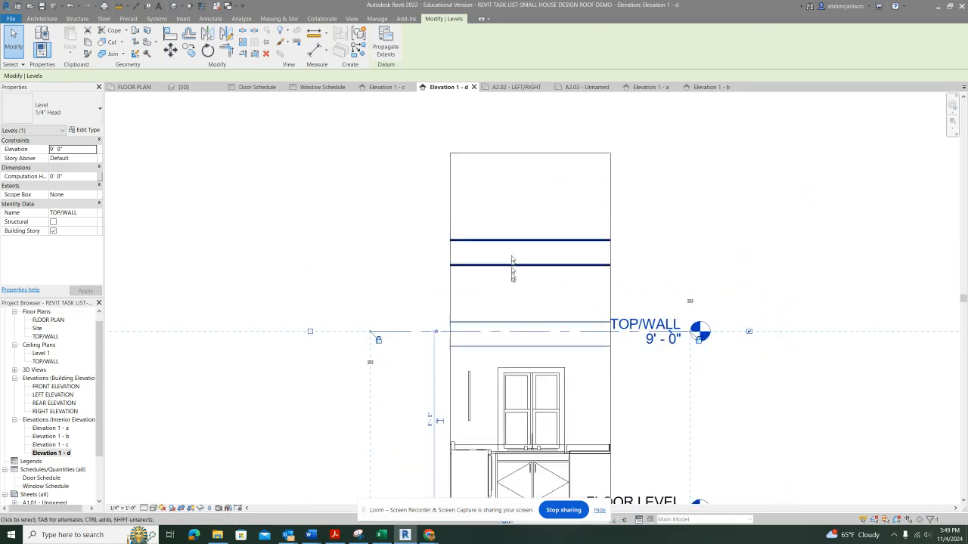
{"action": "left_click", "coordinate": [529, 154]}
{"action": "left_click_drag", "start_coordinate": [530, 153], "coordinate": [532, 333]}
{"action": "left_click", "coordinate": [382, 264]}
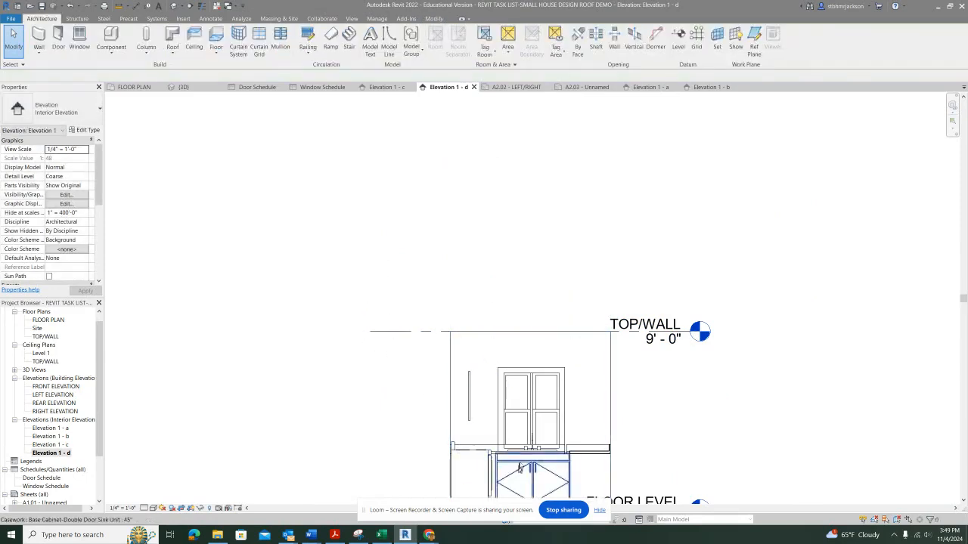
Step: Change the window above the sink to the Double Hung-Double w Trim 36" x 24" type and set its head height to 7' 0"
{"action": "left_click", "coordinate": [529, 425]}
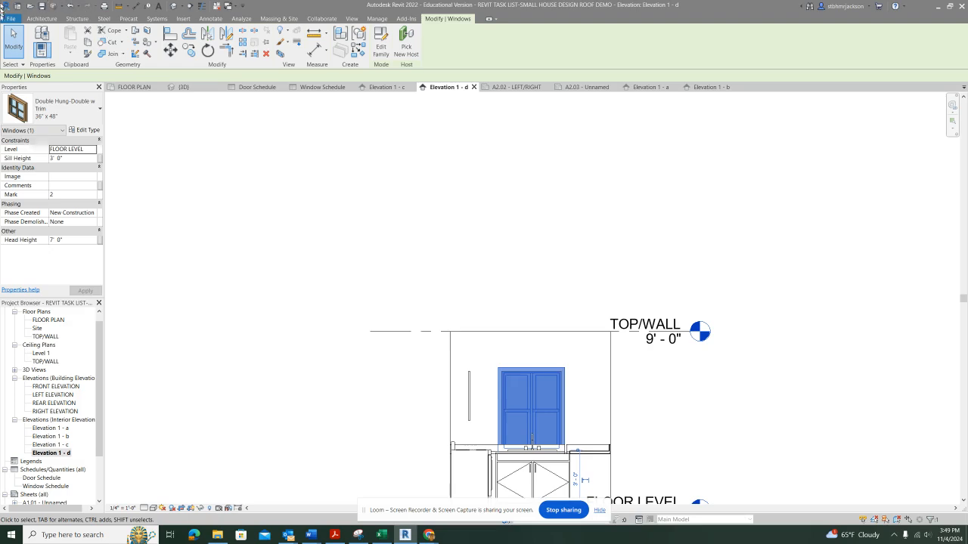
{"action": "left_click", "coordinate": [70, 119]}
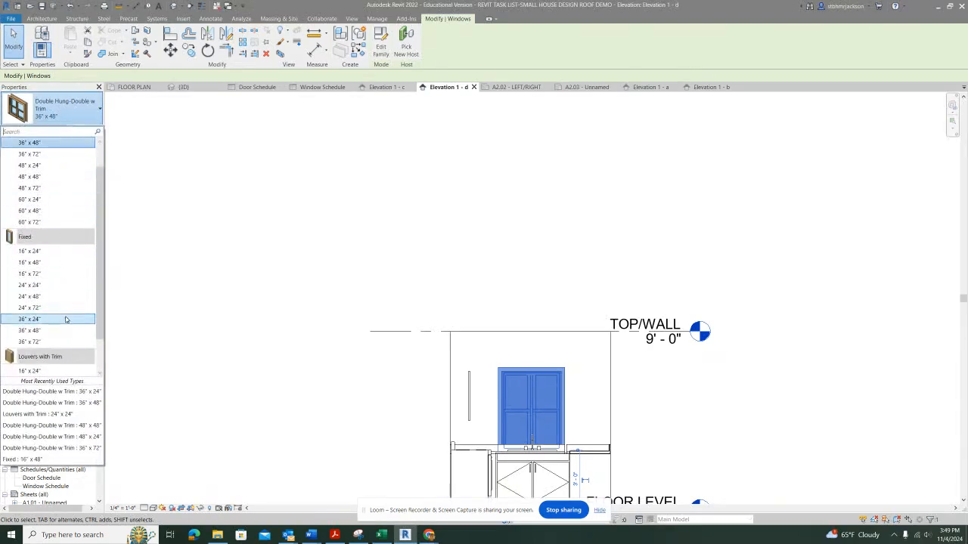
{"action": "scroll", "coordinate": [66, 318], "scroll_direction": "down", "scroll_amount": 1}
{"action": "scroll", "coordinate": [83, 234], "scroll_direction": "down", "scroll_amount": 1}
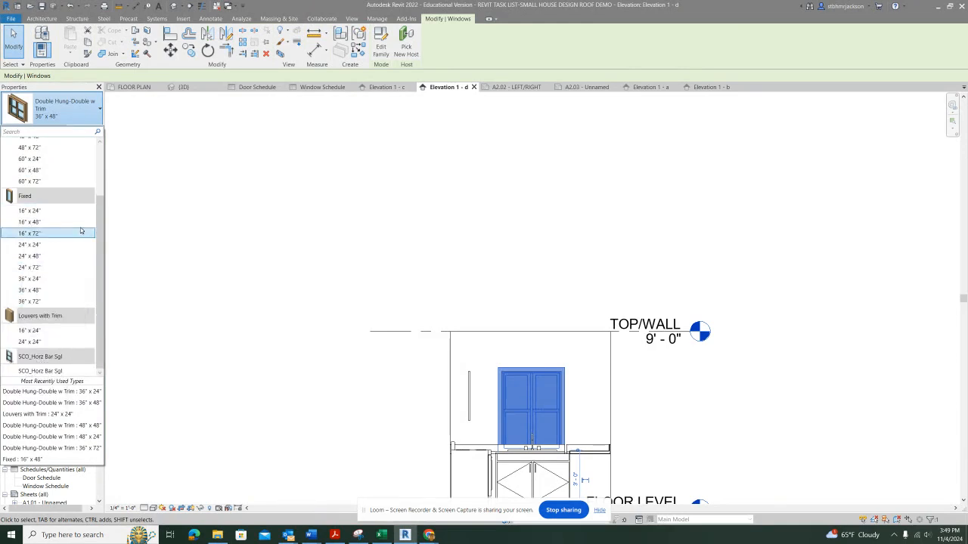
{"action": "scroll", "coordinate": [80, 226], "scroll_direction": "up", "scroll_amount": 3}
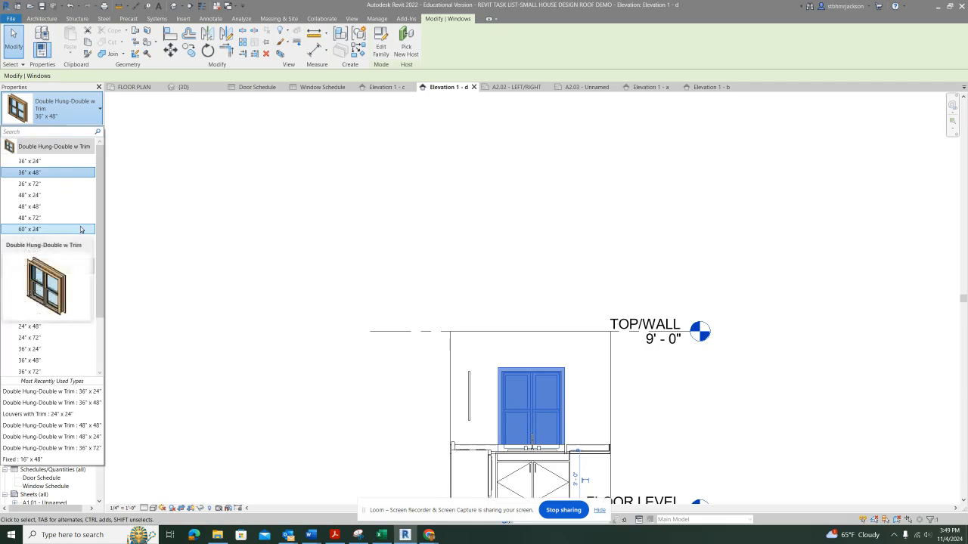
{"action": "left_click", "coordinate": [76, 161]}
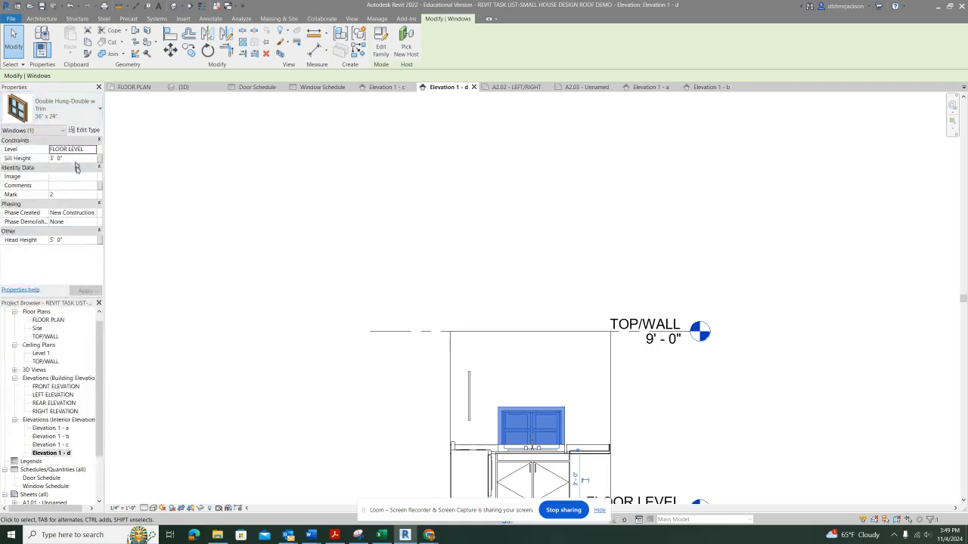
{"action": "left_click", "coordinate": [68, 240]}
{"action": "key", "text": "Return"}
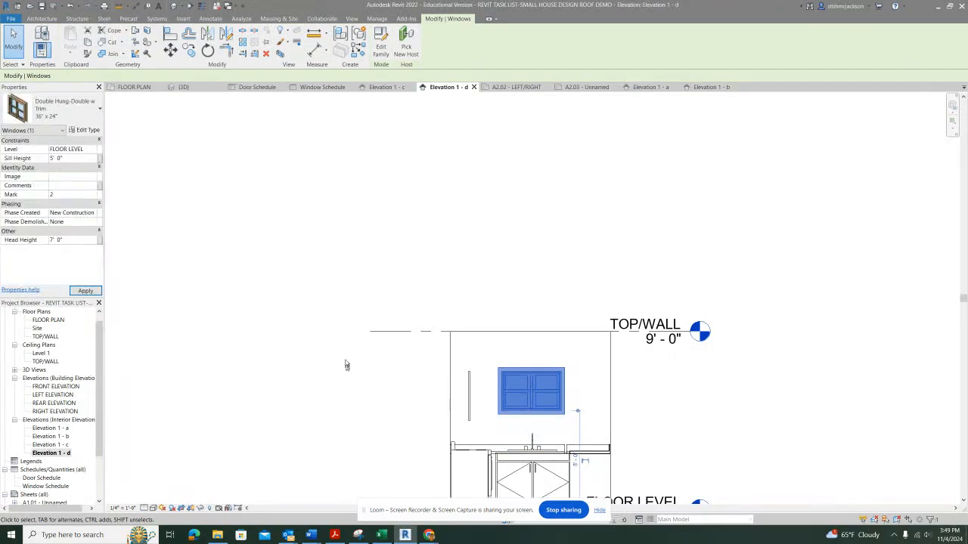
Step: Set Elevation 1 - d's scale to 1/2" = 1'-0" and move its level heads outward, clear of the crop region
{"action": "left_click", "coordinate": [373, 332]}
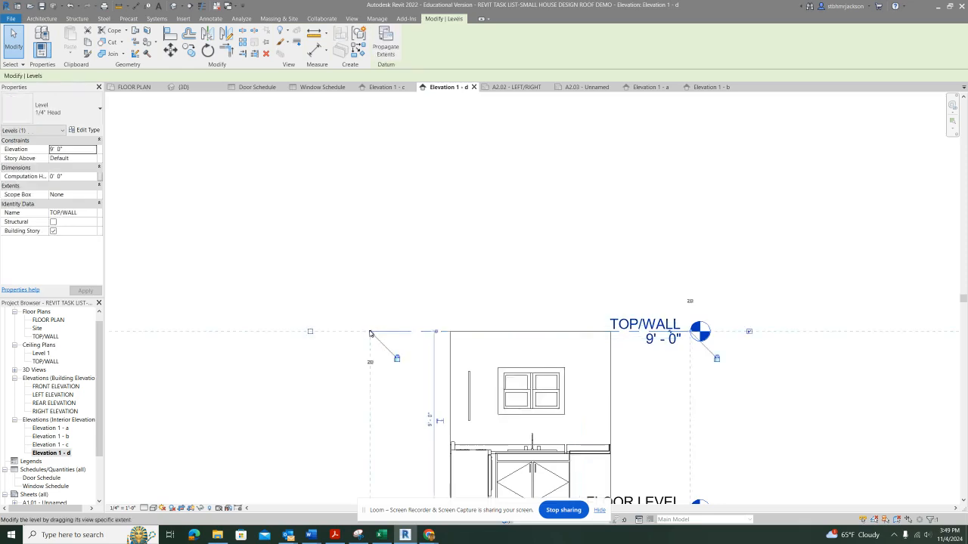
{"action": "left_click", "coordinate": [469, 269]}
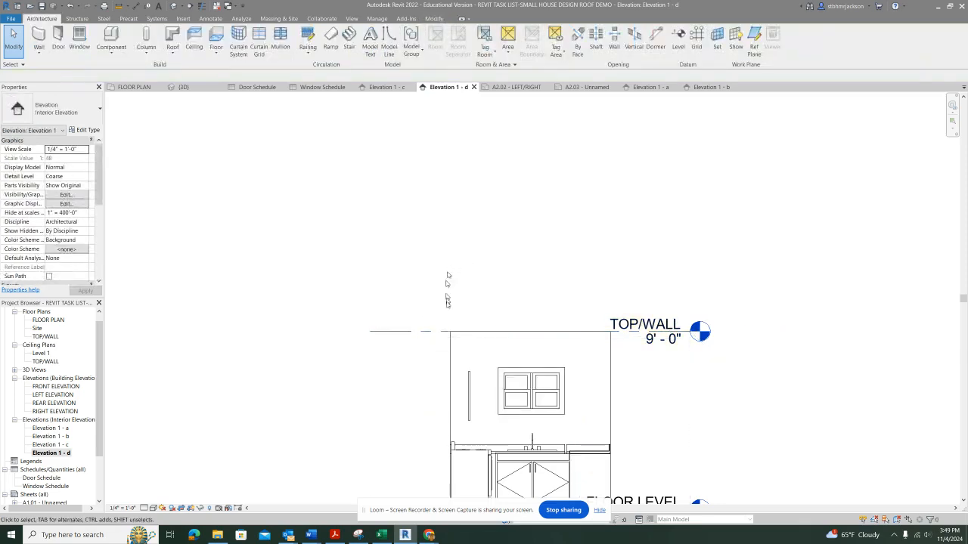
{"action": "middle_click_drag", "start_coordinate": [518, 421], "coordinate": [514, 268]}
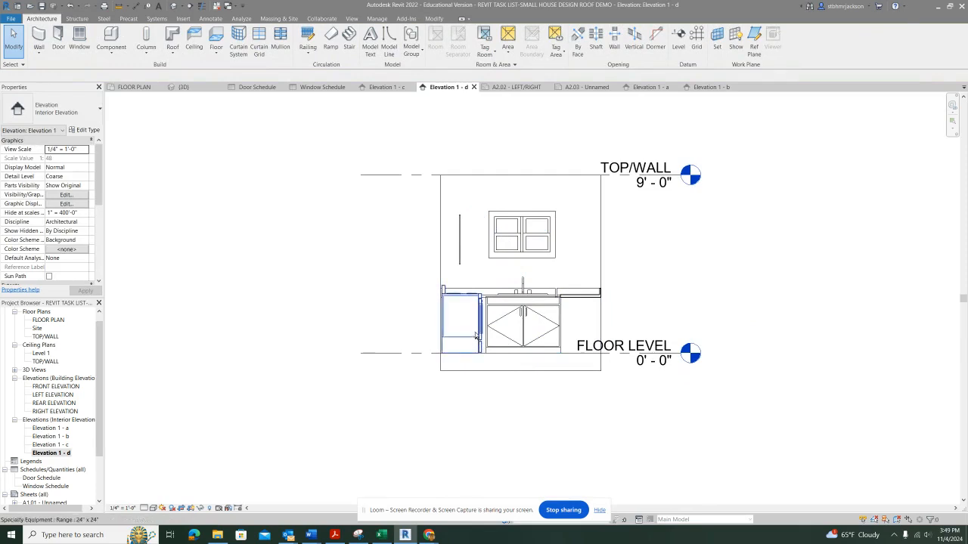
{"action": "left_click", "coordinate": [125, 507]}
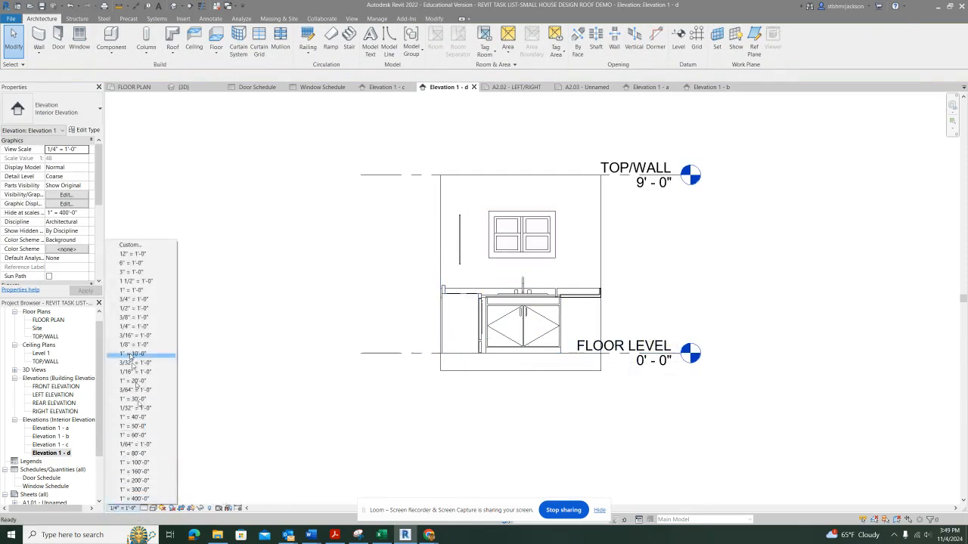
{"action": "left_click", "coordinate": [138, 307]}
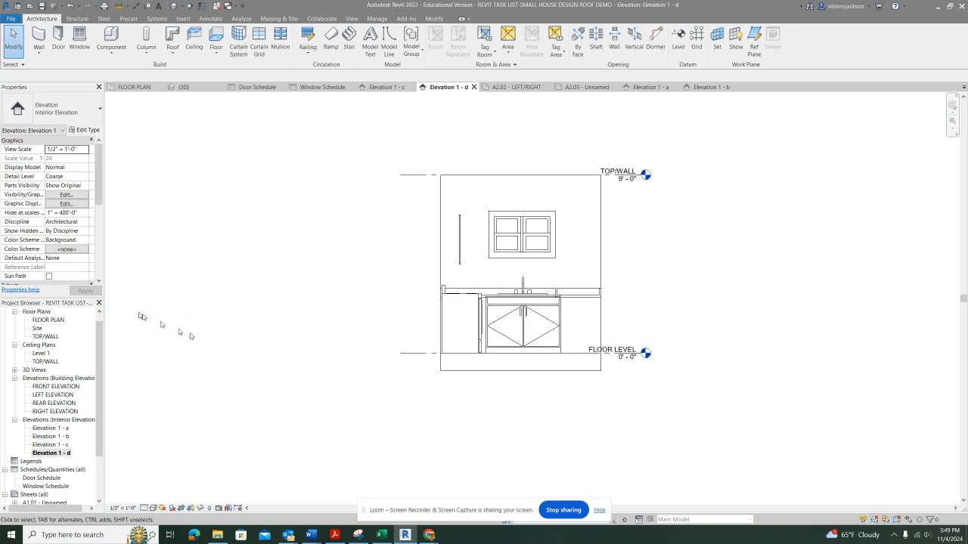
{"action": "left_click", "coordinate": [639, 177]}
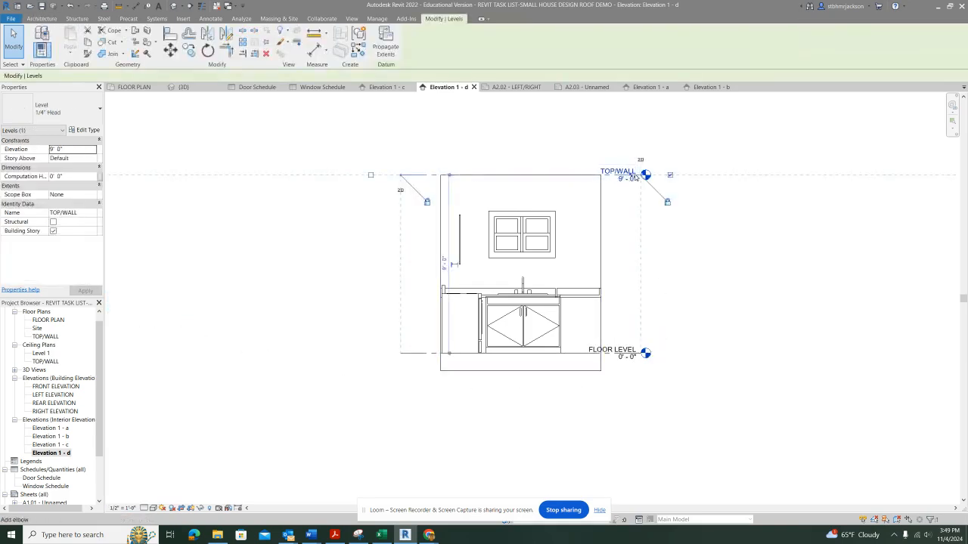
{"action": "left_click_drag", "start_coordinate": [645, 177], "coordinate": [698, 177]}
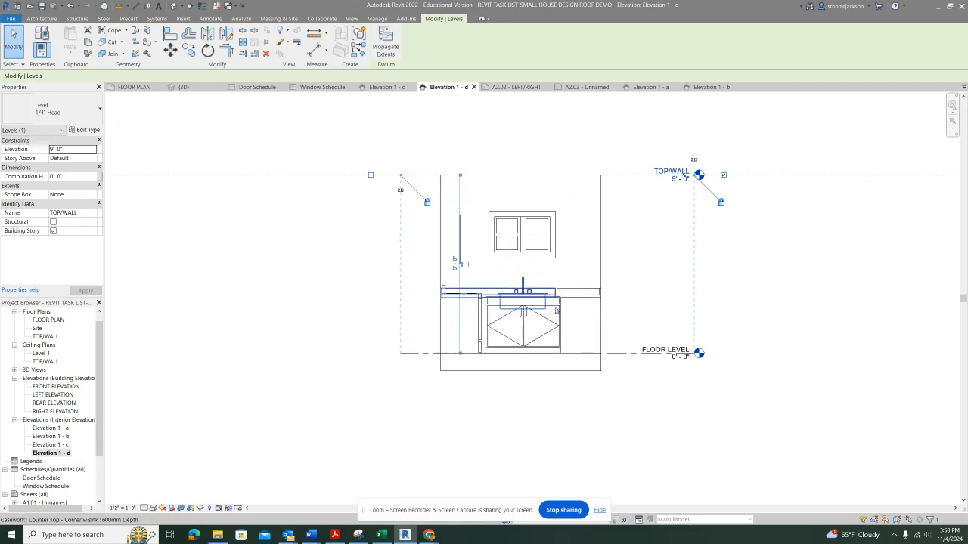
{"action": "left_click", "coordinate": [679, 242]}
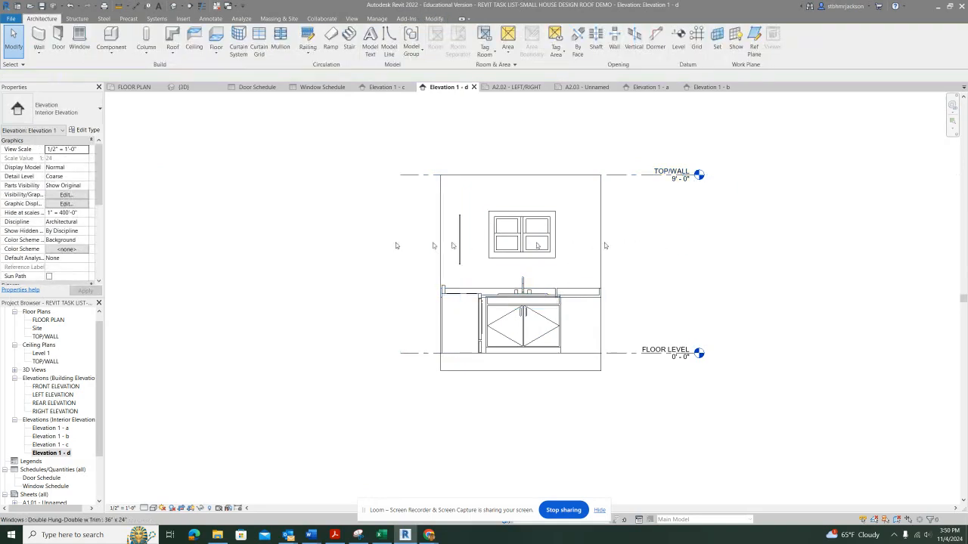
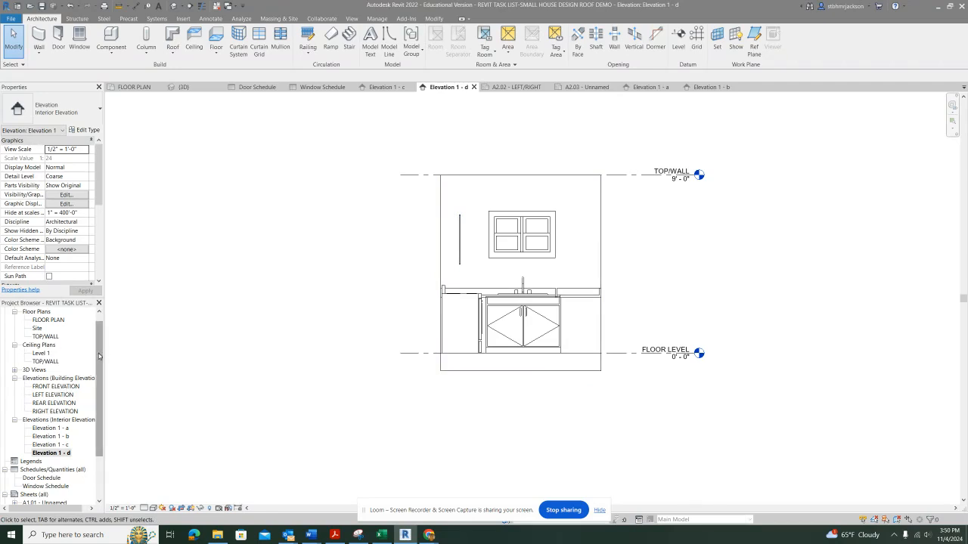
Step: Open sheet A2.03 and rename it INTERIOR ELEVATIONS in the title block
{"action": "left_click_drag", "start_coordinate": [99, 356], "coordinate": [101, 425]}
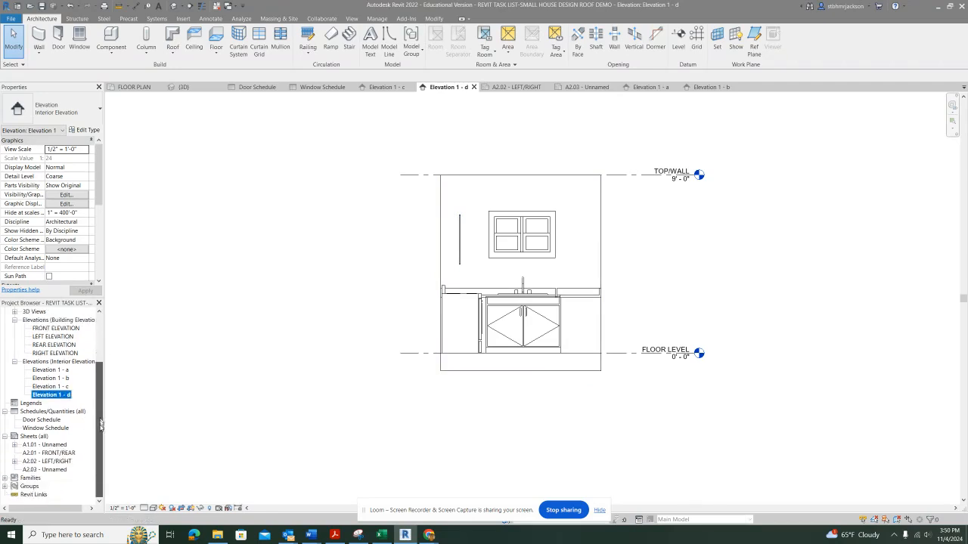
{"action": "double_click", "coordinate": [46, 469]}
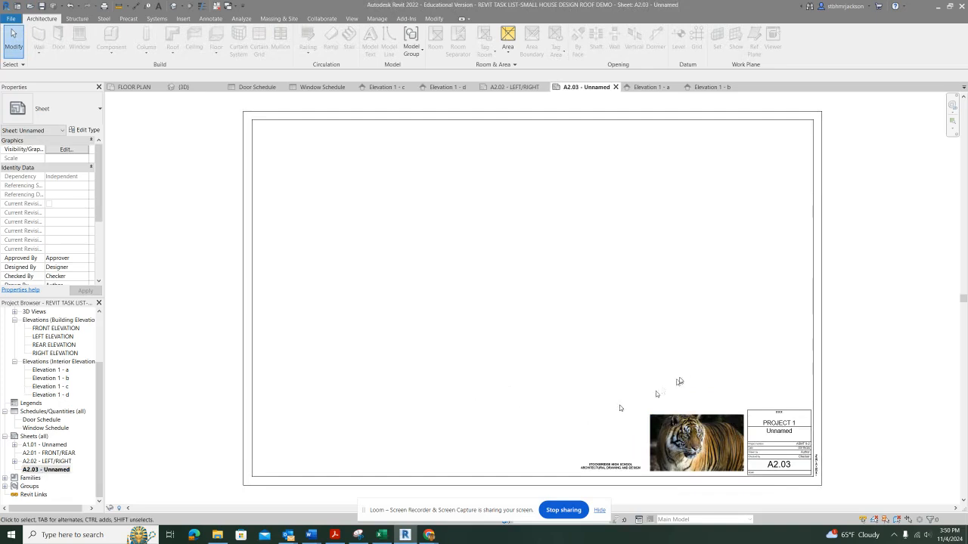
{"action": "left_click", "coordinate": [783, 436]}
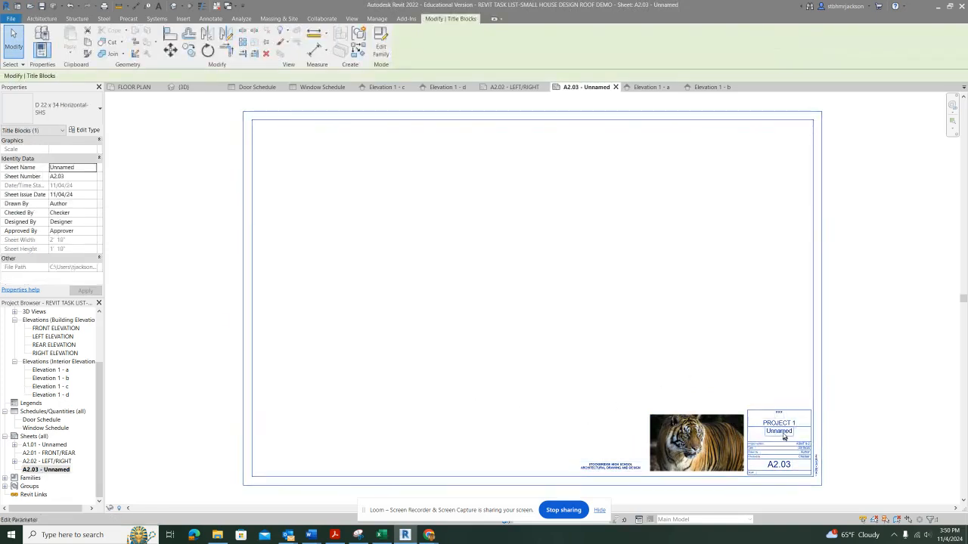
{"action": "left_click", "coordinate": [781, 432]}
{"action": "key", "text": "BackSpace"}
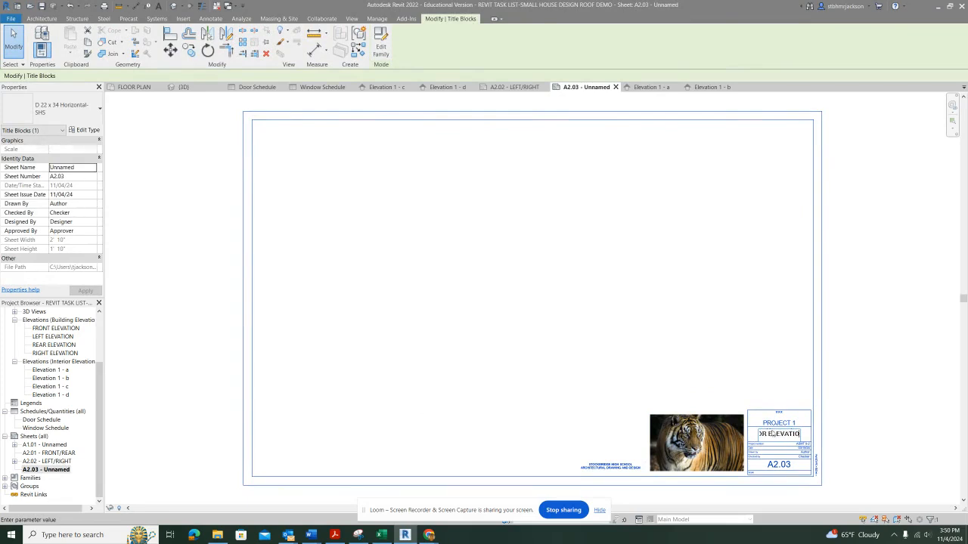
{"action": "left_click", "coordinate": [768, 370]}
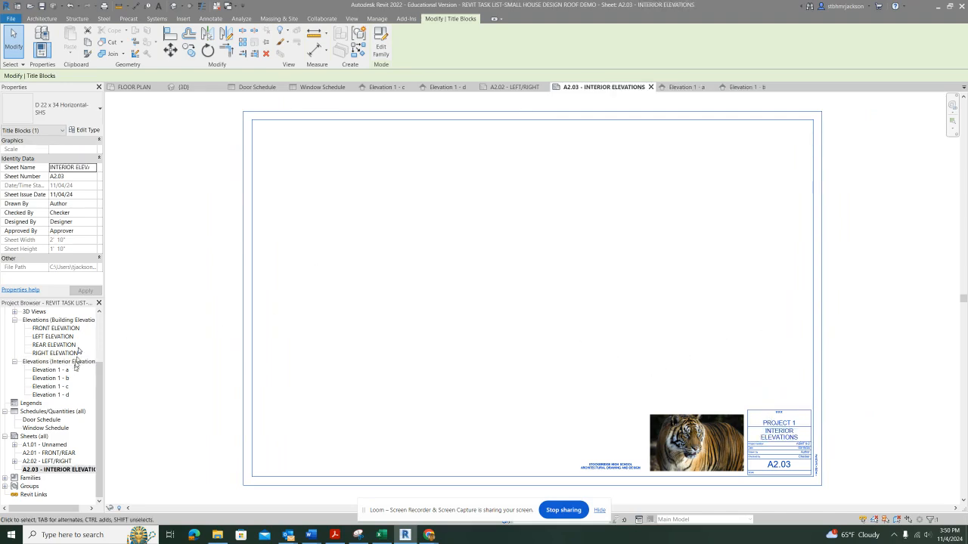
Step: Place the Elevation 1 - a view on the sheet's upper left area and Elevation 1 - b directly below it
{"action": "left_click_drag", "start_coordinate": [99, 387], "coordinate": [100, 363]}
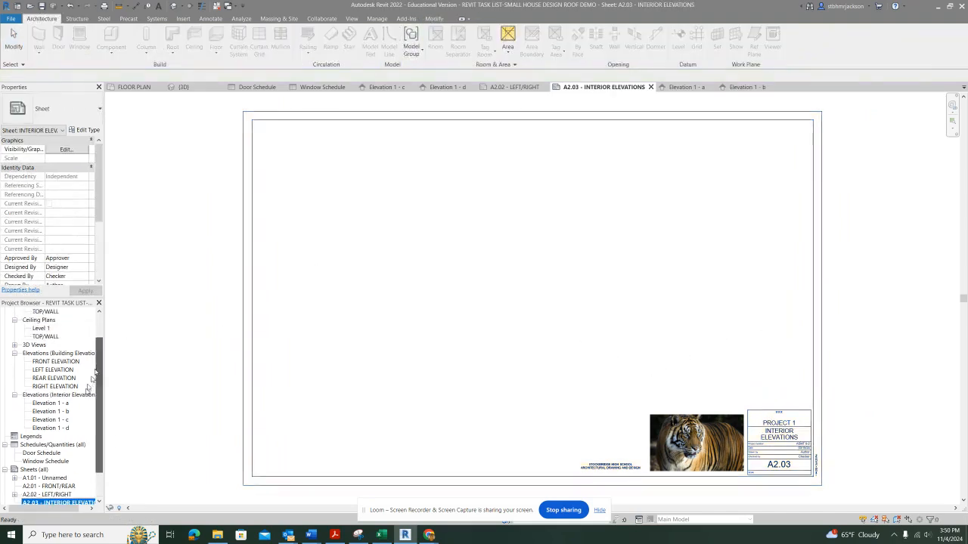
{"action": "left_click", "coordinate": [47, 403]}
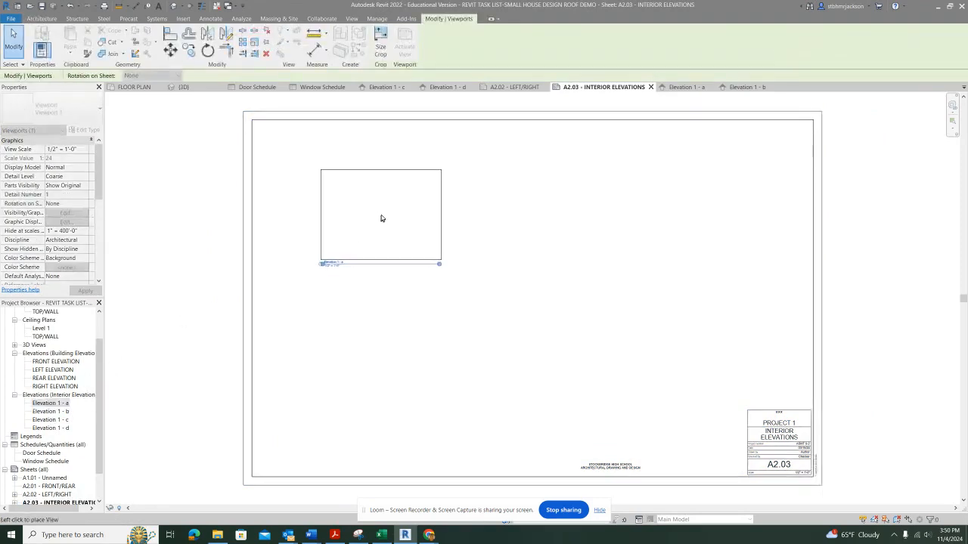
{"action": "left_click", "coordinate": [382, 217]}
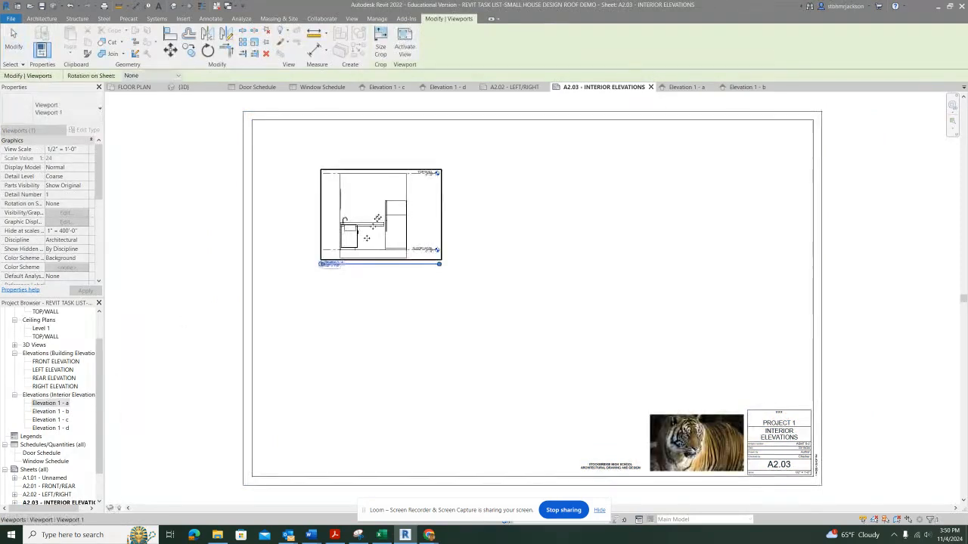
{"action": "left_click", "coordinate": [54, 412]}
{"action": "left_click_drag", "start_coordinate": [373, 307], "coordinate": [372, 310]}
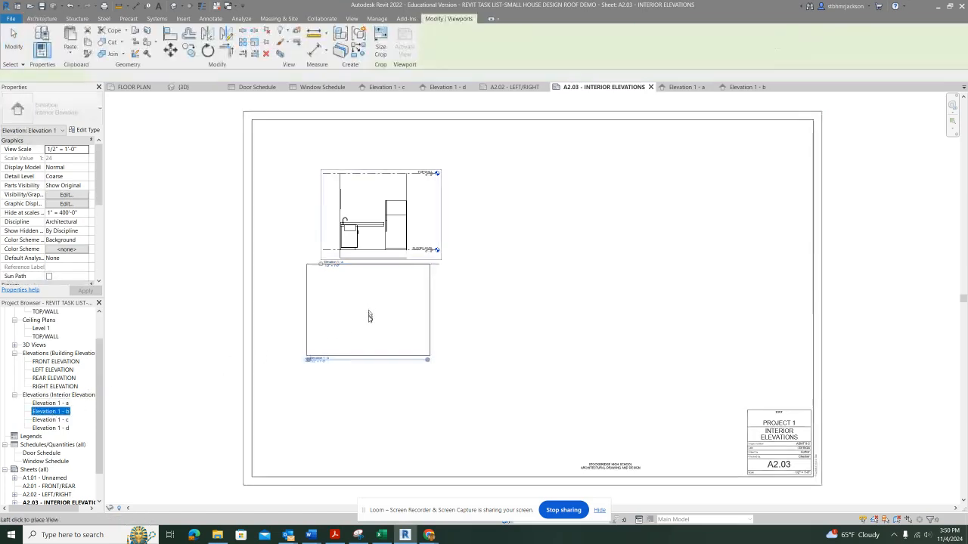
{"action": "left_click", "coordinate": [378, 331]}
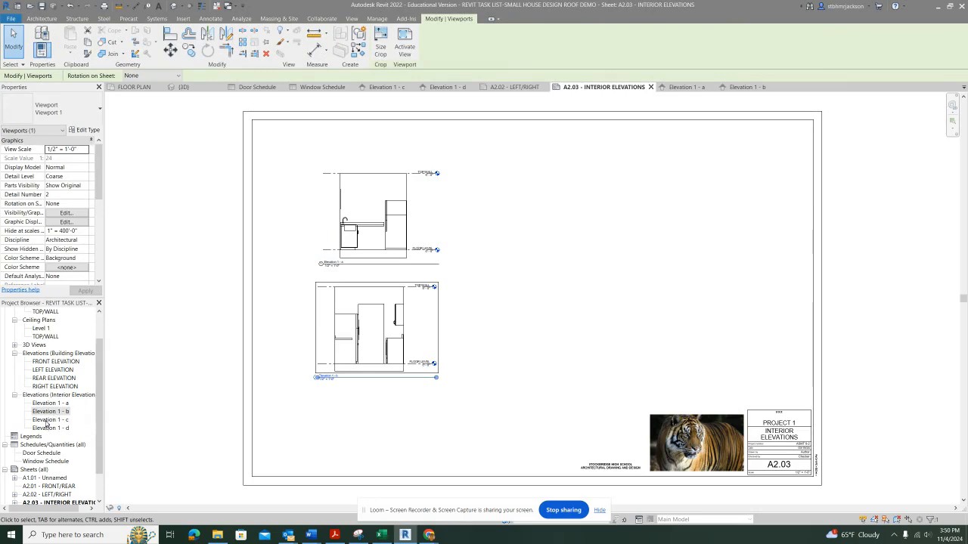
Step: Place Elevation 1 - c on the sheet beside Elevation 1 - a, and Elevation 1 - d beside Elevation 1 - b, aligned in rows
{"action": "left_click_drag", "start_coordinate": [48, 420], "coordinate": [449, 270]}
{"action": "left_click_drag", "start_coordinate": [501, 202], "coordinate": [499, 199]}
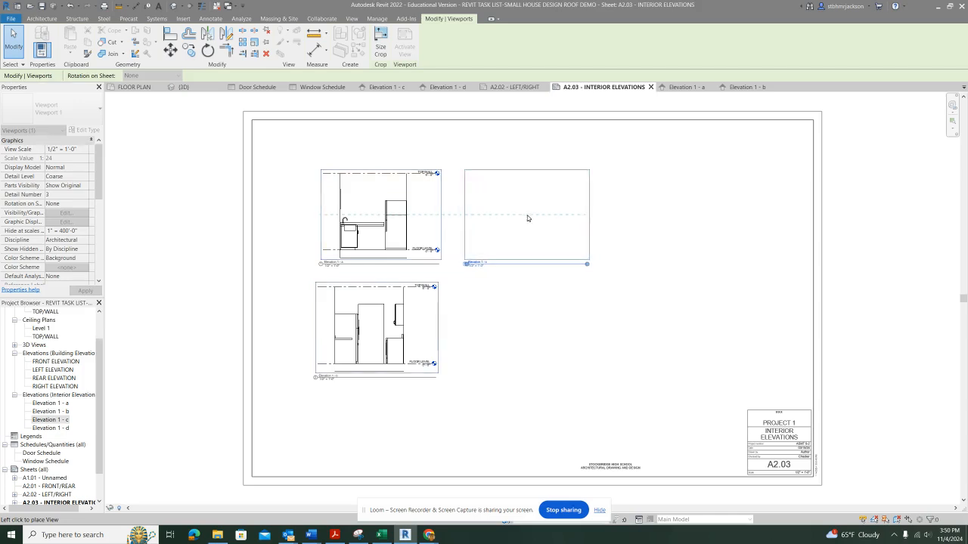
{"action": "left_click", "coordinate": [526, 217]}
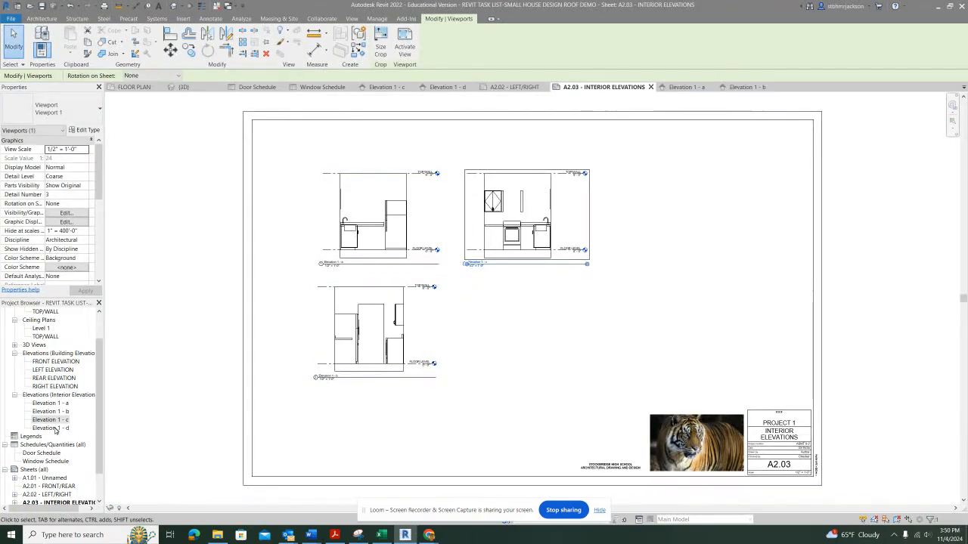
{"action": "left_click_drag", "start_coordinate": [56, 429], "coordinate": [235, 394]}
{"action": "left_click_drag", "start_coordinate": [529, 335], "coordinate": [524, 329]}
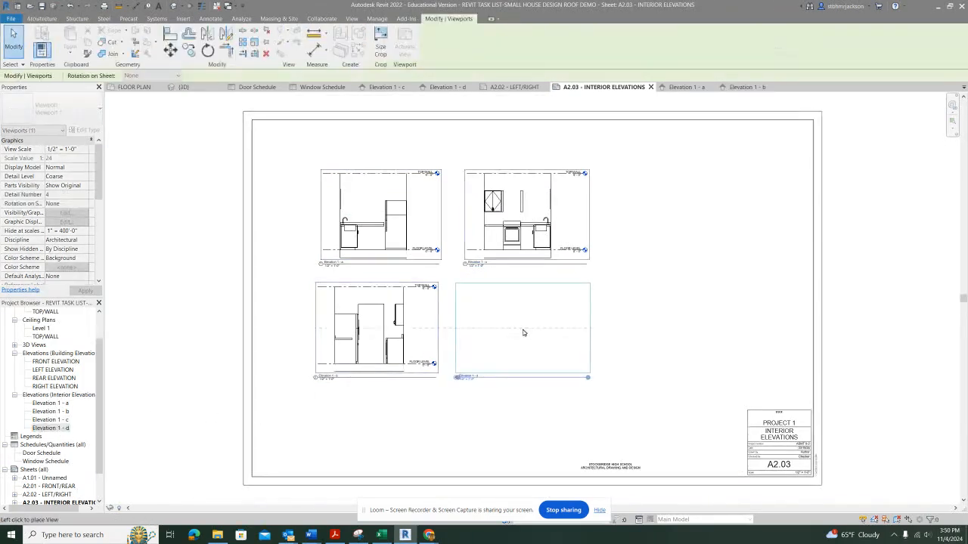
{"action": "left_click", "coordinate": [525, 328]}
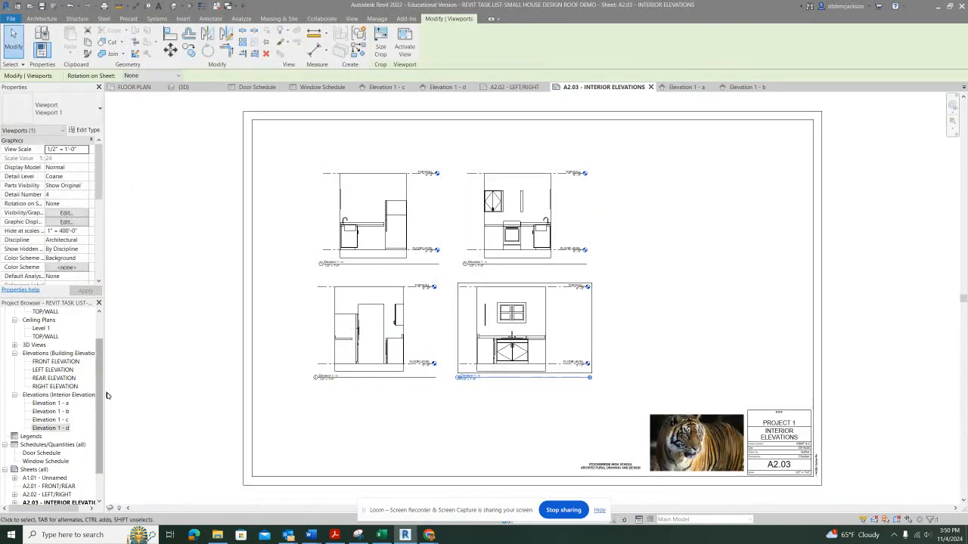
Step: Open the FLOOR PLAN view and place an interior elevation marker in the master bath, facing the exterior wall
{"action": "left_click_drag", "start_coordinate": [105, 346], "coordinate": [105, 324]}
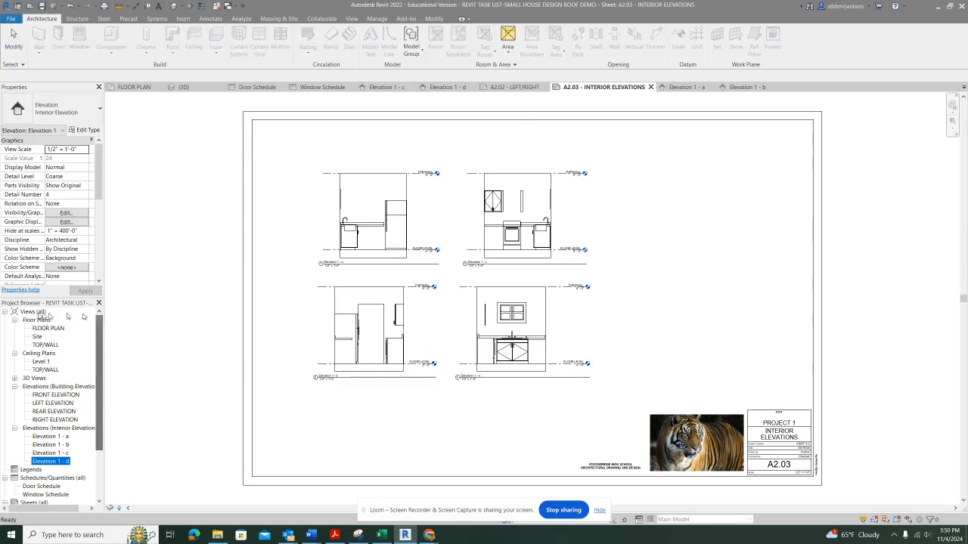
{"action": "double_click", "coordinate": [38, 331]}
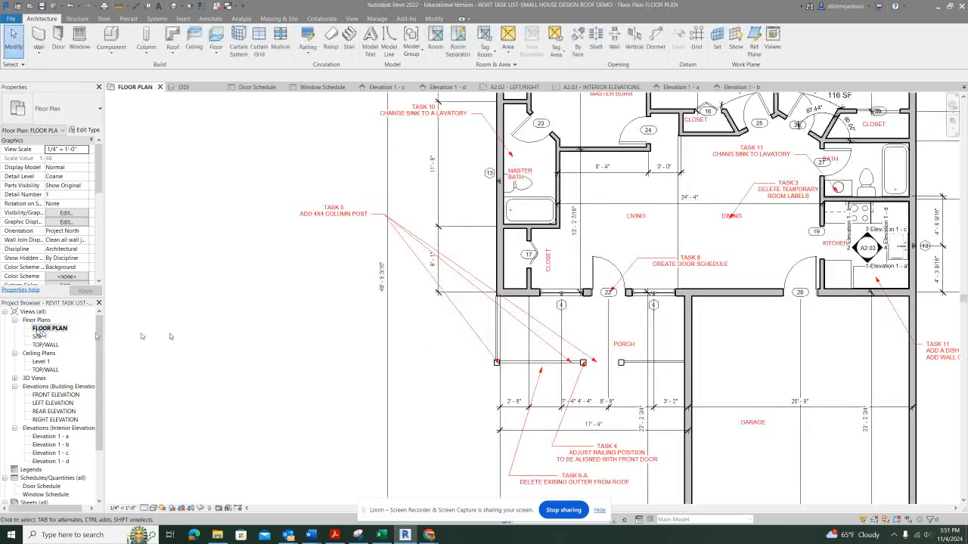
{"action": "middle_click_drag", "start_coordinate": [649, 214], "coordinate": [564, 324]}
{"action": "middle_click_drag", "start_coordinate": [608, 258], "coordinate": [507, 406]}
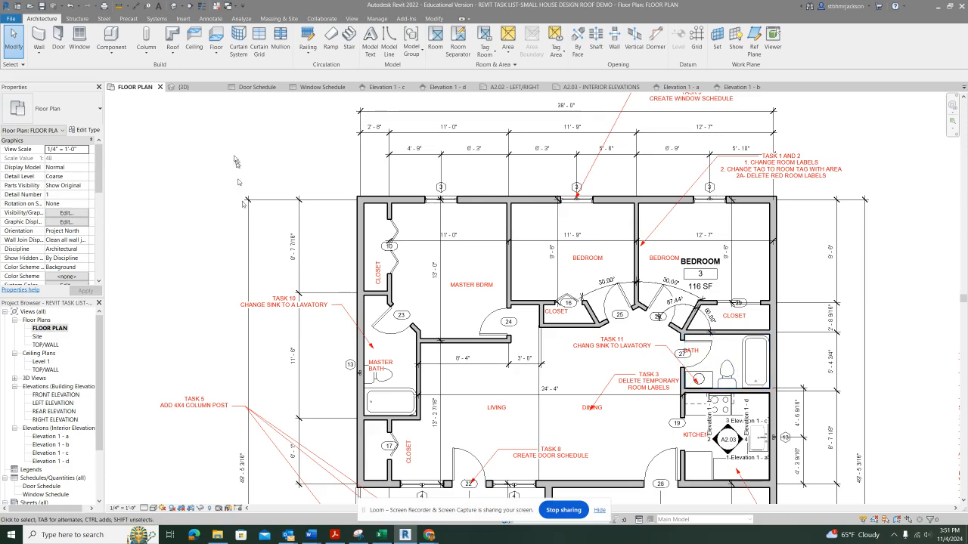
{"action": "left_click", "coordinate": [353, 20]}
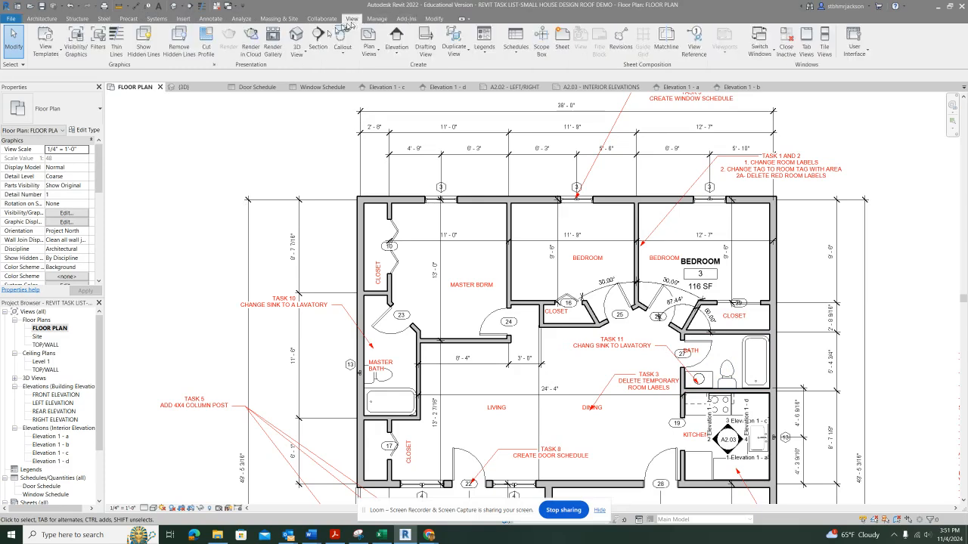
{"action": "left_click", "coordinate": [396, 38]}
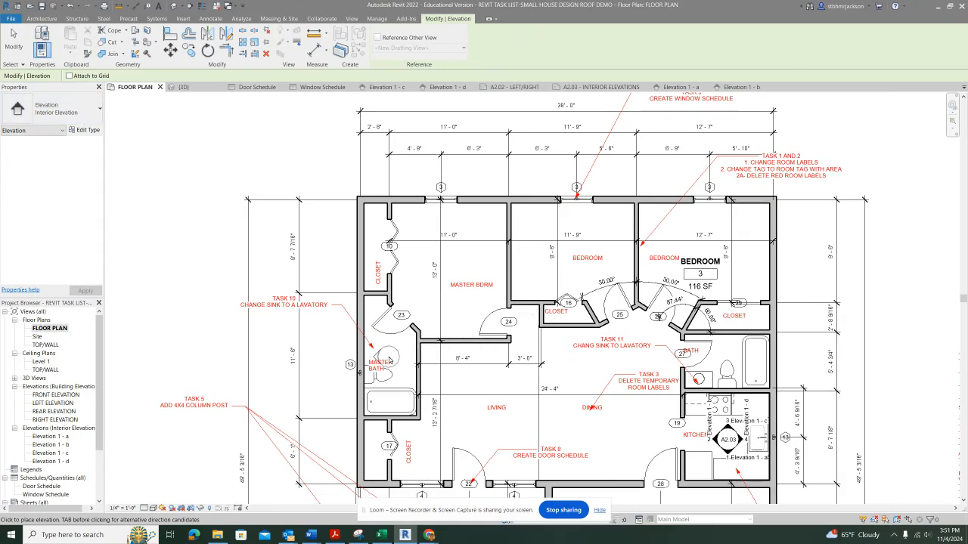
{"action": "left_click", "coordinate": [378, 357]}
{"action": "key", "text": "Escape"}
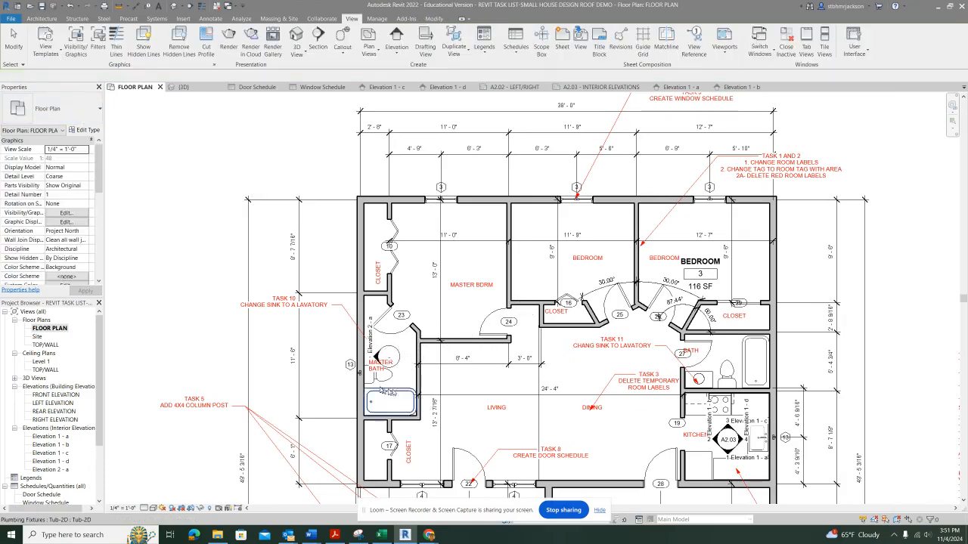
Step: Select the Elevation 2 - a arrow in the master bath to inspect the view's extents
{"action": "scroll", "coordinate": [375, 363], "scroll_direction": "up", "scroll_amount": 5}
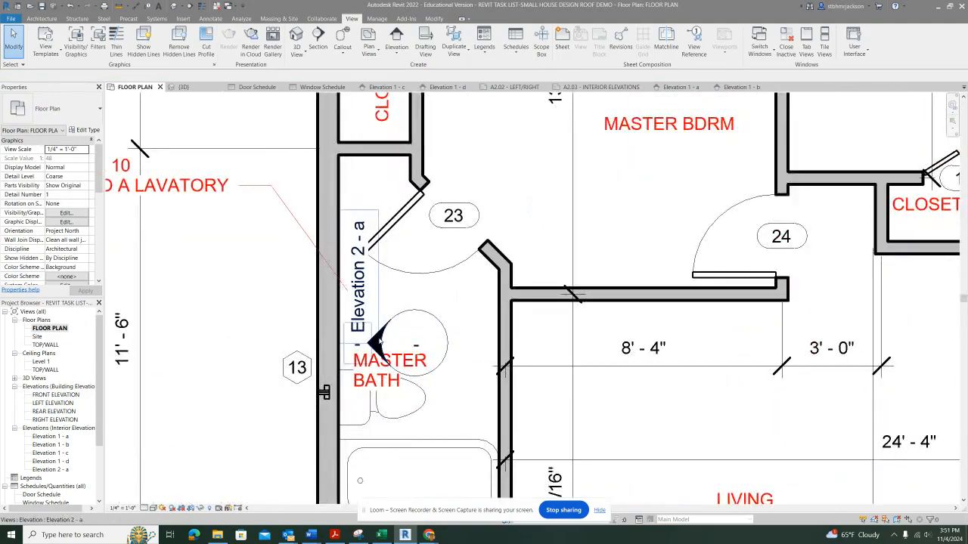
{"action": "left_click", "coordinate": [378, 341]}
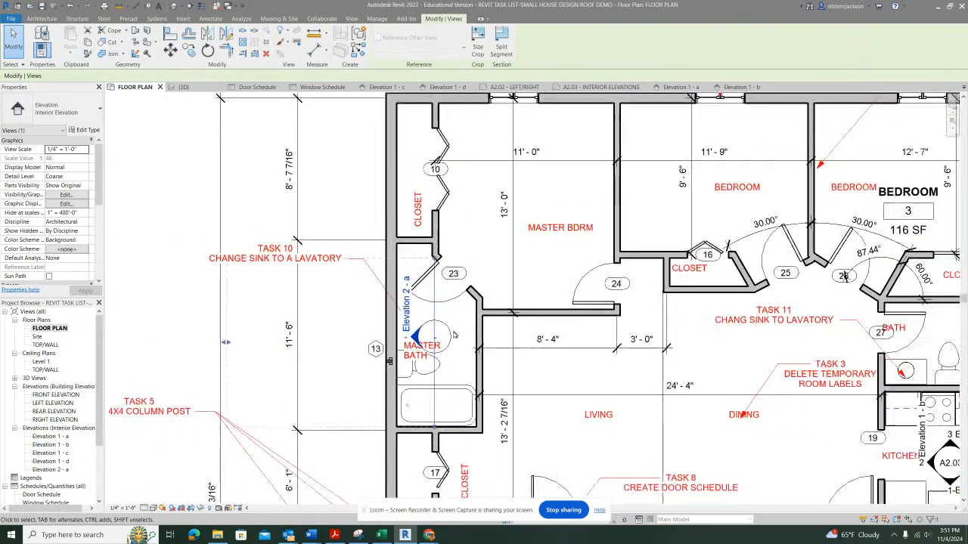
{"action": "scroll", "coordinate": [454, 333], "scroll_direction": "down", "scroll_amount": 2}
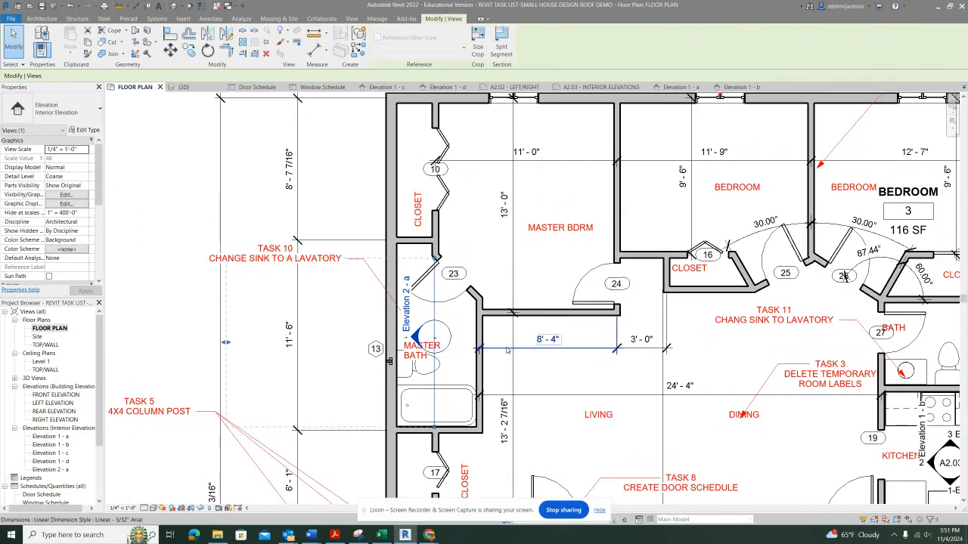
Step: Place an interior elevation marker in the bath beside the kitchen, facing the wall behind the toilet and sink
{"action": "scroll", "coordinate": [506, 350], "scroll_direction": "down", "scroll_amount": 4}
{"action": "scroll", "coordinate": [605, 361], "scroll_direction": "up", "scroll_amount": 5}
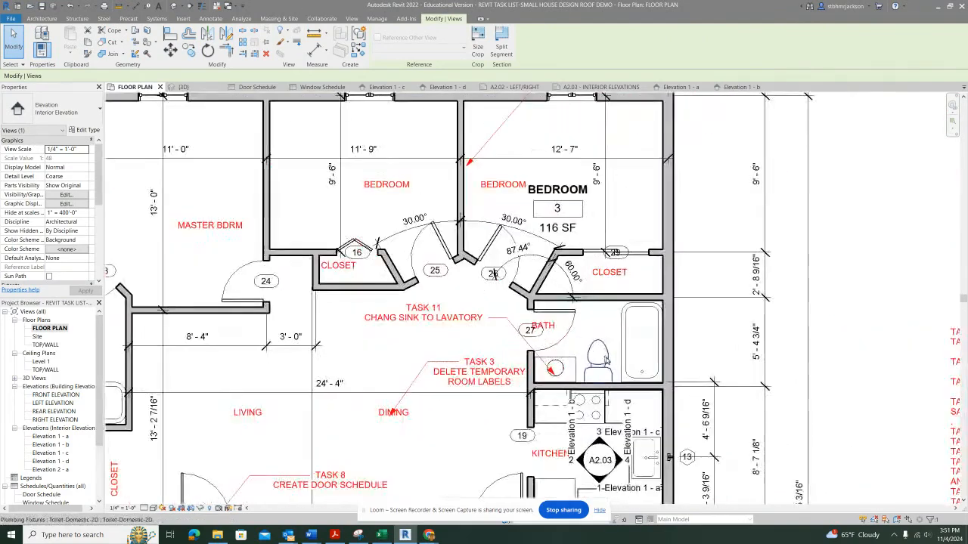
{"action": "scroll", "coordinate": [605, 362], "scroll_direction": "up", "scroll_amount": 2}
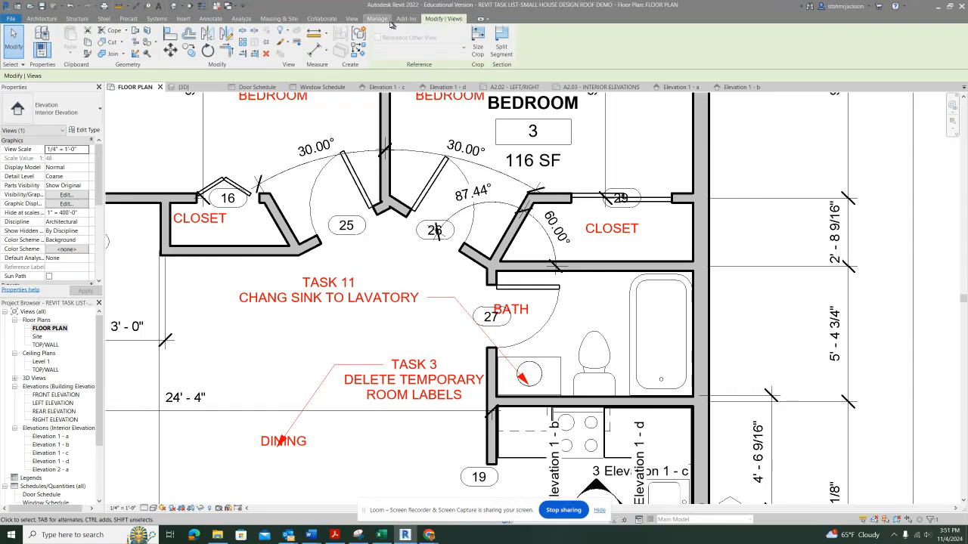
{"action": "left_click", "coordinate": [352, 19]}
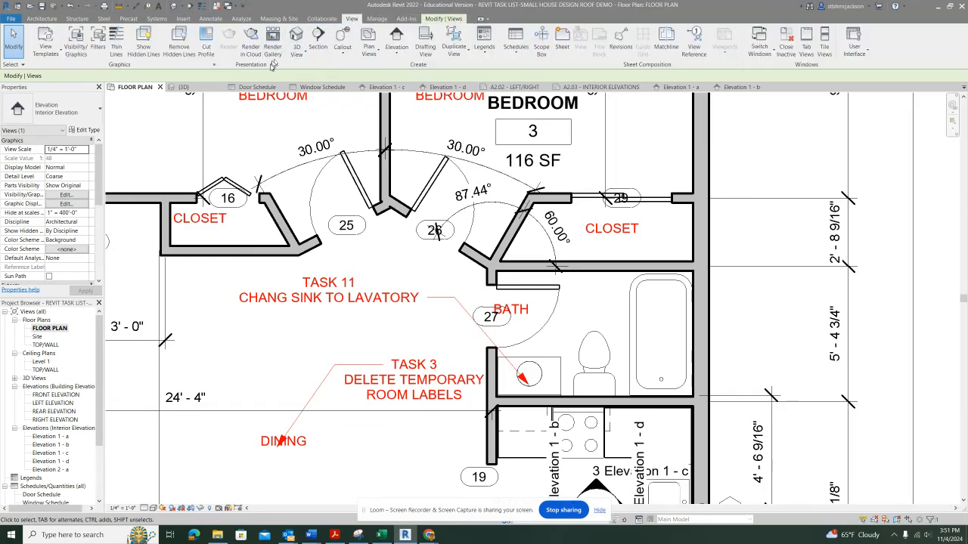
{"action": "left_click", "coordinate": [396, 42]}
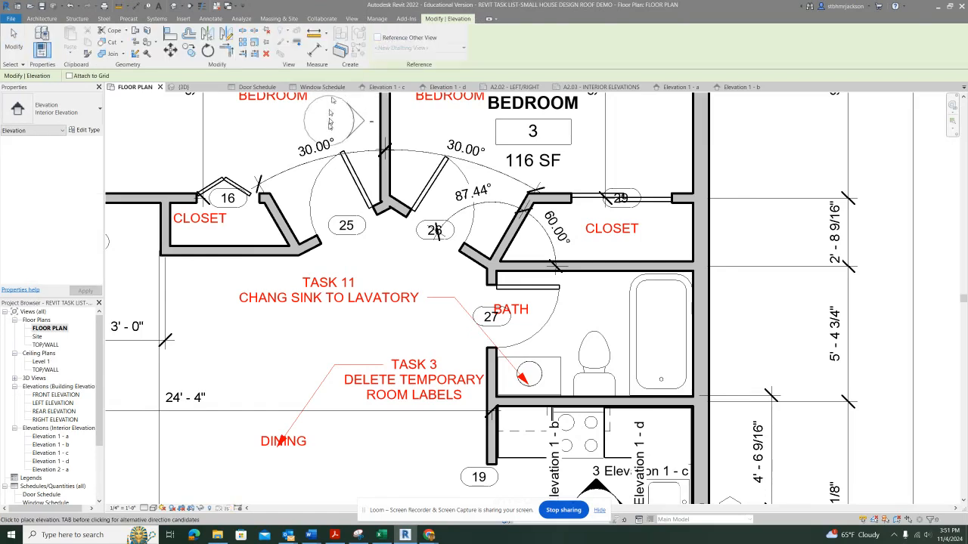
{"action": "left_click", "coordinate": [603, 342]}
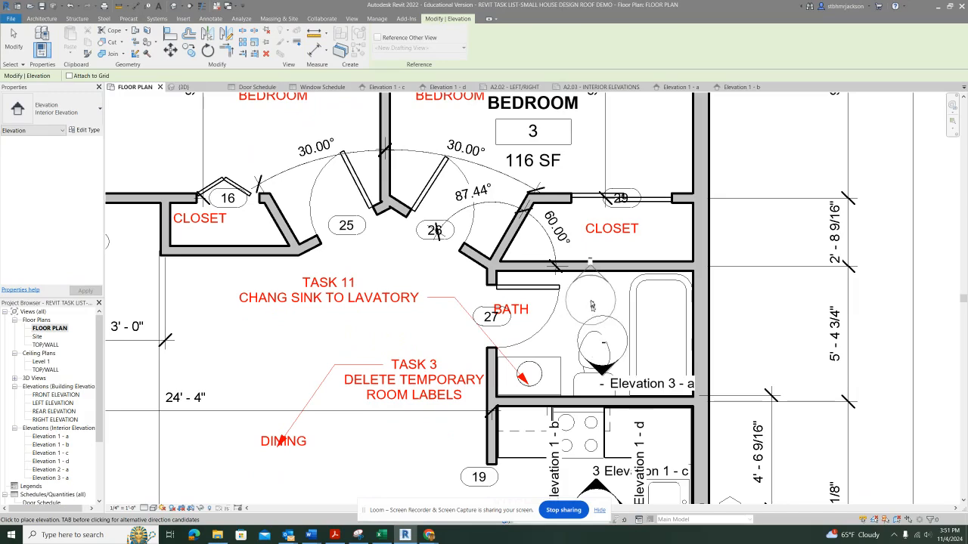
{"action": "key", "text": "Escape"}
Step: Nudge the bath's elevation marker up in plan, away from the toilet and toward the closet wall
{"action": "left_click", "coordinate": [606, 325]}
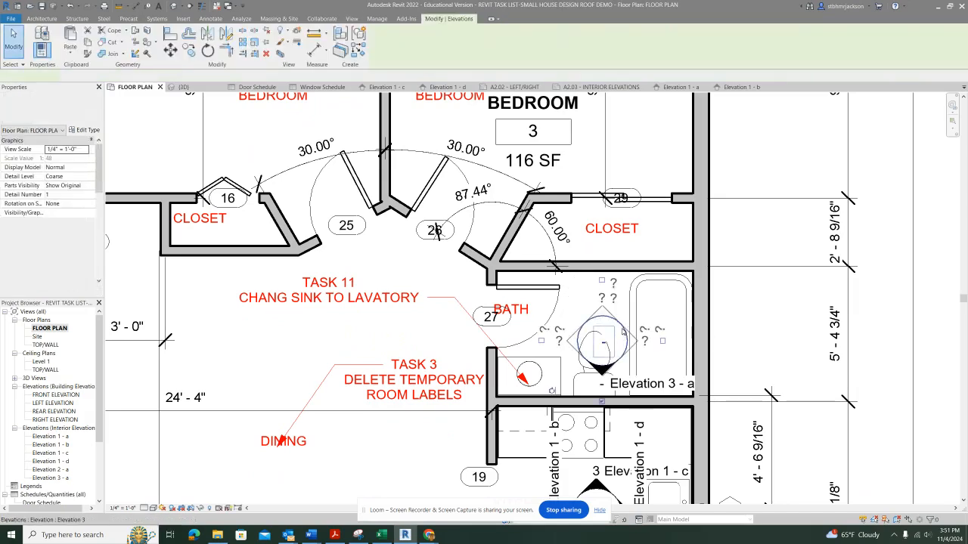
{"action": "key", "text": "Up"}
{"action": "key", "text": "Up"}
{"action": "key", "text": "Up"}
{"action": "key", "text": "Up"}
{"action": "key", "text": "Up"}
{"action": "key", "text": "Up"}
{"action": "key", "text": "Up"}
{"action": "key", "text": "Up"}
{"action": "key", "text": "Up"}
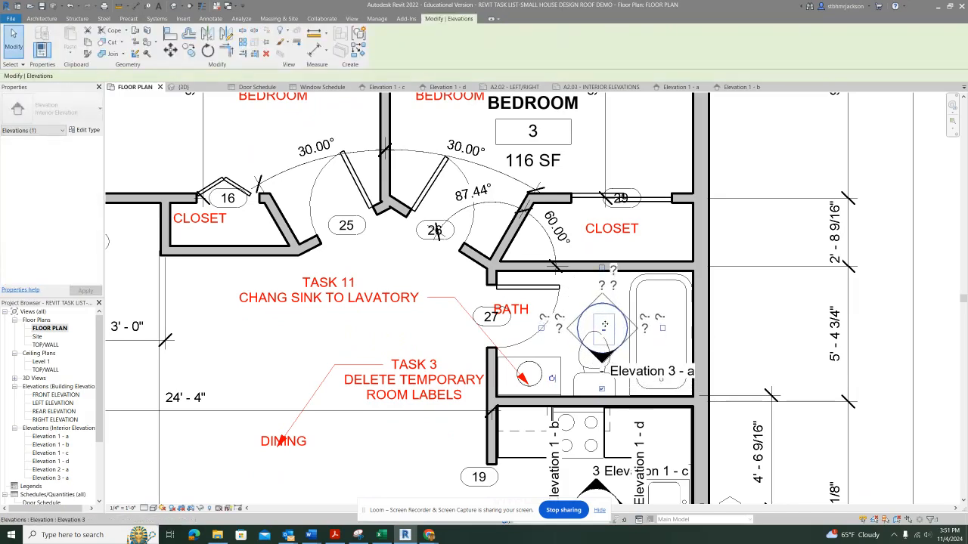
{"action": "key", "text": "Up"}
{"action": "key", "text": "Up"}
{"action": "key", "text": "Up"}
{"action": "key", "text": "Up"}
{"action": "key", "text": "Up"}
{"action": "key", "text": "Up"}
{"action": "key", "text": "Up"}
{"action": "key", "text": "Up"}
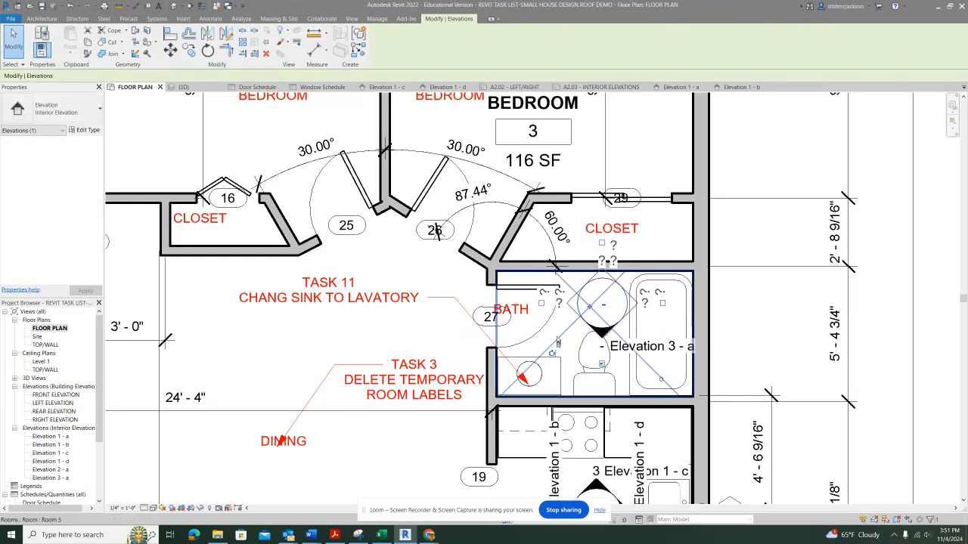
{"action": "left_click", "coordinate": [557, 339]}
{"action": "key", "text": "Escape"}
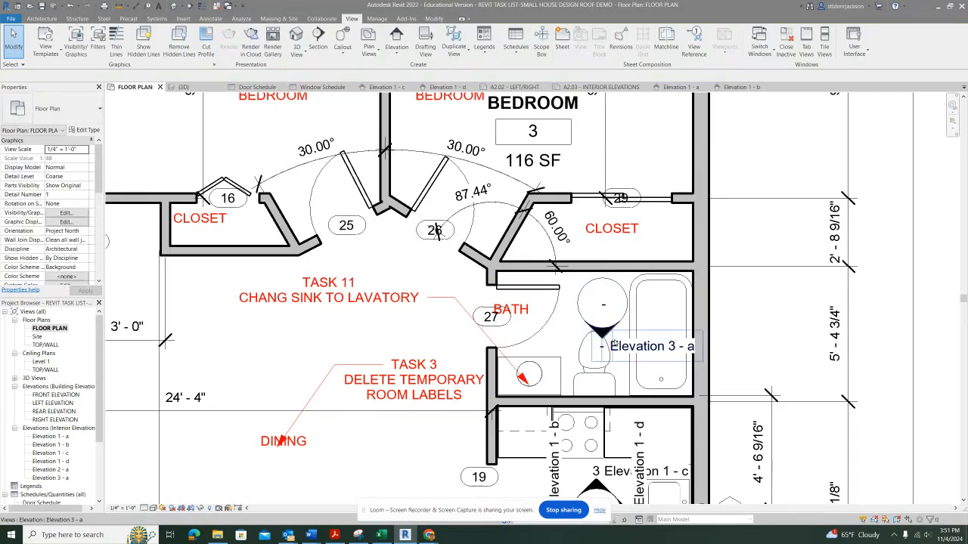
Step: Move the Elevation 3 - a cut line farther from the toilet wall, across the middle of the elevation marker
{"action": "left_click", "coordinate": [606, 338]}
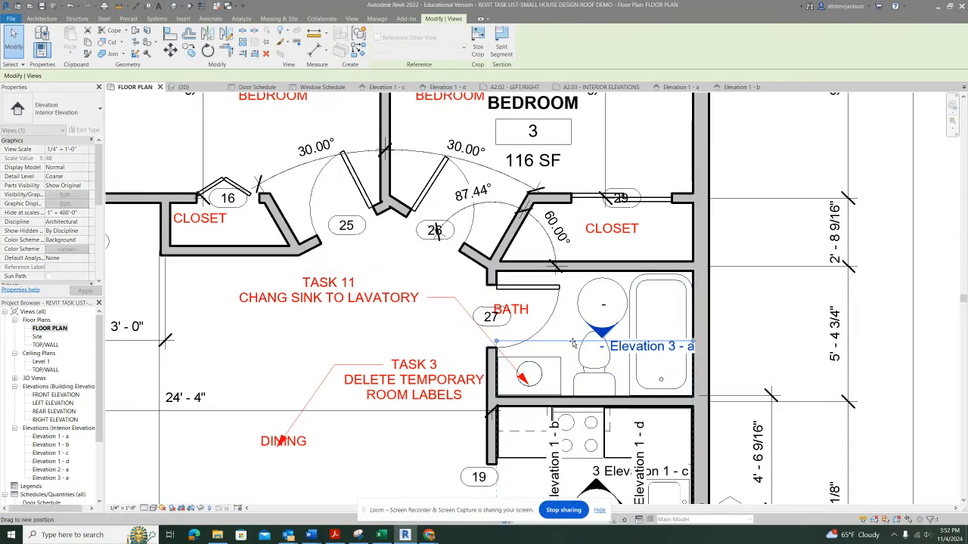
{"action": "scroll", "coordinate": [572, 342], "scroll_direction": "up", "scroll_amount": 4}
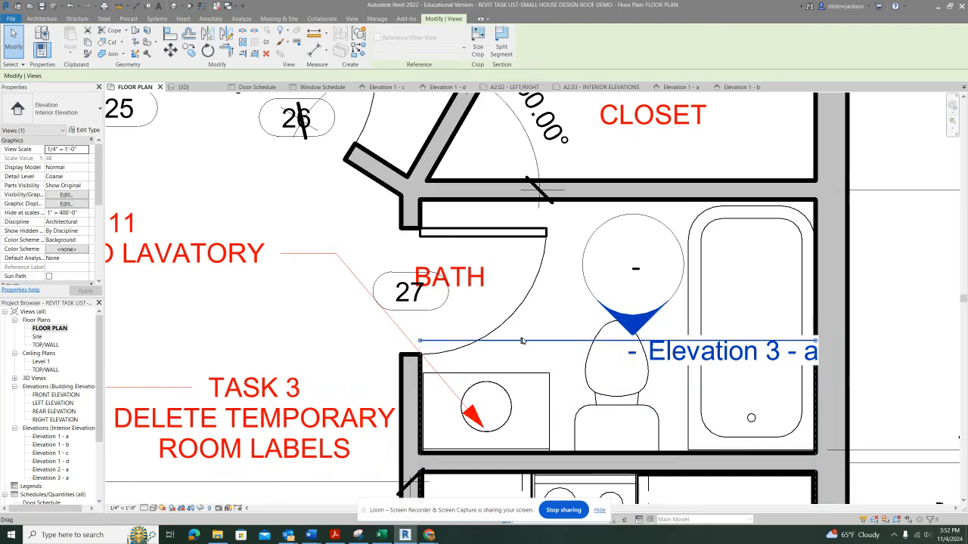
{"action": "left_click_drag", "start_coordinate": [547, 344], "coordinate": [536, 295]}
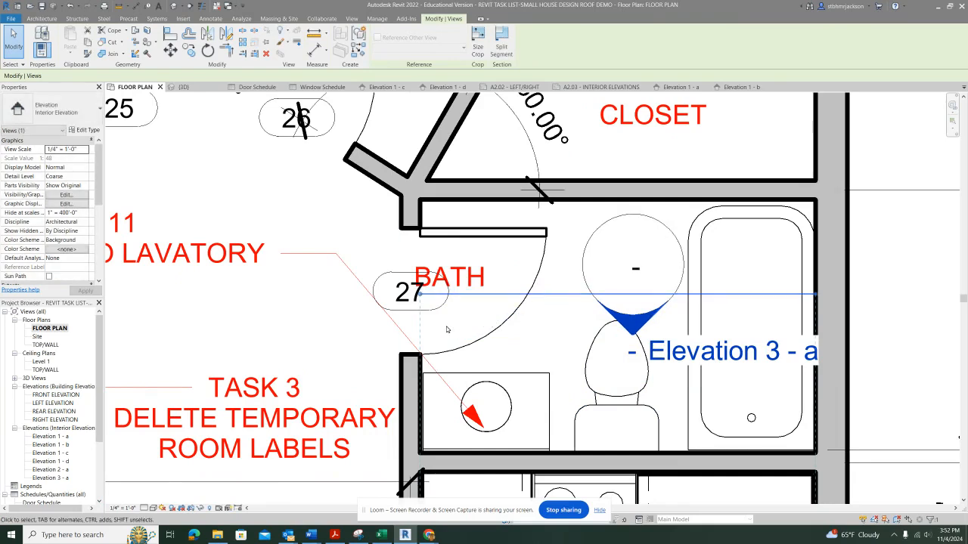
Step: Open Elevation 2 - a and lower the top of its crop region to the TOP/WALL level
{"action": "double_click", "coordinate": [49, 471]}
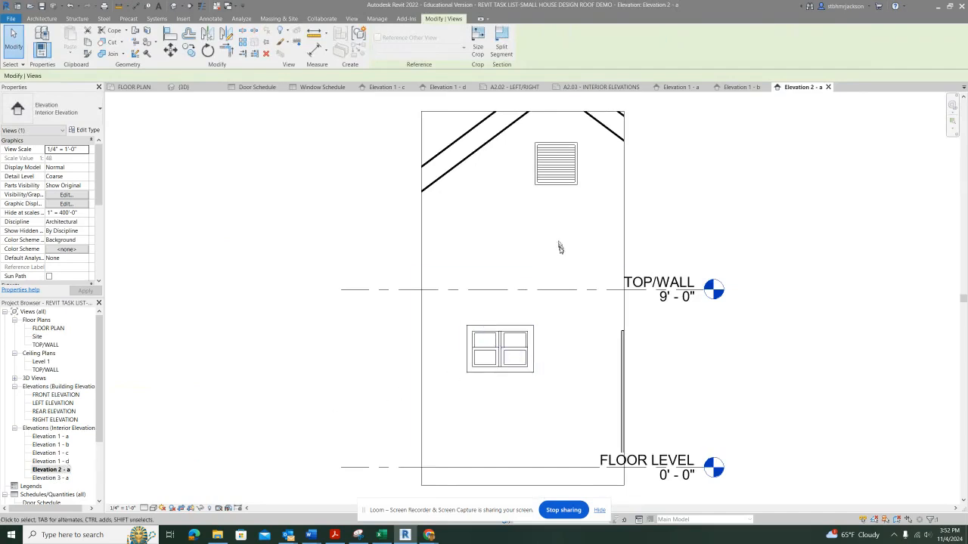
{"action": "middle_click_drag", "start_coordinate": [559, 242], "coordinate": [575, 310]}
{"action": "left_click", "coordinate": [475, 180]}
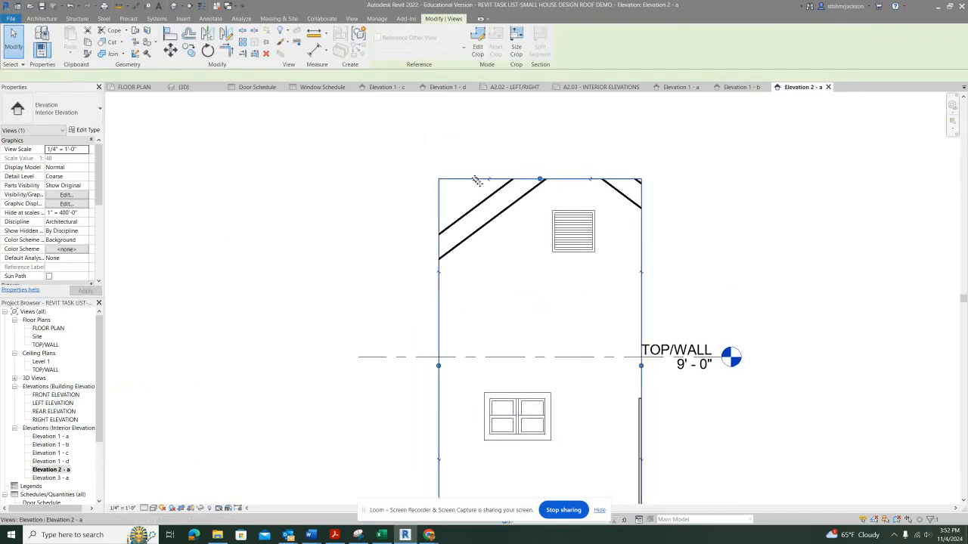
{"action": "left_click_drag", "start_coordinate": [540, 331], "coordinate": [539, 357]}
{"action": "middle_click_drag", "start_coordinate": [482, 411], "coordinate": [479, 253]}
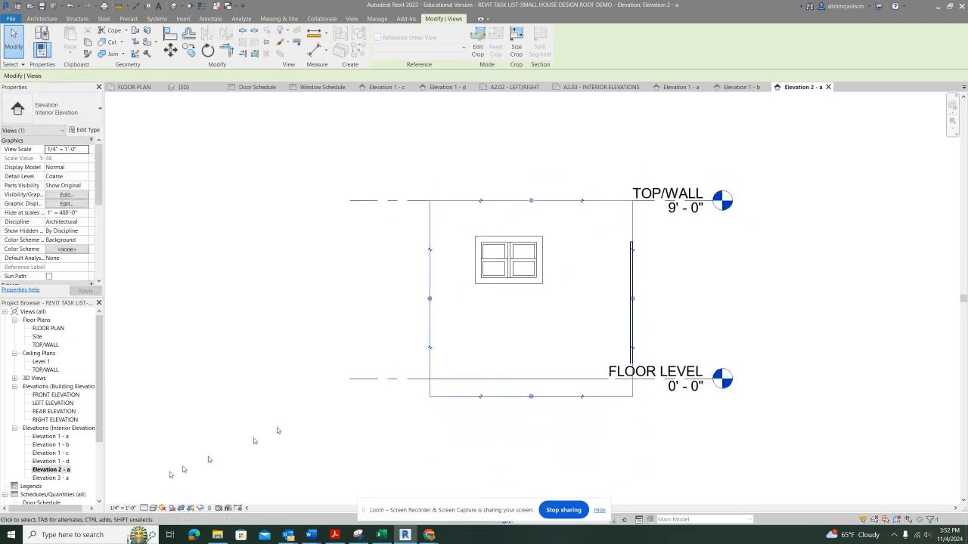
Step: Set the Elevation 2 - a scale to 1/2" = 1'-0" and extend the level lines so their heads clear the crop region
{"action": "left_click", "coordinate": [123, 508]}
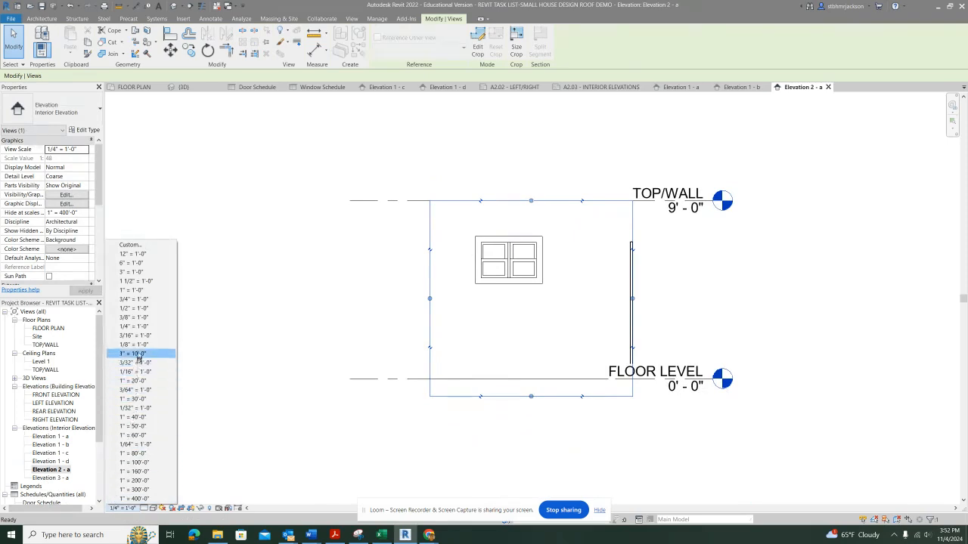
{"action": "left_click", "coordinate": [137, 309]}
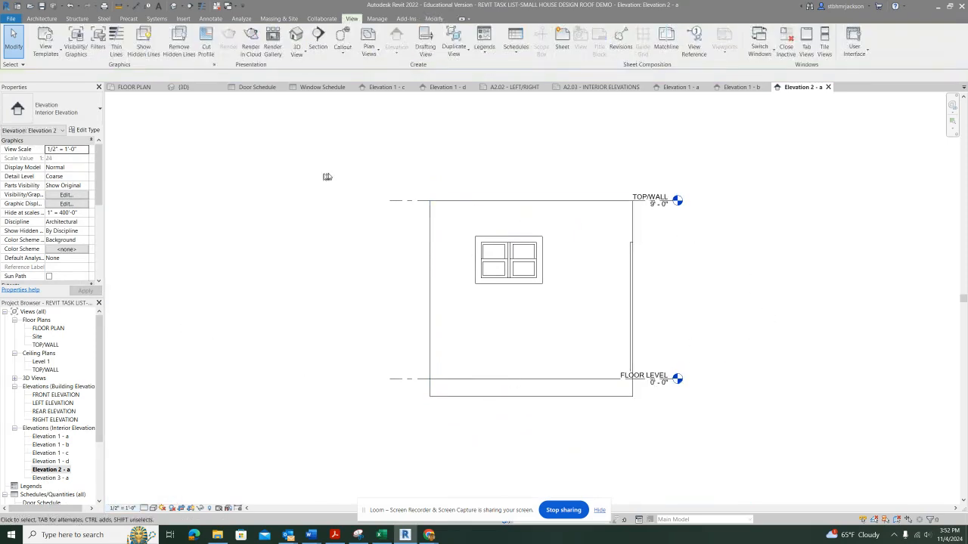
{"action": "left_click", "coordinate": [664, 200]}
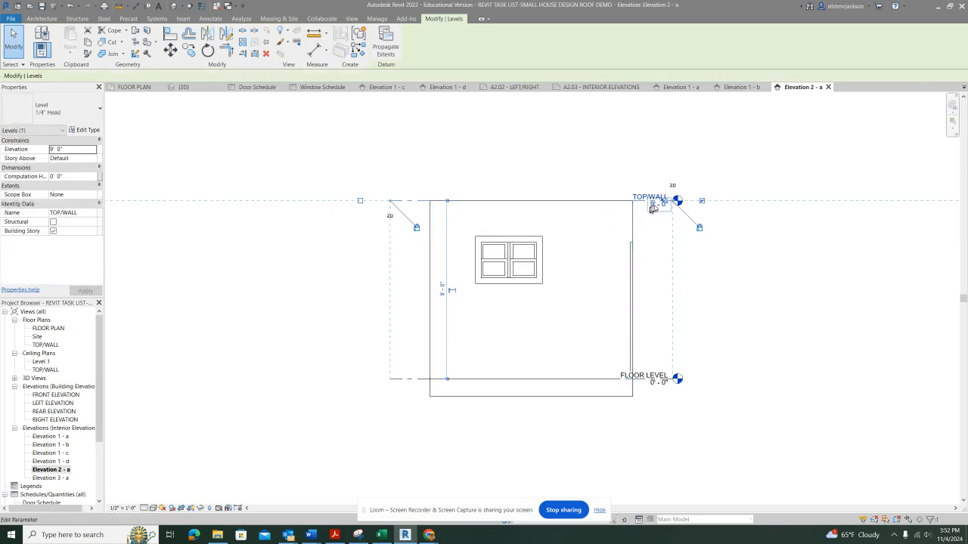
{"action": "left_click_drag", "start_coordinate": [670, 202], "coordinate": [729, 201]}
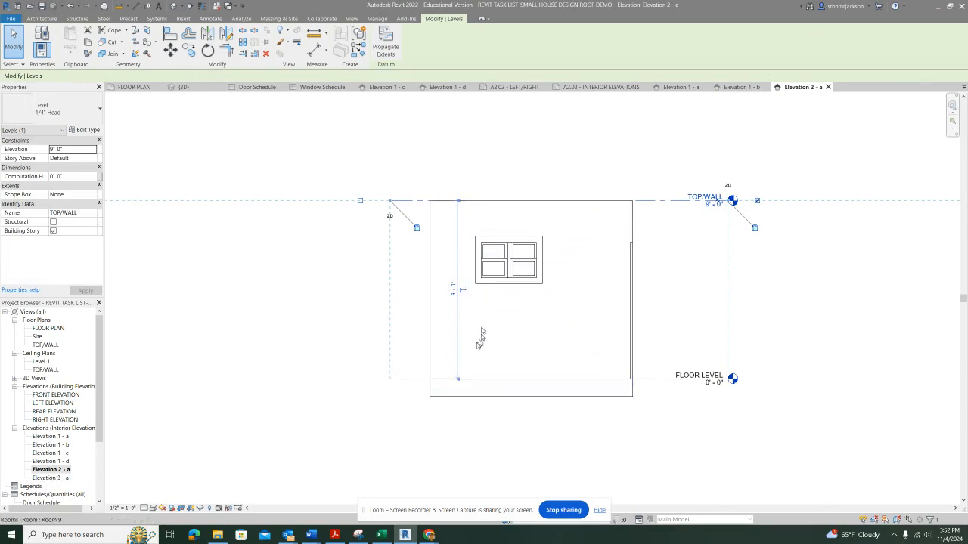
{"action": "left_click", "coordinate": [284, 358]}
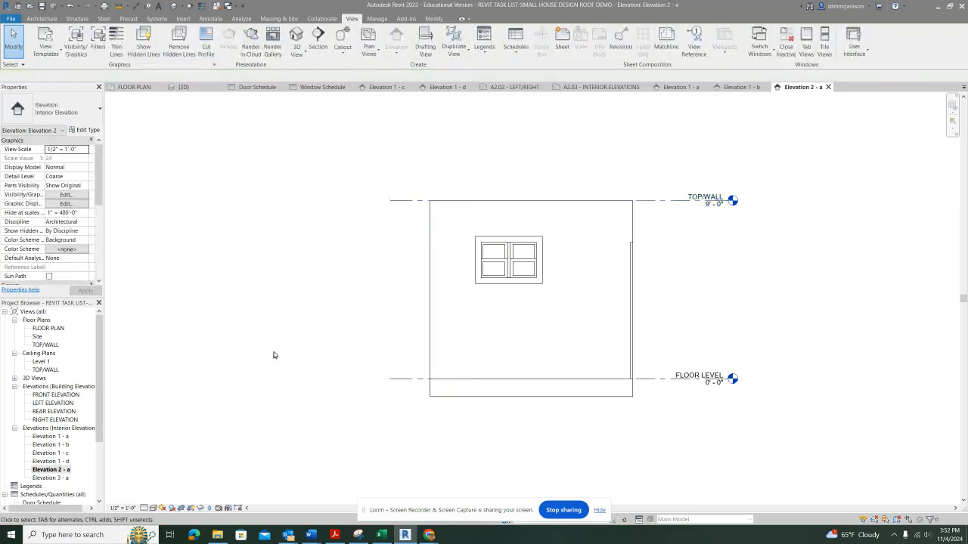
Step: Open Elevation 3 - a and lower the top of its crop region to the TOP/WALL level
{"action": "double_click", "coordinate": [52, 478]}
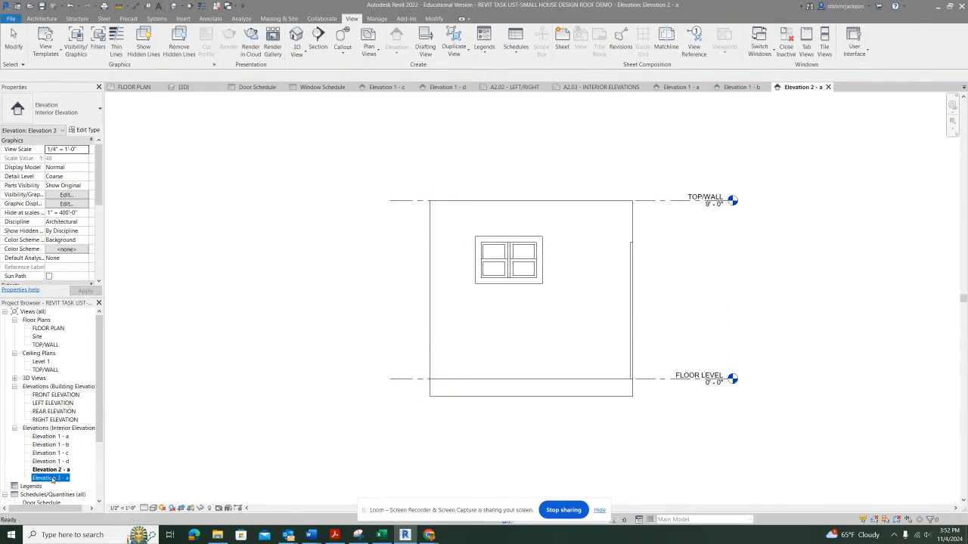
{"action": "middle_click_drag", "start_coordinate": [548, 323], "coordinate": [550, 243]}
{"action": "middle_click_drag", "start_coordinate": [530, 206], "coordinate": [517, 336]}
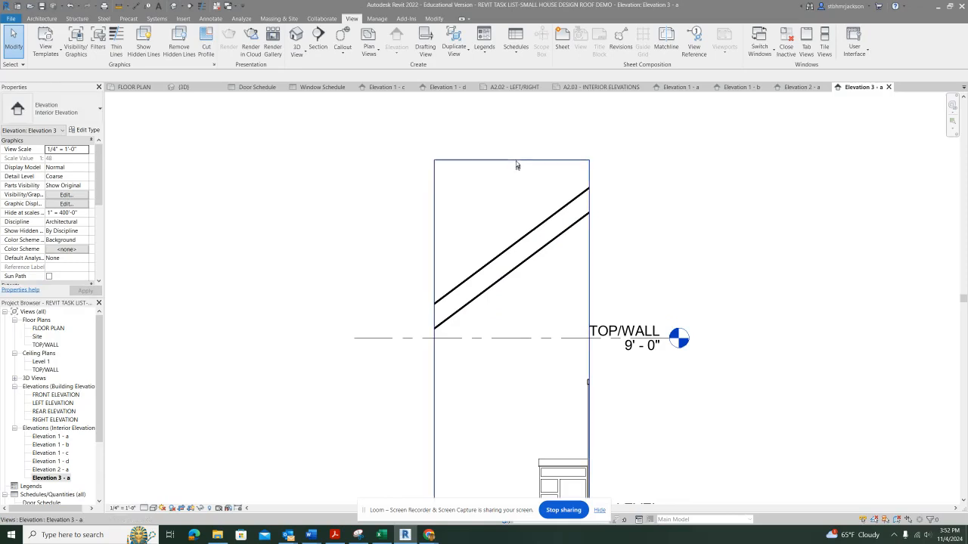
{"action": "left_click", "coordinate": [515, 160]}
{"action": "left_click_drag", "start_coordinate": [511, 161], "coordinate": [517, 338]}
{"action": "middle_click_drag", "start_coordinate": [609, 446], "coordinate": [627, 298]}
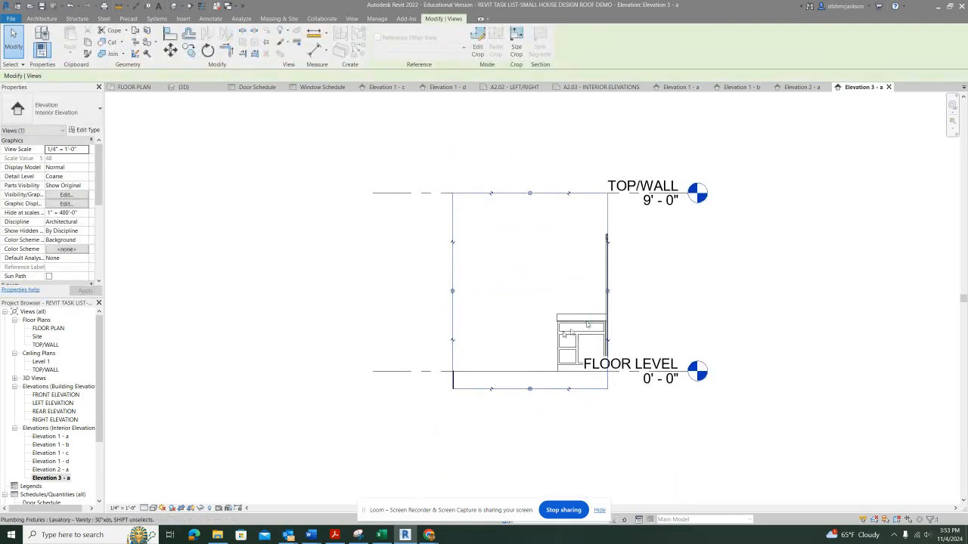
{"action": "left_click", "coordinate": [271, 315]}
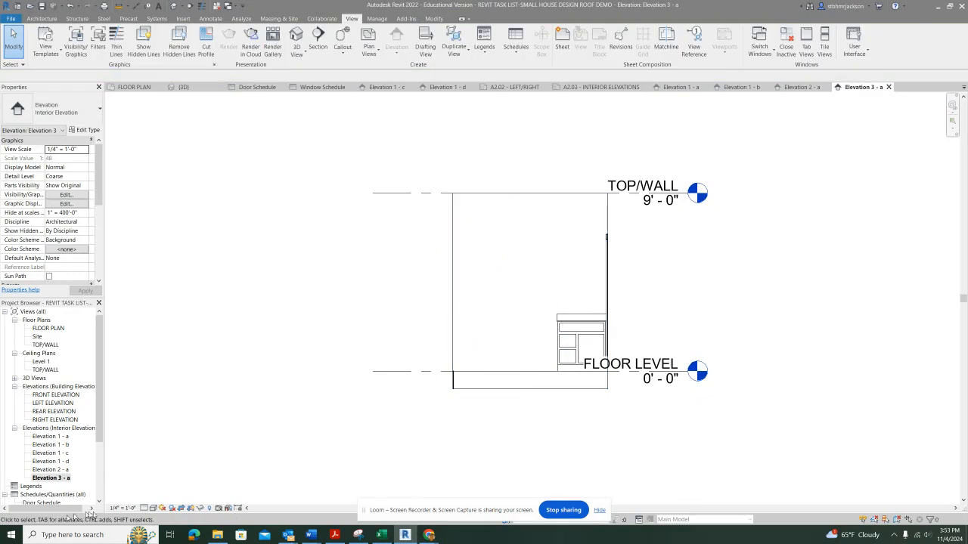
Step: Set the Elevation 3 - a scale to 1/2" = 1'-0" and extend its level lines so the heads clear the crop region
{"action": "left_click", "coordinate": [122, 508]}
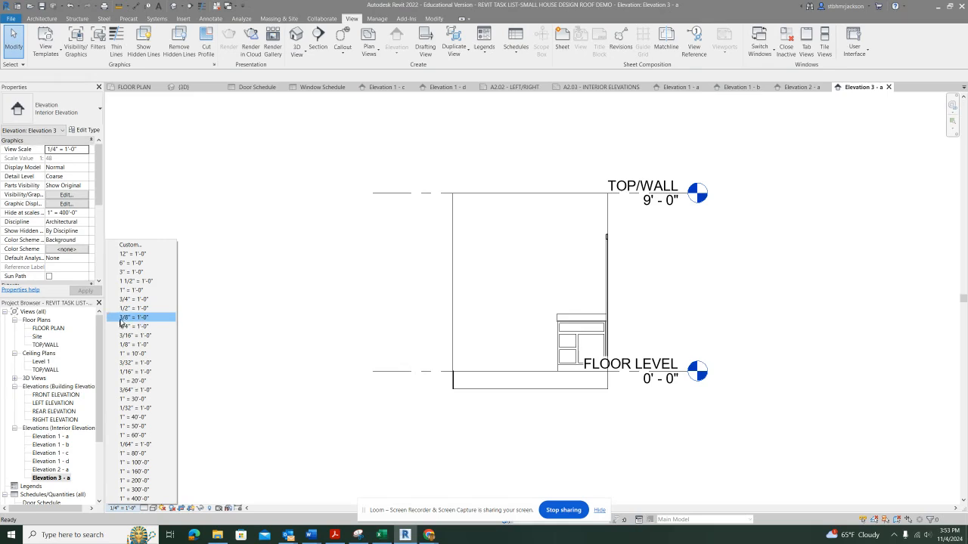
{"action": "left_click", "coordinate": [130, 309]}
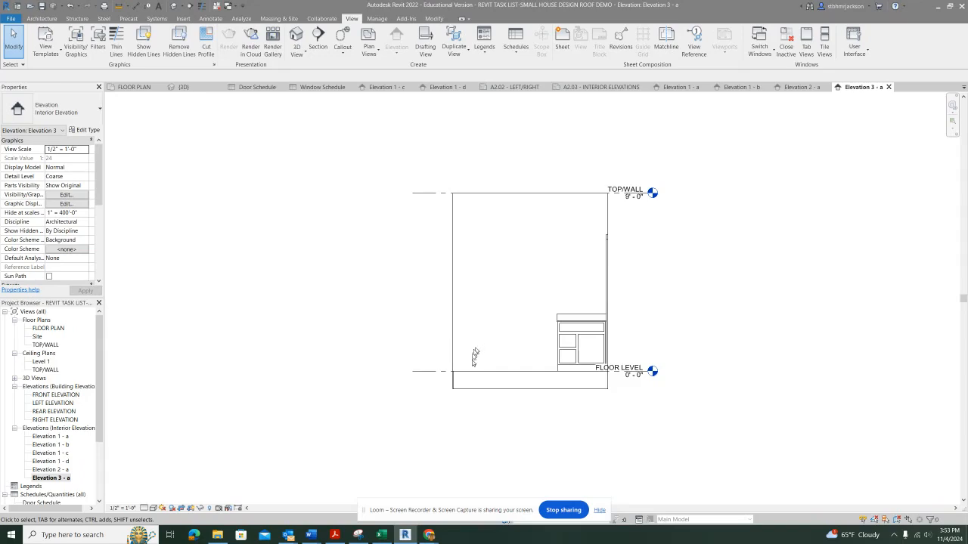
{"action": "left_click", "coordinate": [425, 373]}
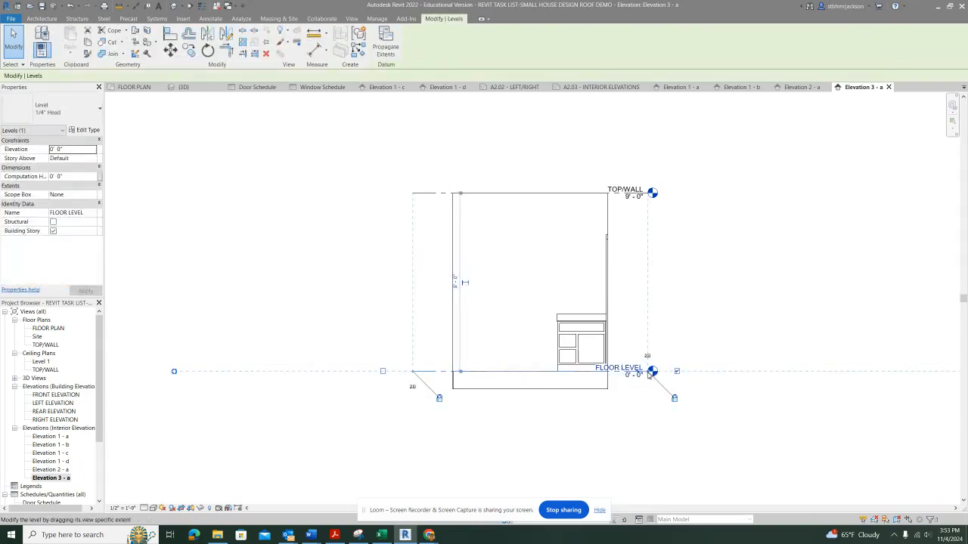
{"action": "left_click_drag", "start_coordinate": [649, 376], "coordinate": [695, 373]}
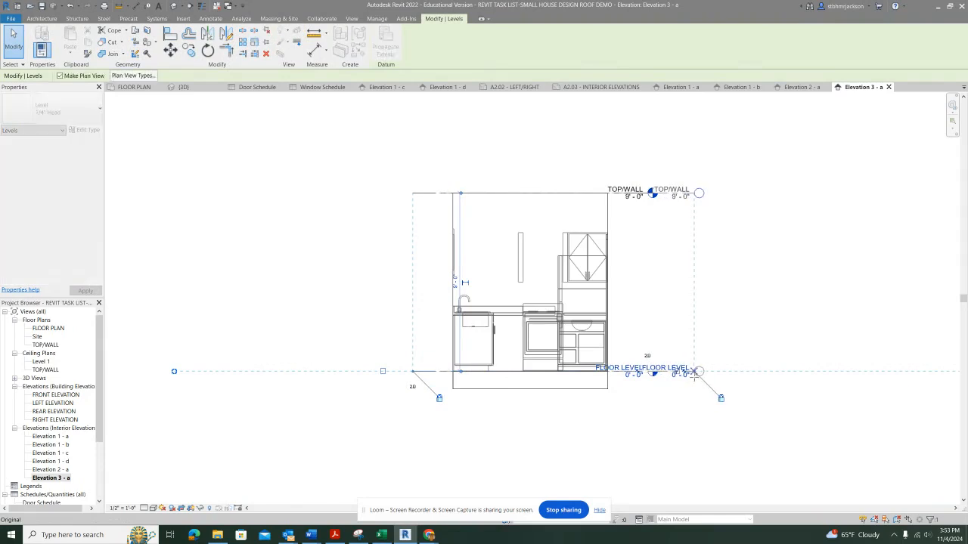
{"action": "left_click", "coordinate": [441, 417]}
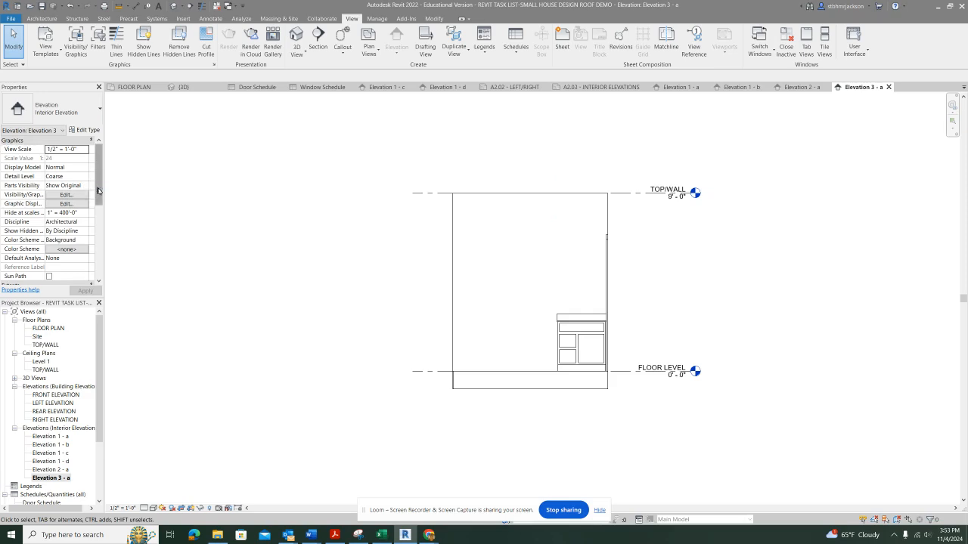
Step: Return to the FLOOR PLAN view and check the family types of the bath's toilet and tub
{"action": "double_click", "coordinate": [57, 330]}
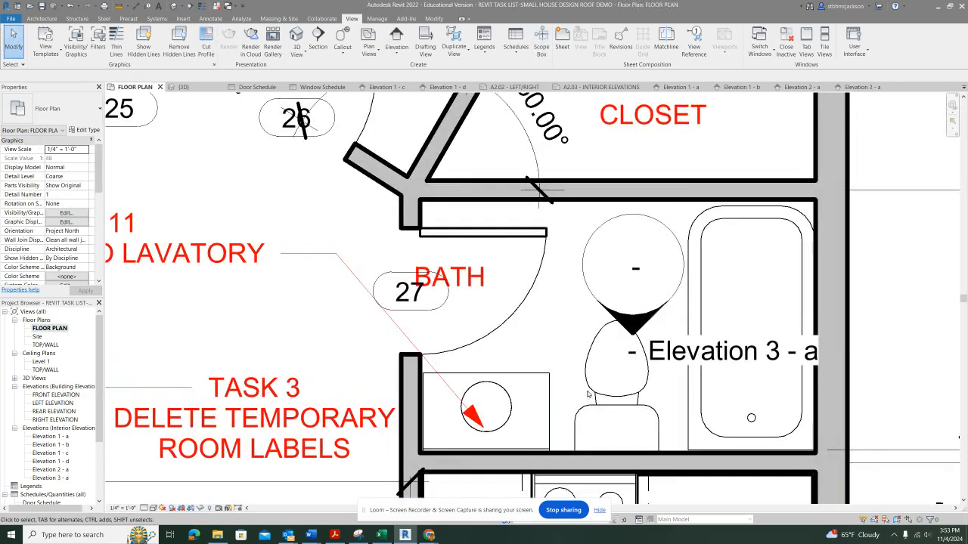
{"action": "left_click", "coordinate": [588, 394]}
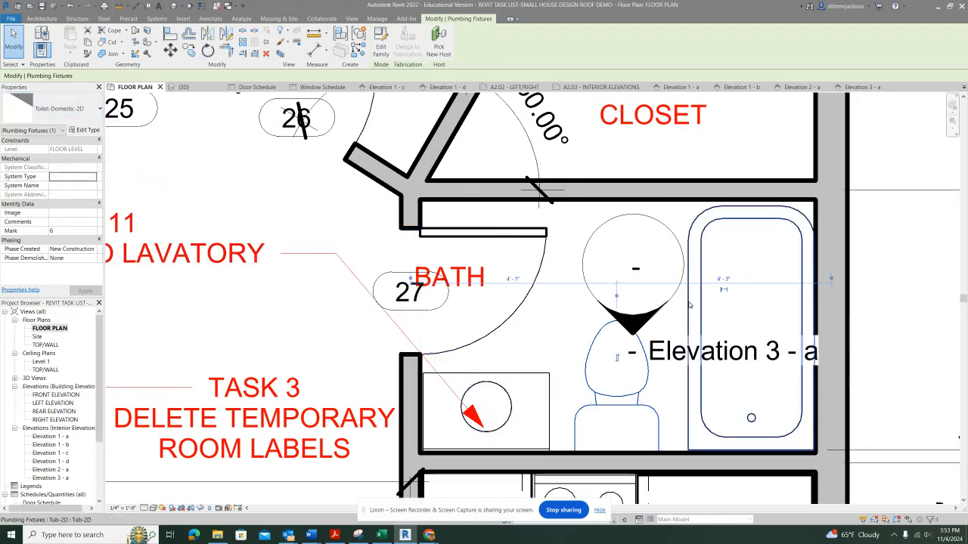
{"action": "left_click", "coordinate": [689, 305]}
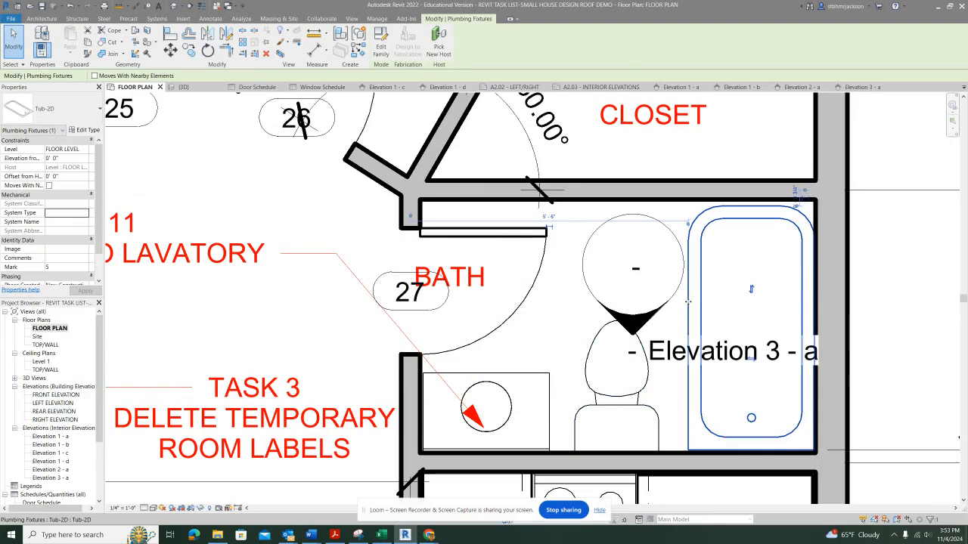
Step: Check the bath toilet's family type, start placing a component, and browse the family library up to the English-Imperial folder
{"action": "left_click", "coordinate": [597, 334]}
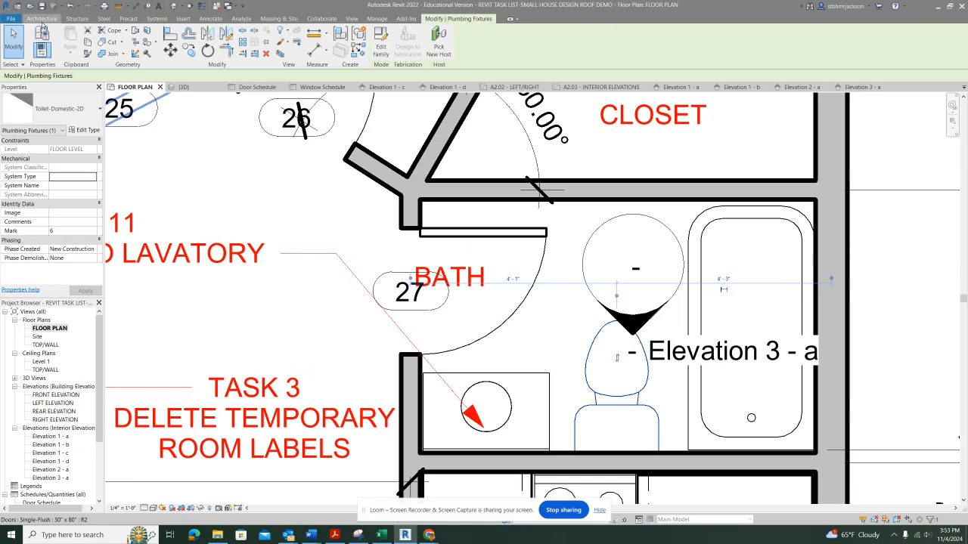
{"action": "left_click", "coordinate": [41, 18]}
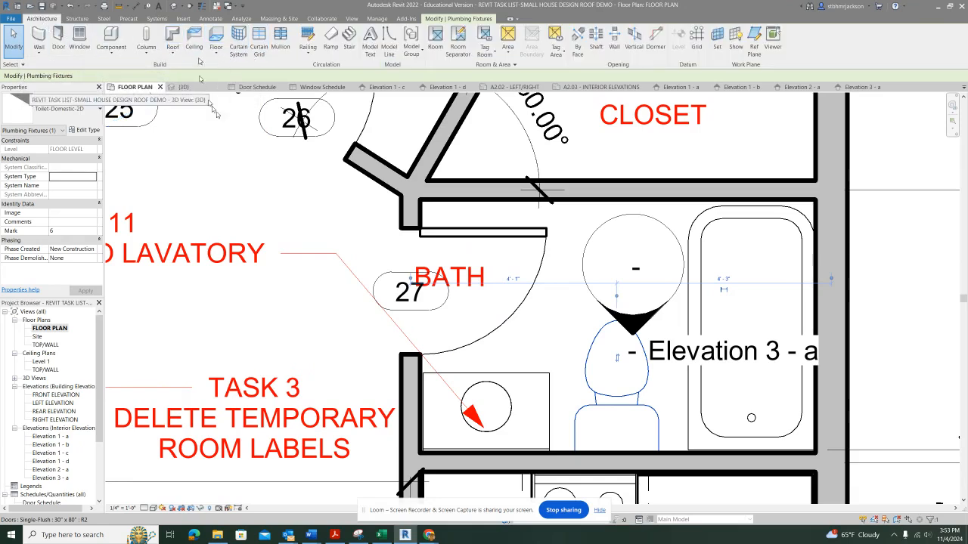
{"action": "left_click", "coordinate": [330, 203]}
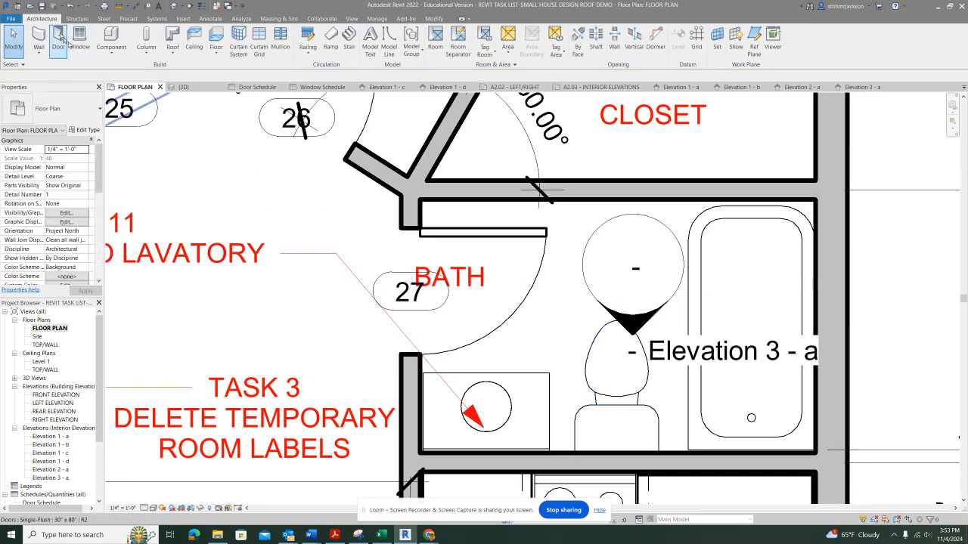
{"action": "left_click", "coordinate": [111, 36]}
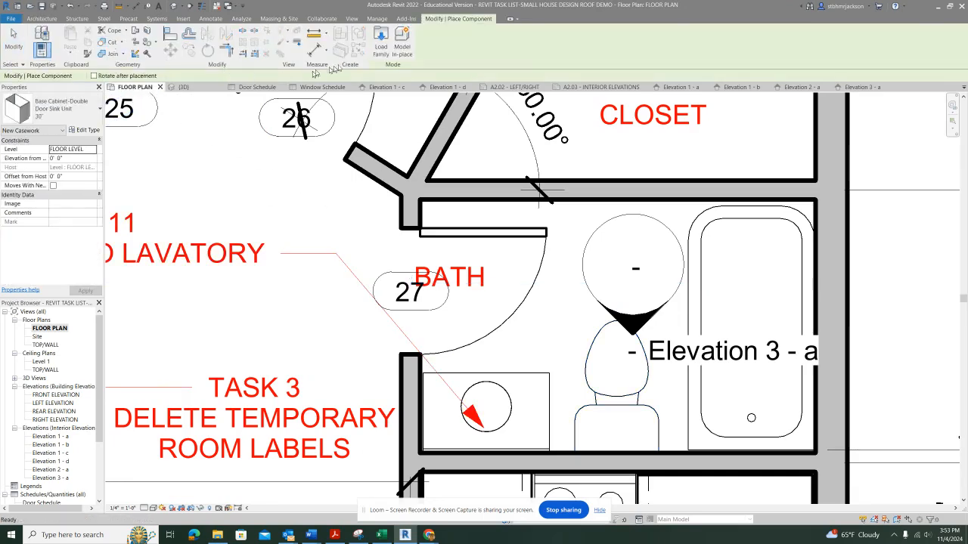
{"action": "left_click", "coordinate": [391, 48]}
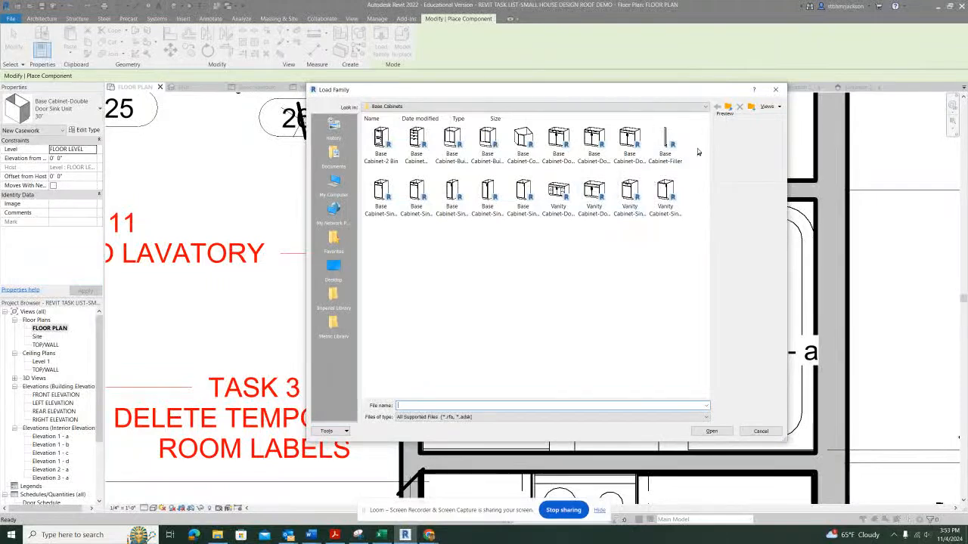
{"action": "left_click", "coordinate": [728, 108]}
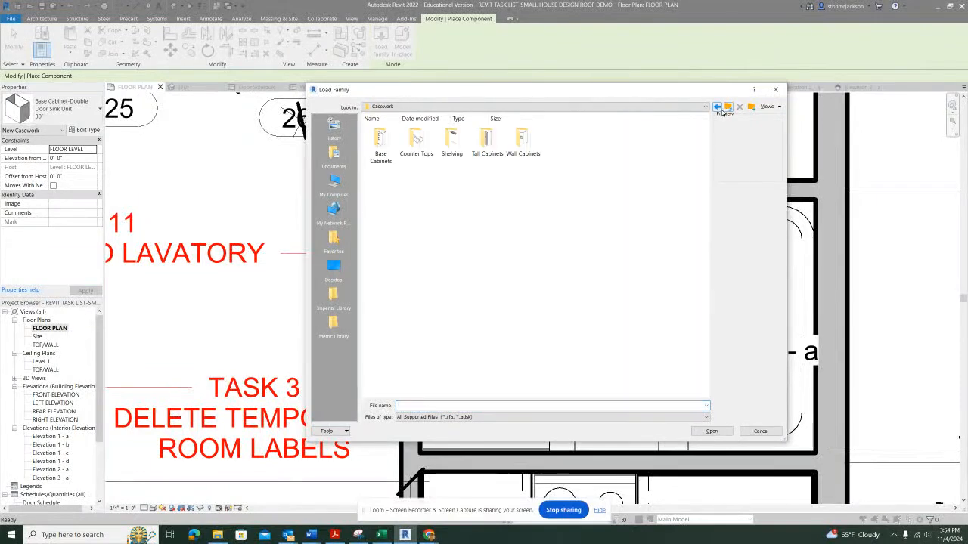
{"action": "left_click", "coordinate": [719, 108]}
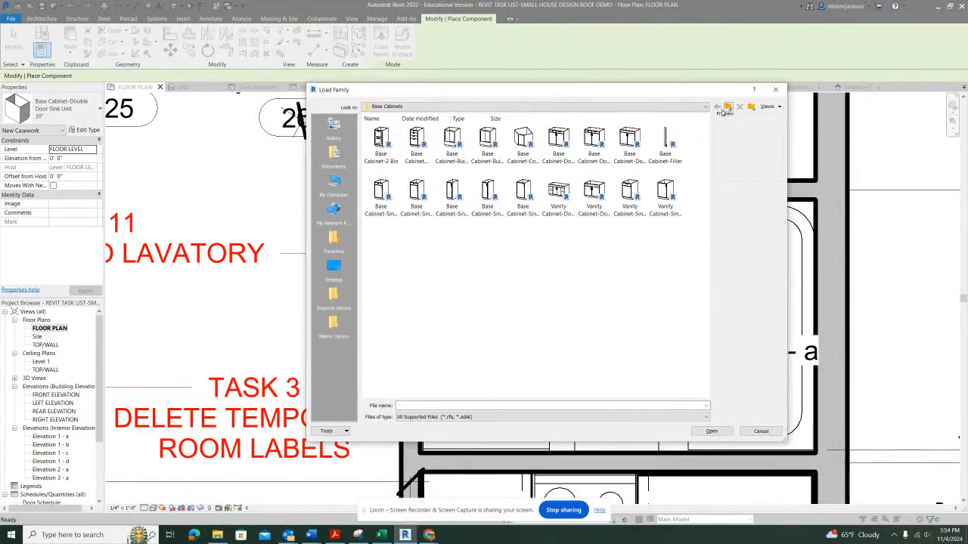
{"action": "left_click", "coordinate": [727, 108]}
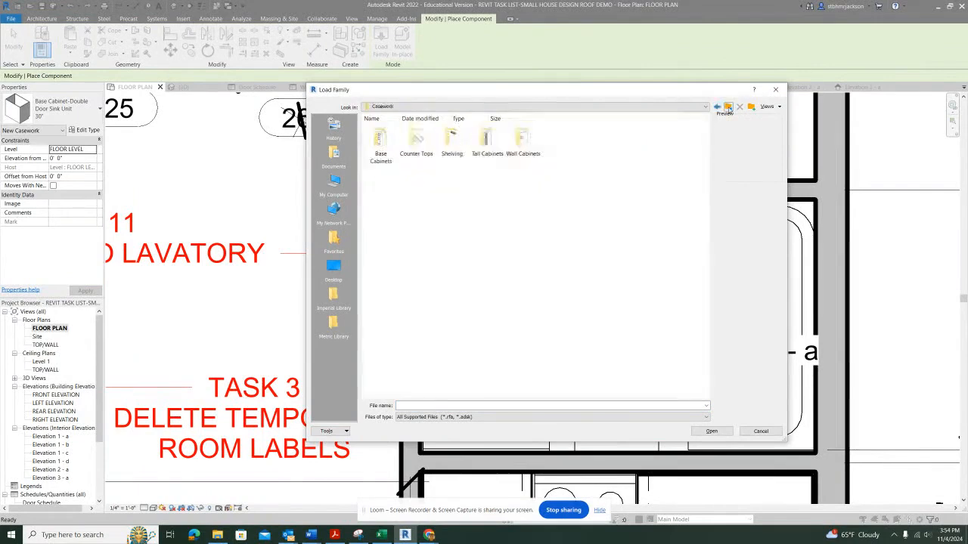
{"action": "left_click", "coordinate": [728, 108]}
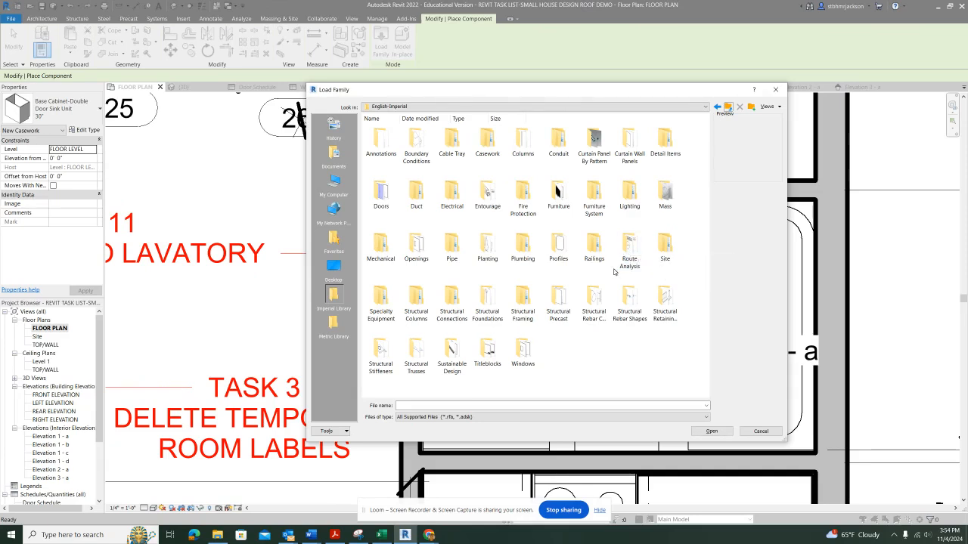
Step: Load the Toilet-Domestic-3D family from the Water Closets folder of the architectural plumbing fixtures
{"action": "double_click", "coordinate": [526, 251]}
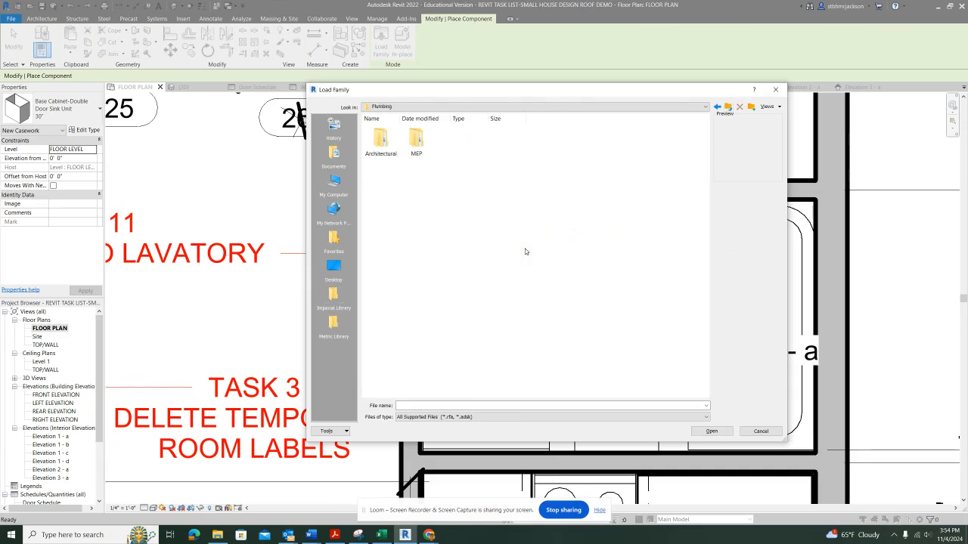
{"action": "double_click", "coordinate": [380, 143]}
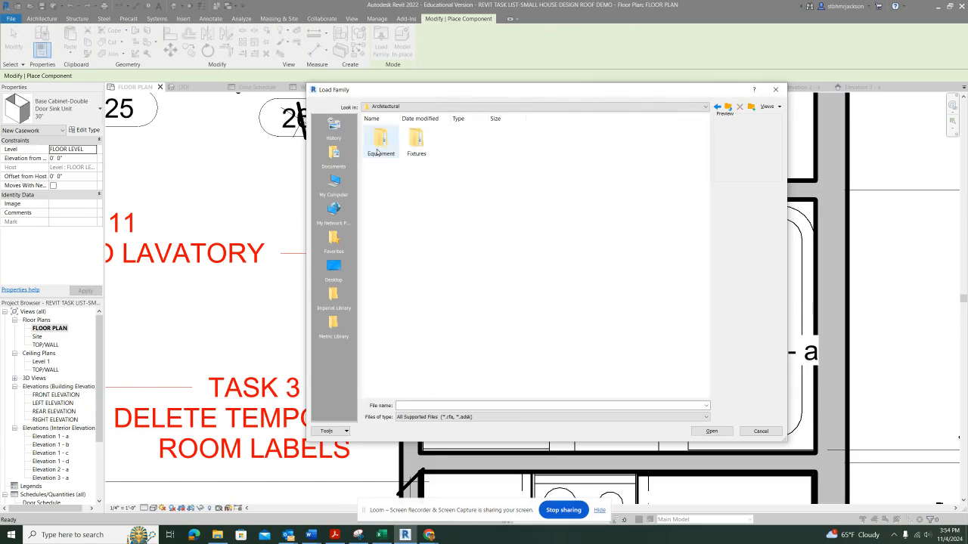
{"action": "double_click", "coordinate": [414, 154]}
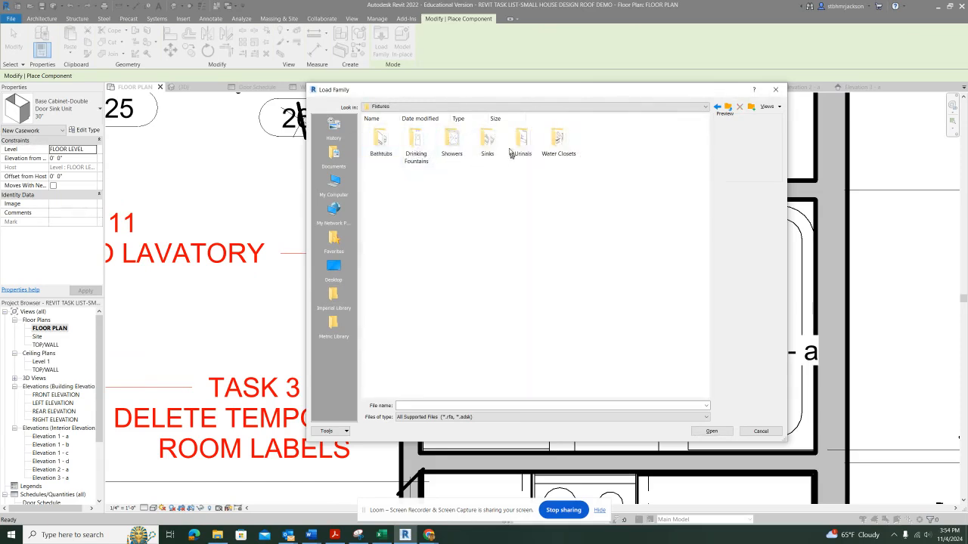
{"action": "double_click", "coordinate": [558, 142]}
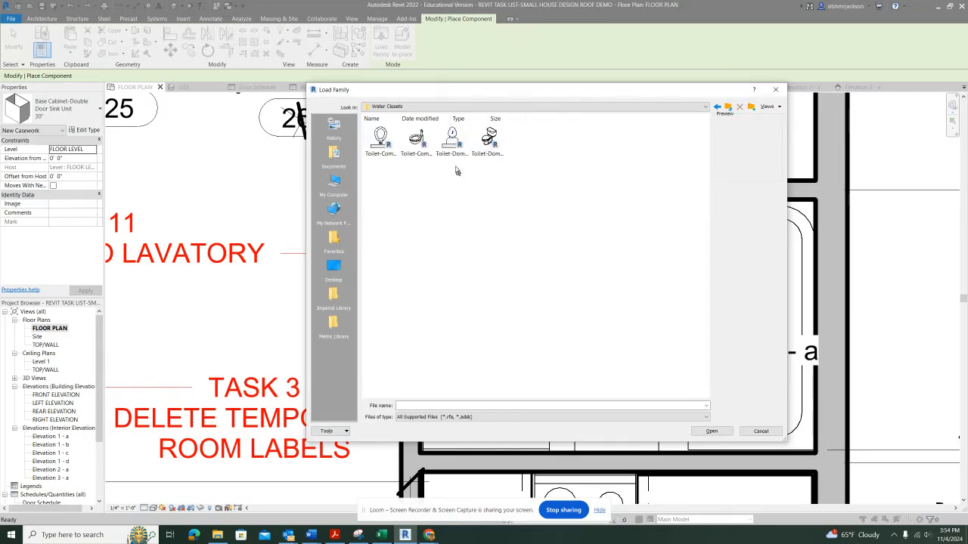
{"action": "left_click", "coordinate": [488, 141]}
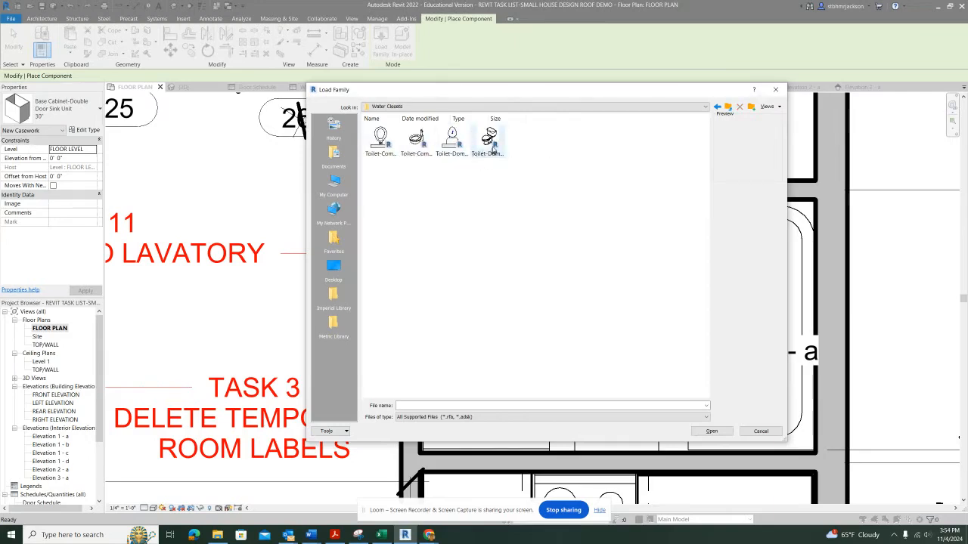
{"action": "left_click", "coordinate": [707, 433]}
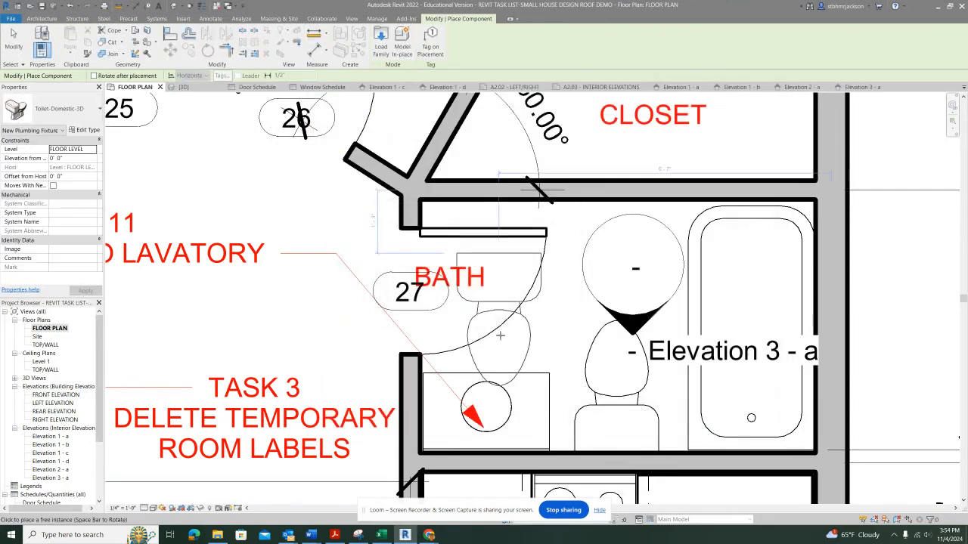
Step: Rotate the 3D toilet 180 degrees to match the bath's 2D toilet and place it over that toilet
{"action": "key", "text": "space"}
{"action": "key", "text": "space"}
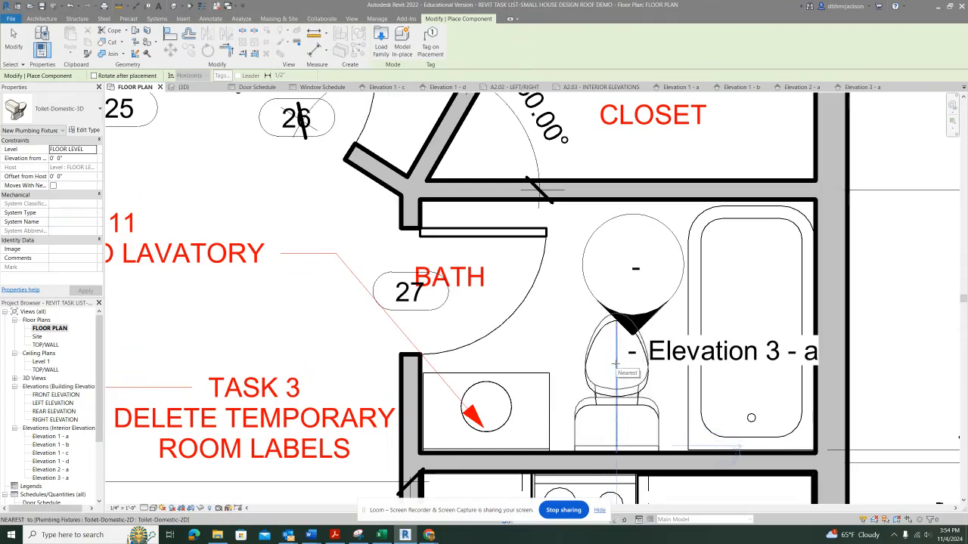
{"action": "left_click", "coordinate": [614, 365]}
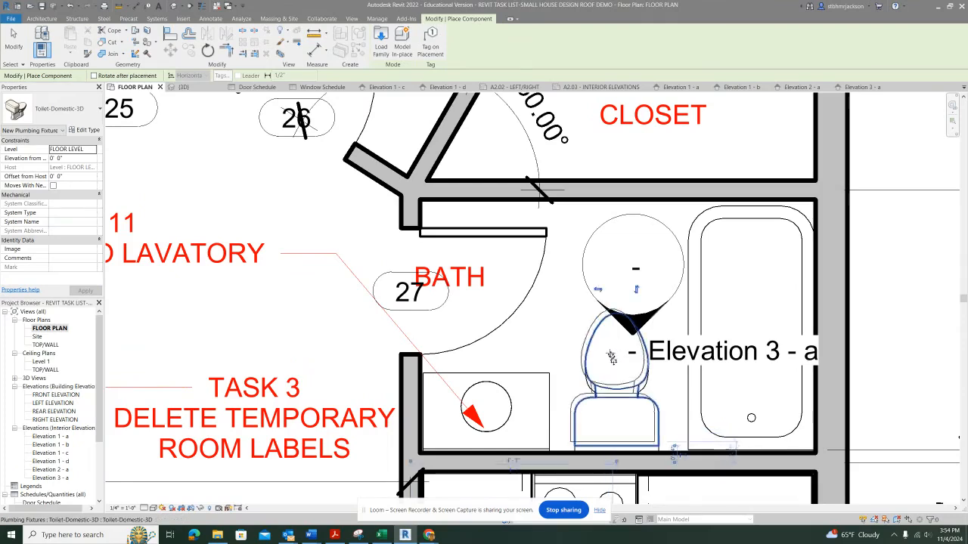
{"action": "key", "text": "Escape"}
{"action": "key", "text": "Escape"}
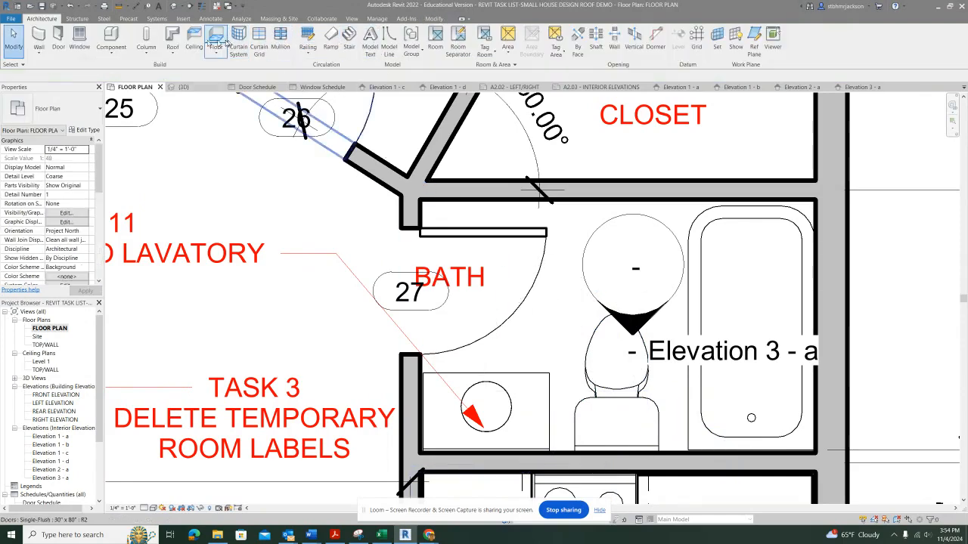
Step: Load the Tub-Rectangular-3D family from the Bathtubs folder of the plumbing fixtures as a new component
{"action": "left_click", "coordinate": [108, 38]}
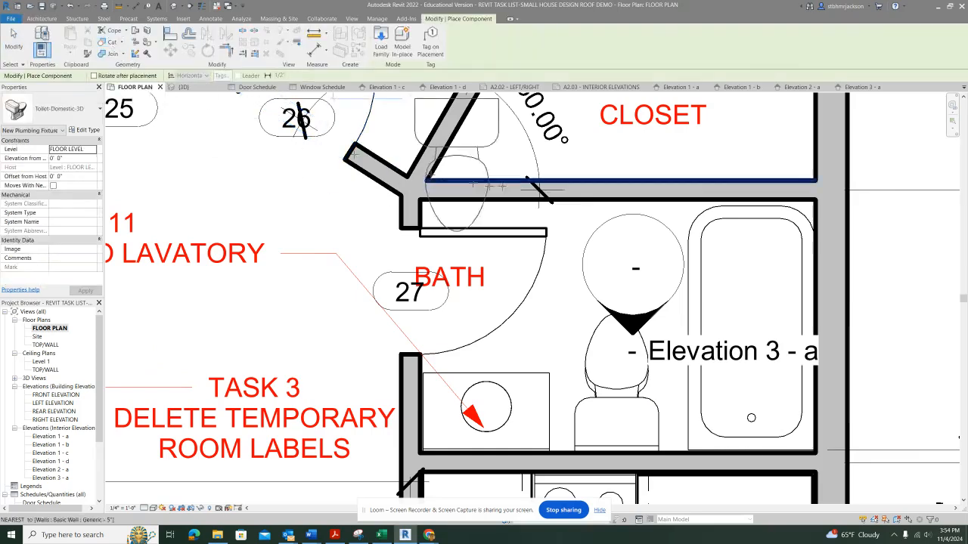
{"action": "left_click", "coordinate": [381, 42]}
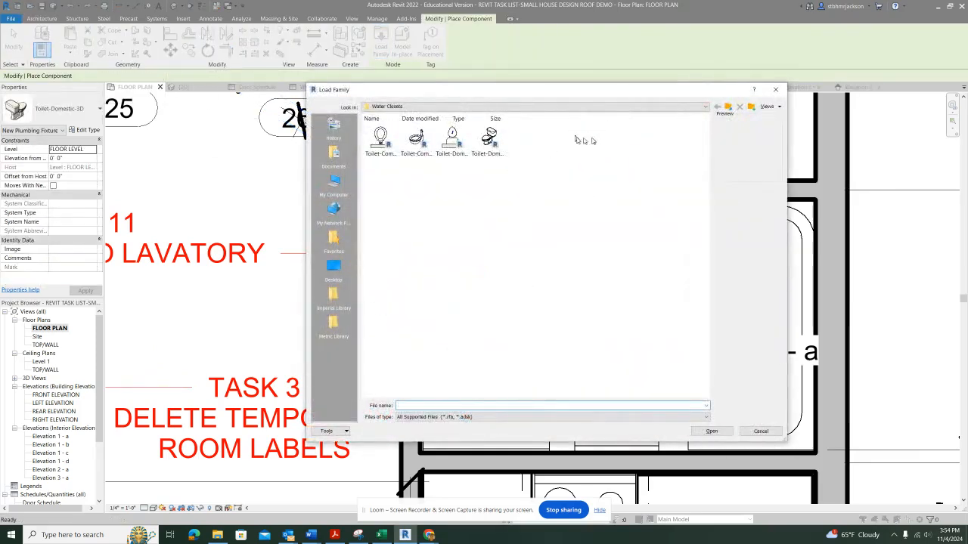
{"action": "left_click", "coordinate": [730, 109]}
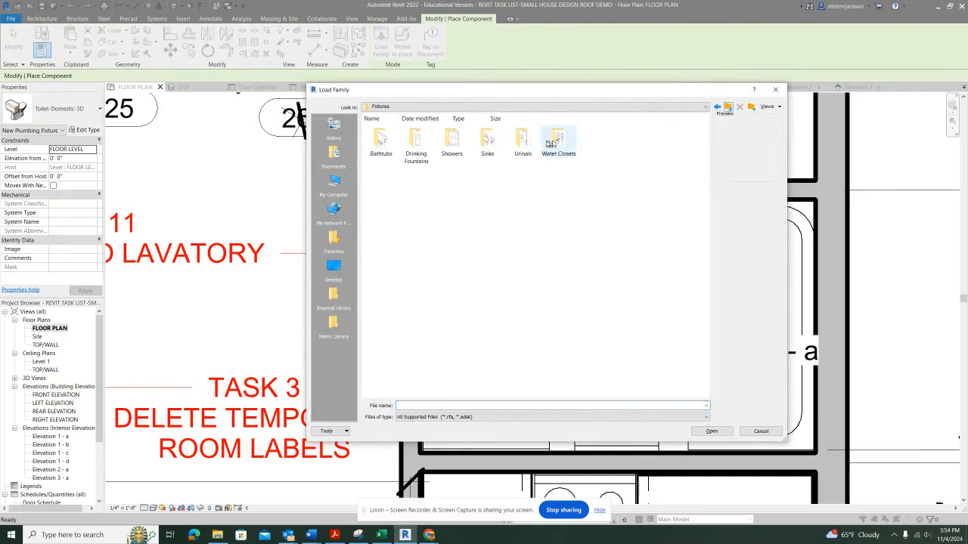
{"action": "double_click", "coordinate": [380, 140]}
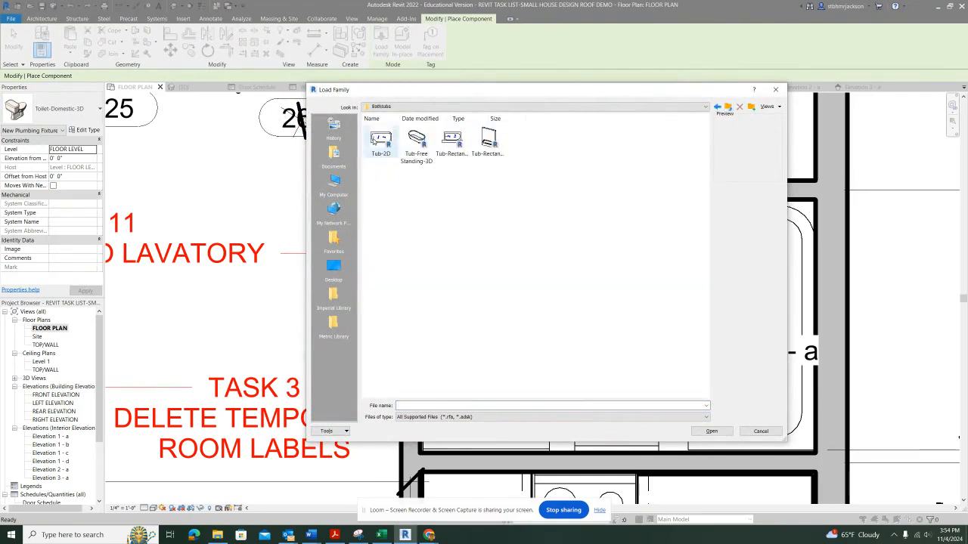
{"action": "left_click", "coordinate": [489, 142]}
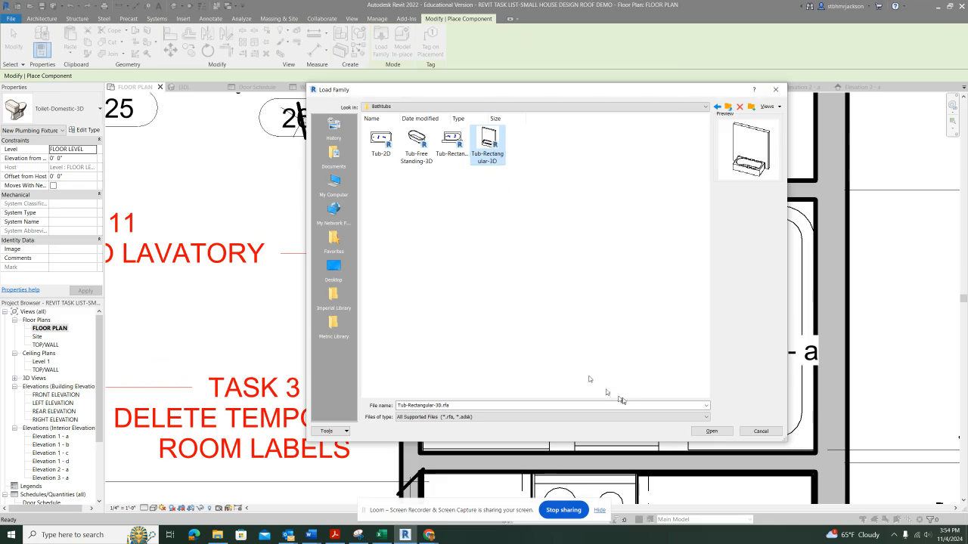
{"action": "left_click", "coordinate": [711, 431]}
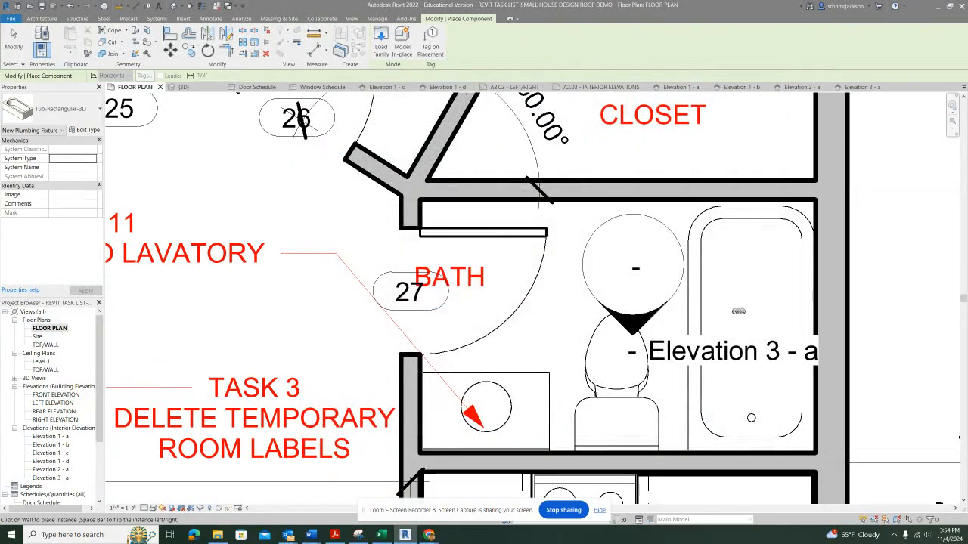
Step: Place the 3D rectangular tub on the bath's exterior wall over the 2D tub and dismiss the save reminder
{"action": "middle_click_drag", "start_coordinate": [738, 311], "coordinate": [524, 265]}
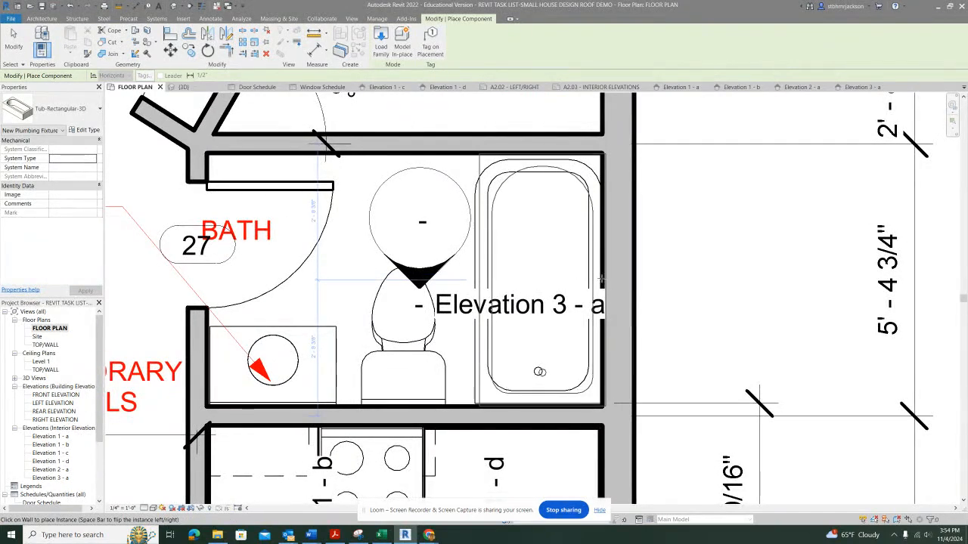
{"action": "left_click", "coordinate": [601, 279]}
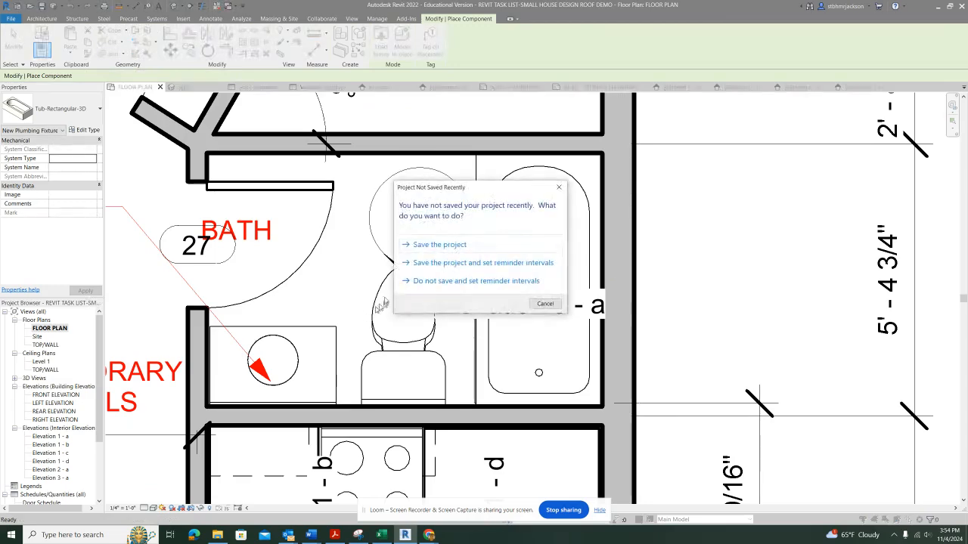
{"action": "left_click", "coordinate": [545, 303]}
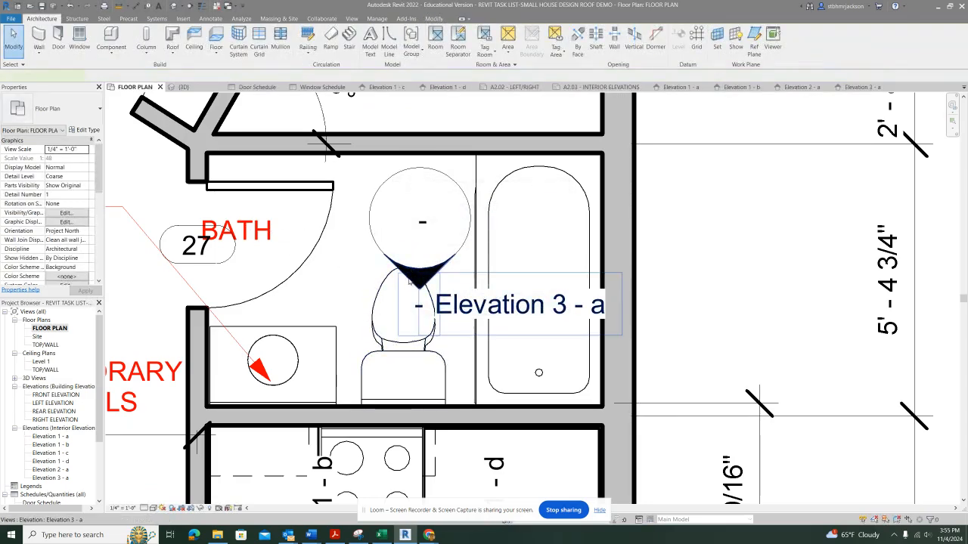
Step: Open Elevation 3 - a and raise the bottom of its crop region to the FLOOR LEVEL line
{"action": "double_click", "coordinate": [408, 278]}
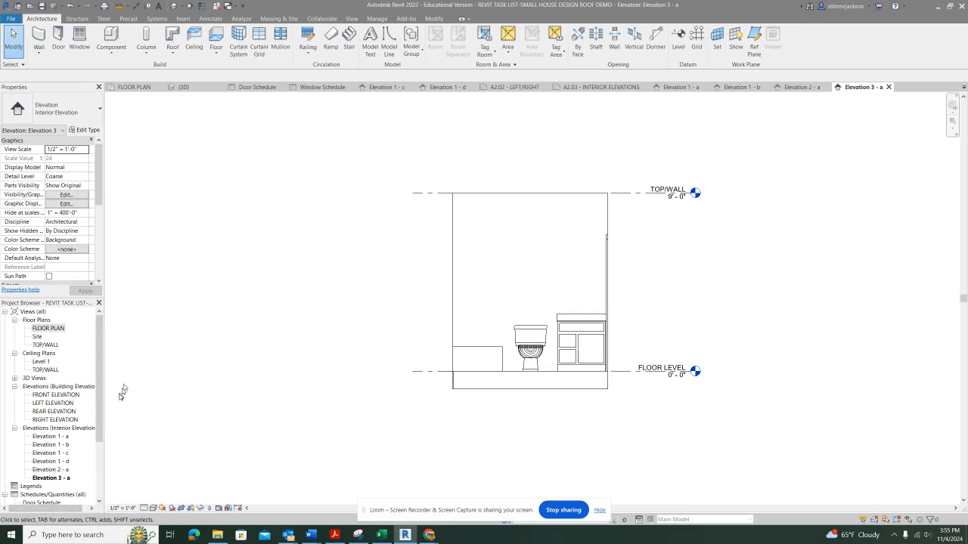
{"action": "left_click_drag", "start_coordinate": [99, 400], "coordinate": [108, 376]}
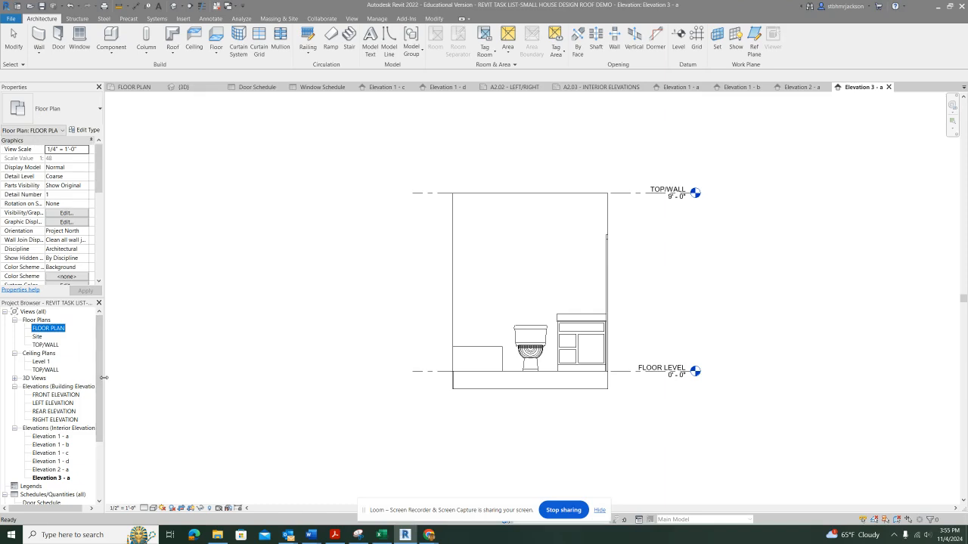
{"action": "left_click", "coordinate": [514, 390]}
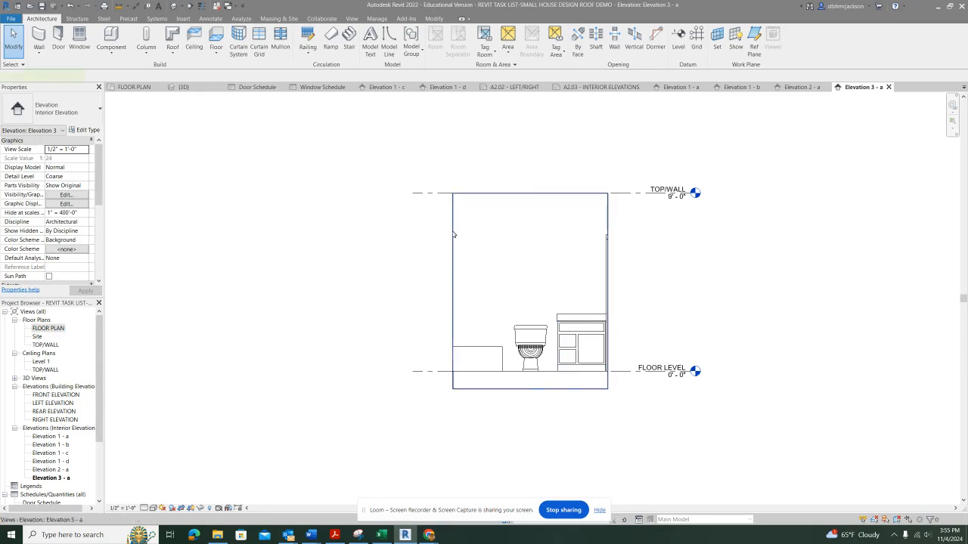
{"action": "left_click", "coordinate": [453, 272]}
{"action": "left_click_drag", "start_coordinate": [529, 392], "coordinate": [529, 371]}
{"action": "left_click", "coordinate": [514, 397]}
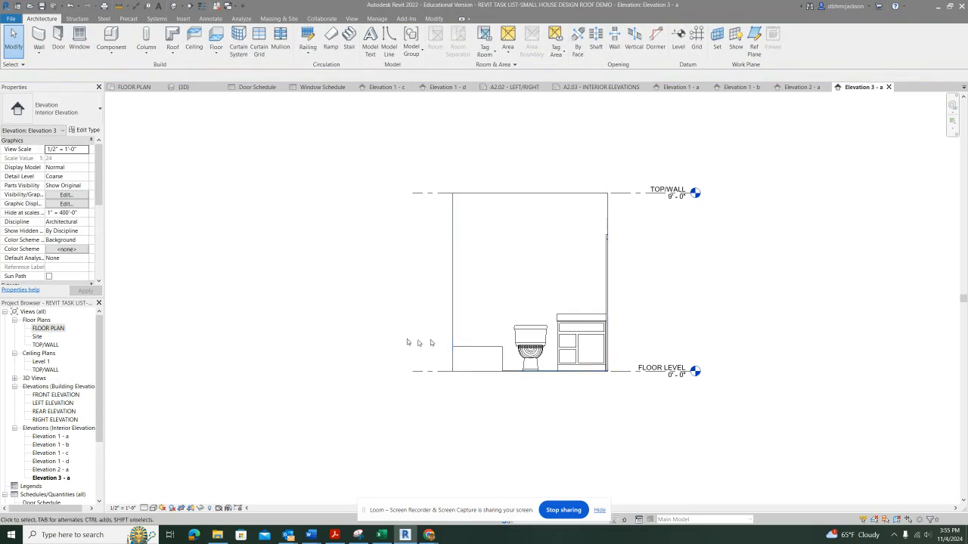
Step: Open the sheet A2.03 - INTERIOR ELEVATIONS
{"action": "left_click", "coordinate": [98, 427]}
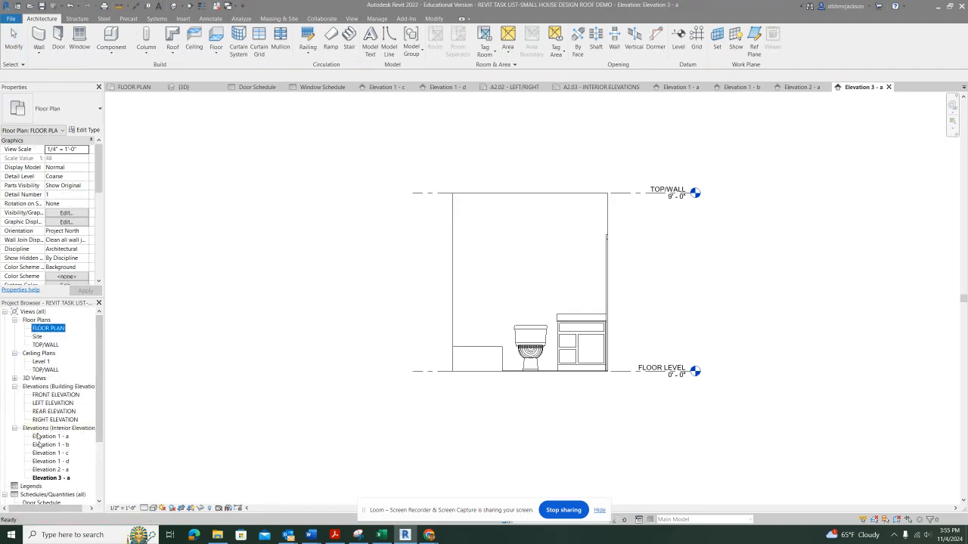
{"action": "left_click_drag", "start_coordinate": [99, 428], "coordinate": [117, 517]}
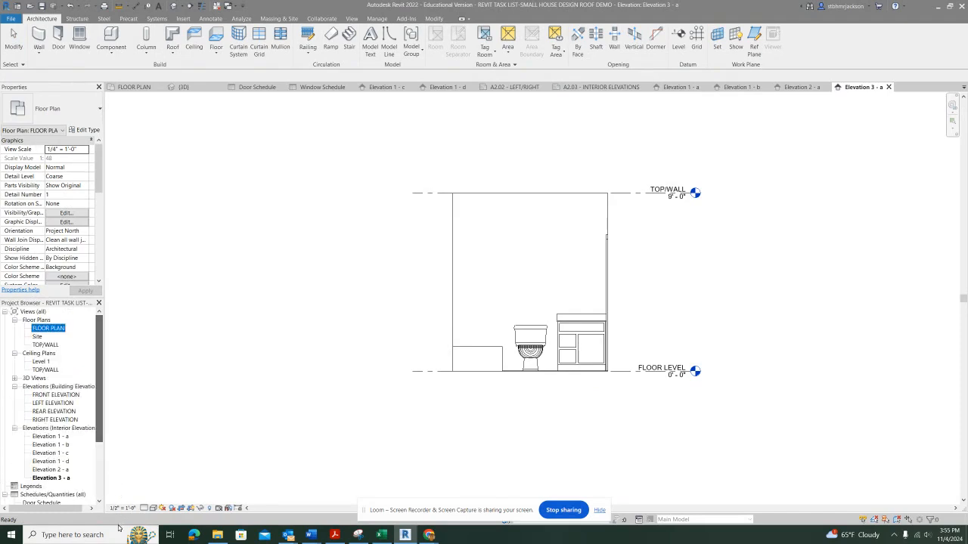
{"action": "scroll", "coordinate": [102, 449], "scroll_direction": "down", "scroll_amount": 3}
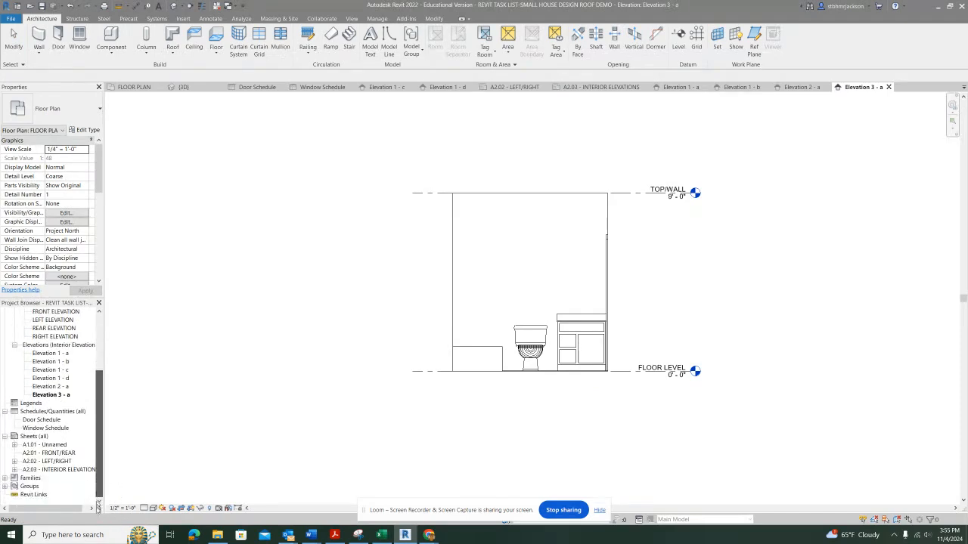
{"action": "double_click", "coordinate": [34, 470]}
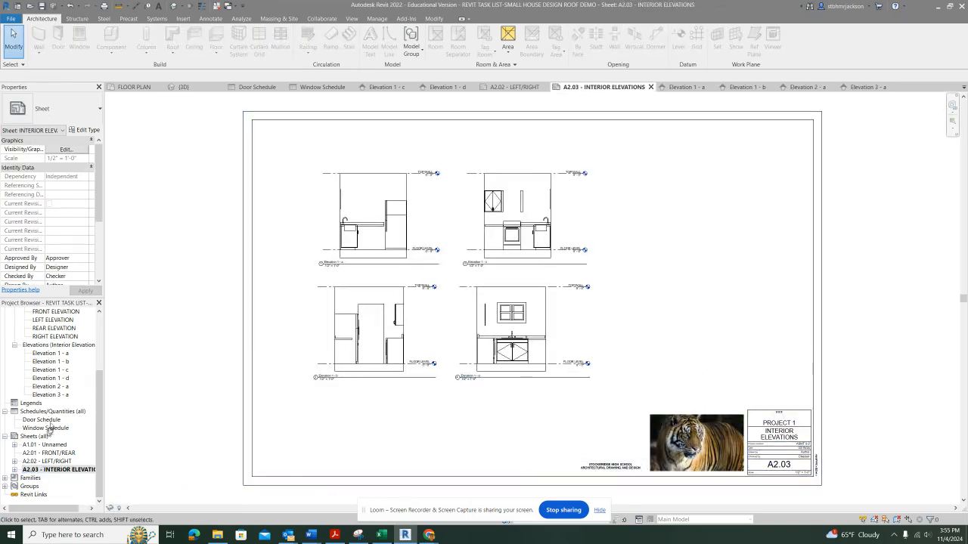
Step: Place Elevation 2 - a at the end of the sheet's upper row and Elevation 3 - a directly below it in the lower row
{"action": "left_click", "coordinate": [44, 387]}
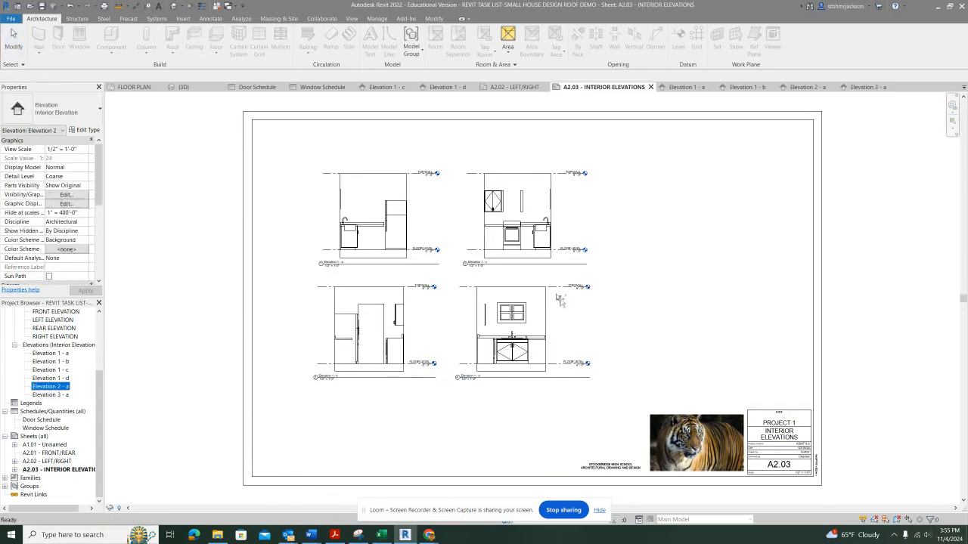
{"action": "left_click_drag", "start_coordinate": [693, 205], "coordinate": [688, 212]}
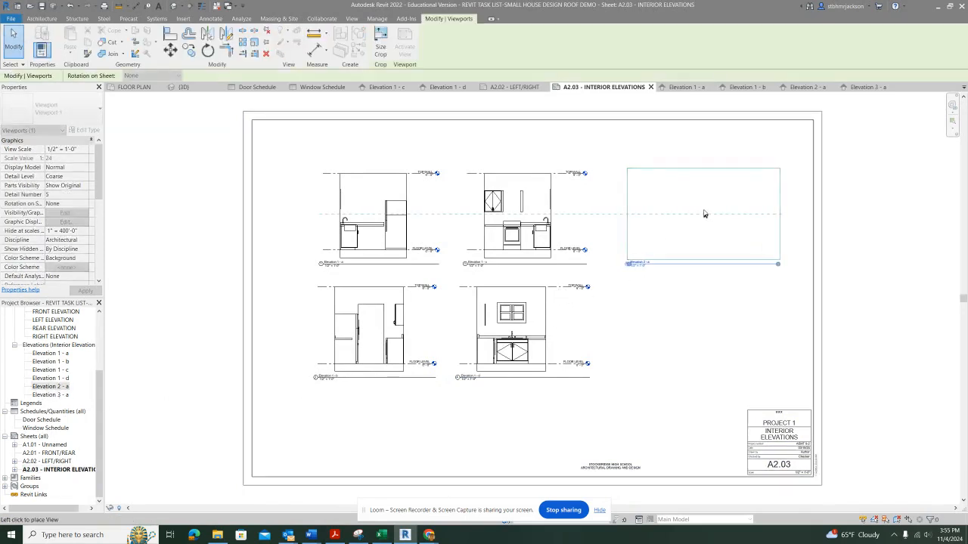
{"action": "left_click", "coordinate": [702, 217]}
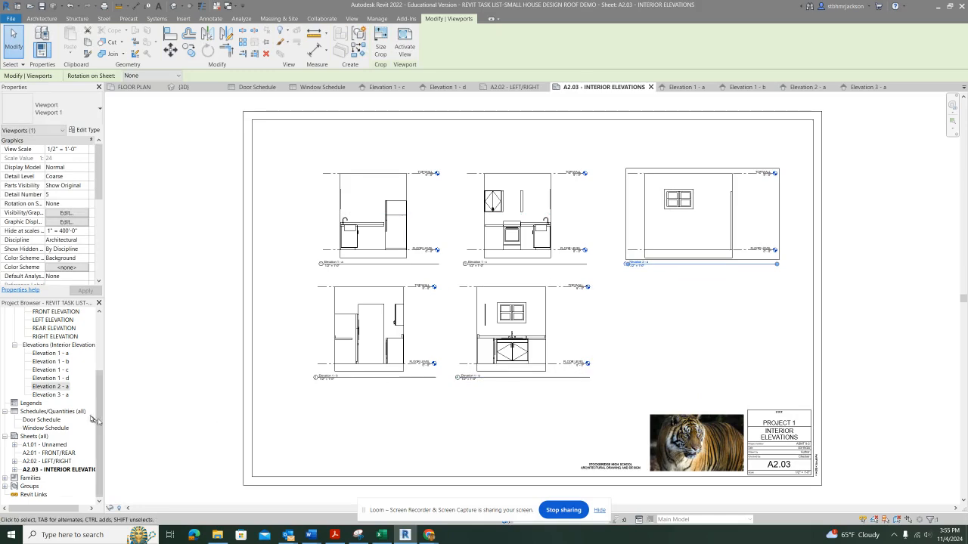
{"action": "left_click", "coordinate": [49, 395]}
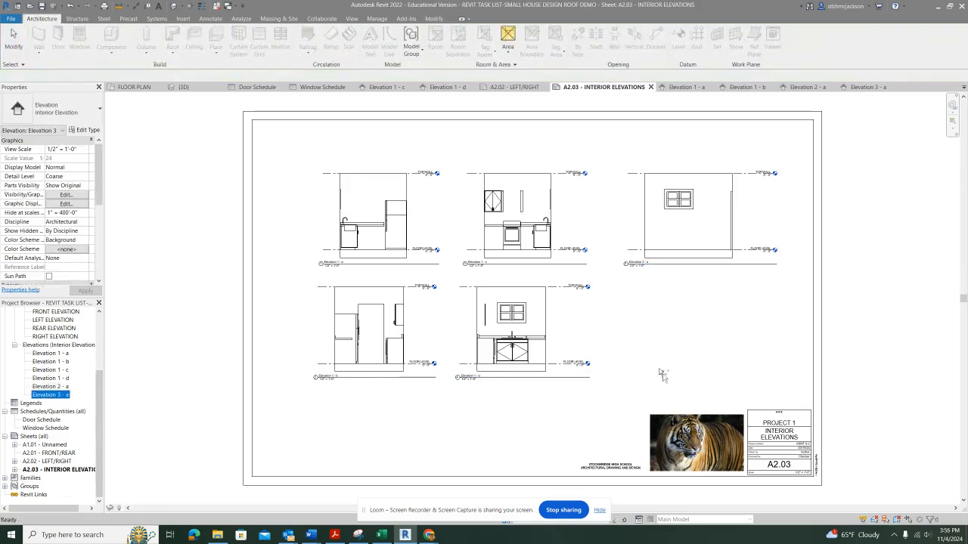
{"action": "left_click_drag", "start_coordinate": [696, 344], "coordinate": [693, 338]}
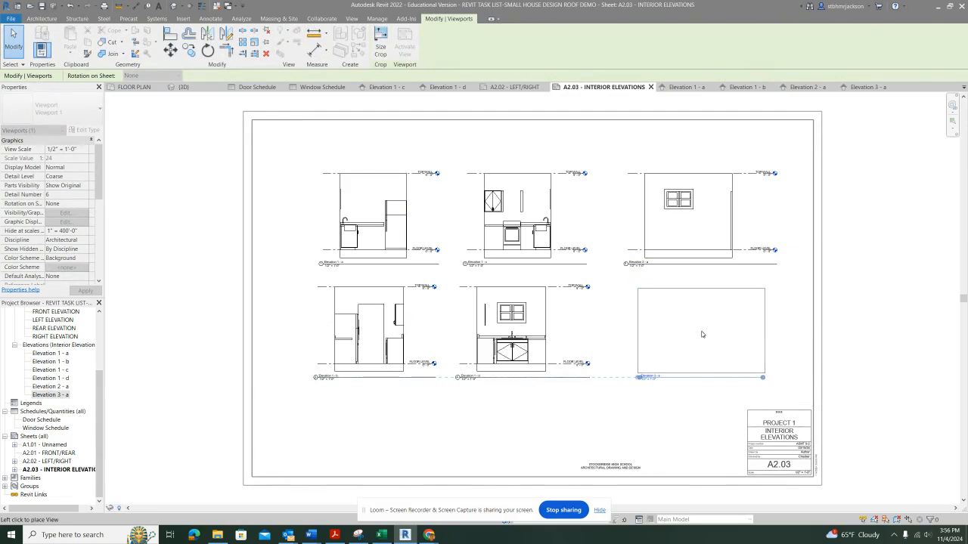
{"action": "left_click", "coordinate": [702, 334]}
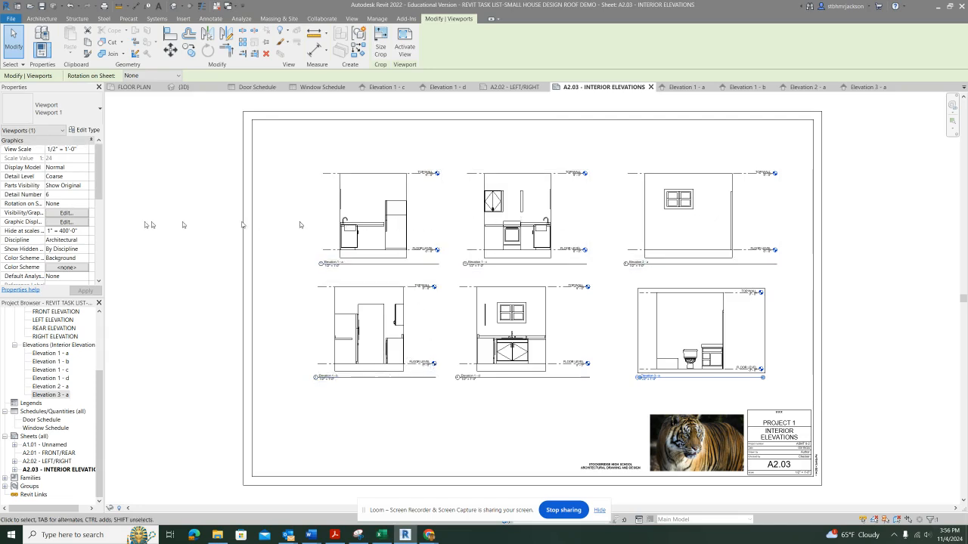
{"action": "mouse_move", "coordinate": [421, 535]}
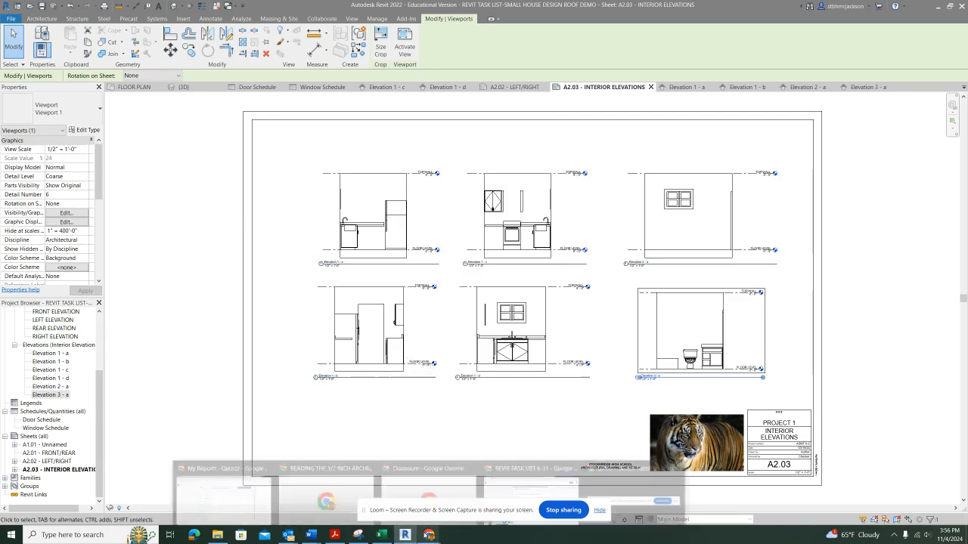